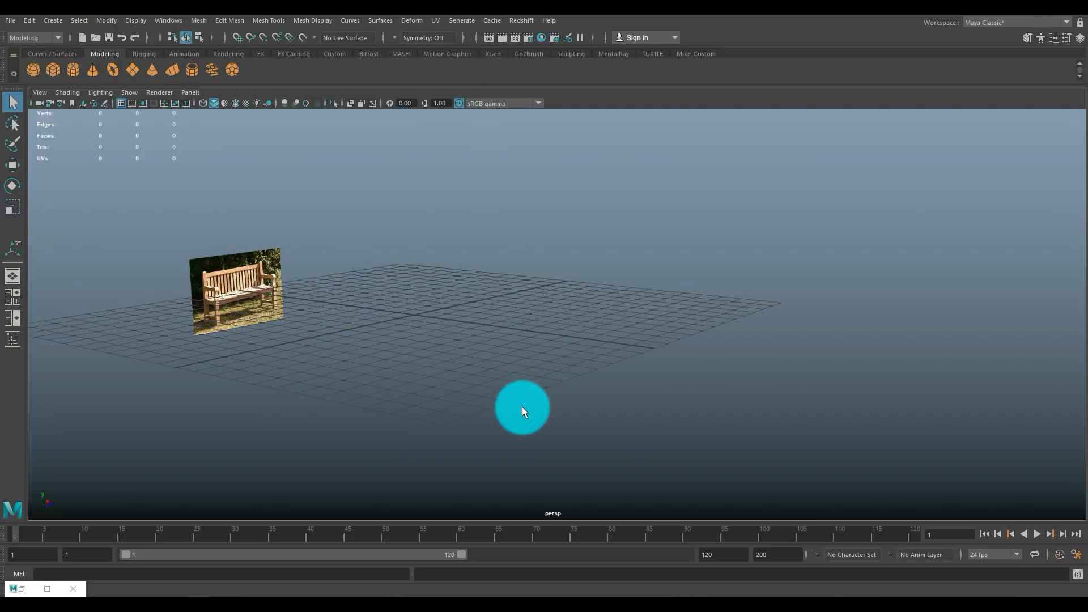
Step: Create a polygon cube and scale it along Z to about 6.13 to form a long bar
alt+middle_drag(376, 312, 613, 331)
scroll(613, 331, up, 6)
alt+drag(503, 335, 617, 311)
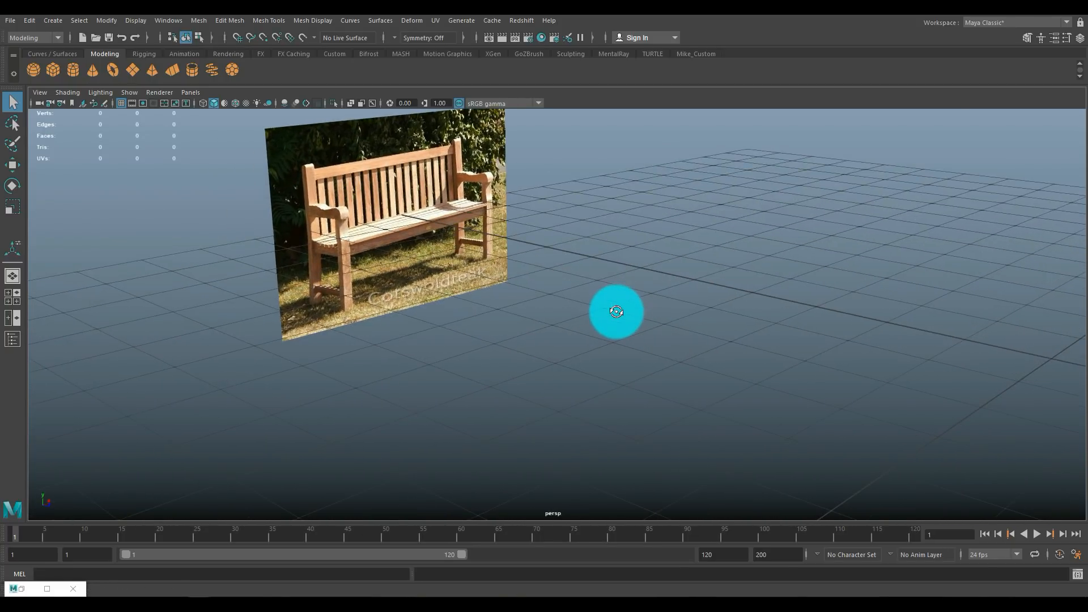
scroll(618, 311, down, 5)
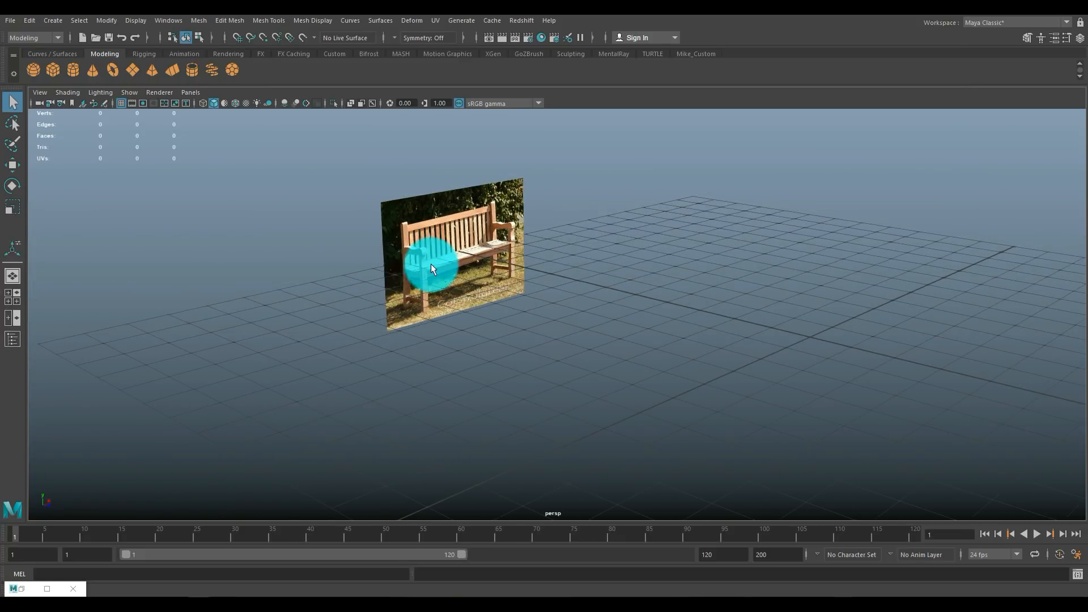
click(52, 70)
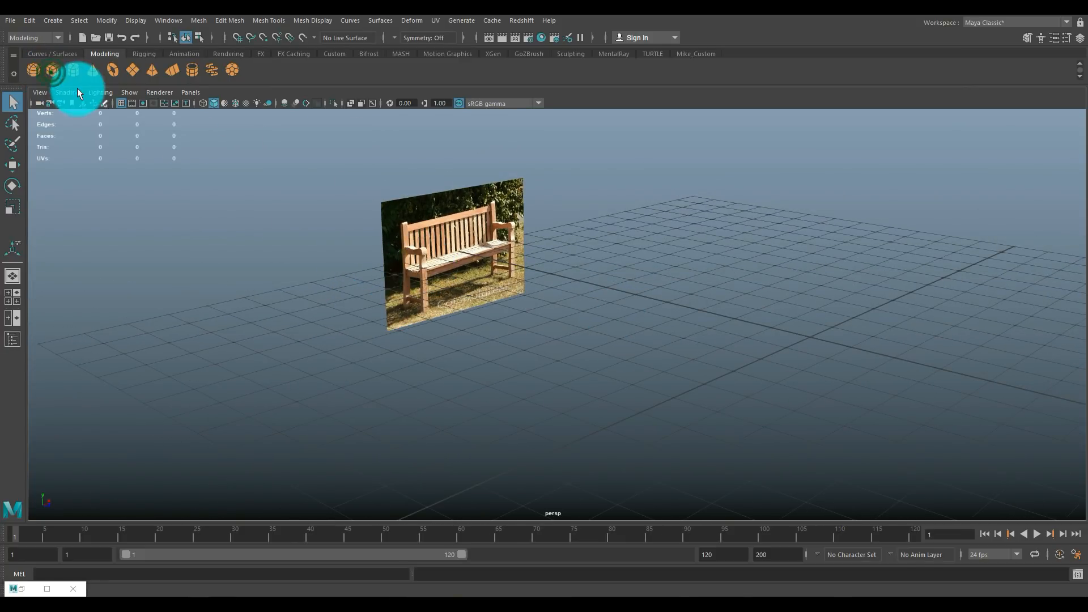
scroll(644, 342, down, 3)
key(r)
drag(773, 346, 1028, 413)
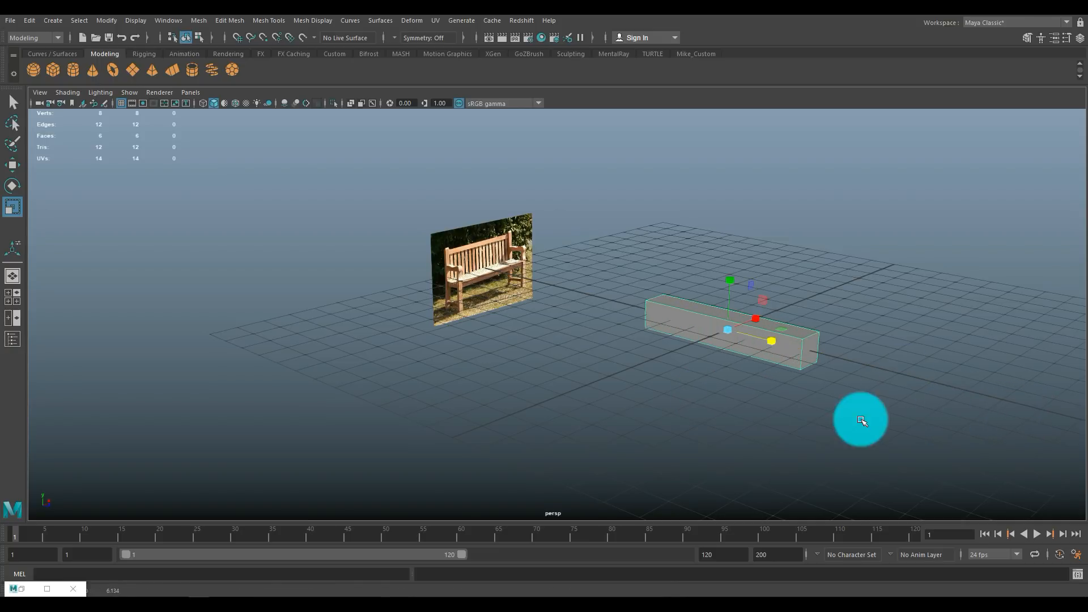
Step: Insert two equally spaced edge loops running along the bar's length and scale them outward in X, close to its side edges
alt+drag(717, 407, 527, 399)
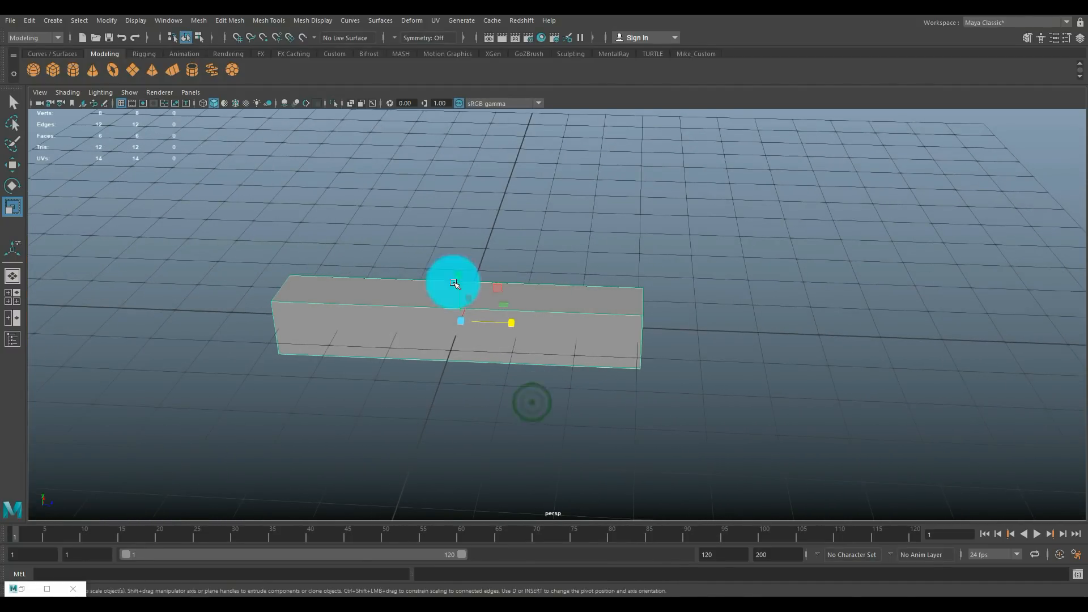
click(233, 21)
click(261, 21)
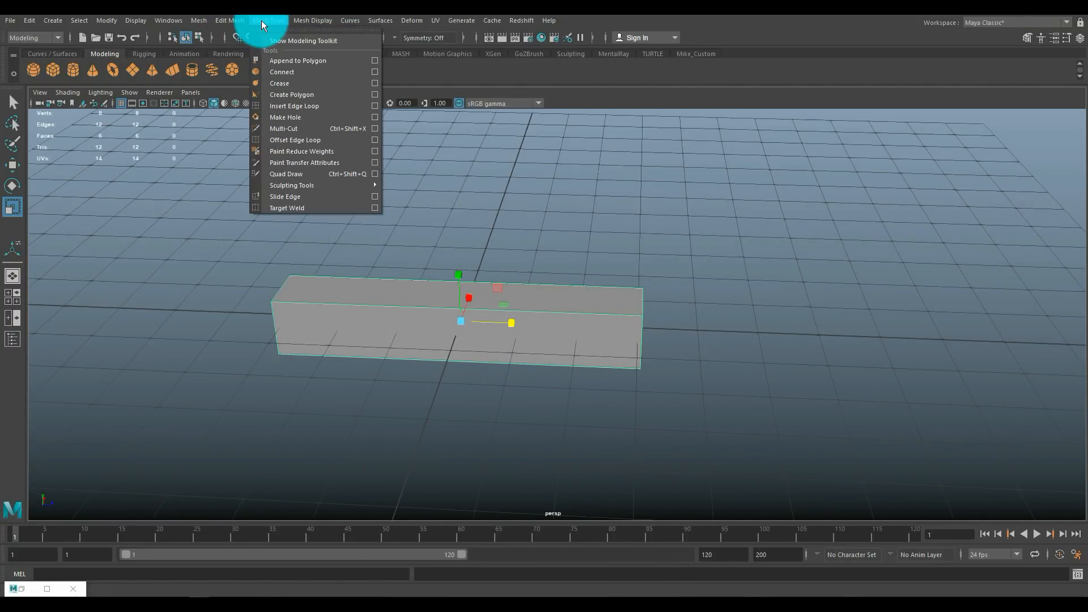
click(371, 107)
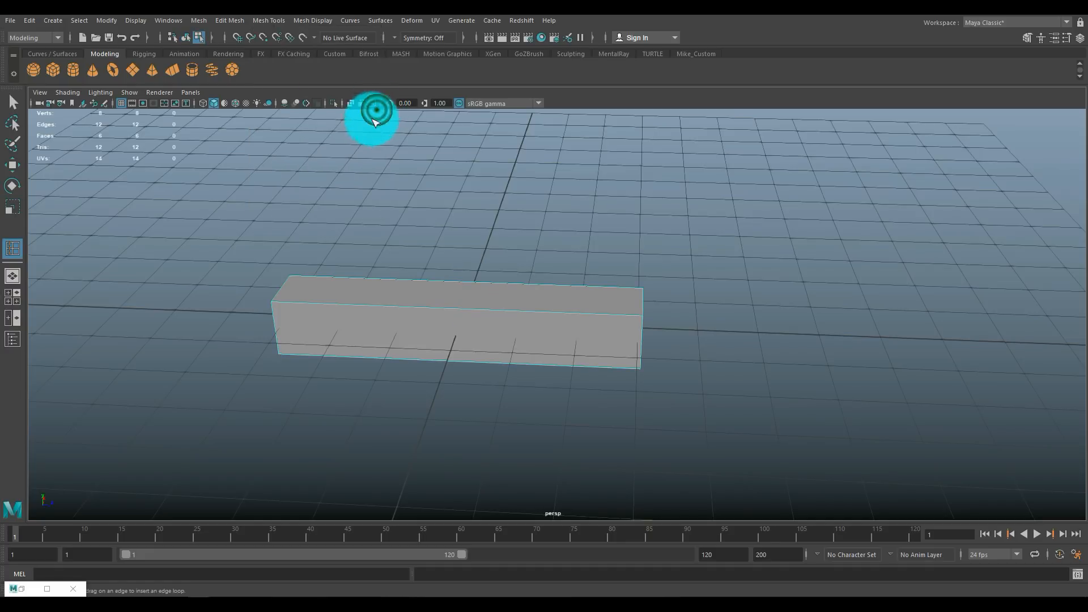
click(54, 591)
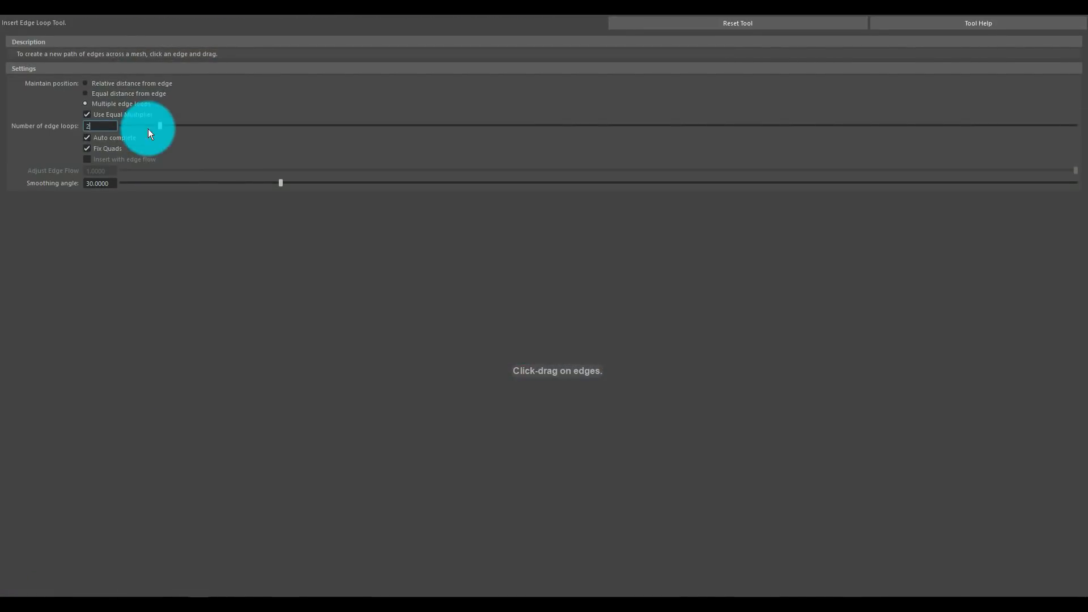
click(978, 17)
click(645, 309)
alt+drag(753, 365, 637, 370)
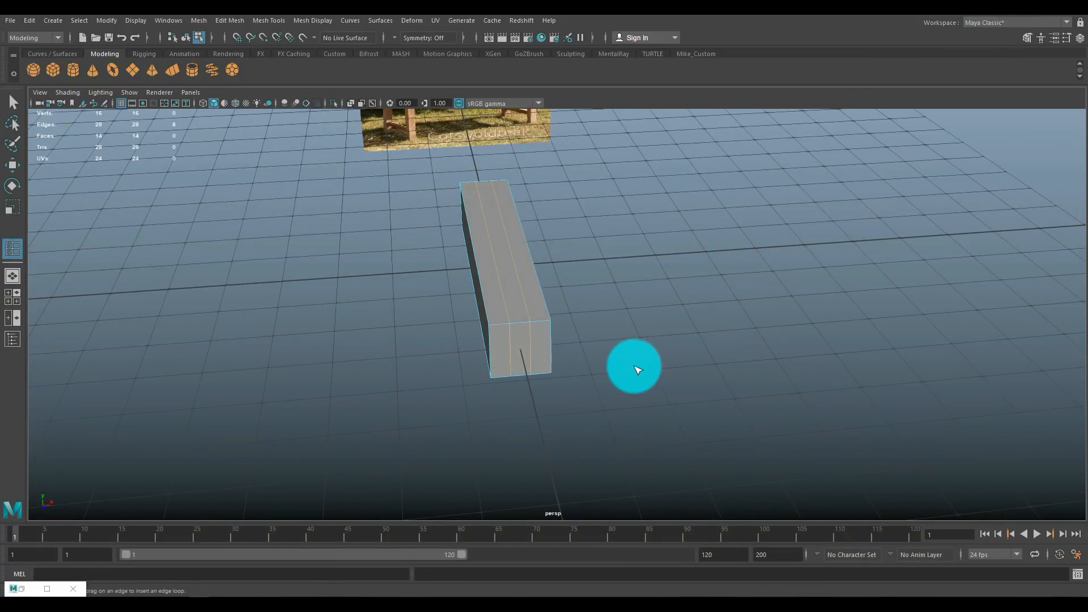
key(r)
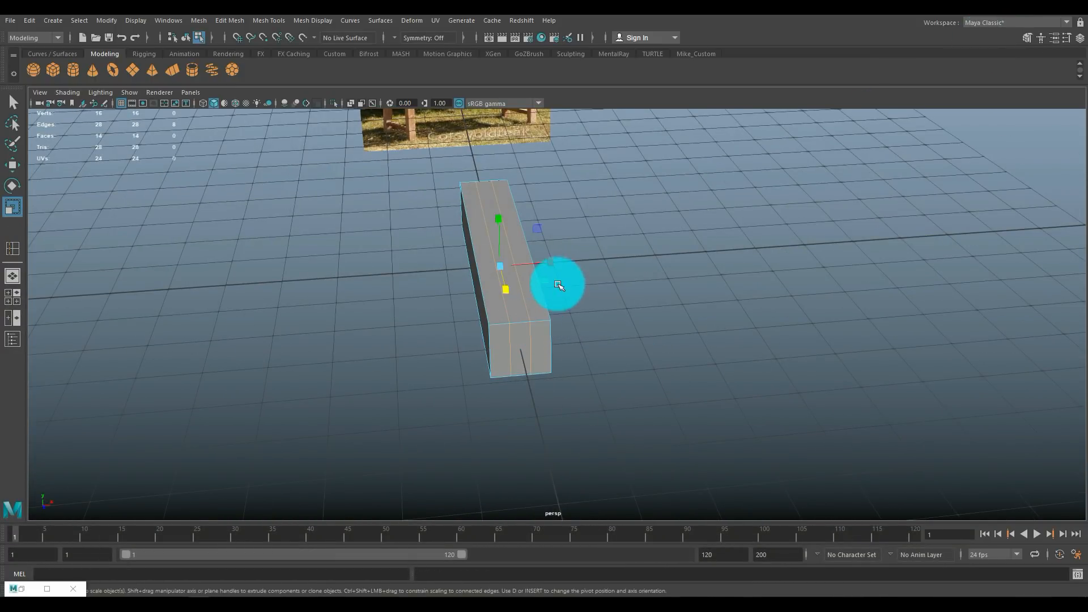
drag(551, 262, 619, 266)
Step: Insert two lengthwise edge loops around the bar's height and scale them vertically, close to its upper and lower edges
click(260, 18)
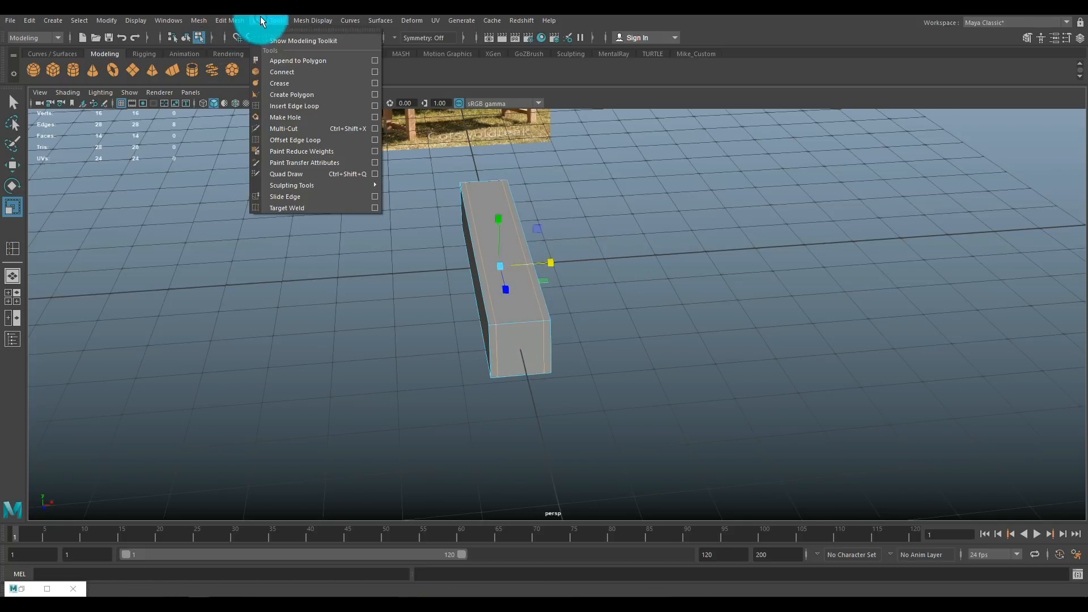
click(303, 106)
click(492, 352)
key(r)
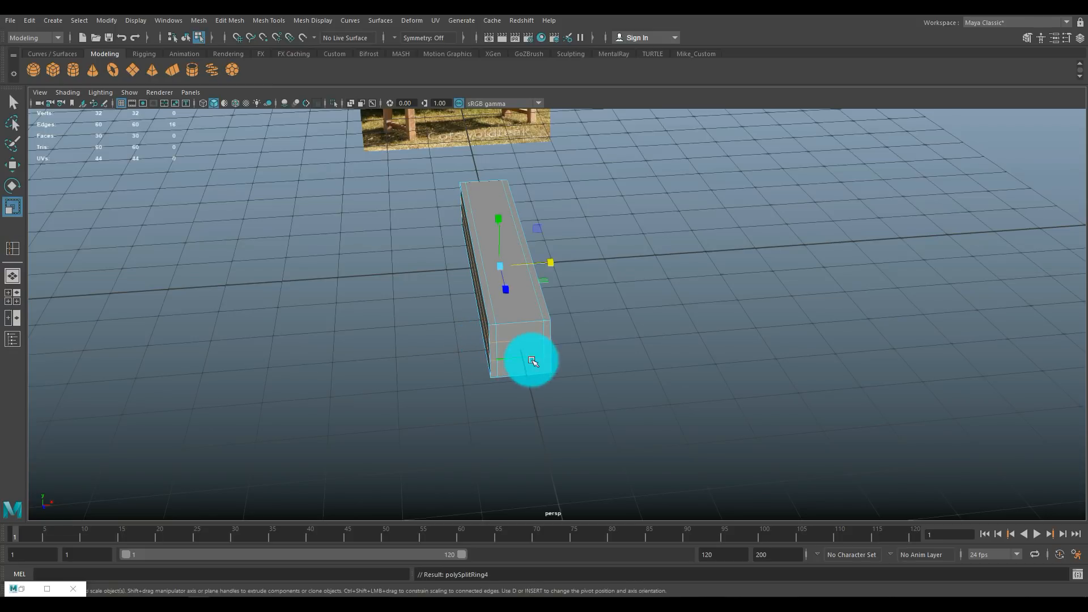
drag(496, 222, 501, 149)
click(518, 290)
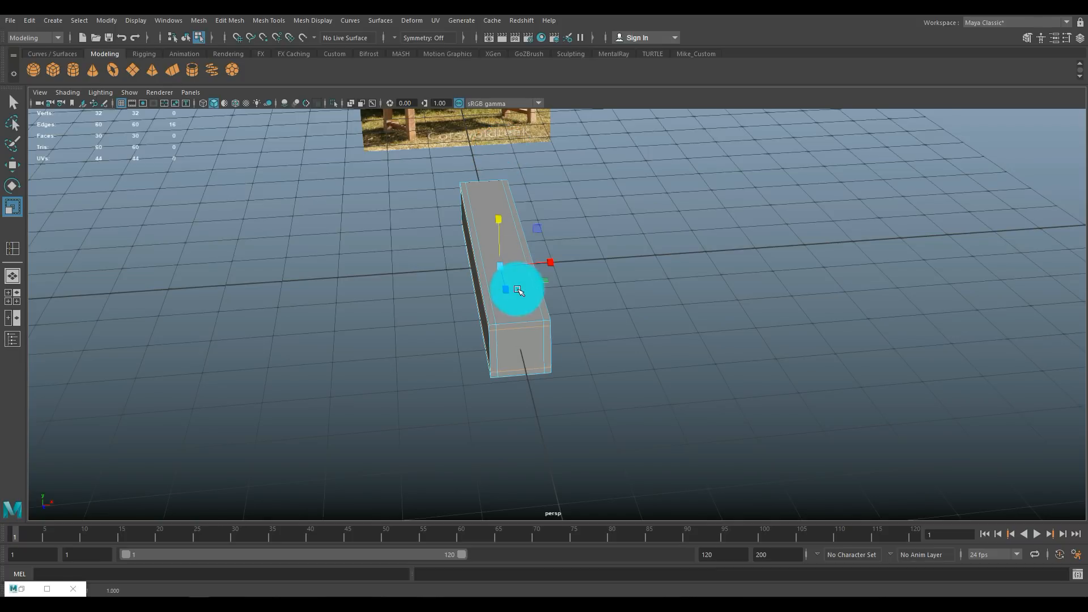
Step: Select the large centre face on the bar's front end and move it slightly outward to bevel the end
right_drag(512, 348, 520, 305)
click(520, 345)
key(w)
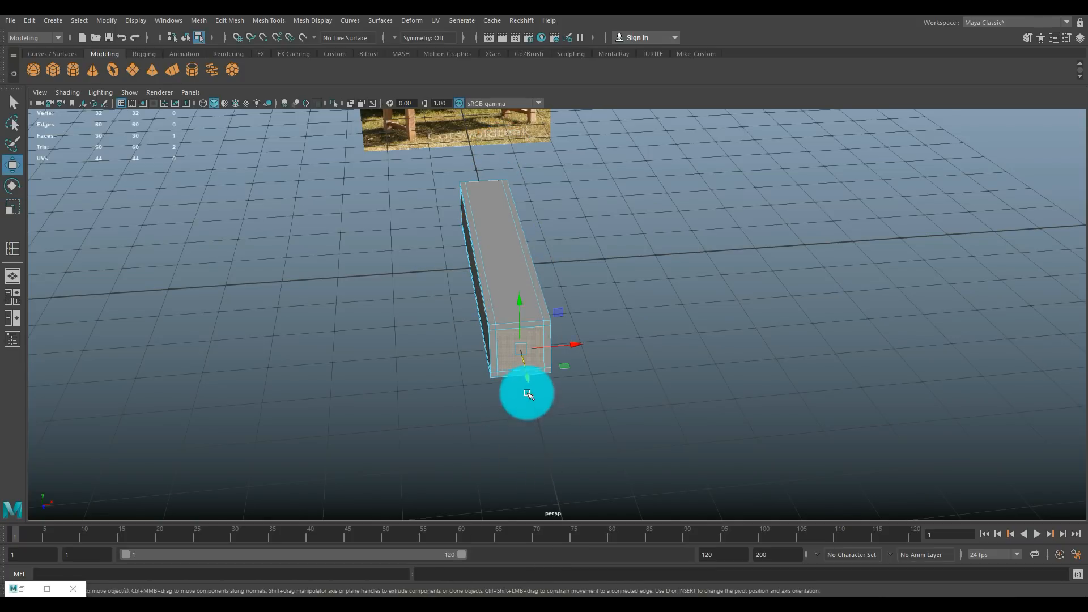
drag(528, 381, 519, 391)
Step: Insert two crosswise edge loops around the bar, and two more within each of the three resulting sections
alt+drag(418, 405, 556, 333)
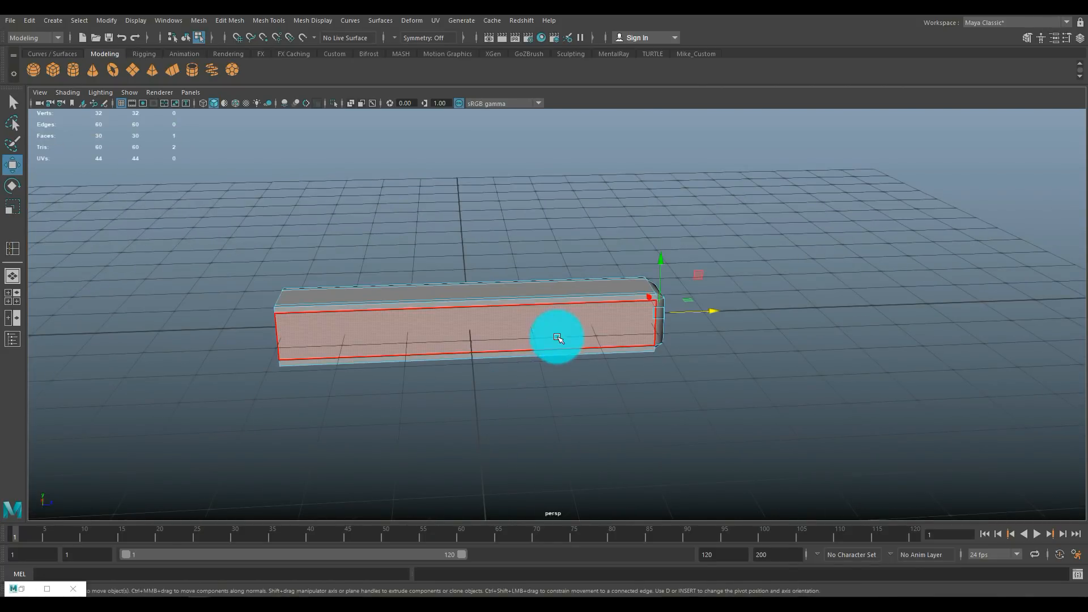
click(280, 22)
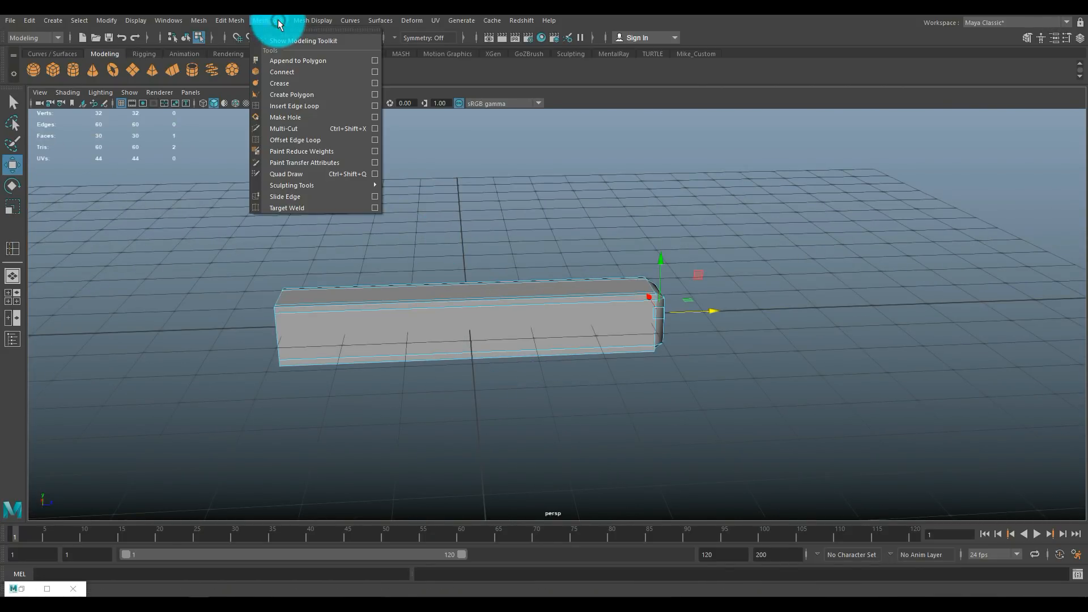
click(333, 106)
click(468, 303)
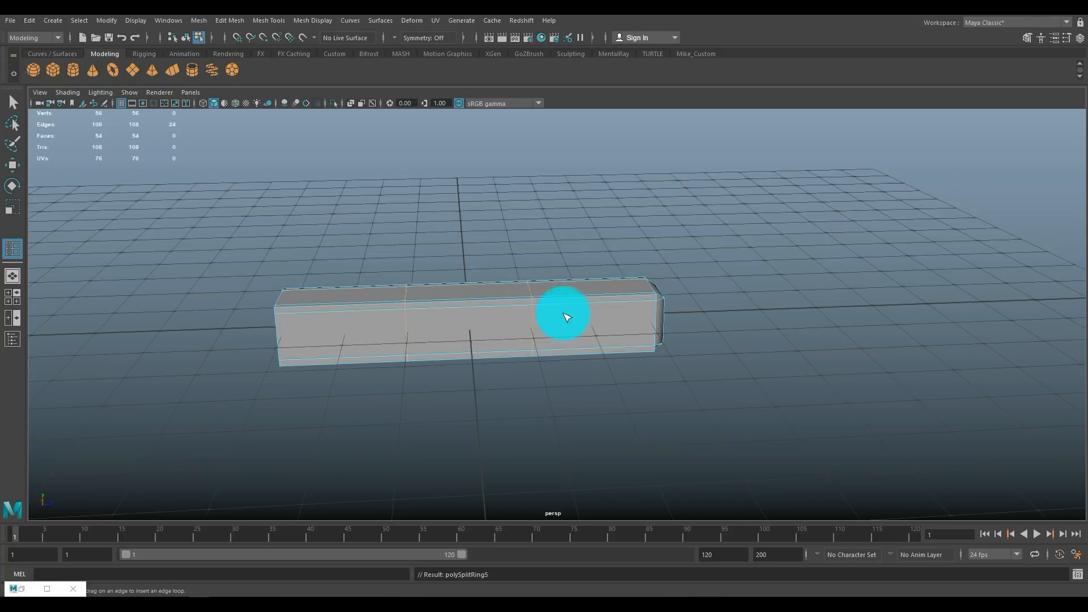
click(578, 297)
click(486, 301)
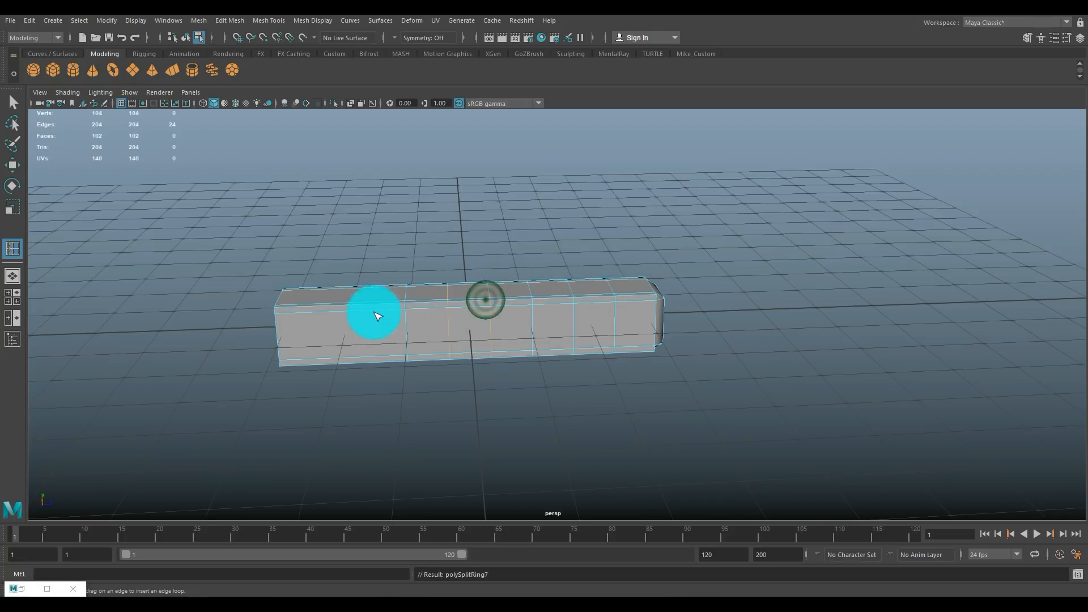
click(334, 305)
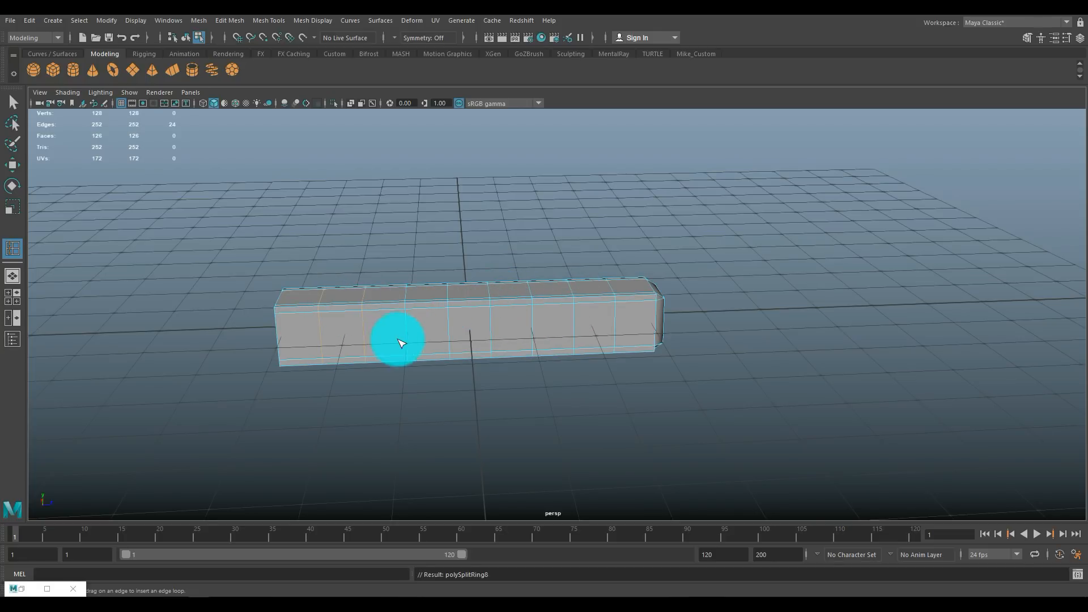
key(q)
Step: In the side view, lower the top vertices of the bar's five middle columns slightly
alt+right_drag(396, 335, 245, 304)
alt+drag(263, 321, 227, 307)
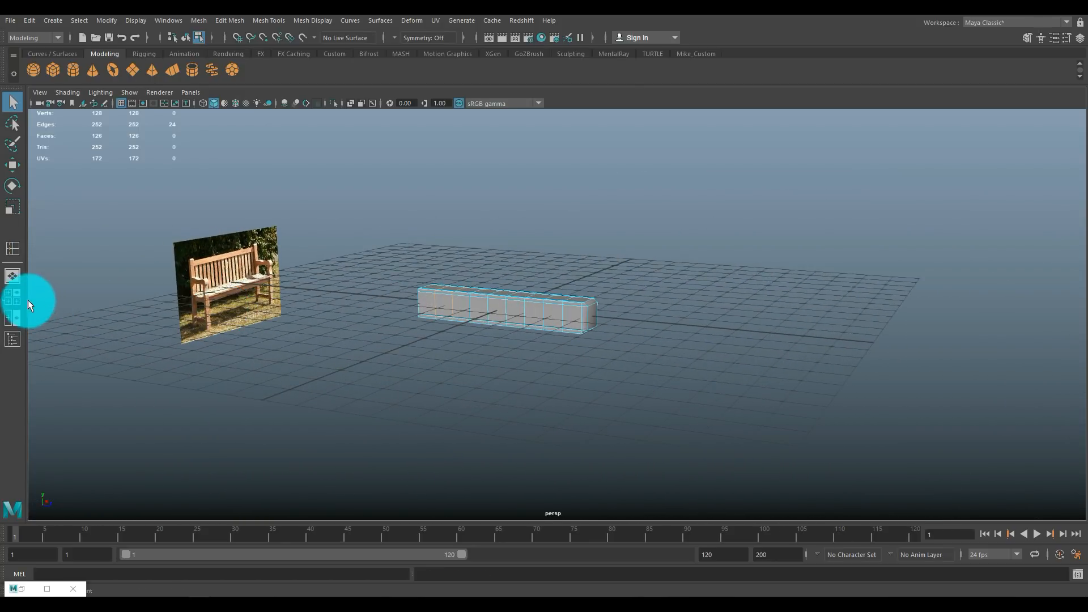
click(13, 297)
key(space)
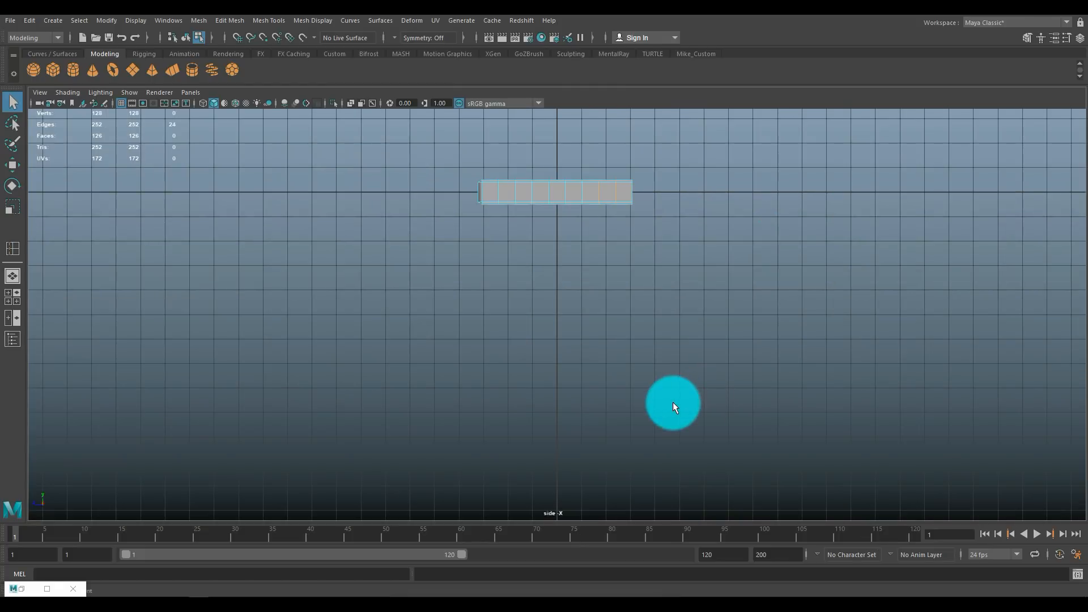
scroll(652, 391, up, 2)
alt+middle_drag(556, 269, 537, 433)
alt+right_drag(537, 432, 536, 355)
right_drag(525, 270, 461, 270)
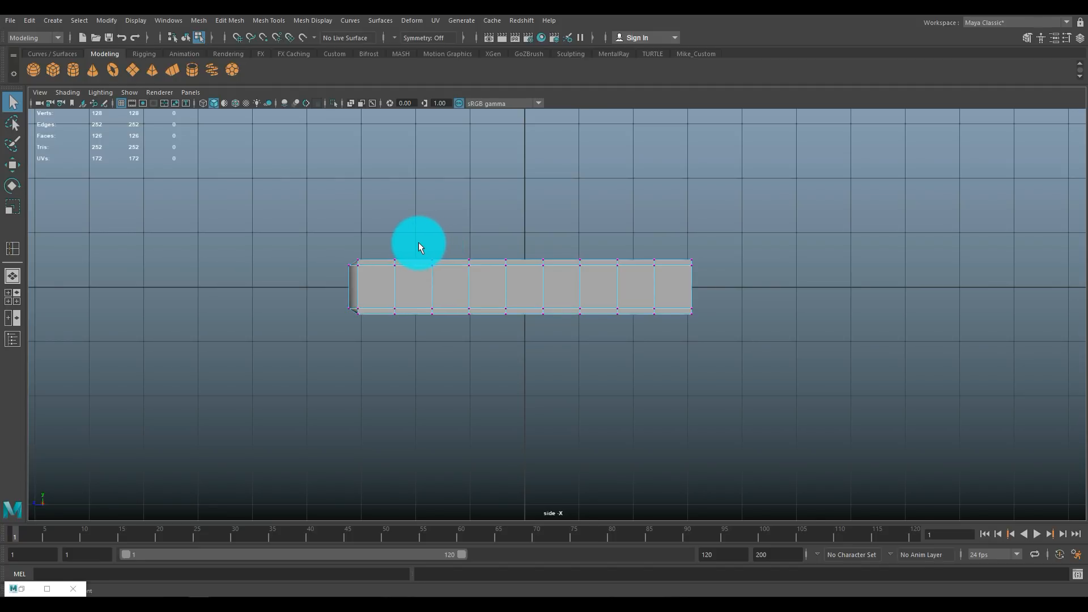
drag(418, 243, 597, 280)
key(w)
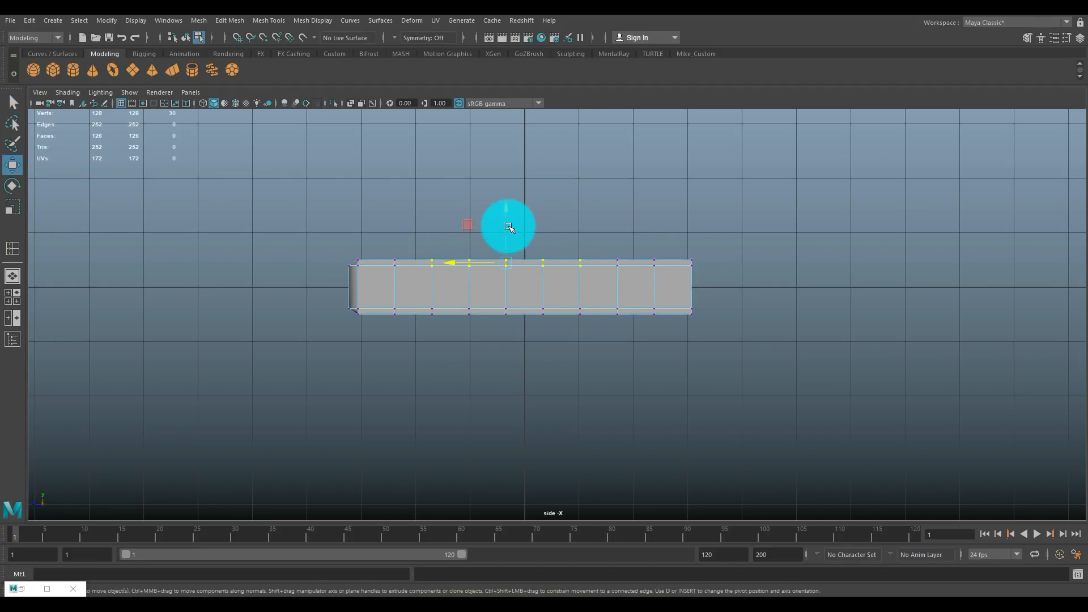
drag(508, 211, 507, 216)
Step: Lower the top vertices of the three middle columns and those of the centre column further to curve the dip
drag(450, 241, 556, 295)
drag(507, 216, 505, 219)
click(504, 276)
drag(505, 218, 507, 222)
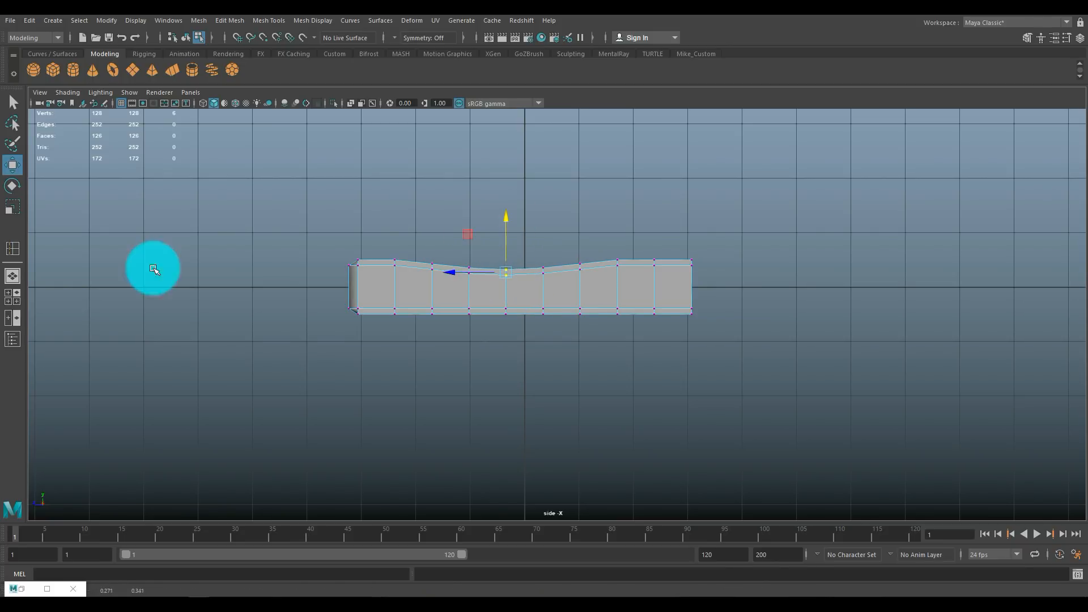
Step: Examine the bar in the perspective view with the smooth mesh preview, and restore the unsmoothed display
click(17, 293)
key(space)
alt+drag(709, 284, 578, 315)
right_drag(578, 274, 616, 283)
key(3)
click(685, 317)
mouse_move(682, 320)
alt+mouse_down()
mouse_move(734, 323)
mouse_move(729, 335)
mouse_move(685, 332)
alt+mouse_up()
alt+drag(549, 343, 486, 354)
click(629, 311)
key(1)
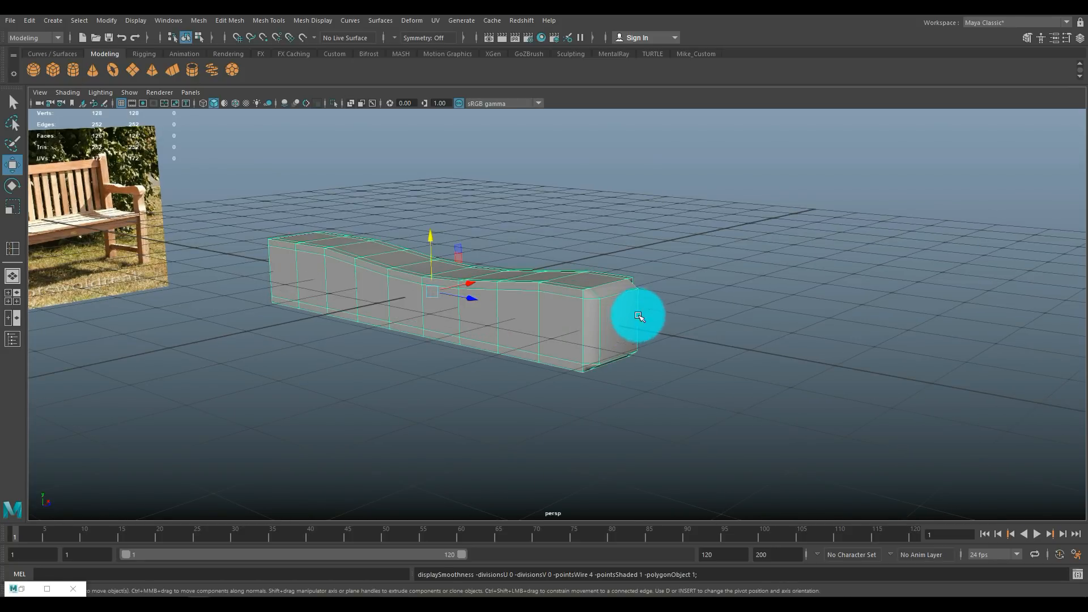
Step: Insert two equally spaced lengthwise edge loops around the bar, between its upper and lower border loops
click(306, 21)
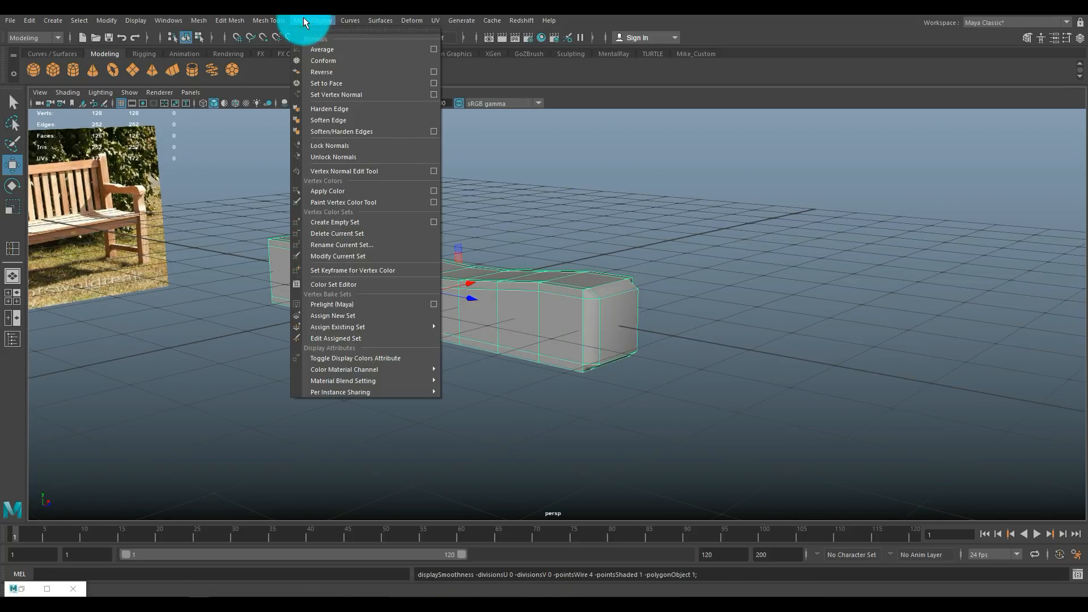
mouse_move(284, 22)
click(315, 108)
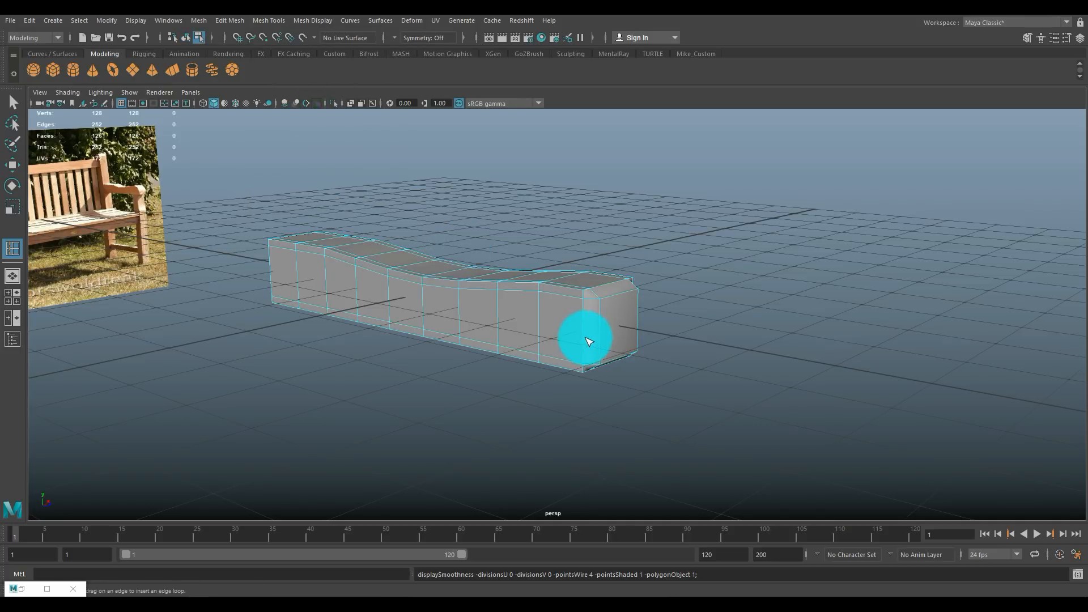
click(584, 340)
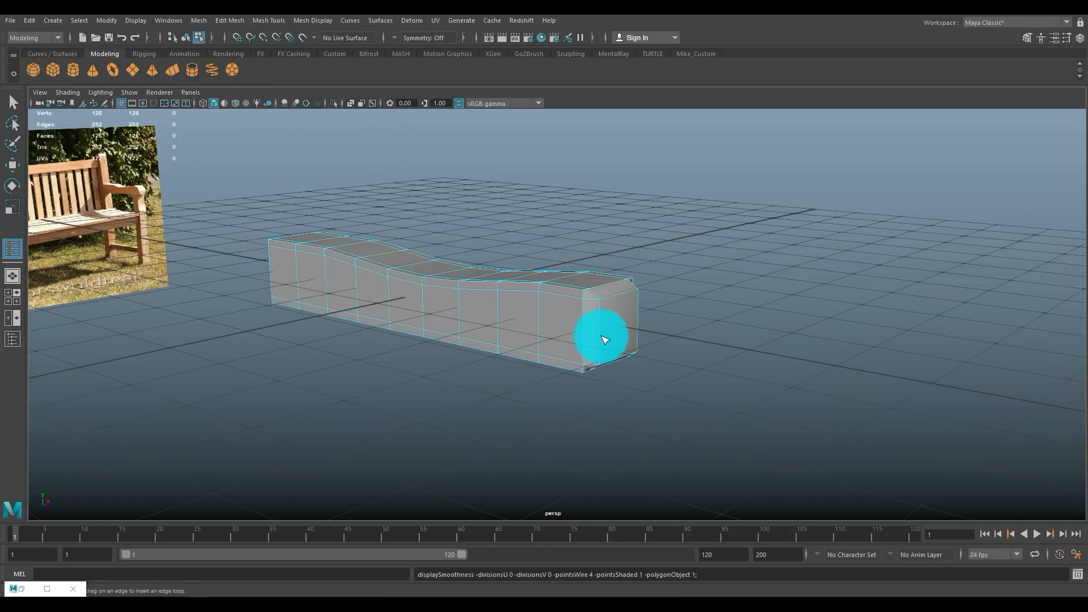
Step: In the side view, move the mid-height vertices of the front end outward to round it, and return to object mode in perspective
click(12, 300)
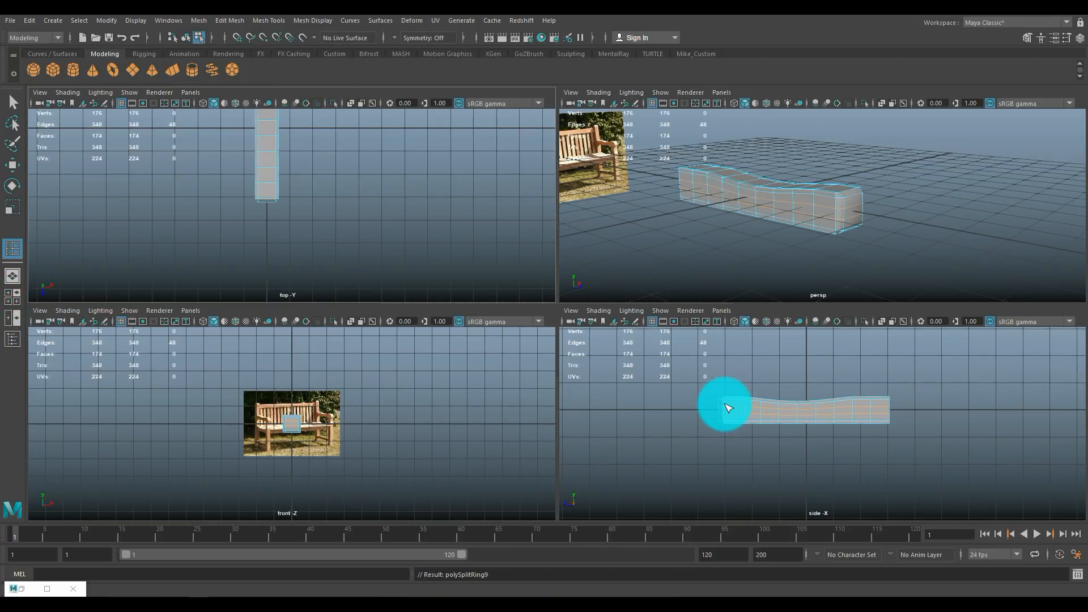
key(space)
key(f)
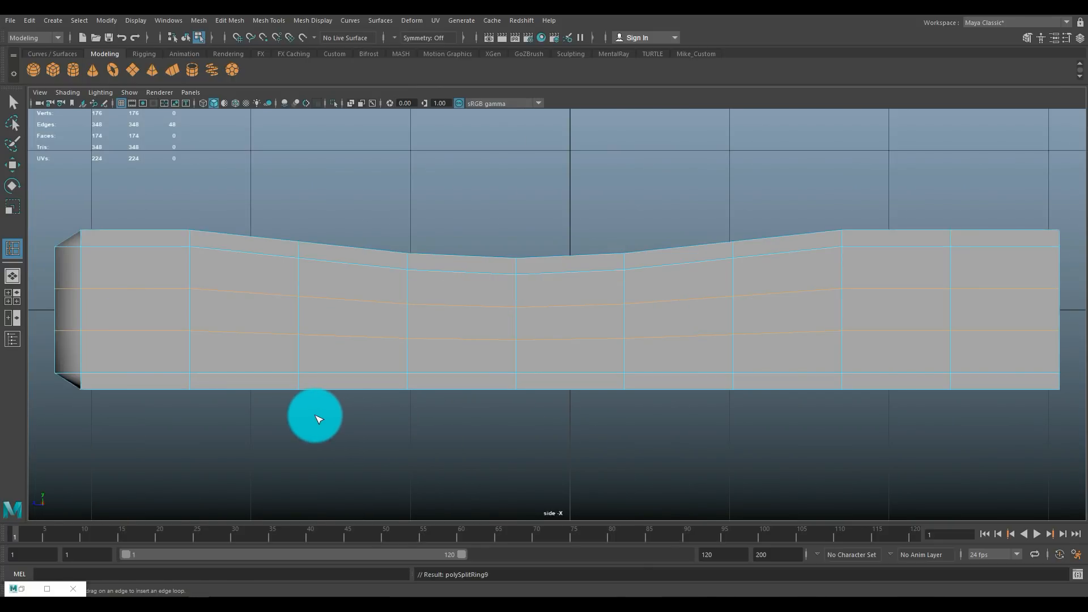
key(q)
alt+middle_drag(259, 394, 533, 369)
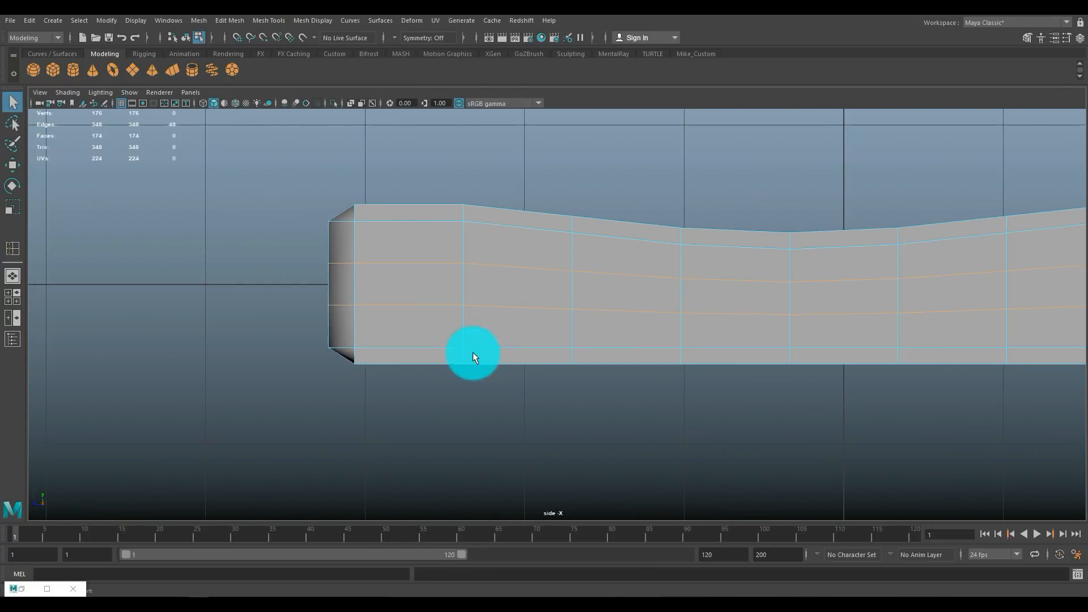
right_click(330, 259)
right_drag(321, 259, 274, 261)
drag(294, 247, 370, 312)
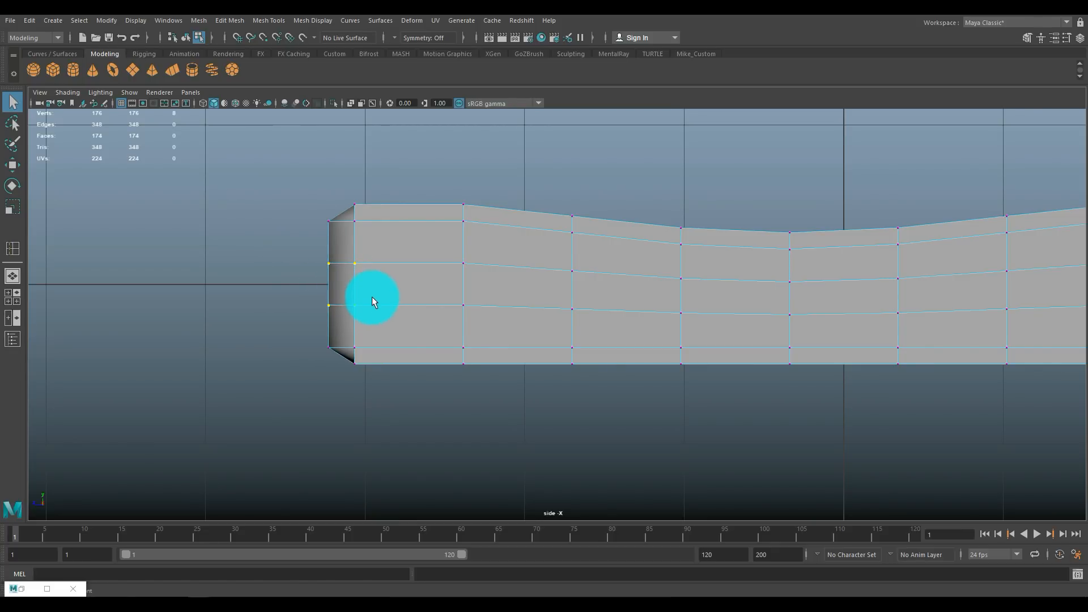
key(w)
drag(287, 284, 272, 287)
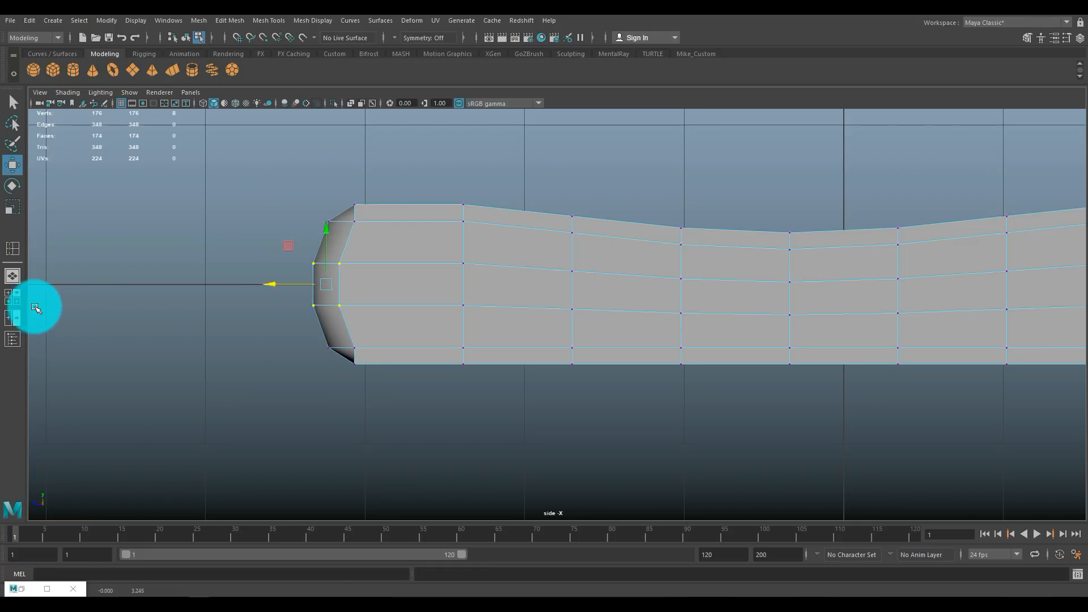
key(space)
key(space)
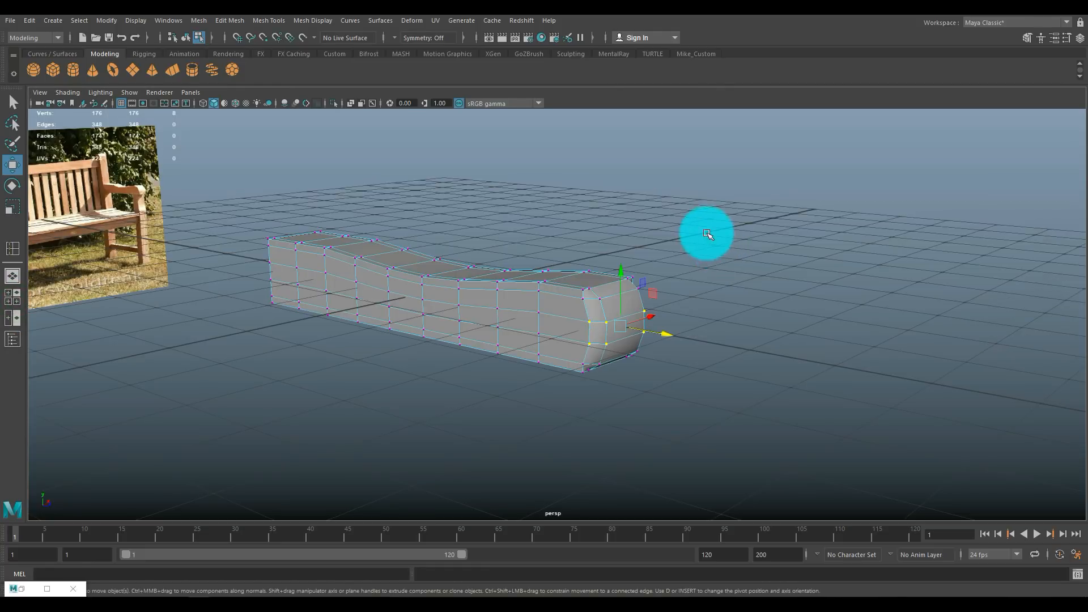
right_drag(583, 284, 629, 266)
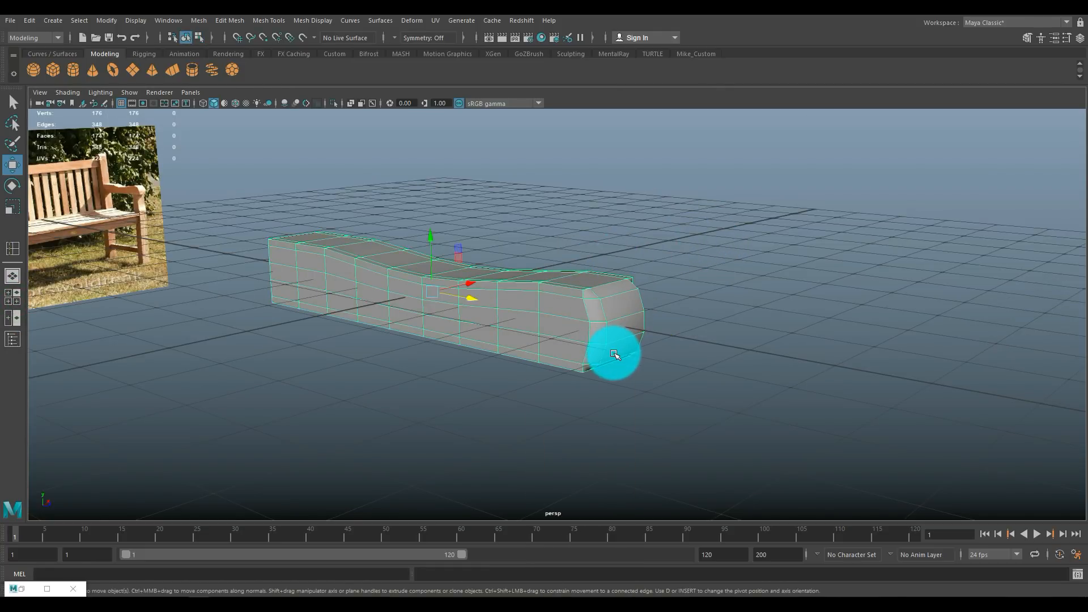
Step: Examine the armrest bar with the smooth mesh preview, and restore the unsmoothed display
key(3)
click(692, 357)
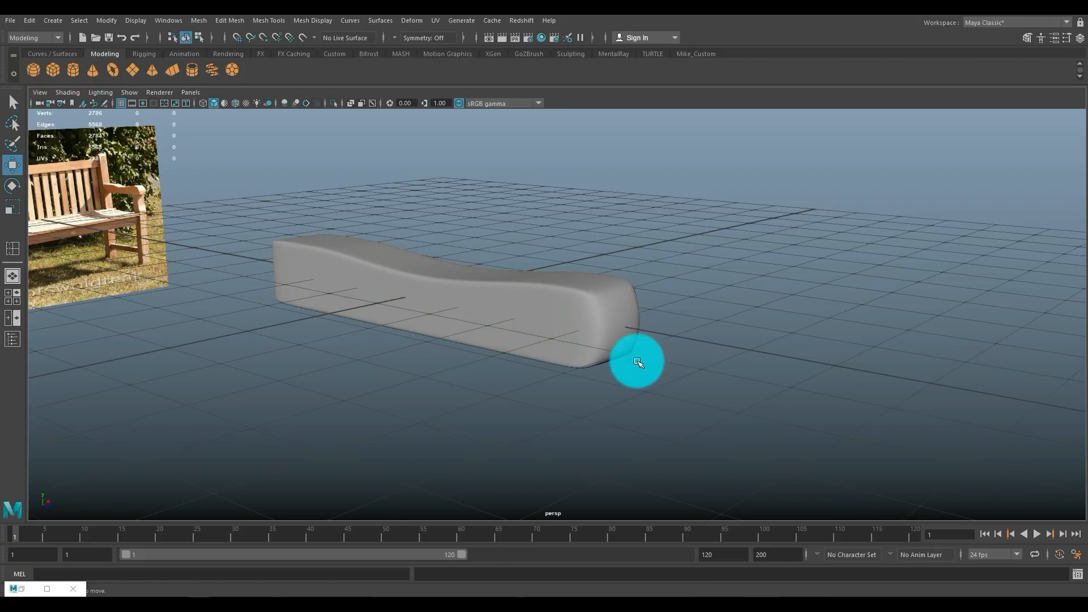
click(614, 313)
key(1)
Step: Create a polygon cube and move it behind the armrest, aligned flush with the bar's rear end in the side view
scroll(633, 361, down, 3)
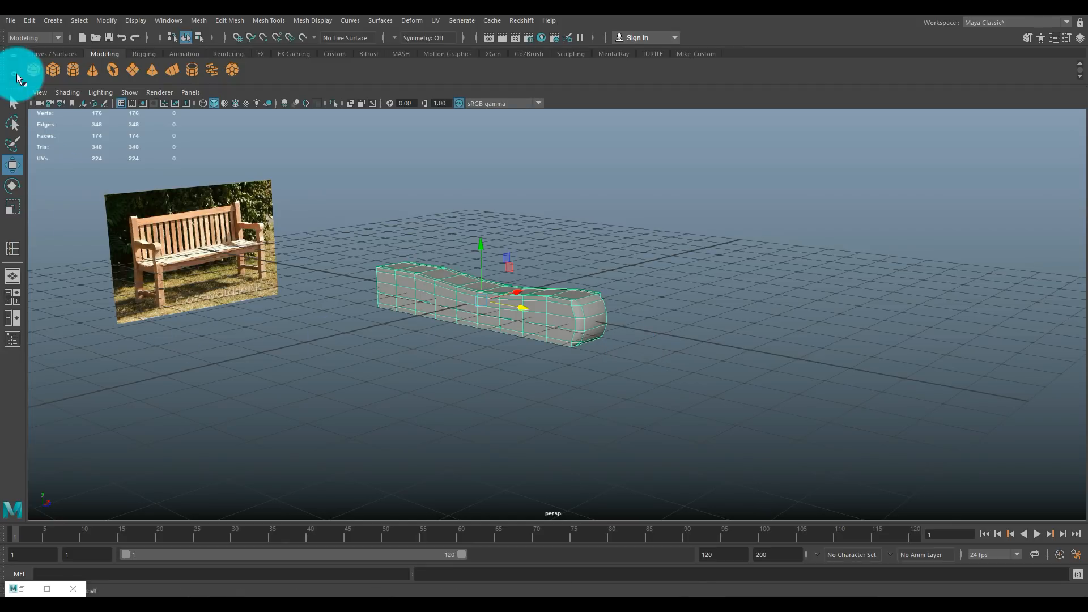
click(53, 69)
mouse_move(267, 238)
alt+mouse_down()
mouse_move(278, 313)
mouse_move(326, 236)
mouse_move(273, 247)
alt+mouse_up()
drag(524, 310, 359, 311)
key(space)
scroll(776, 444, down, 3)
key(space)
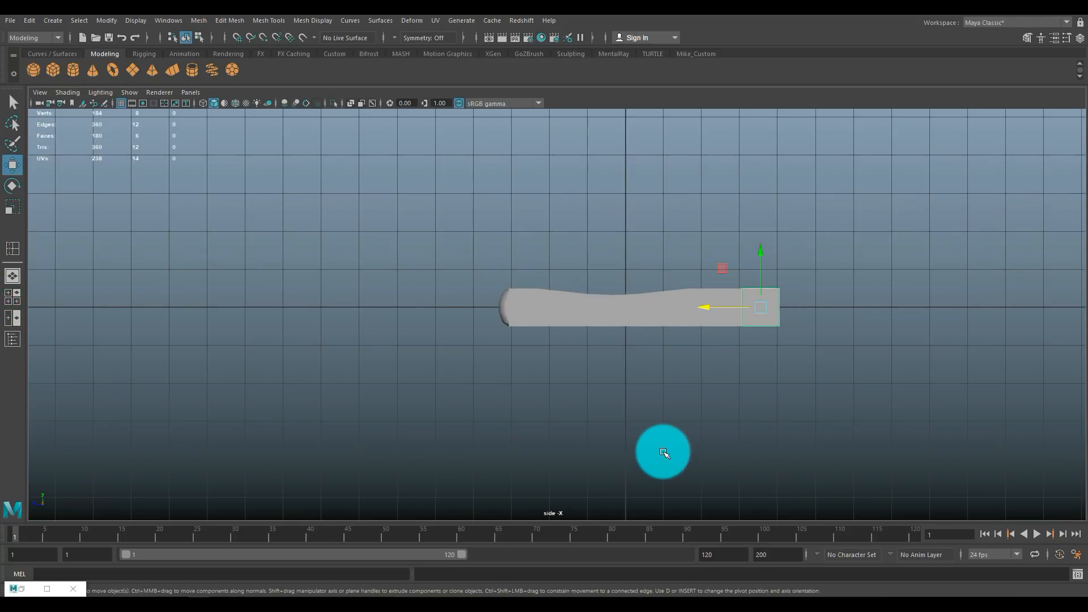
key(f)
key(4)
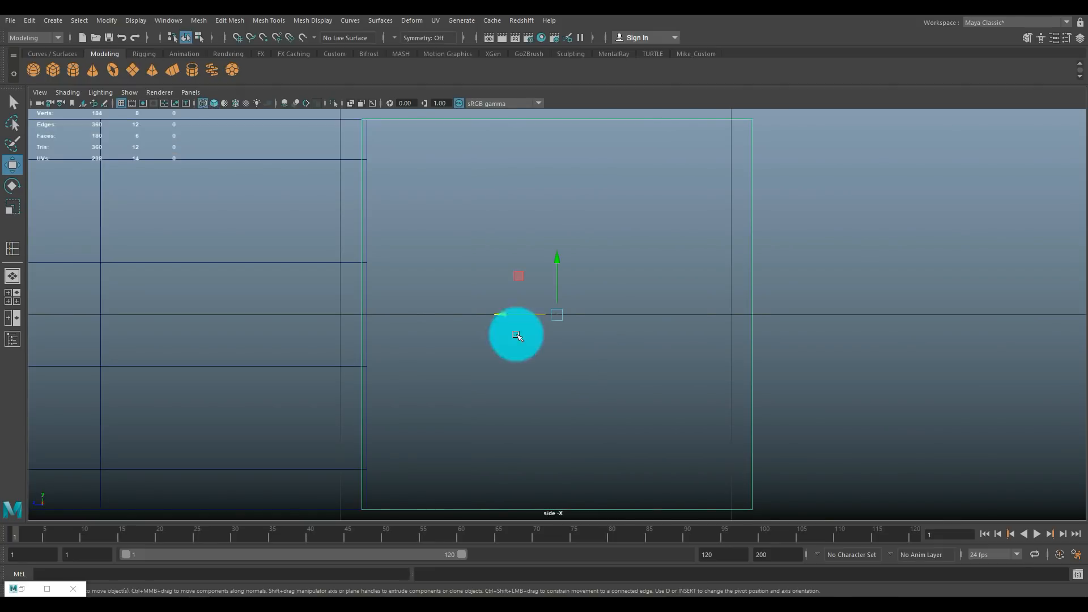
drag(503, 316, 509, 317)
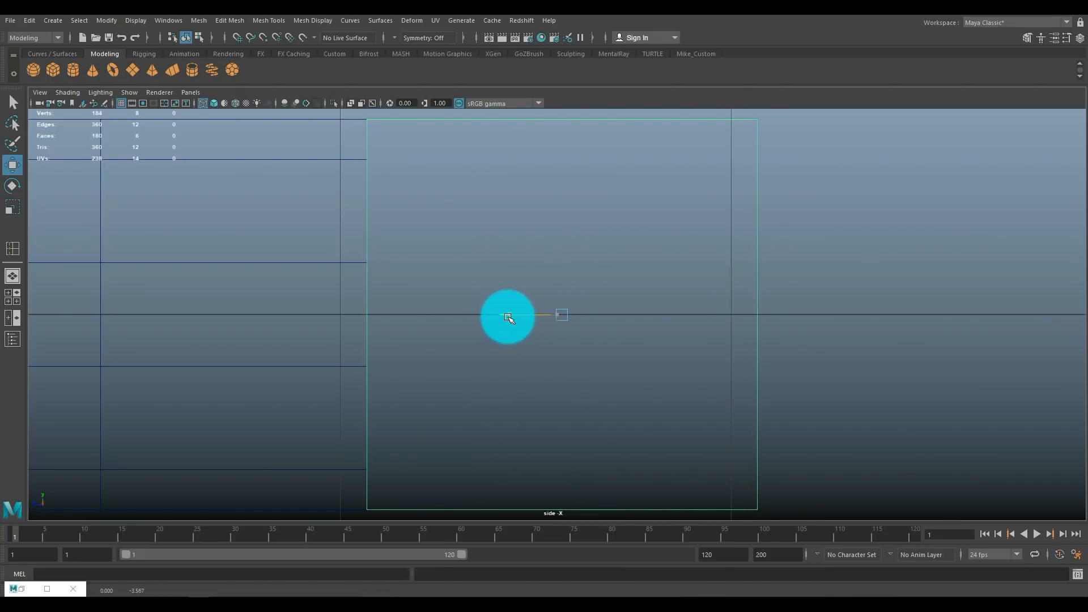
scroll(509, 319, down, 14)
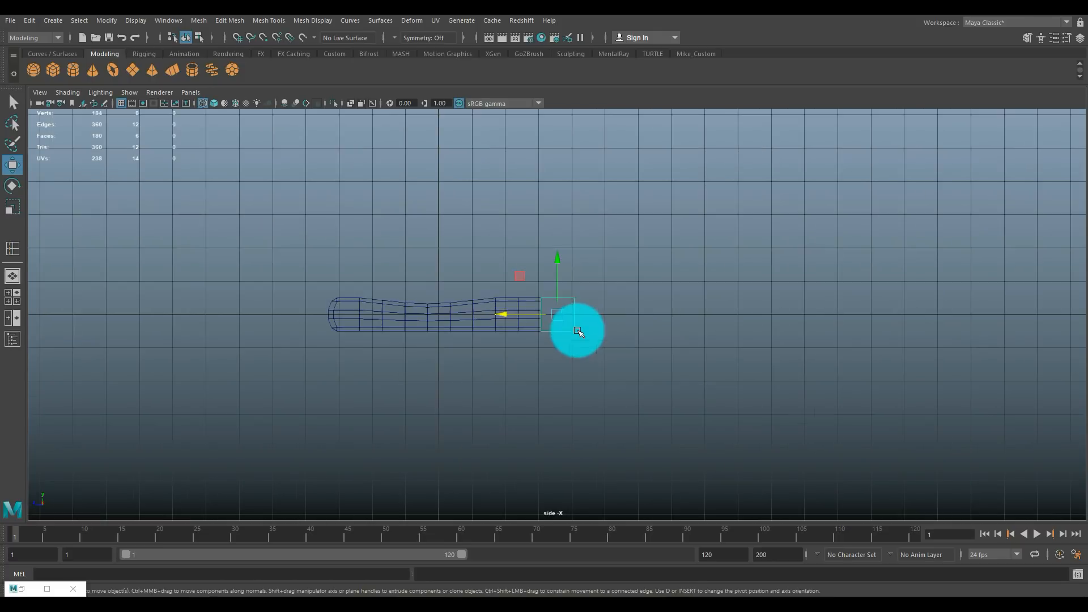
Step: Move the cube's bottom vertices down to 5 units below the grid line to form a post
scroll(576, 326, up, 2)
right_drag(571, 307, 541, 287)
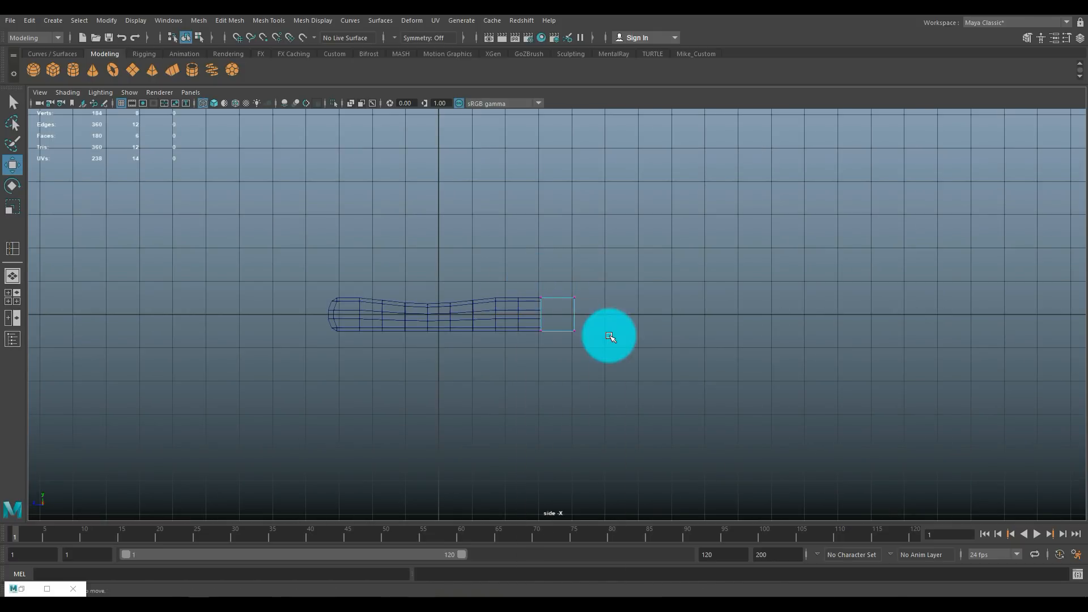
drag(608, 326, 493, 362)
drag(556, 279, 565, 419)
alt+middle_drag(596, 405, 604, 297)
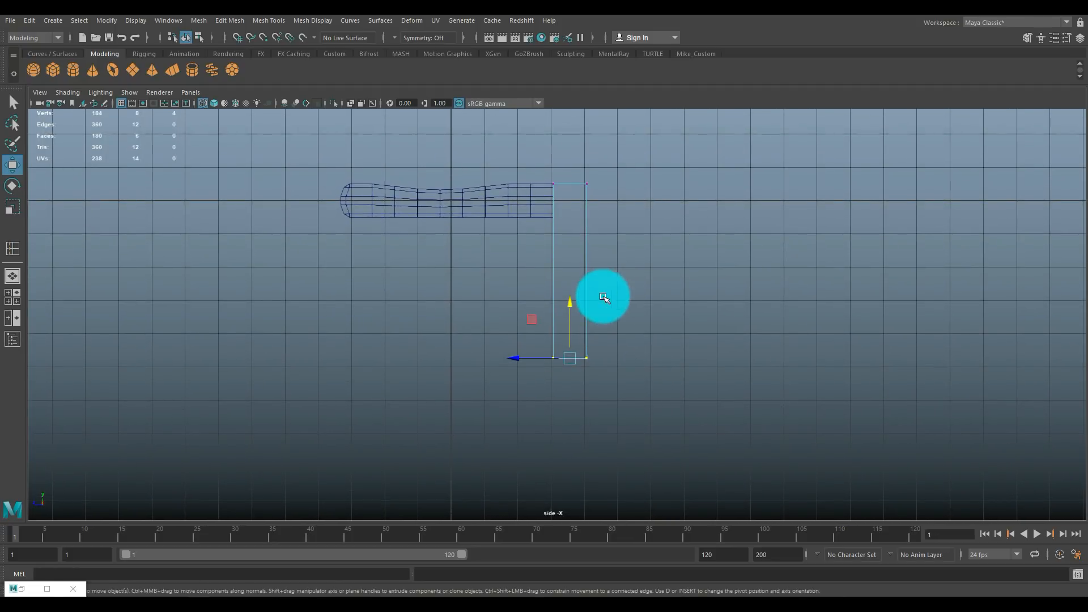
drag(573, 296, 579, 358)
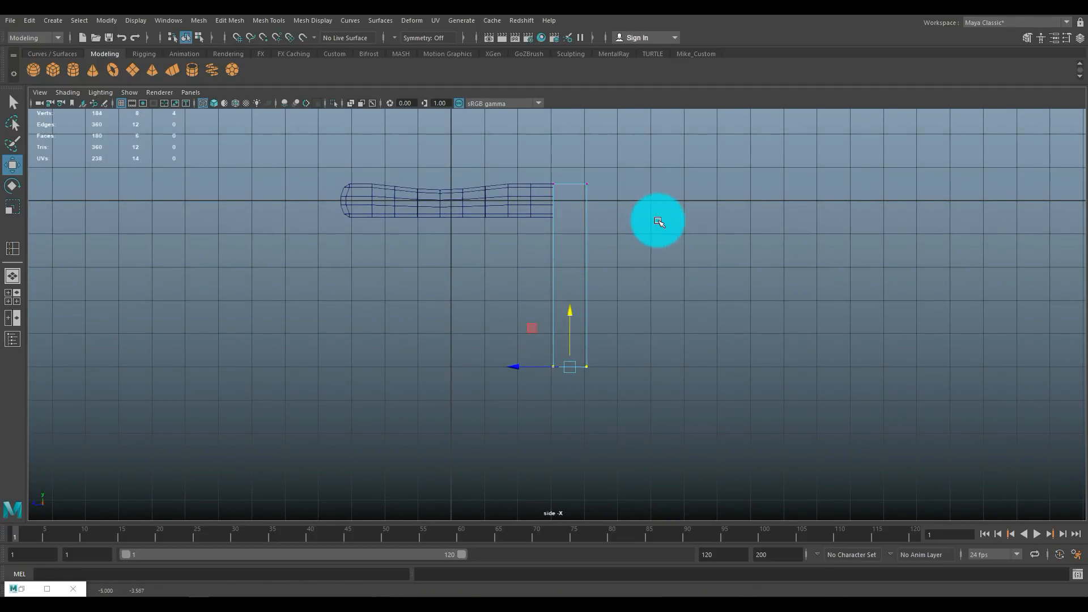
Step: Raise the post's top vertices to a height of 7 units, snapped to the grid
alt+middle_drag(662, 222, 667, 323)
drag(539, 275, 639, 321)
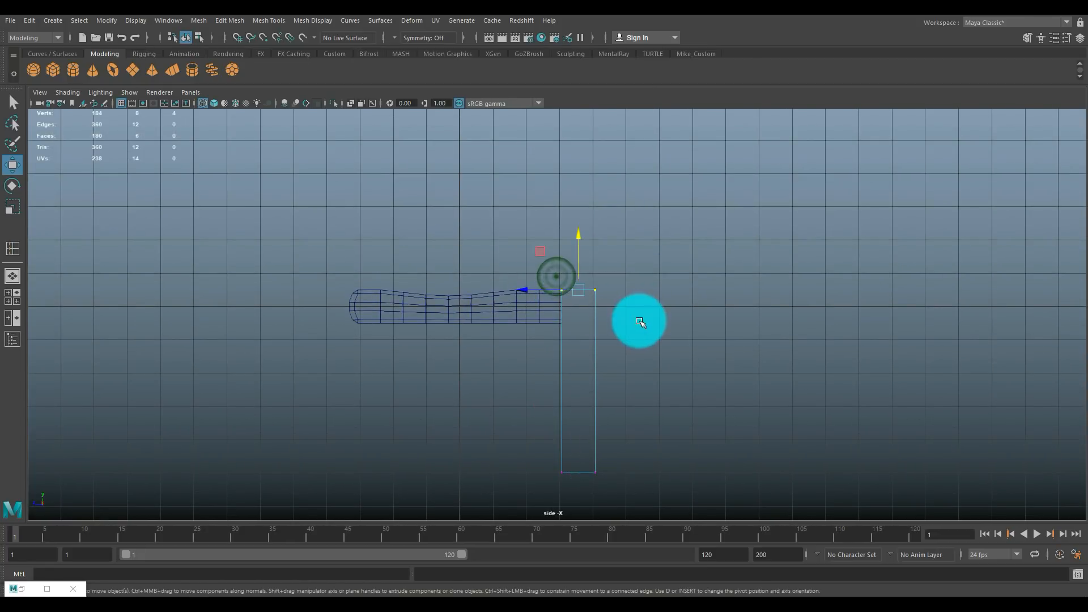
drag(582, 235, 577, 152)
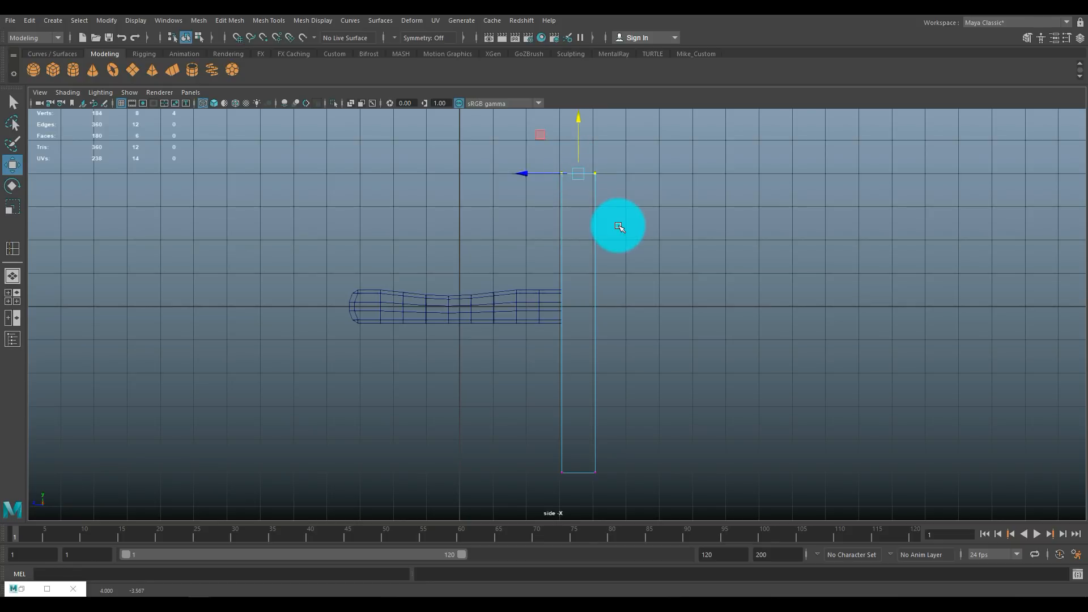
click(10, 305)
key(space)
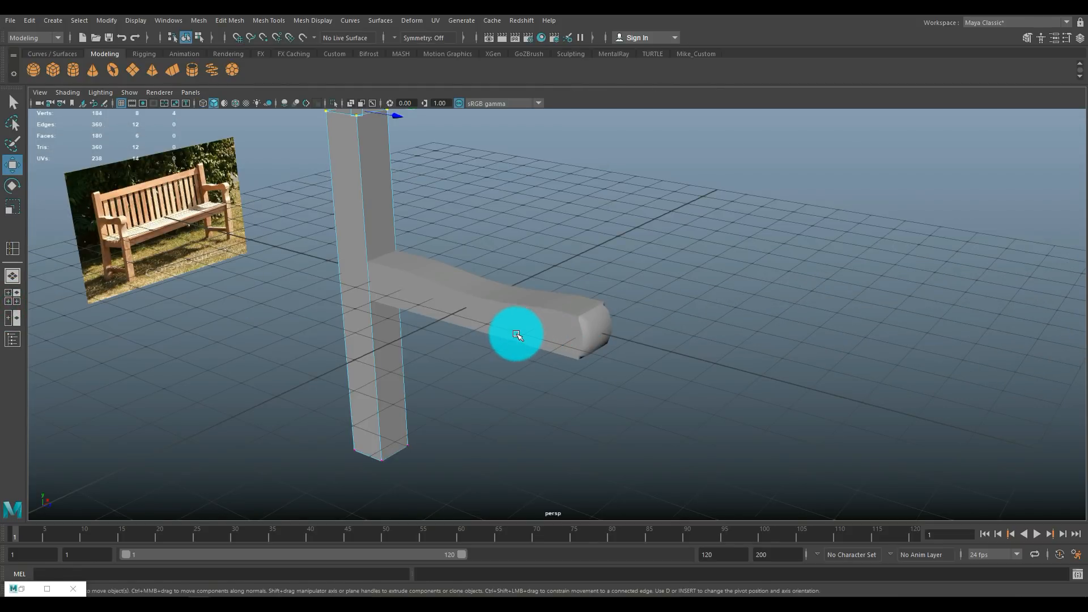
scroll(517, 335, down, 5)
alt+drag(517, 335, 541, 298)
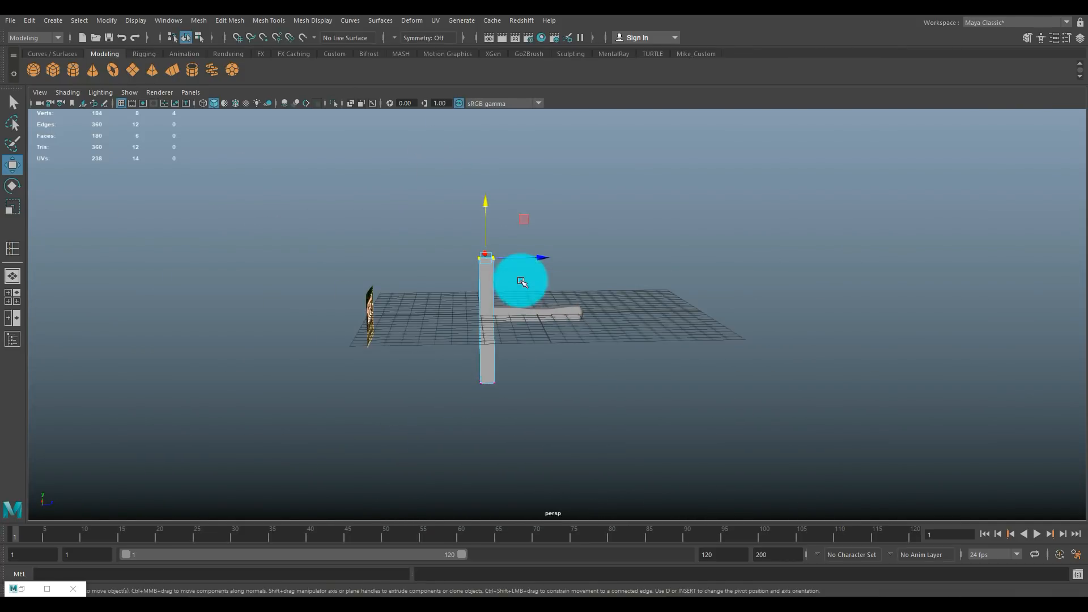
key(x)
drag(486, 202, 482, 180)
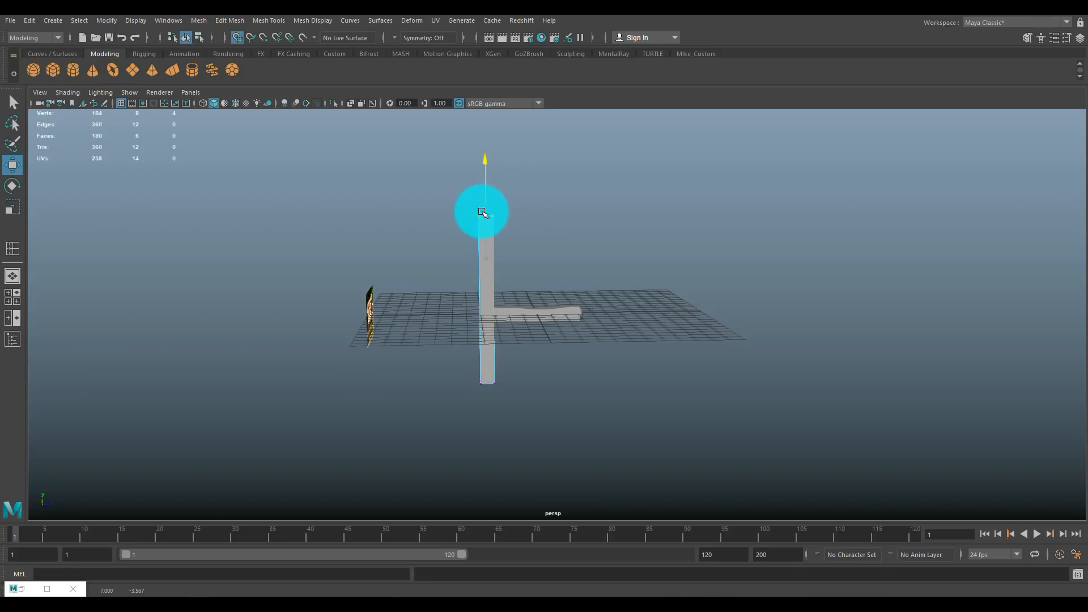
Step: Insert two equally spaced lengthwise edge loops across the post's width
alt+drag(559, 304, 612, 316)
click(357, 187)
click(229, 21)
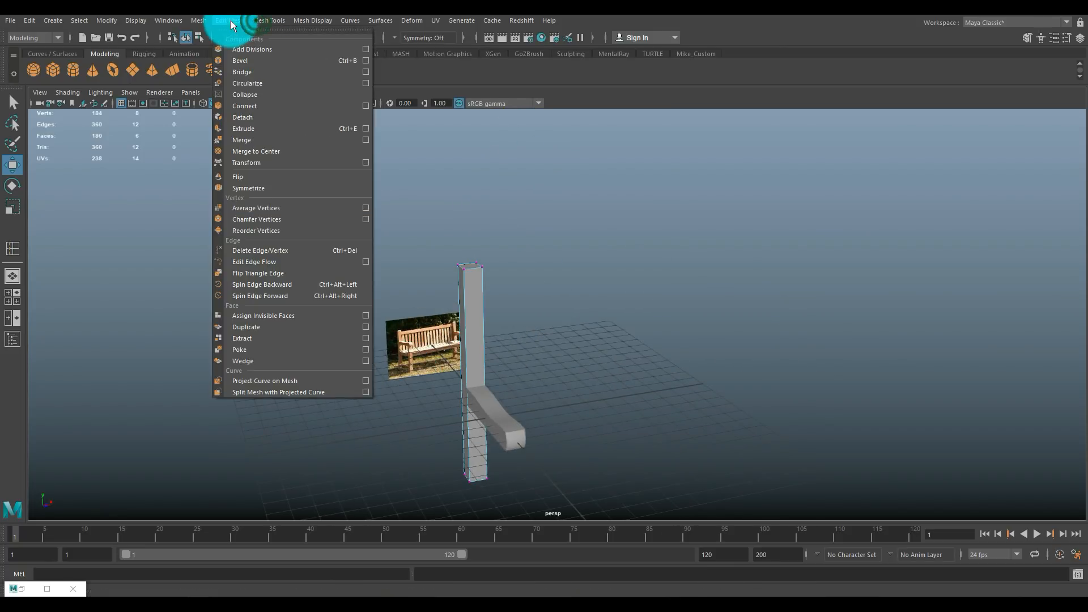
click(269, 20)
click(314, 105)
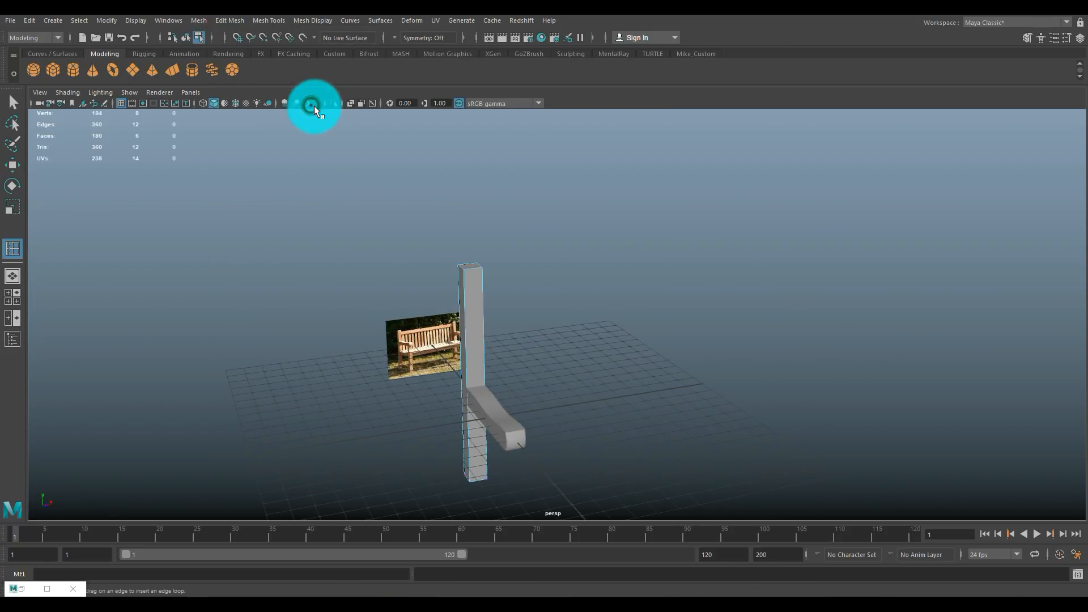
scroll(606, 300, up, 5)
alt+middle_drag(544, 296, 676, 293)
alt+drag(677, 293, 624, 355)
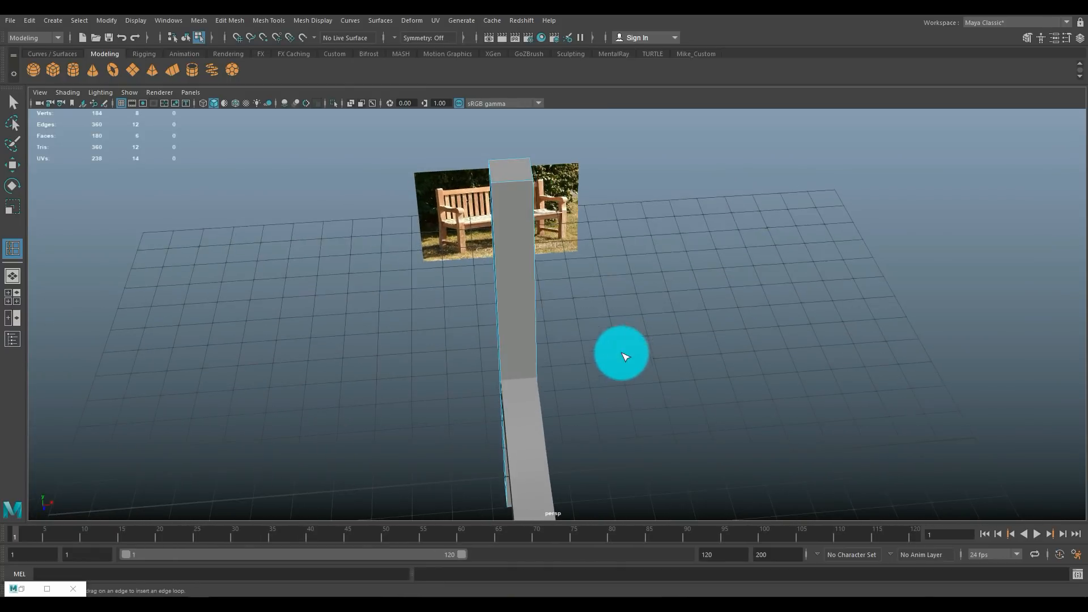
click(514, 190)
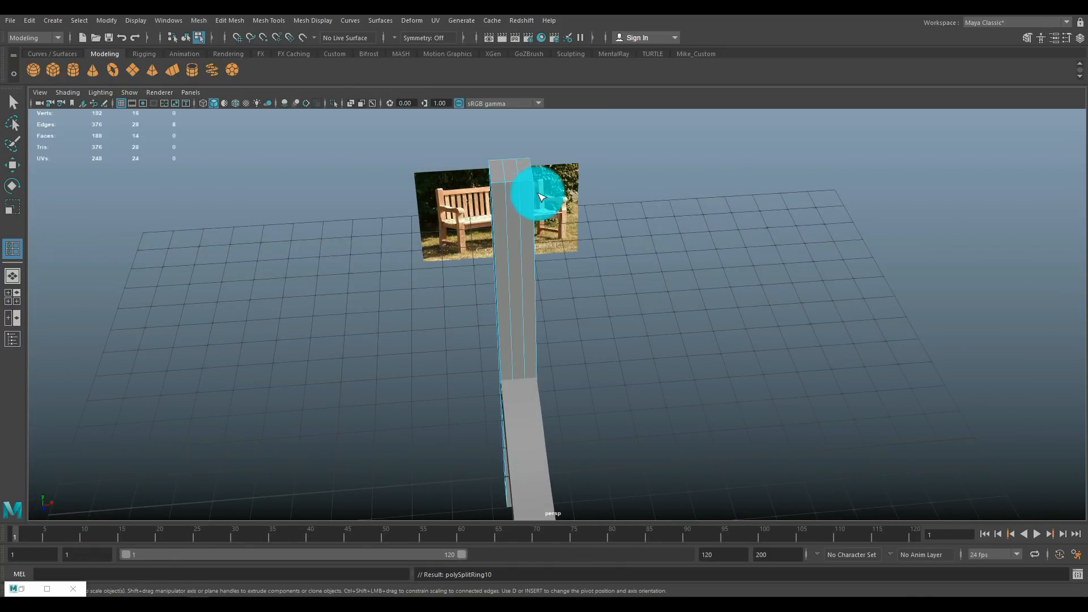
Step: In the wireframe top view, scale the two new edge loops apart along X until they lie near the post's side edges
key(r)
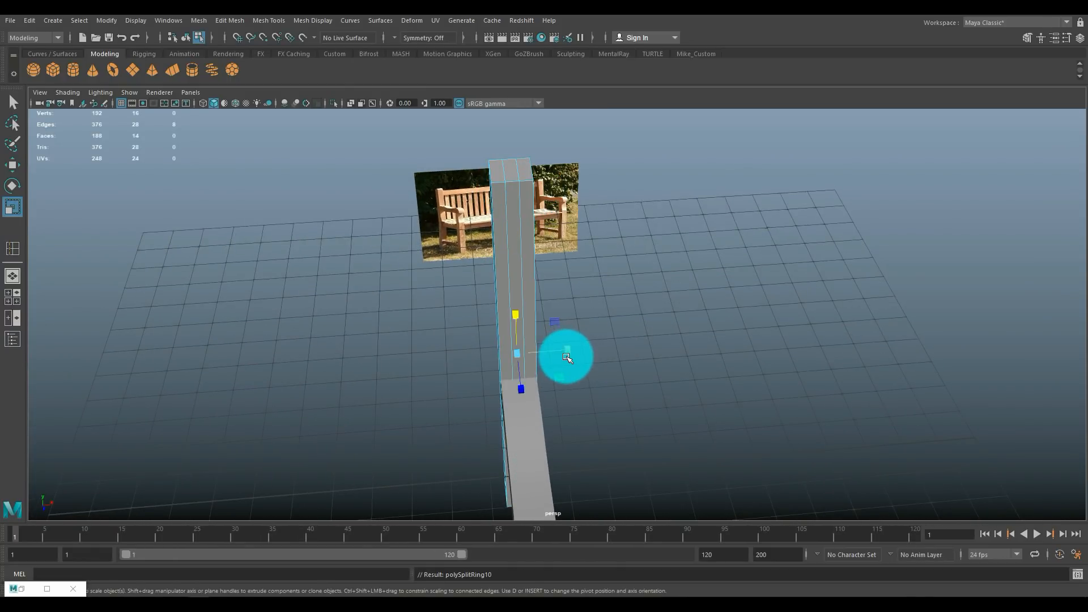
key(4)
click(18, 293)
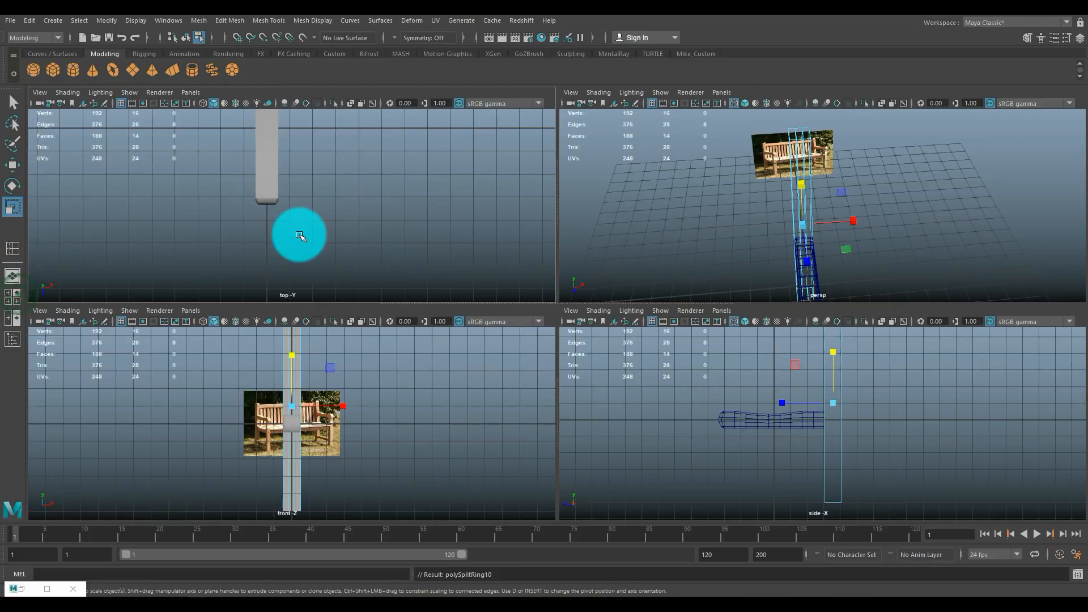
key(space)
key(f)
key(4)
scroll(425, 242, down, 8)
scroll(544, 269, up, 1)
scroll(549, 272, up, 1)
drag(608, 314, 672, 314)
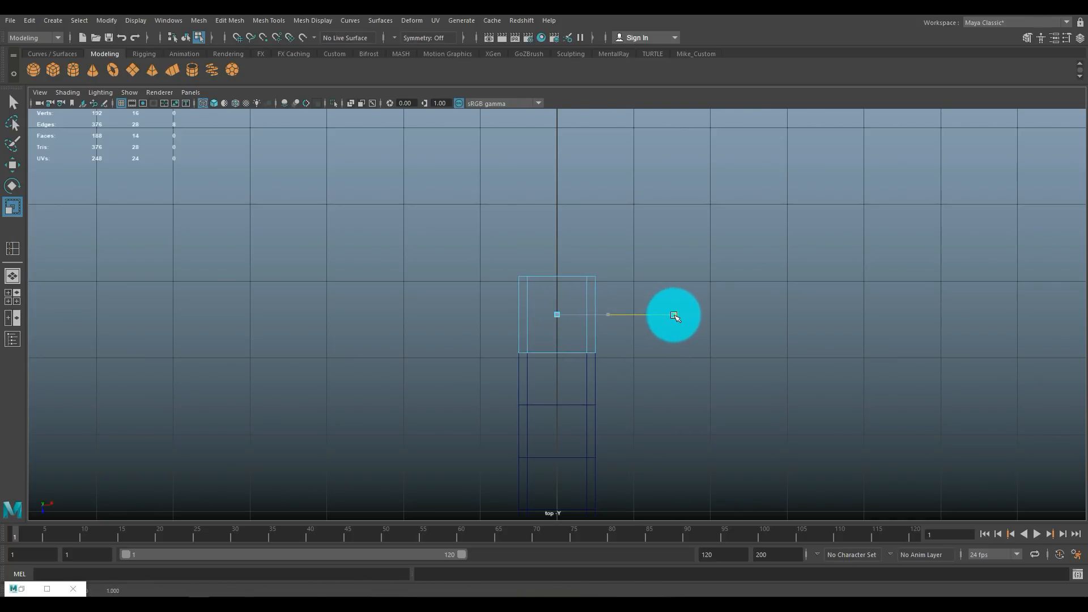
Step: Insert two edge loops across the post's depth and scale them apart close to its front and back edges
click(263, 21)
click(299, 105)
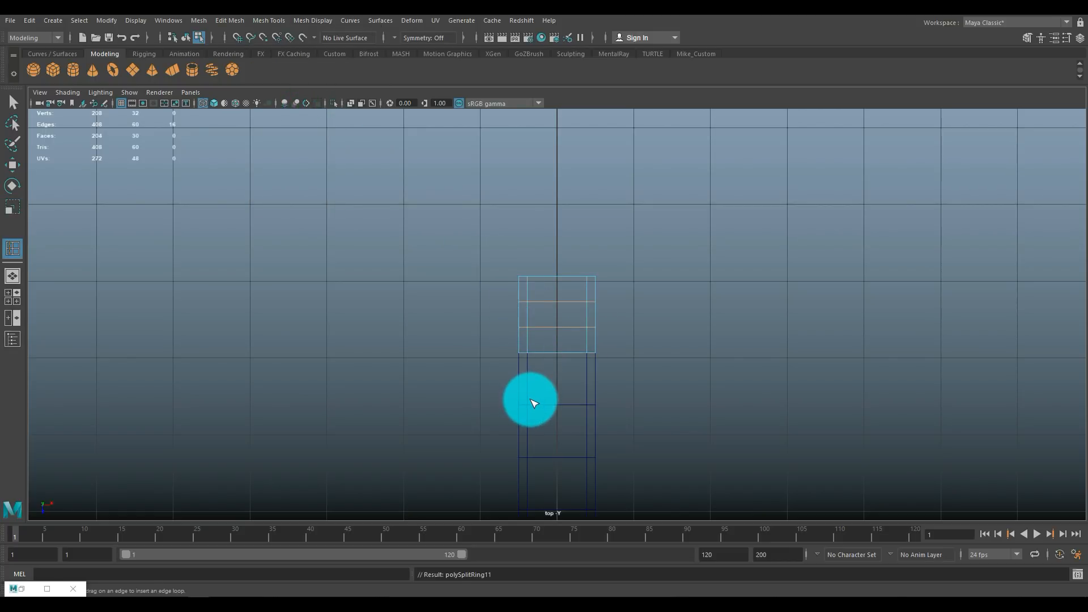
key(r)
middle_drag(560, 366, 568, 438)
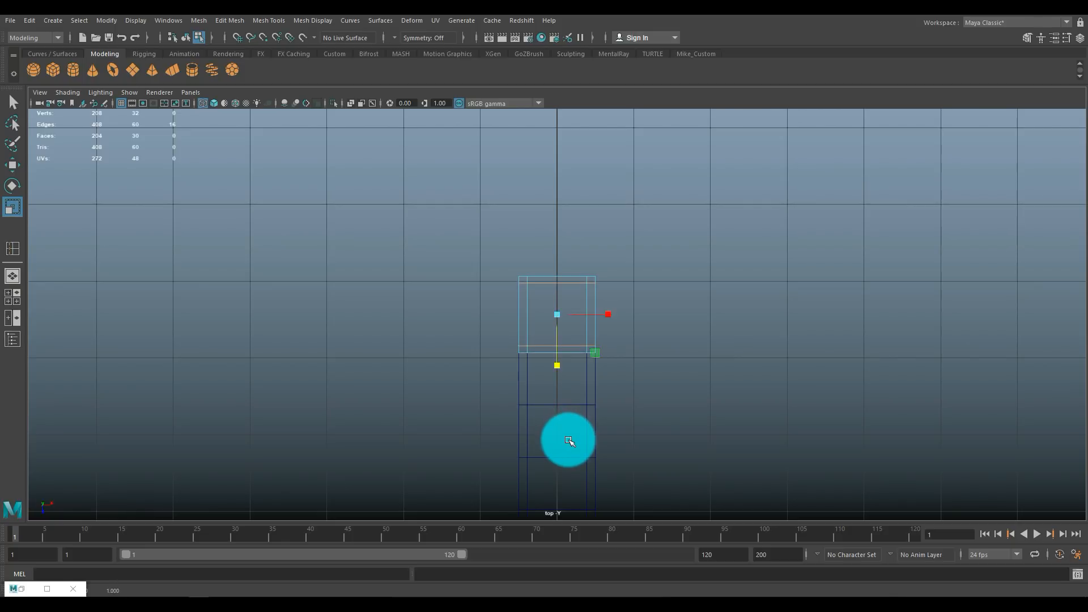
Step: Delete all the faces at the underside of the post in the shaded perspective view
click(17, 296)
key(space)
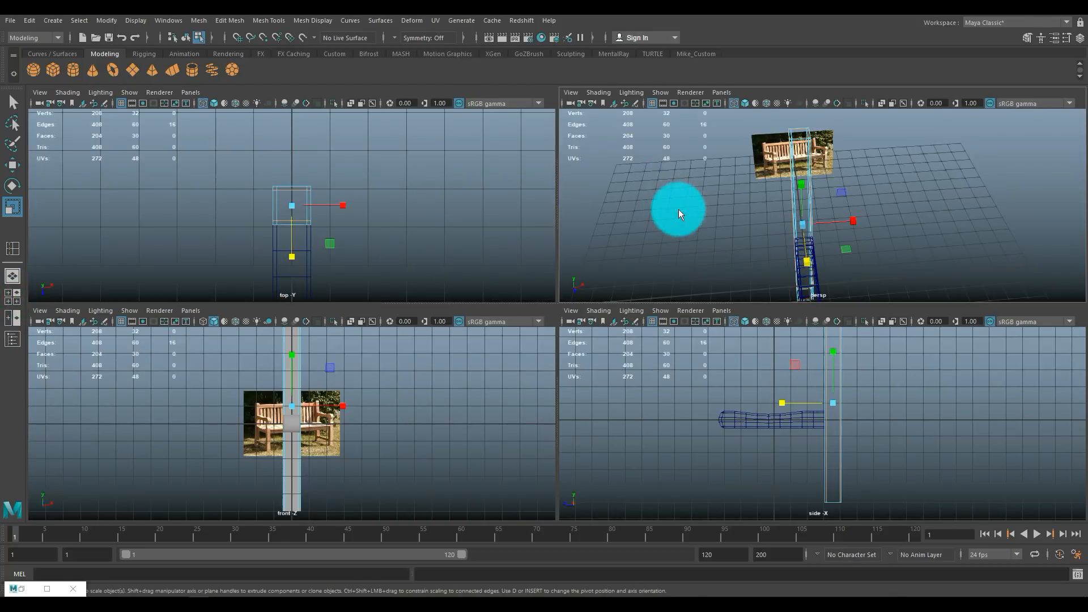
key(5)
mouse_move(561, 262)
alt+mouse_down()
mouse_move(530, 306)
mouse_move(597, 246)
mouse_move(609, 208)
alt+mouse_up()
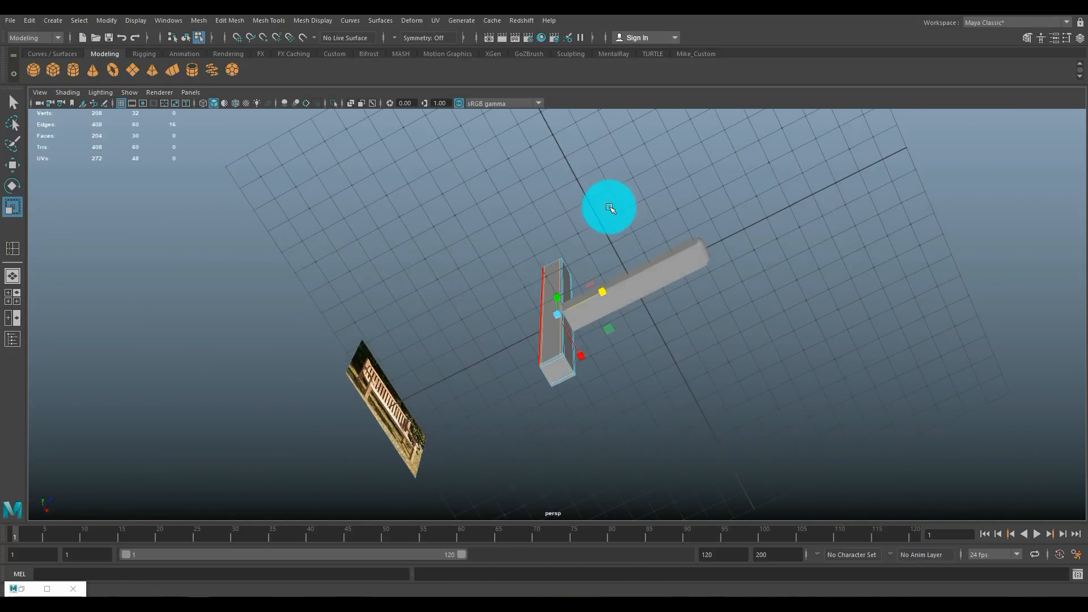
right_drag(558, 333, 660, 364)
alt+middle_drag(659, 363, 640, 224)
alt+right_drag(622, 265, 678, 281)
click(547, 246)
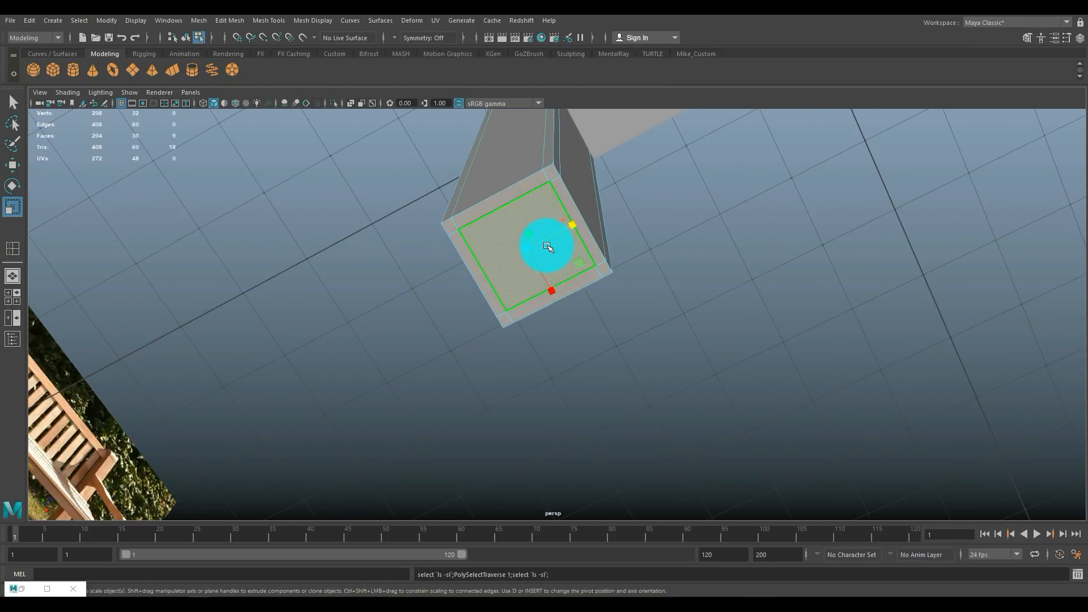
key(Delete)
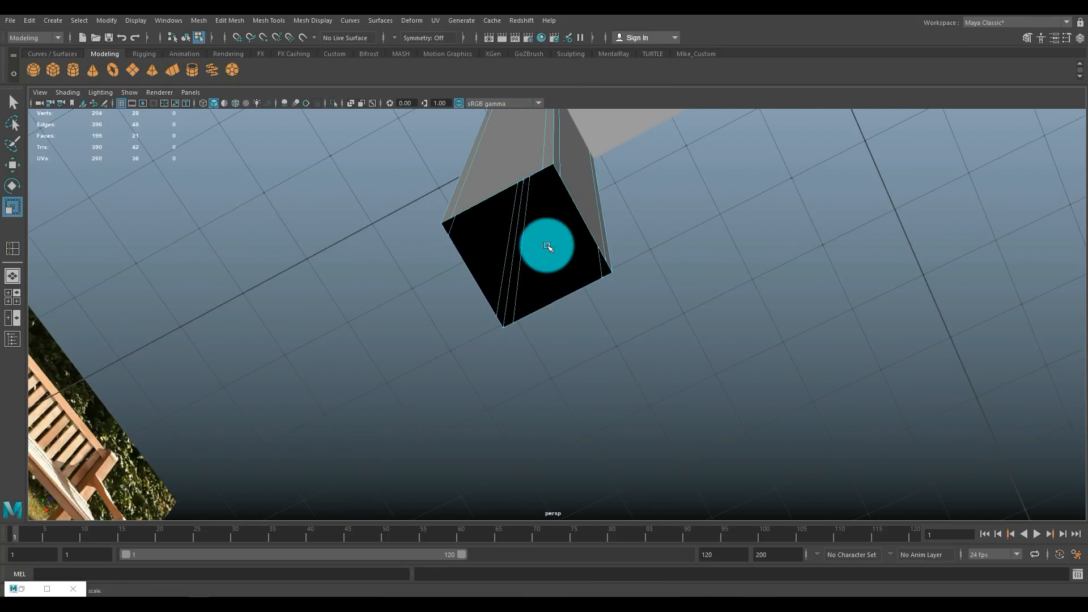
Step: Insert two more equally spaced lengthwise edge loops across both the post's width and its depth, between the border loops
alt+drag(548, 246, 679, 372)
alt+middle_drag(652, 273, 597, 374)
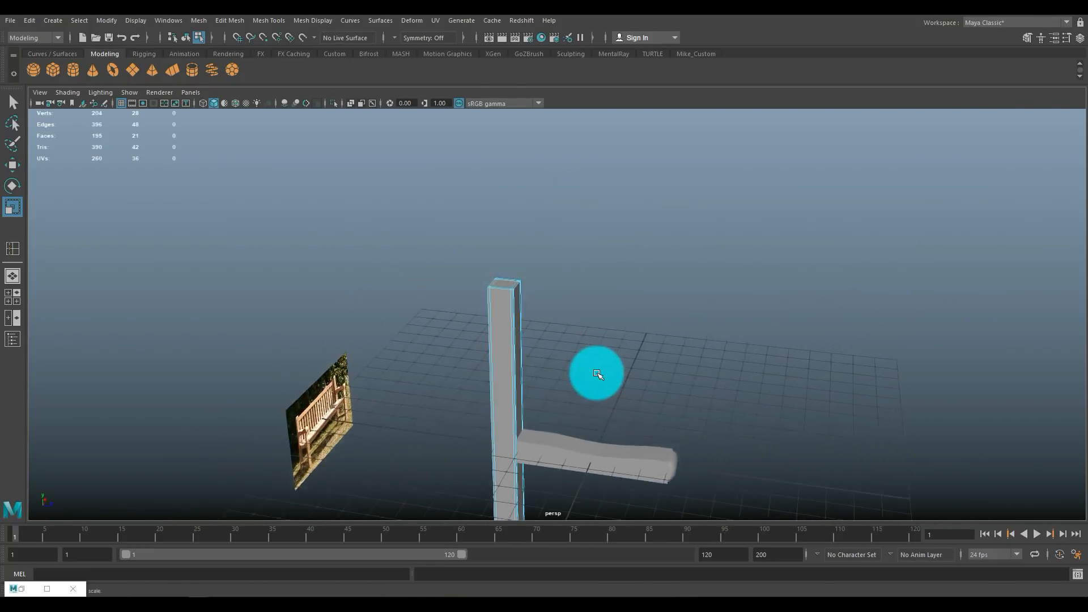
scroll(597, 374, down, 1)
click(351, 19)
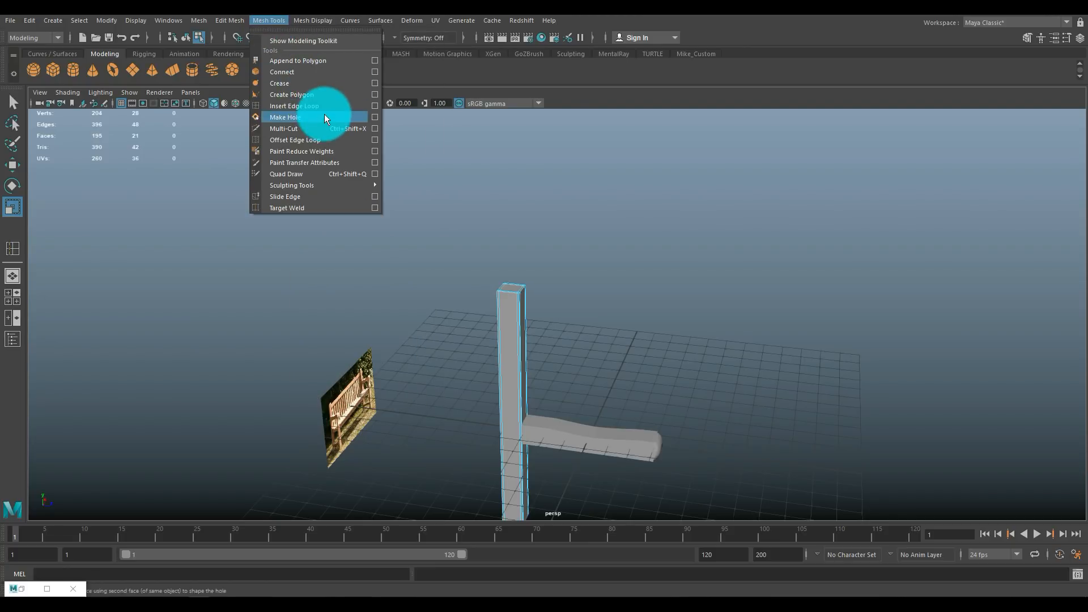
click(325, 107)
alt+drag(677, 299, 486, 242)
scroll(515, 306, up, 2)
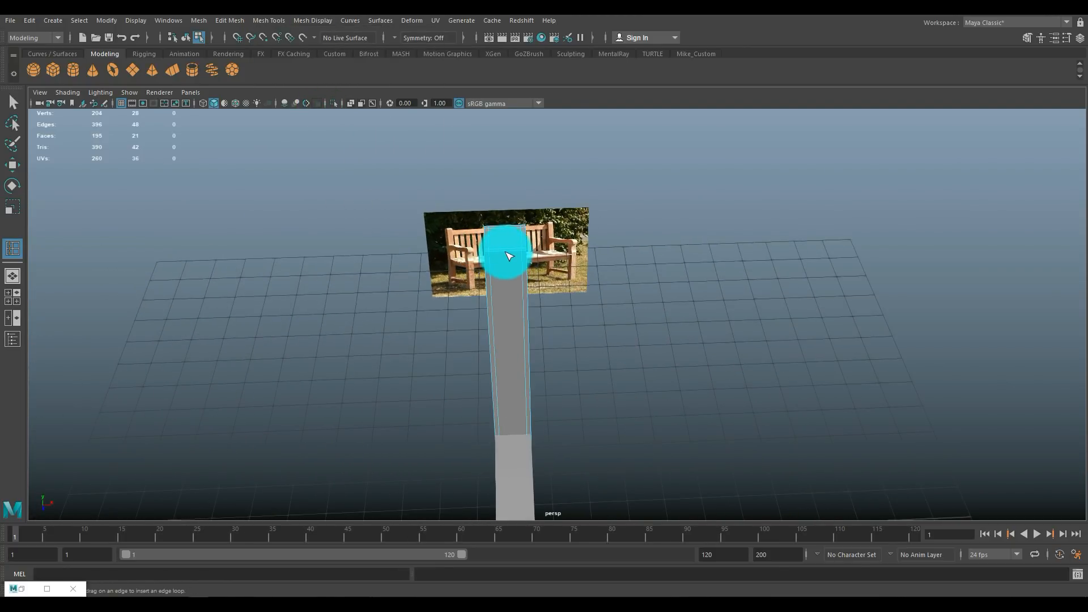
click(504, 251)
alt+drag(449, 275, 528, 289)
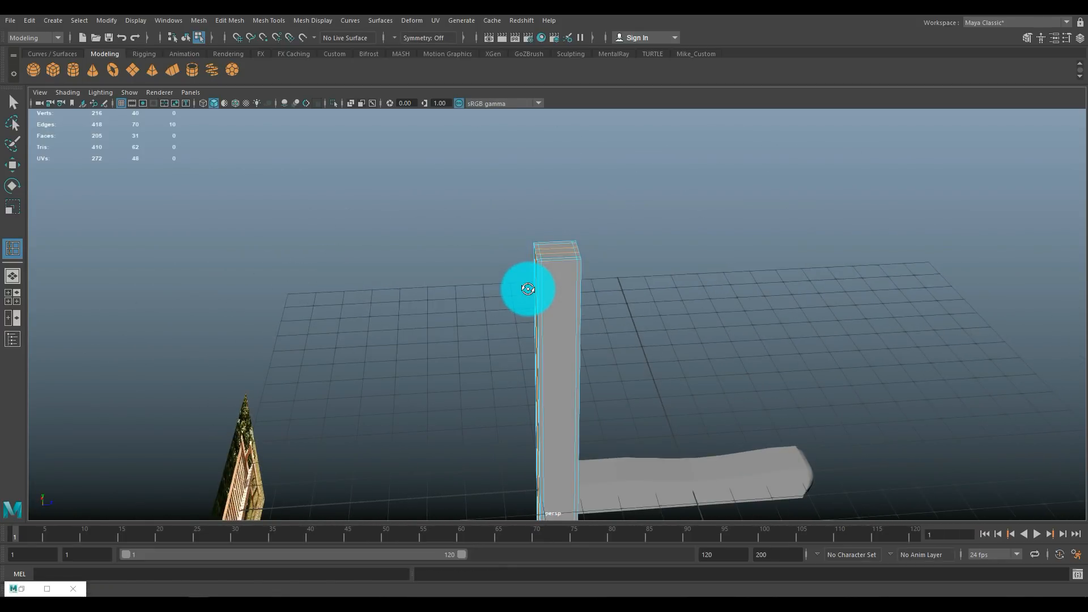
click(556, 261)
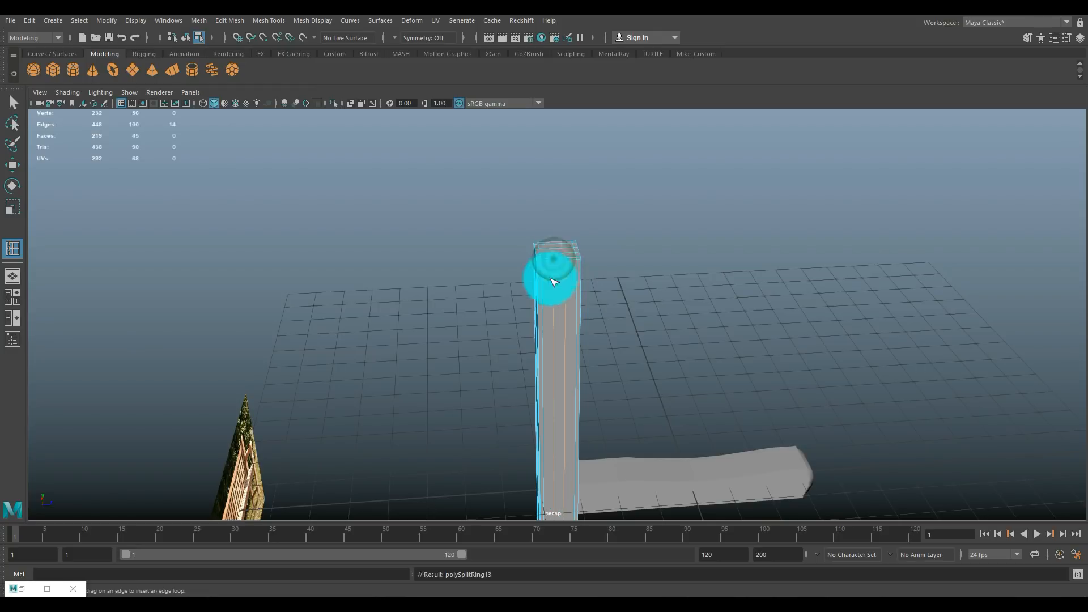
Step: Round the post's top by raising its four centre vertices with soft selection enabled
click(15, 293)
key(space)
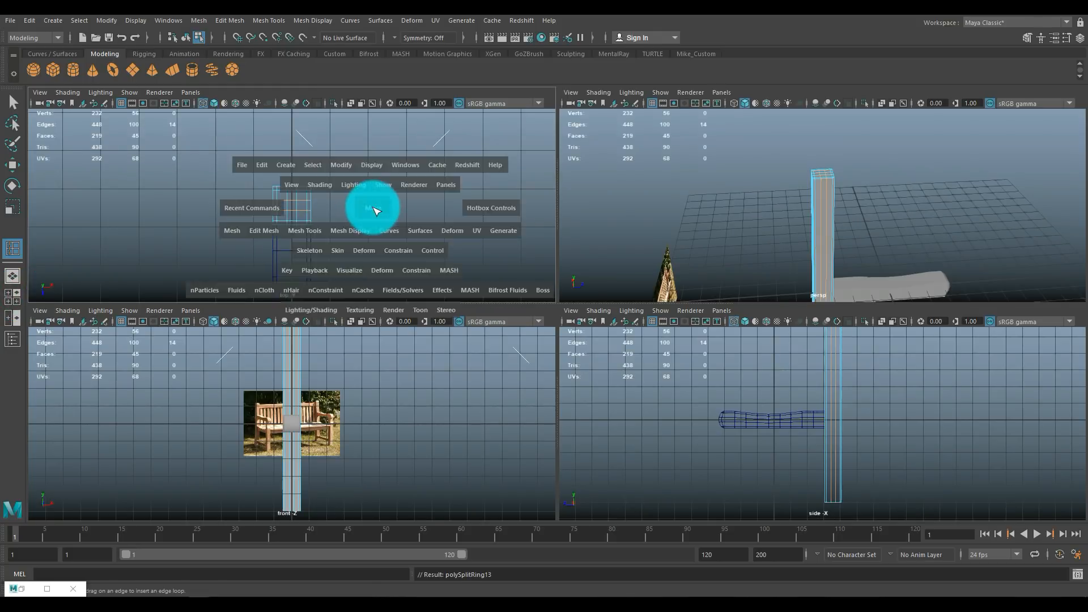
scroll(510, 266, up, 2)
right_click(540, 276)
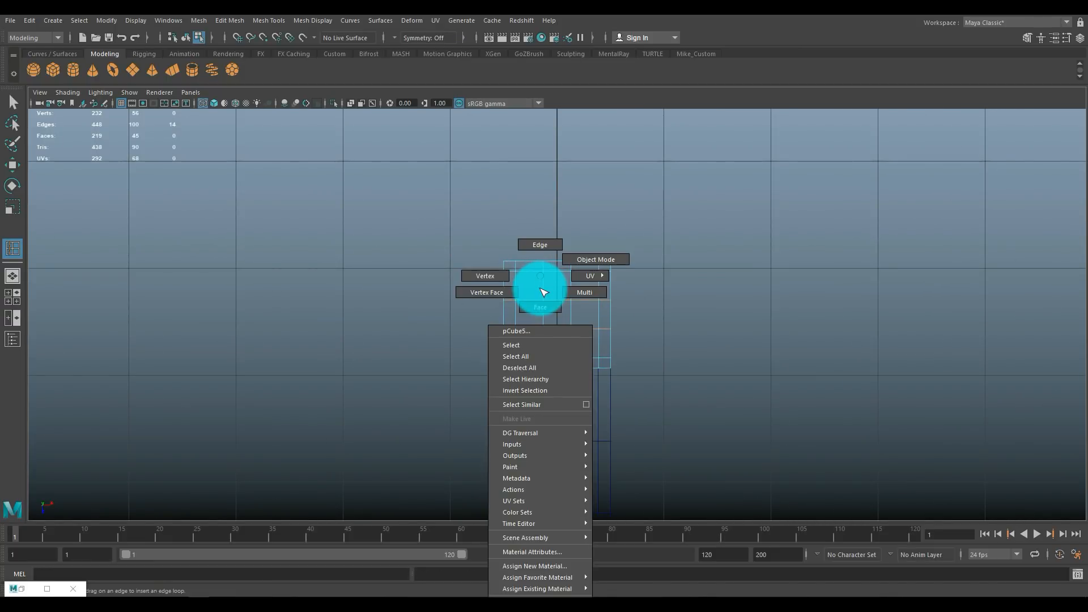
click(496, 276)
drag(530, 293, 584, 340)
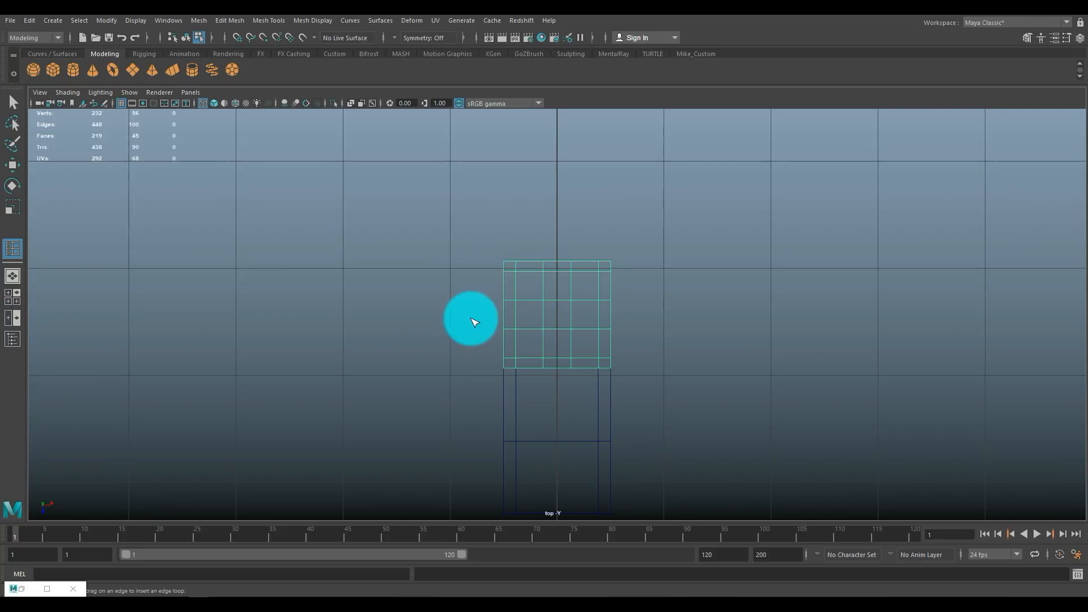
key(q)
right_drag(556, 299, 498, 276)
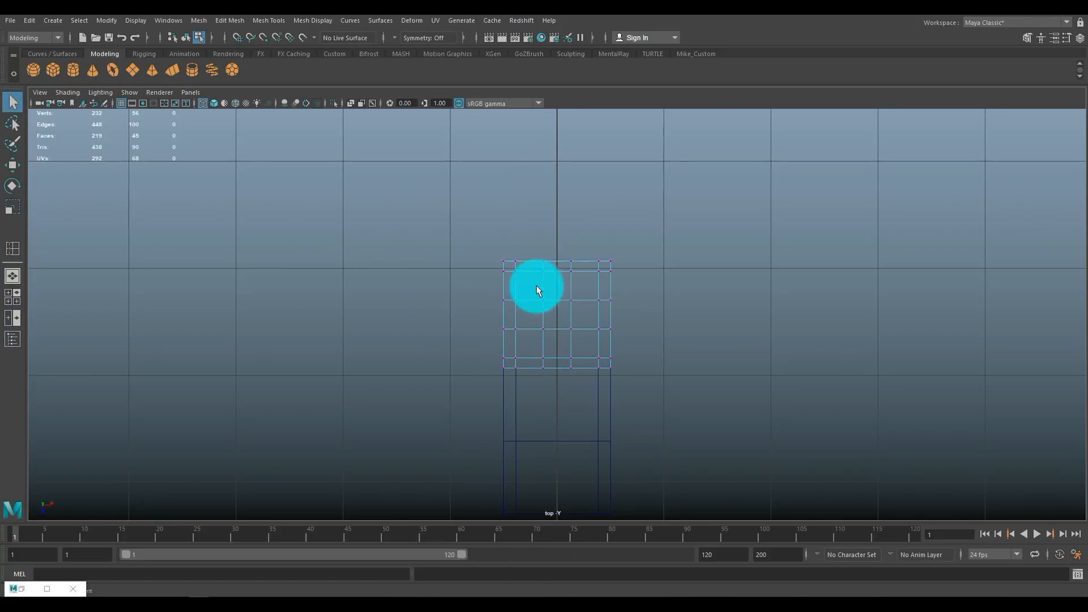
drag(579, 338, 579, 339)
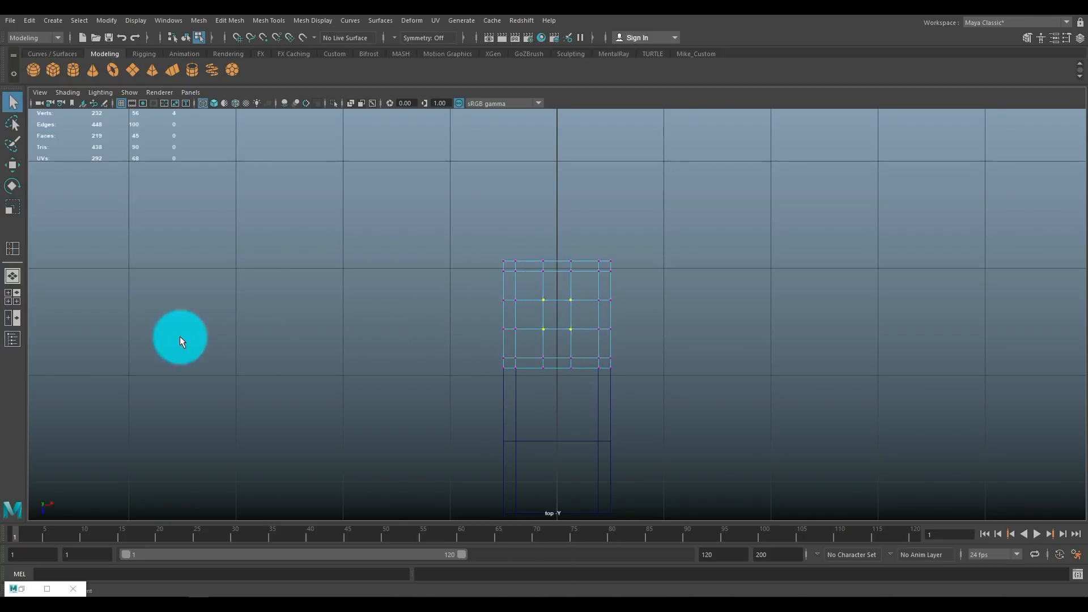
click(16, 297)
key(space)
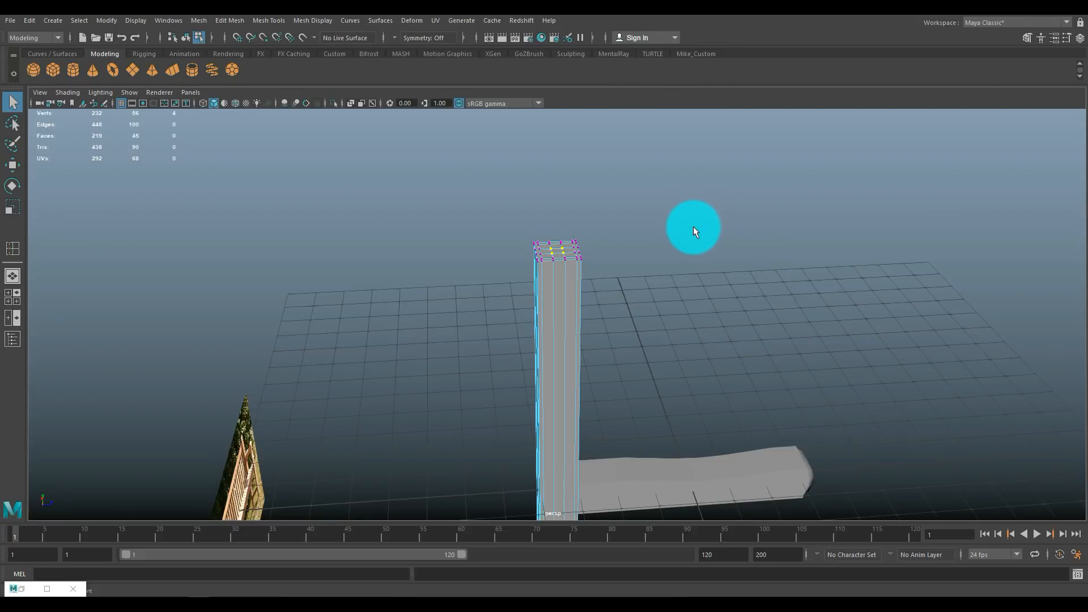
key(b)
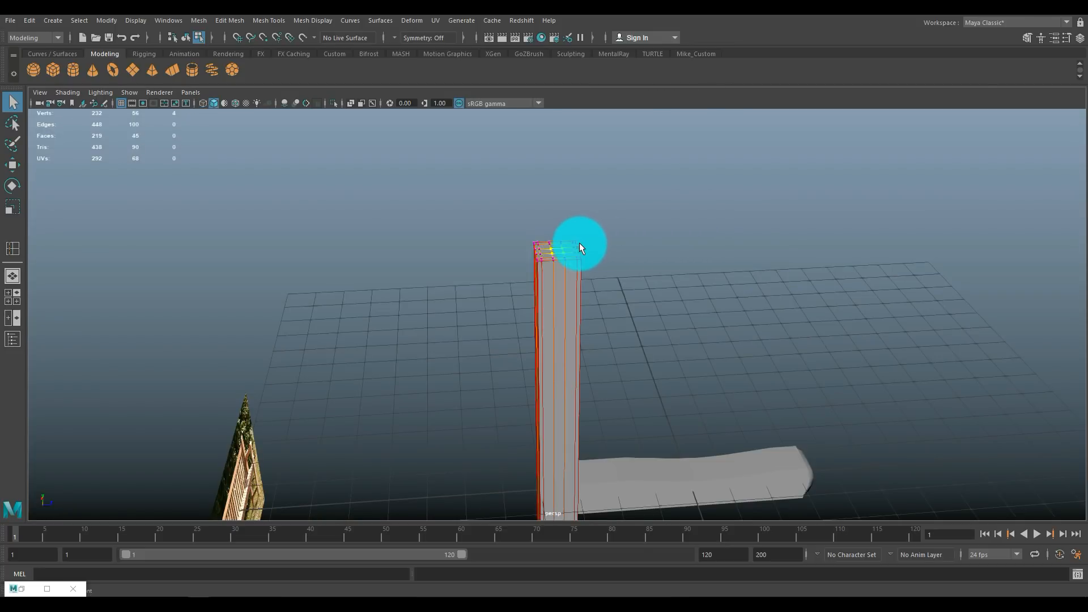
key(w)
drag(558, 203, 559, 199)
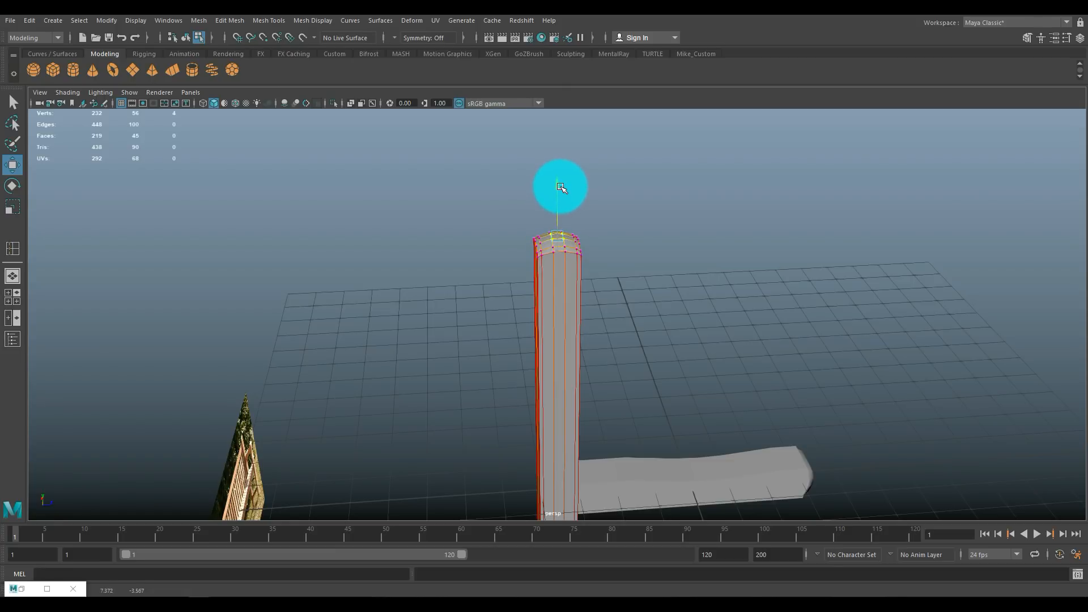
click(632, 181)
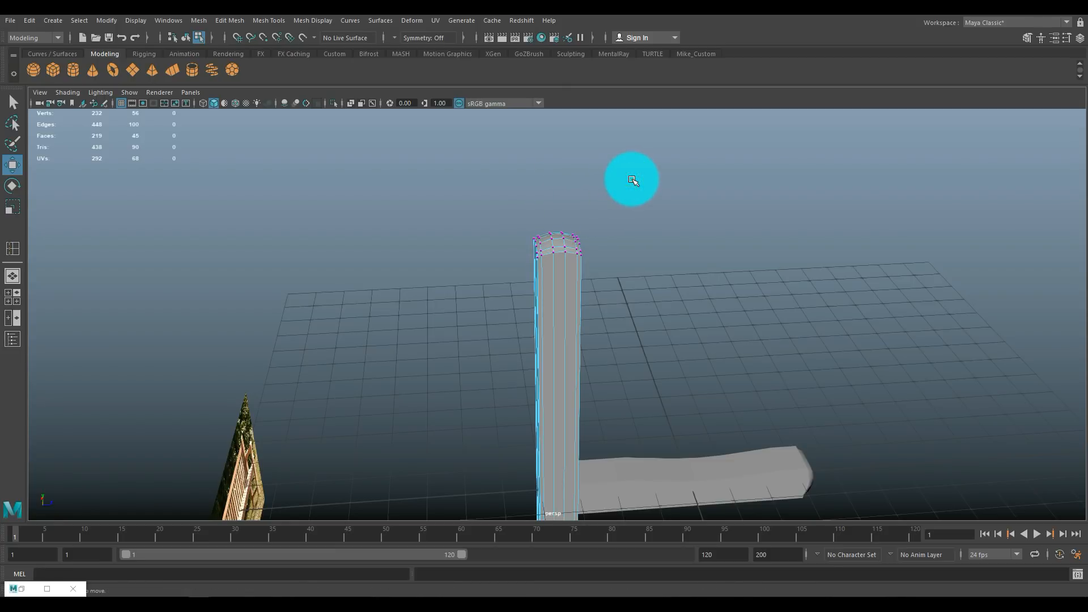
mouse_move(635, 185)
alt+mouse_down()
mouse_move(590, 128)
mouse_move(584, 194)
mouse_move(600, 170)
mouse_move(647, 180)
alt+mouse_up()
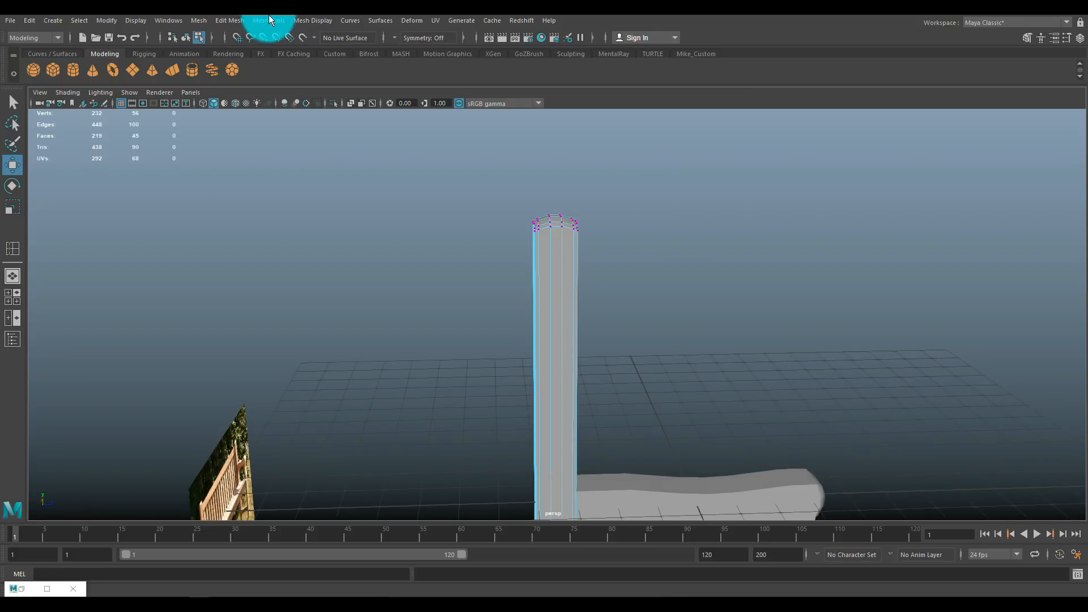
Step: Insert a single edge loop around the post a little below its top, with the position option set to equal distance from edge
click(270, 22)
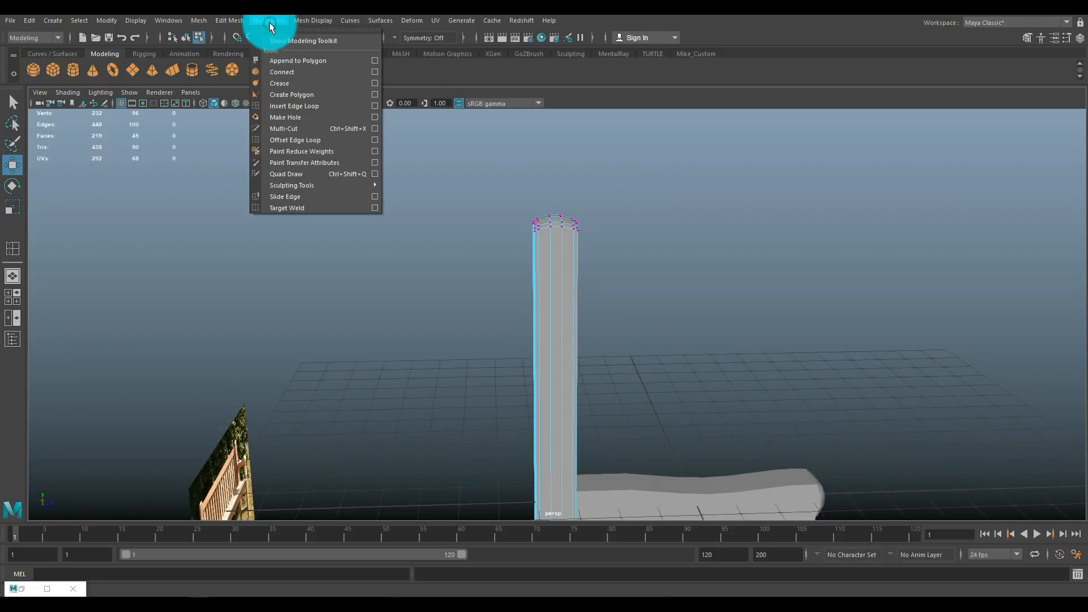
click(372, 106)
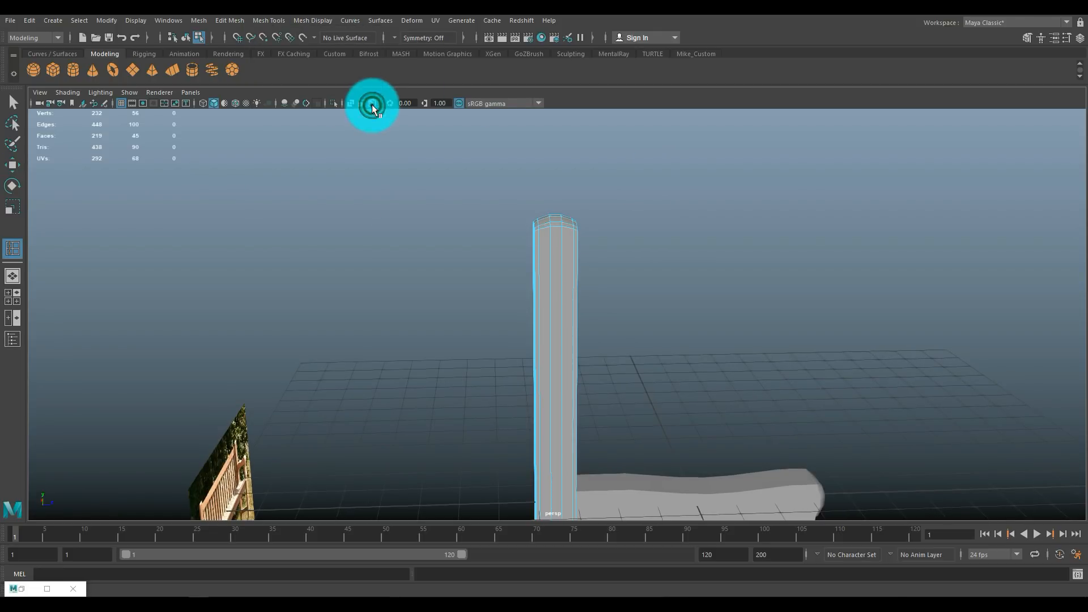
click(59, 586)
click(106, 103)
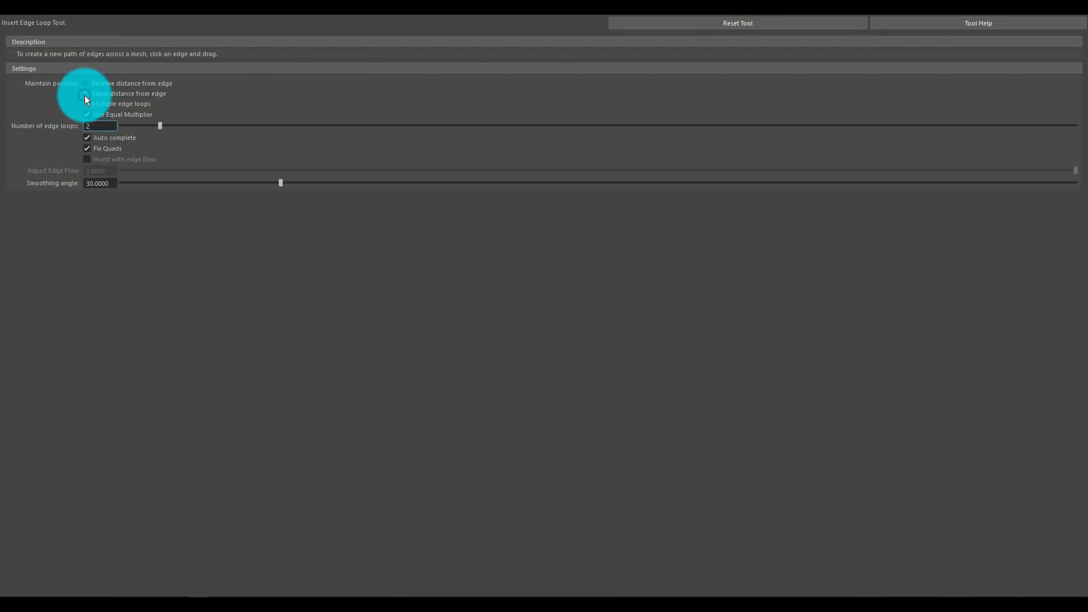
click(85, 94)
click(1020, 14)
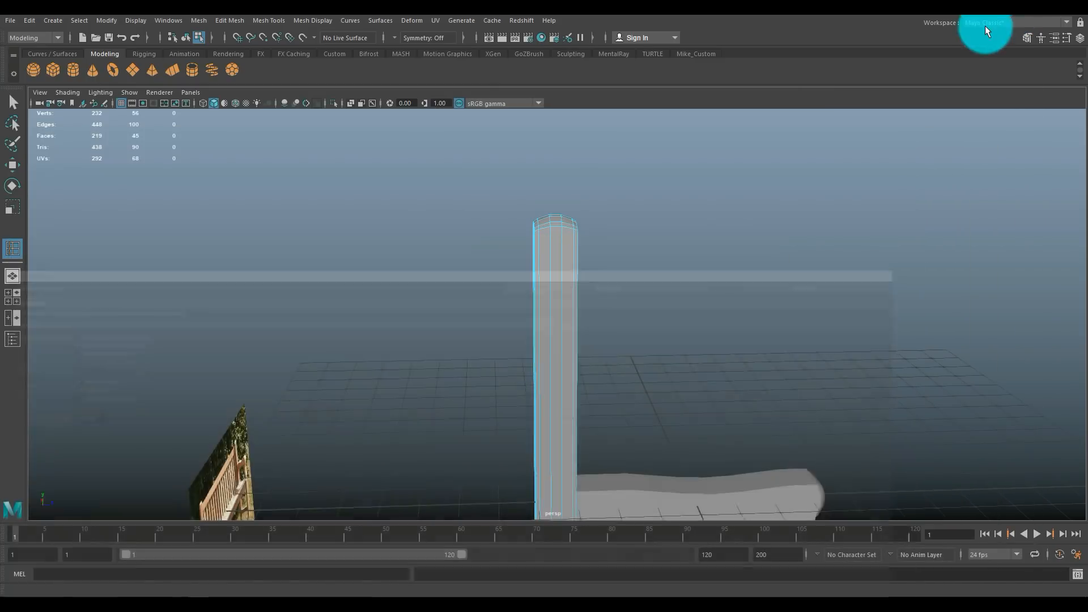
click(536, 304)
click(537, 284)
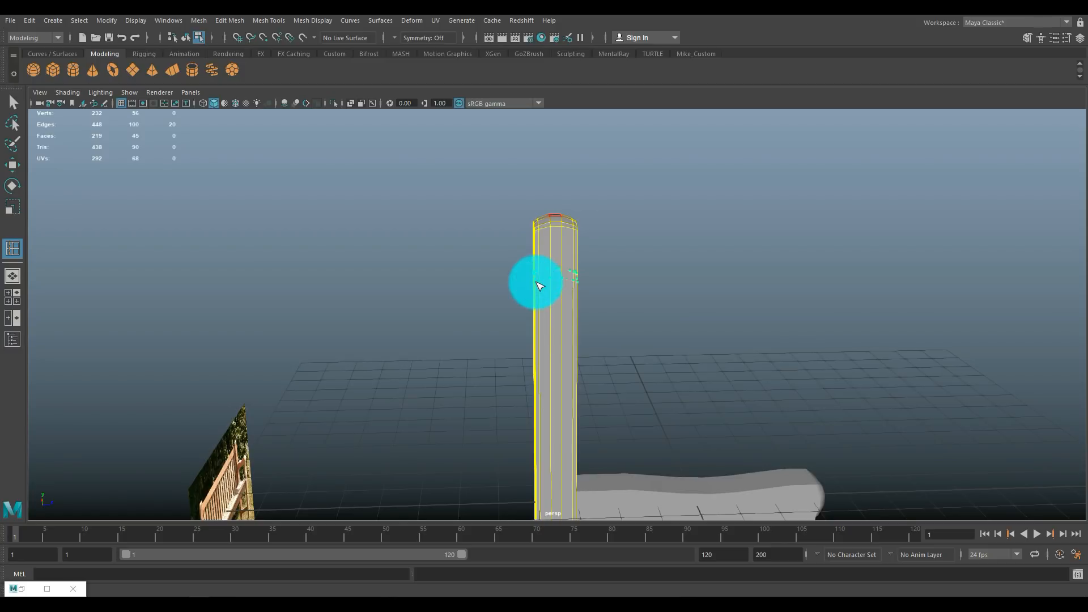
click(539, 285)
key(q)
key(b)
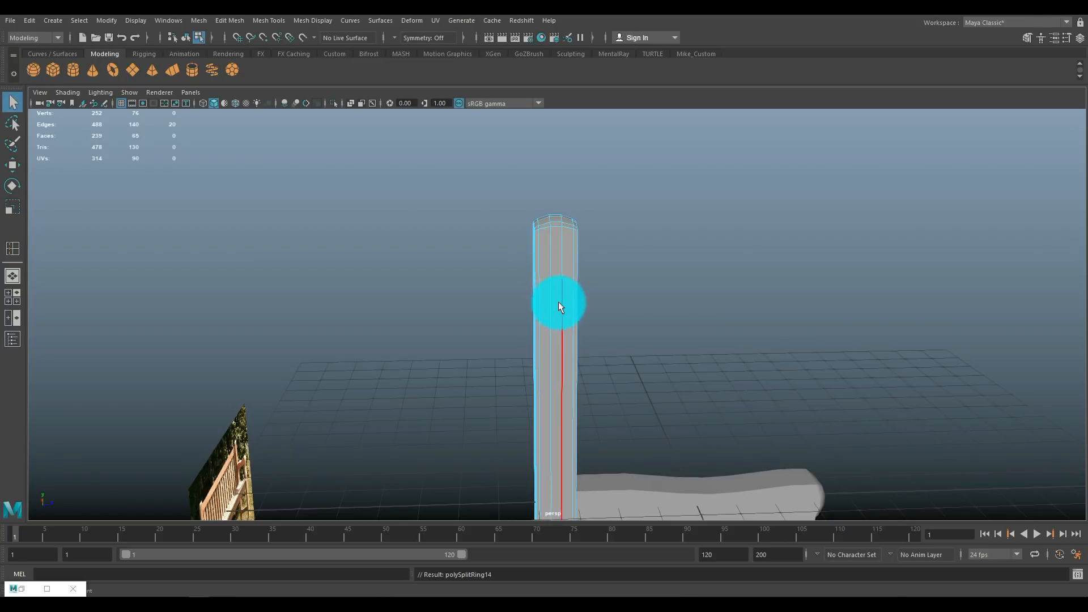
Step: Insert three evenly spaced edge loops between the post's top and the newly added loop, using the multiple edge loops option
scroll(559, 301, up, 3)
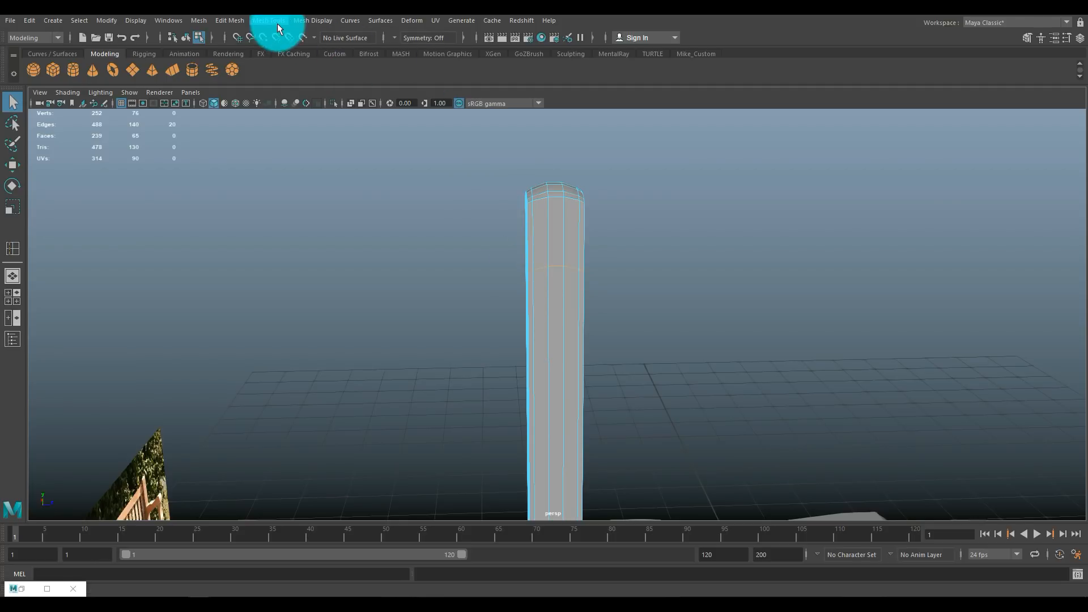
click(236, 20)
click(271, 20)
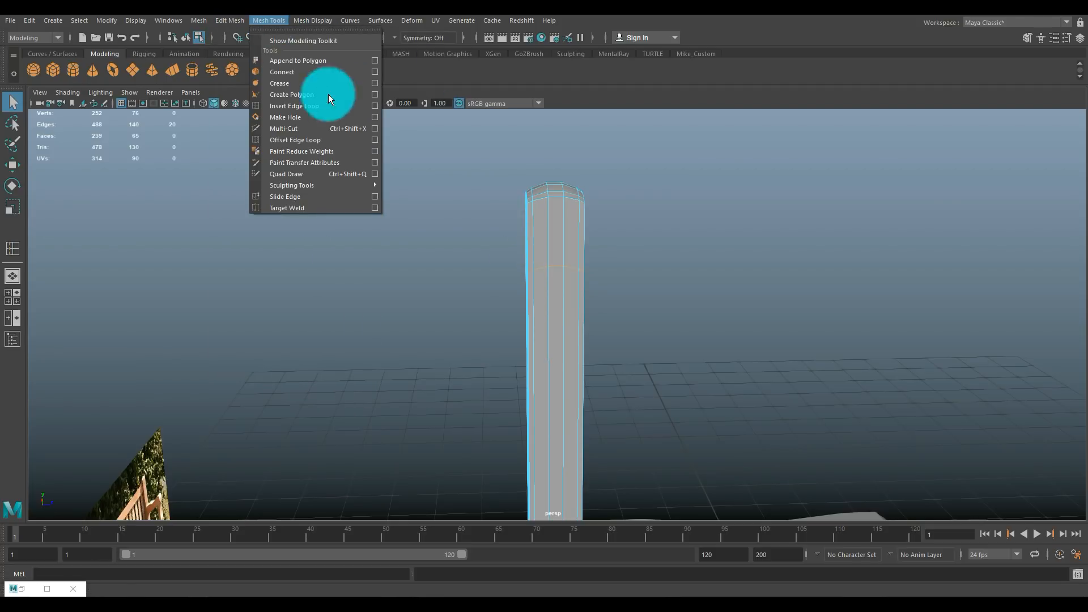
click(374, 106)
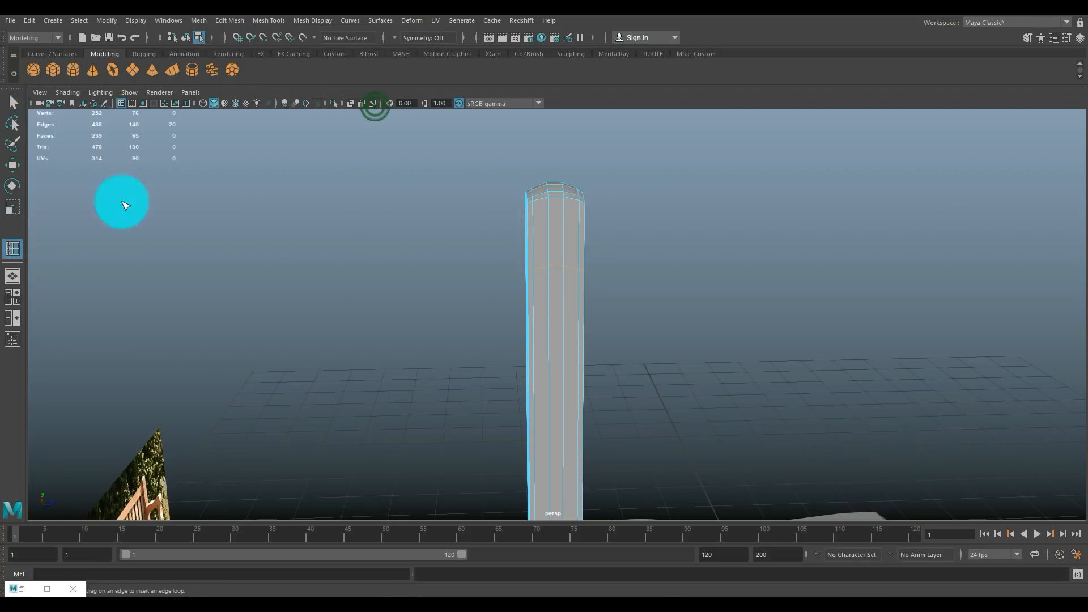
click(50, 593)
click(87, 104)
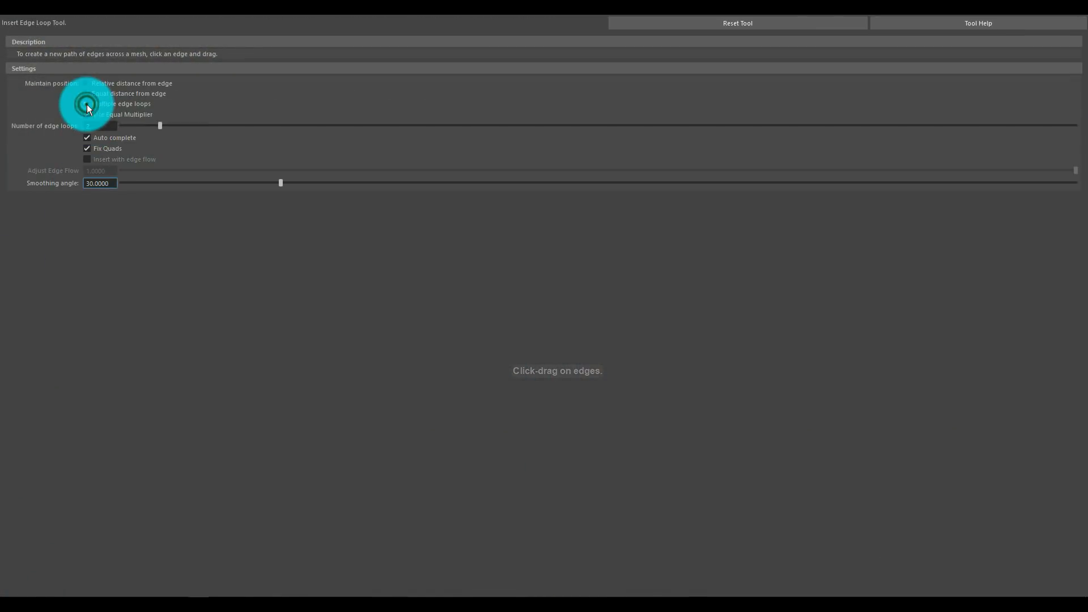
click(102, 125)
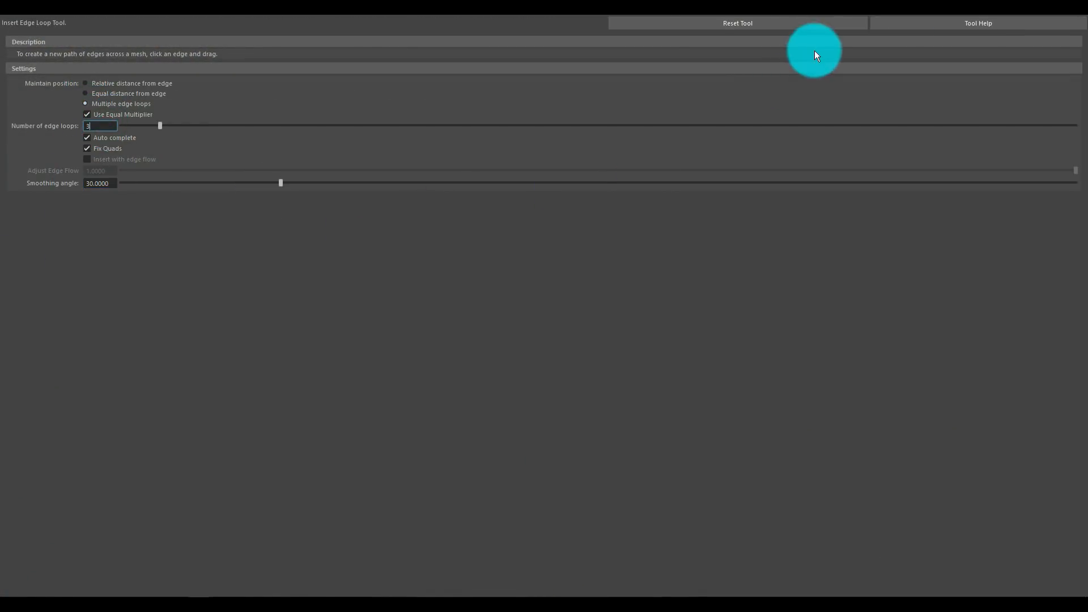
click(1026, 17)
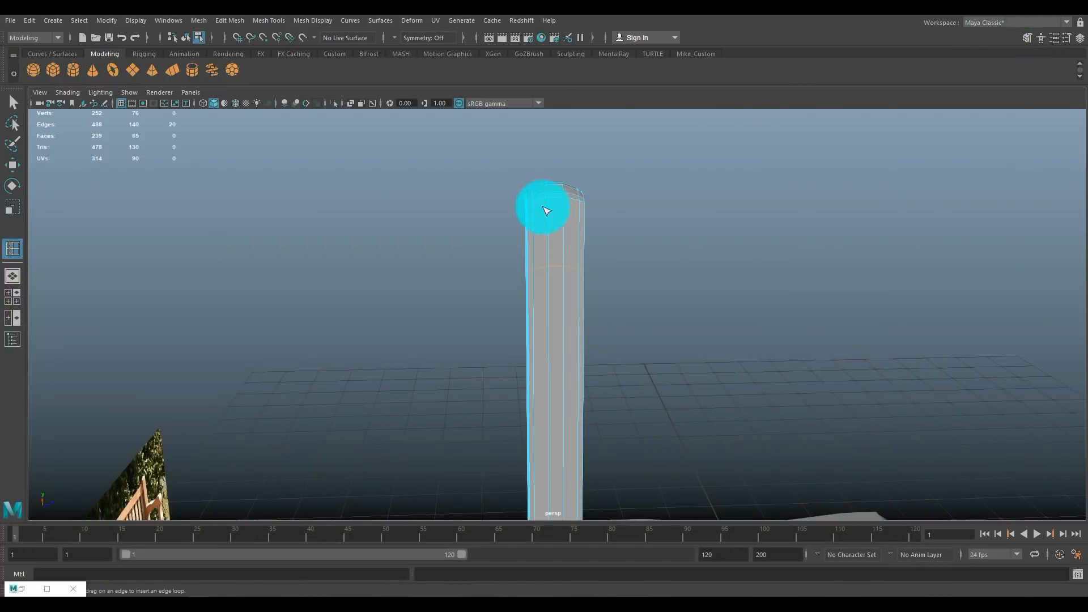
click(533, 238)
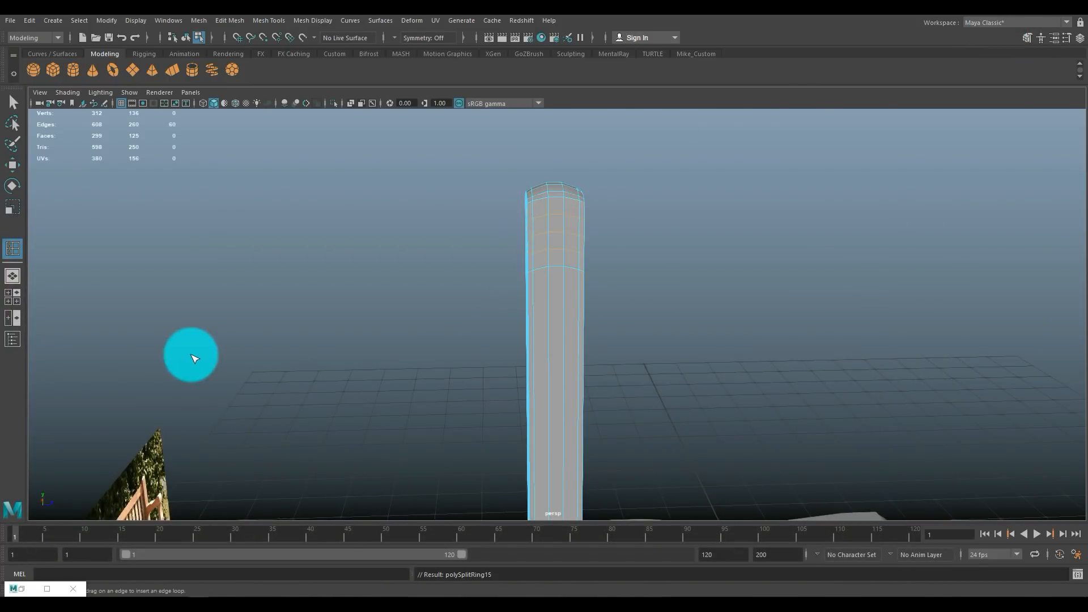
Step: In the side view, move the three new loops' vertices along the post's rear side outward, away from the armrest
click(12, 296)
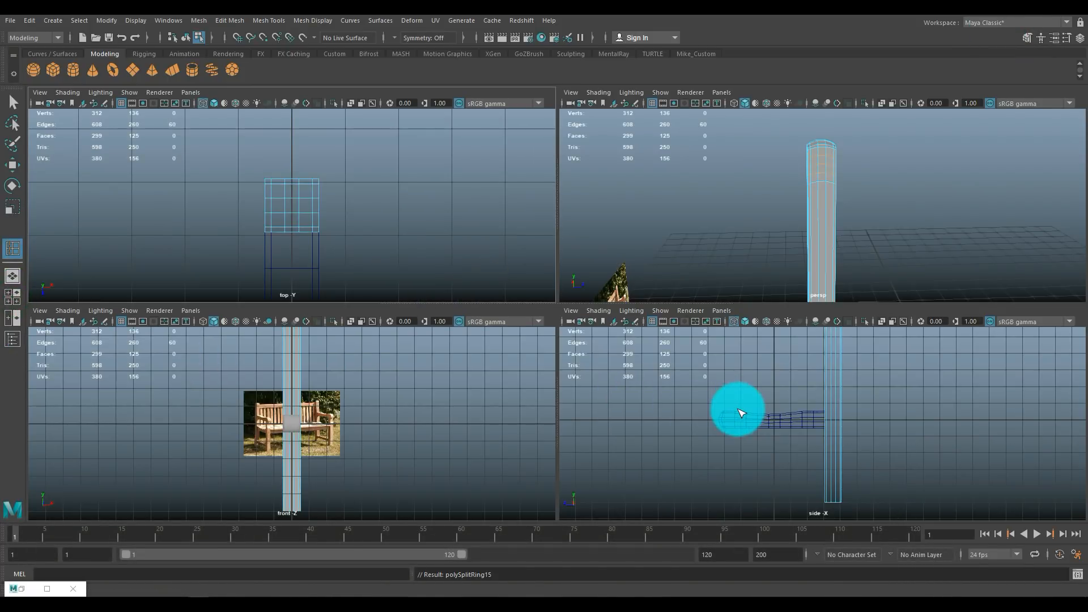
key(space)
alt+middle_drag(676, 342, 677, 502)
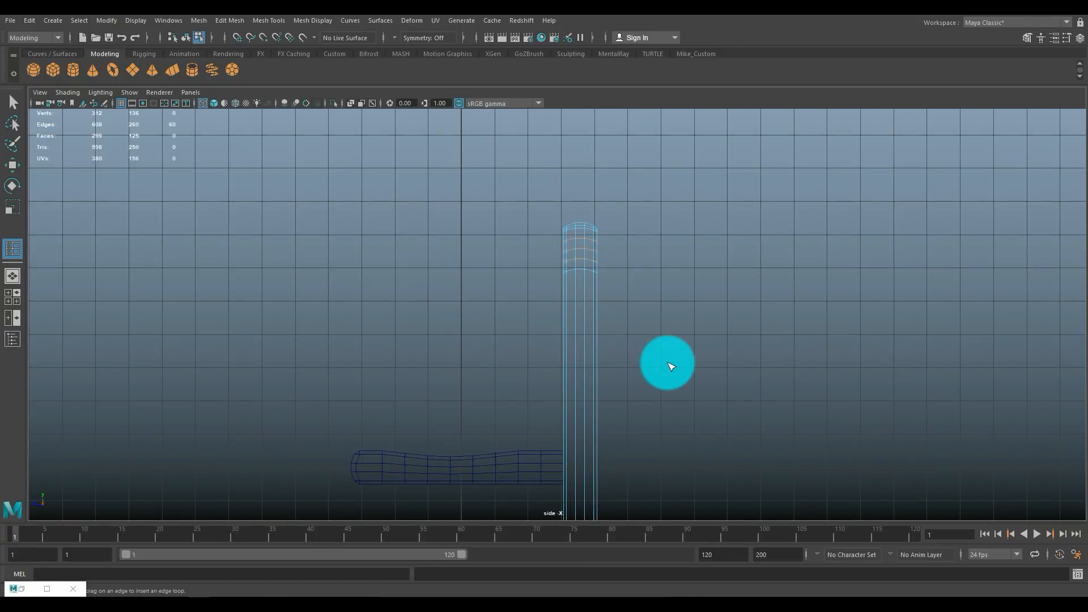
alt+middle_drag(667, 363, 669, 410)
scroll(674, 408, up, 3)
scroll(677, 411, up, 5)
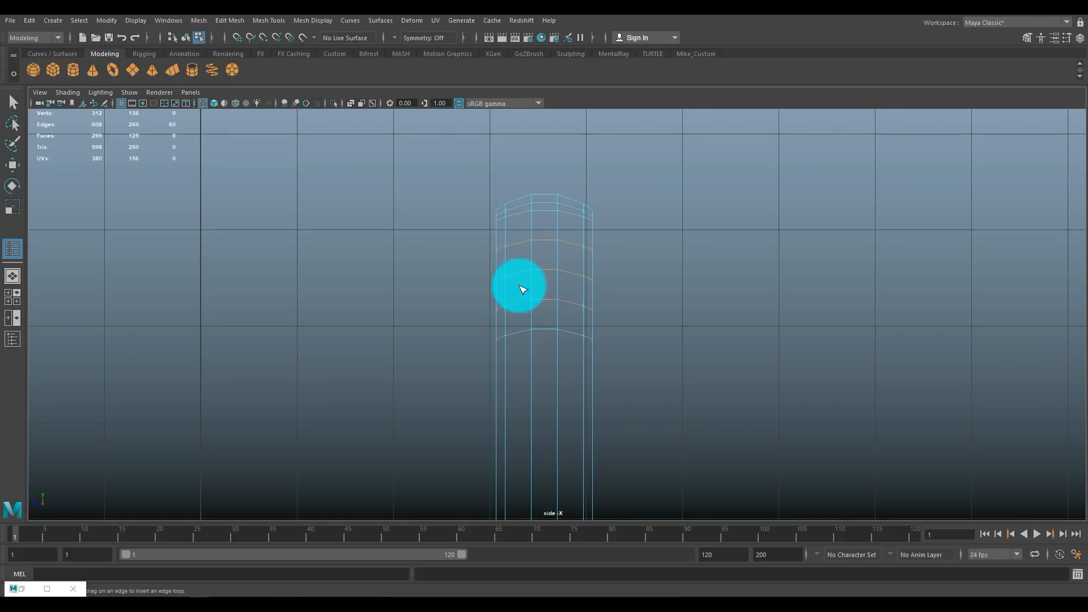
right_drag(499, 248, 441, 244)
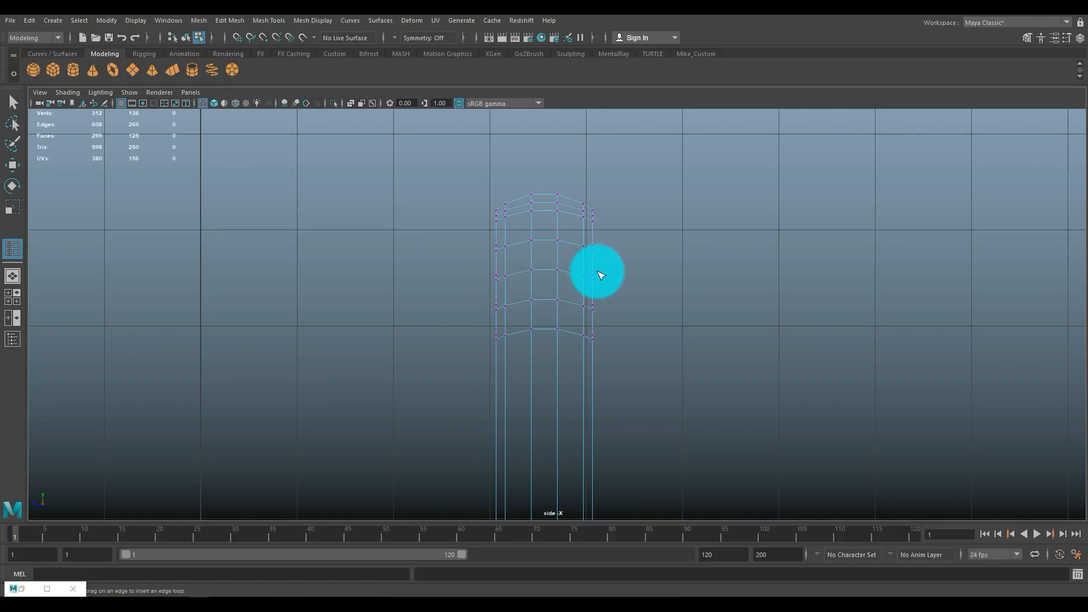
drag(572, 232, 617, 317)
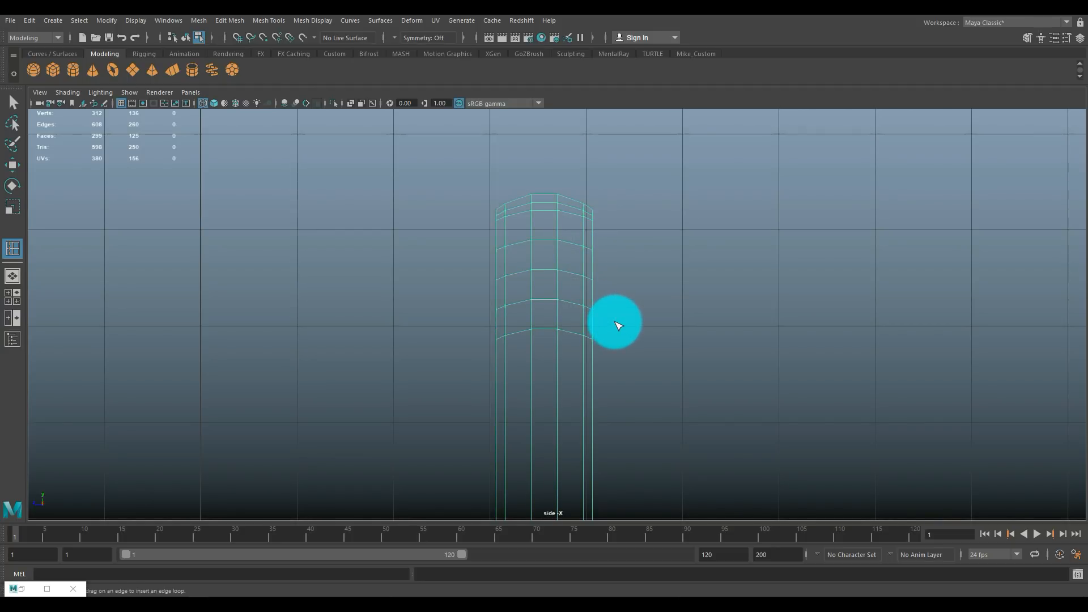
right_drag(583, 236, 537, 229)
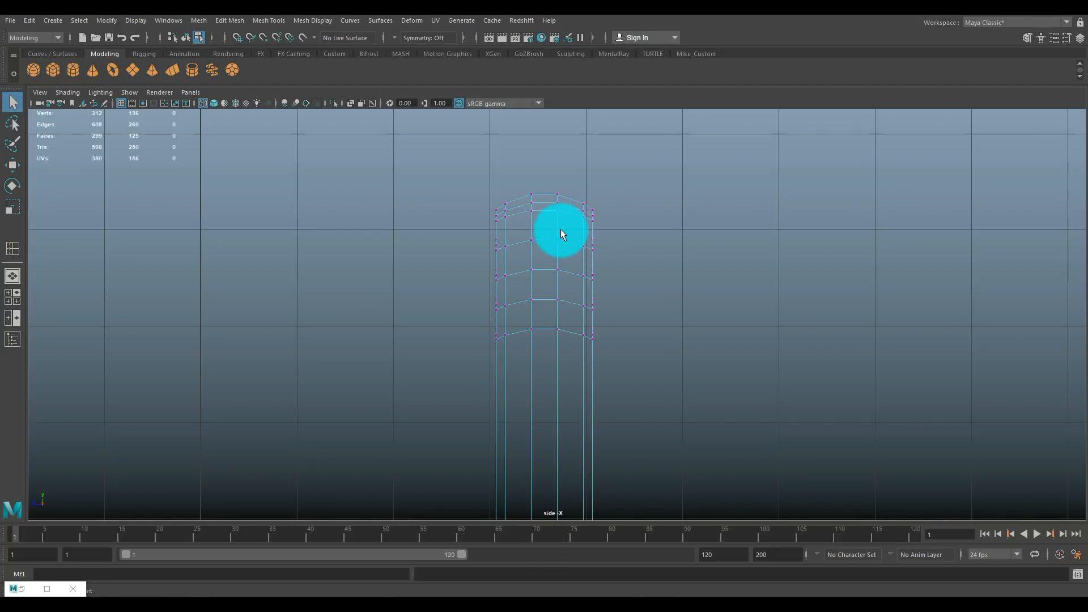
drag(634, 318, 634, 318)
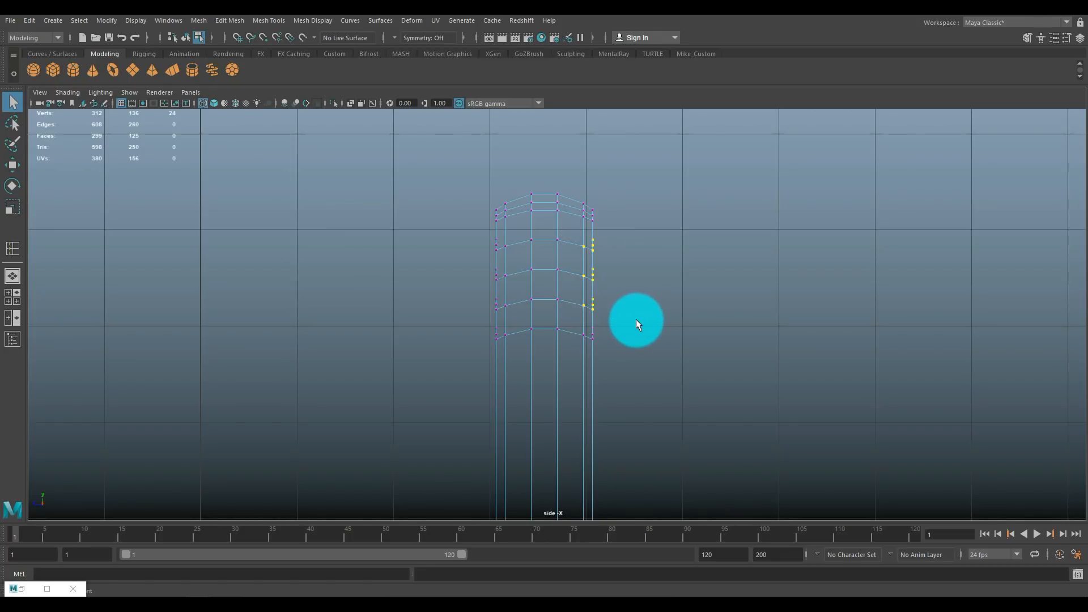
key(w)
drag(529, 274, 539, 275)
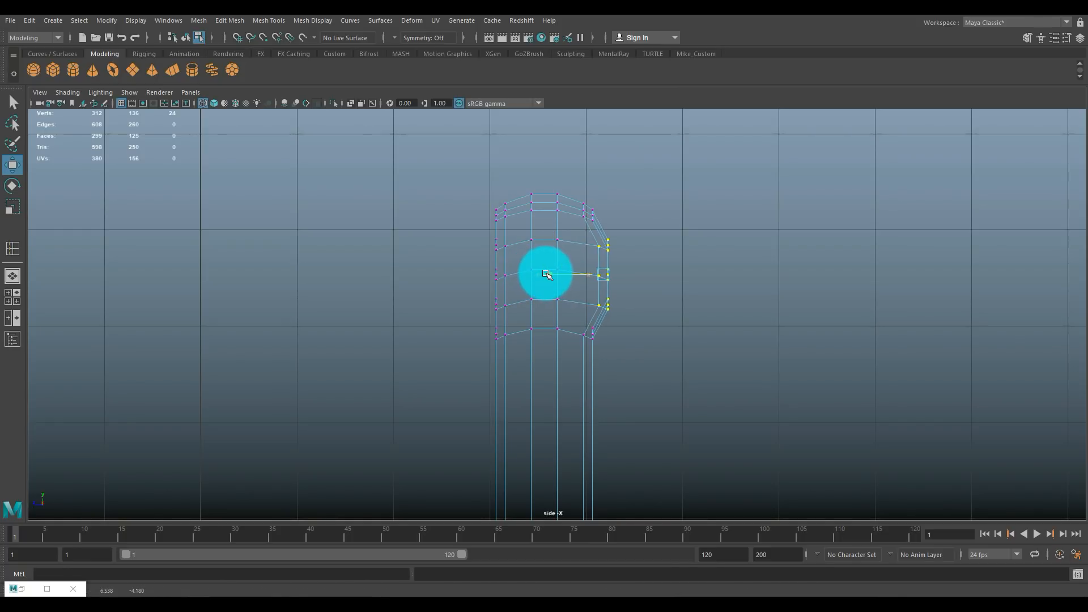
click(697, 260)
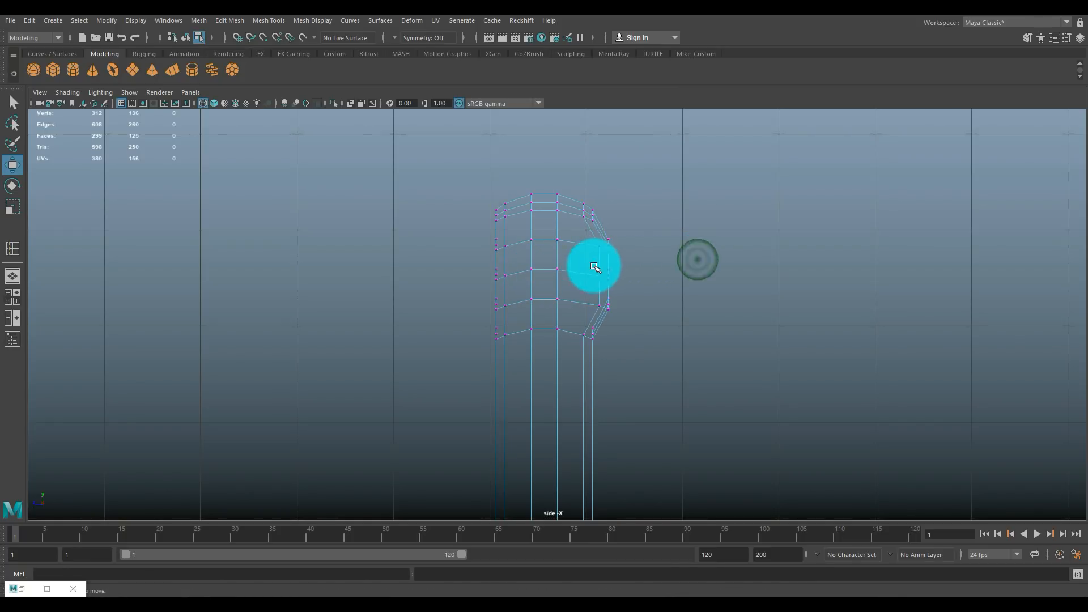
Step: Pull the middle loop's rear vertices slightly further outward to round the bulge, and return the post to object mode in perspective
drag(577, 264, 635, 290)
drag(548, 273, 552, 274)
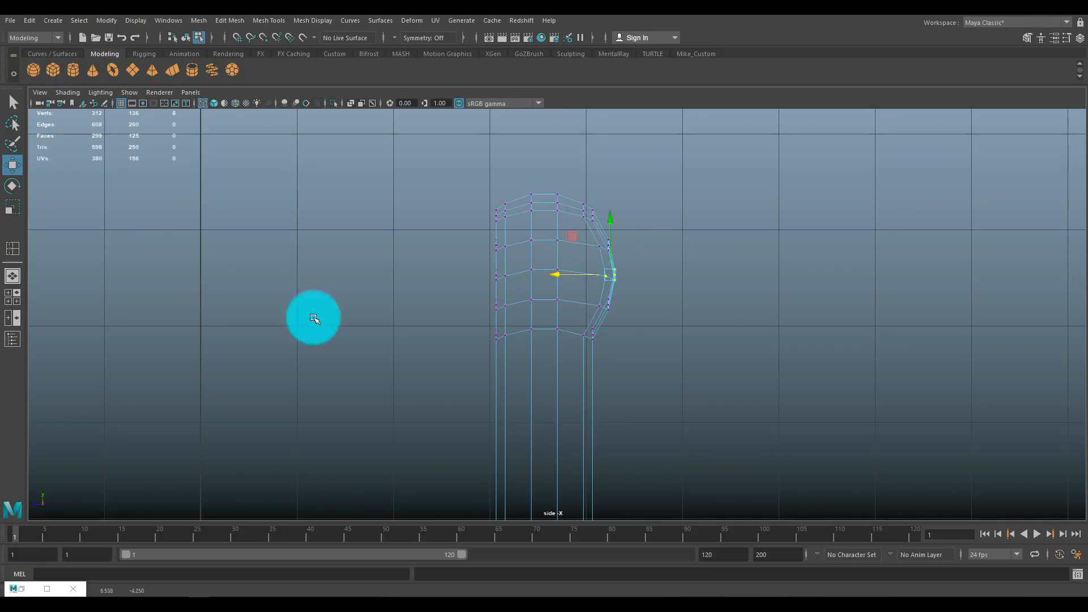
click(12, 298)
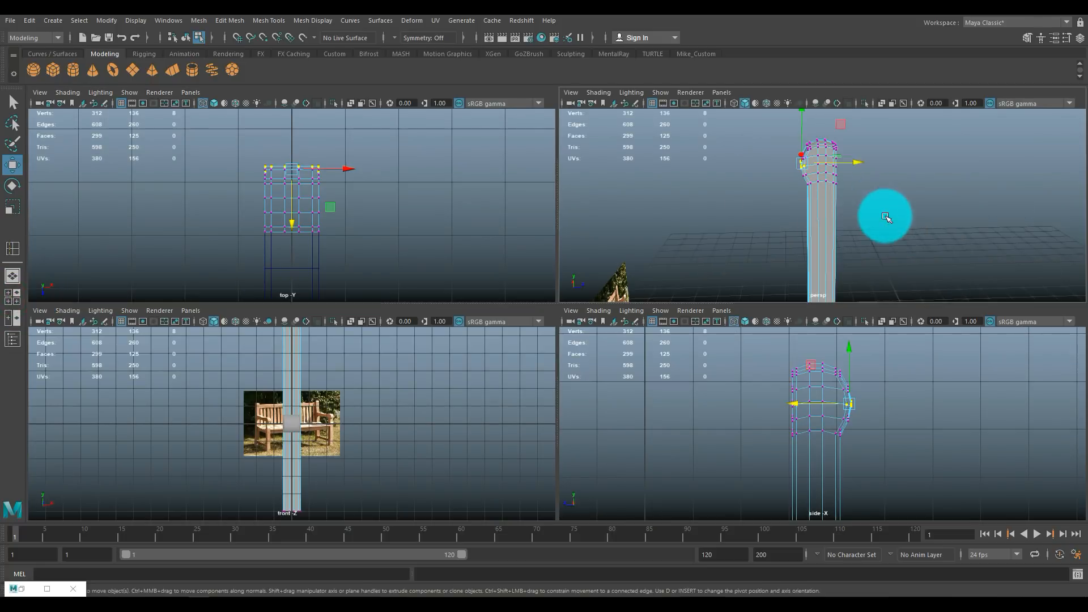
key(space)
alt+drag(723, 291, 549, 277)
right_drag(549, 277, 593, 255)
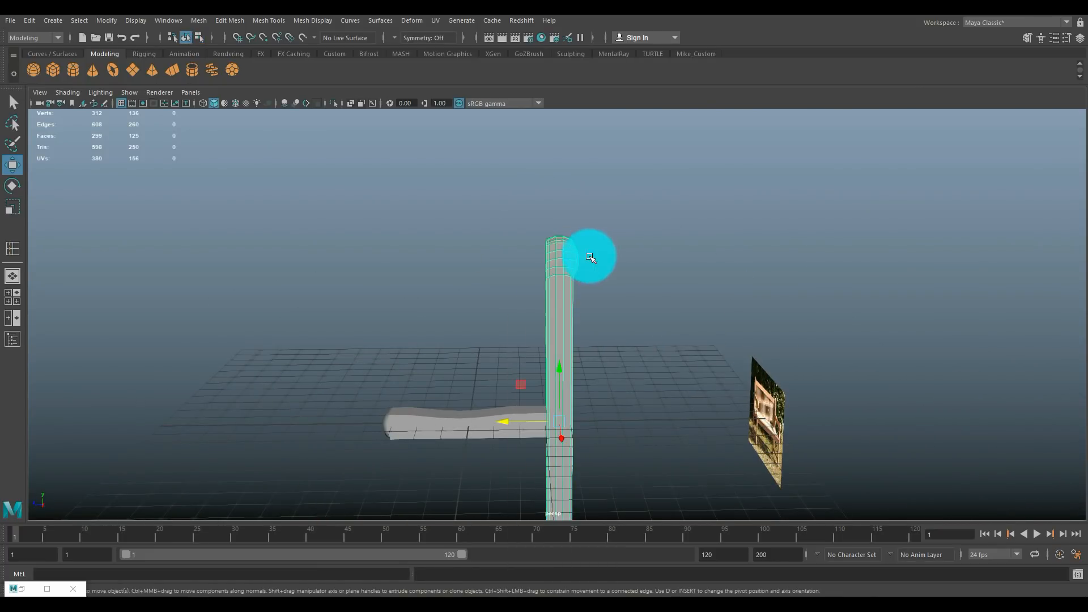
Step: Examine the junction of the armrest and the rear post, checking both pieces in smooth preview
click(458, 425)
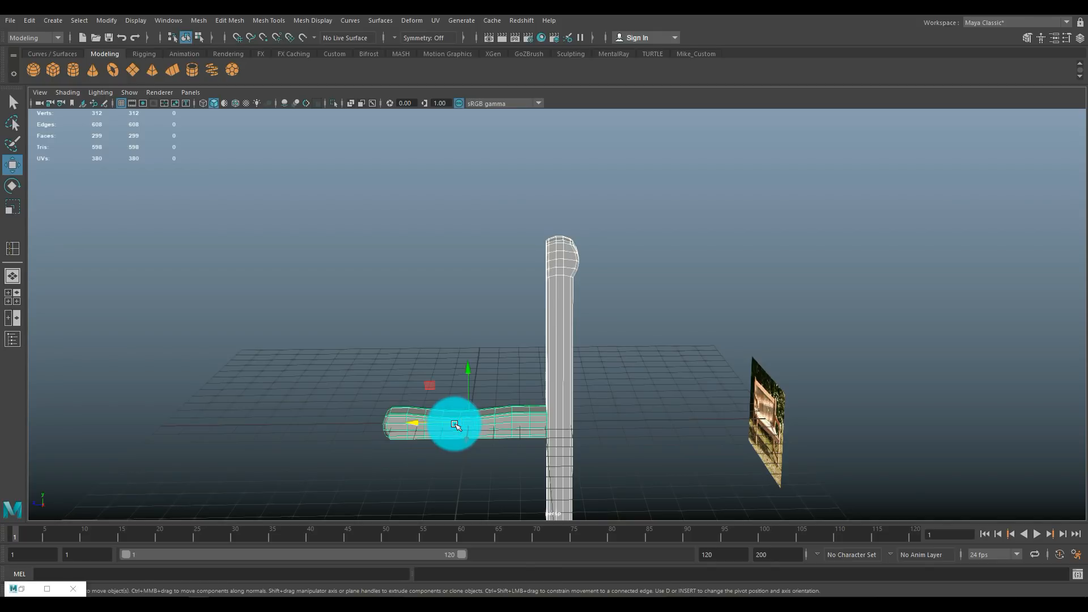
scroll(673, 323, up, 5)
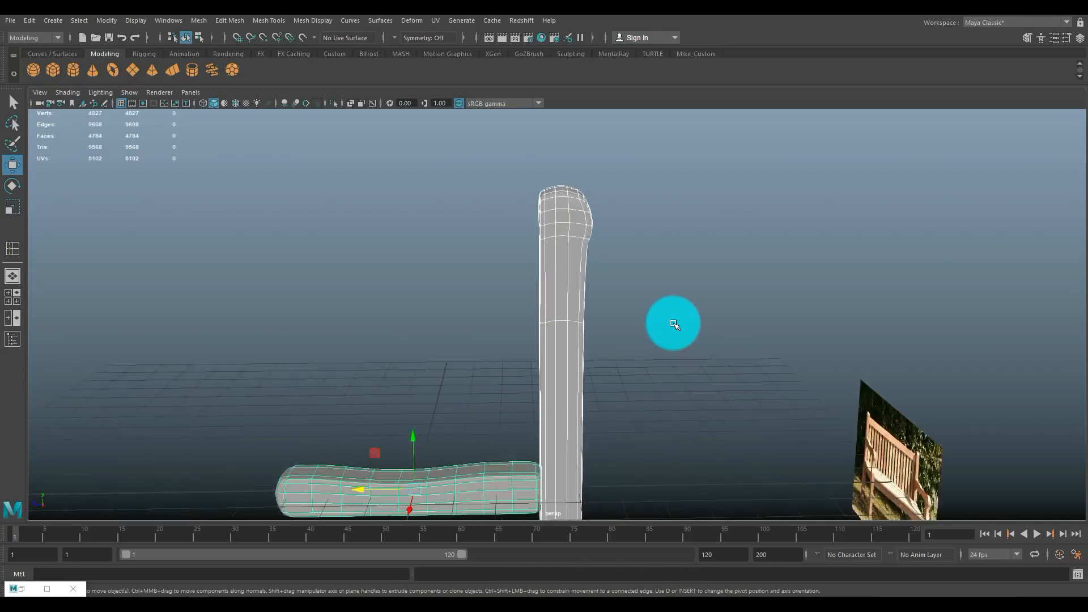
scroll(673, 323, down, 3)
mouse_move(674, 324)
alt+mouse_down()
mouse_move(680, 333)
mouse_move(476, 345)
mouse_move(686, 340)
alt+mouse_up()
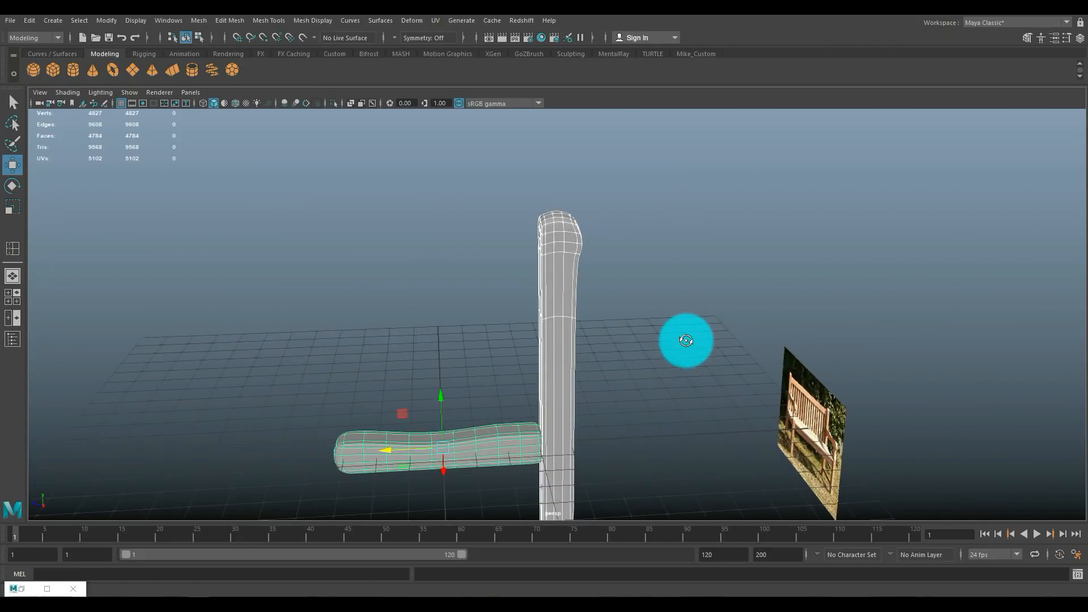
scroll(678, 359, up, 3)
alt+middle_drag(675, 362, 718, 225)
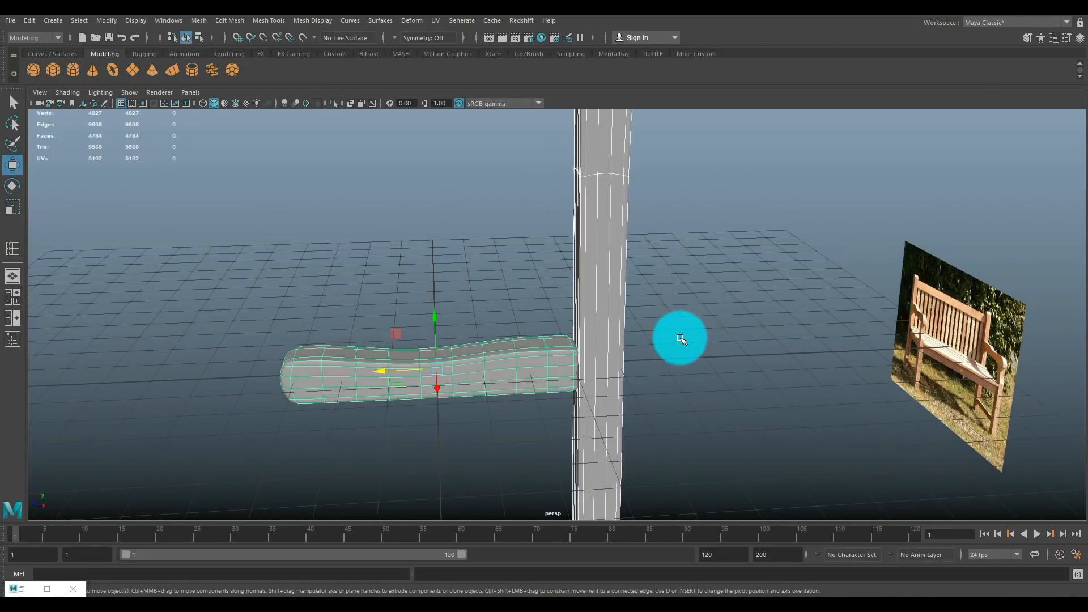
scroll(558, 390, up, 2)
alt+middle_drag(558, 390, 480, 371)
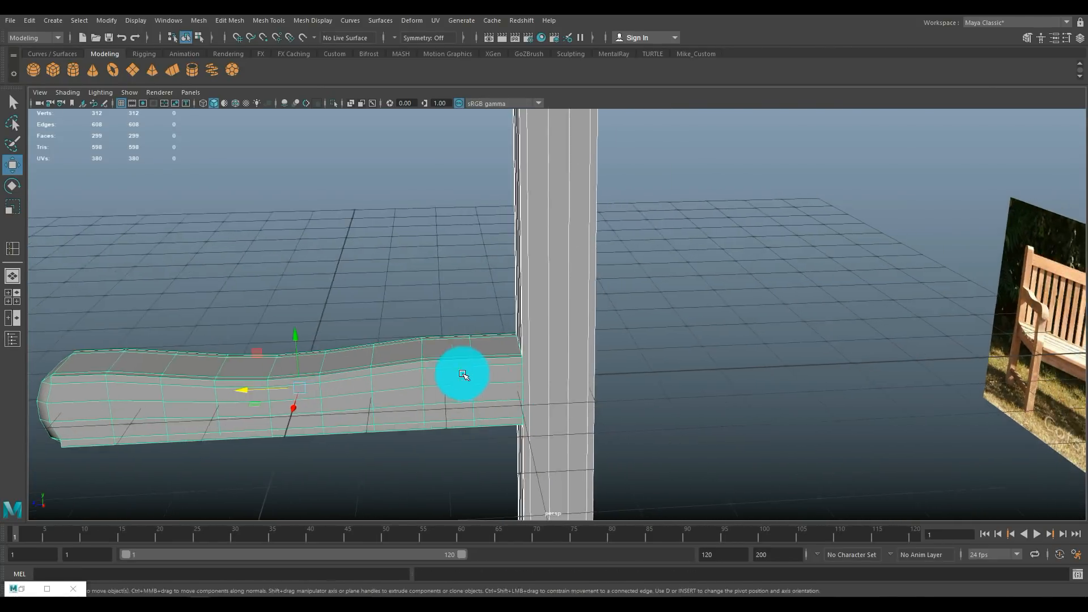
Step: Insert an edge loop around the armrest close to its post-side end, with the position option set to equal distance from edge
click(229, 21)
click(258, 22)
click(375, 106)
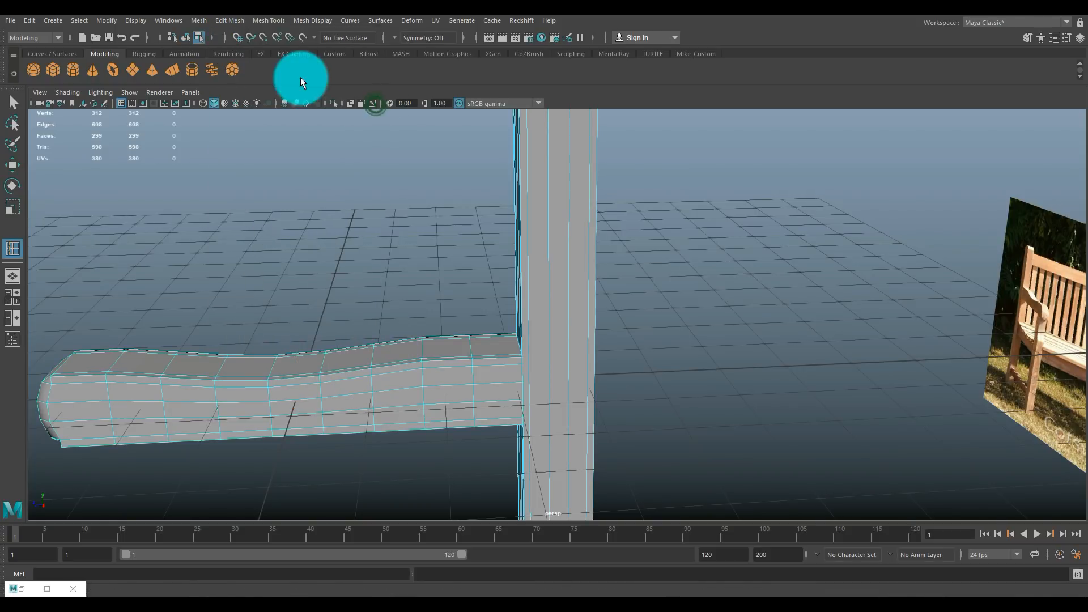
click(46, 590)
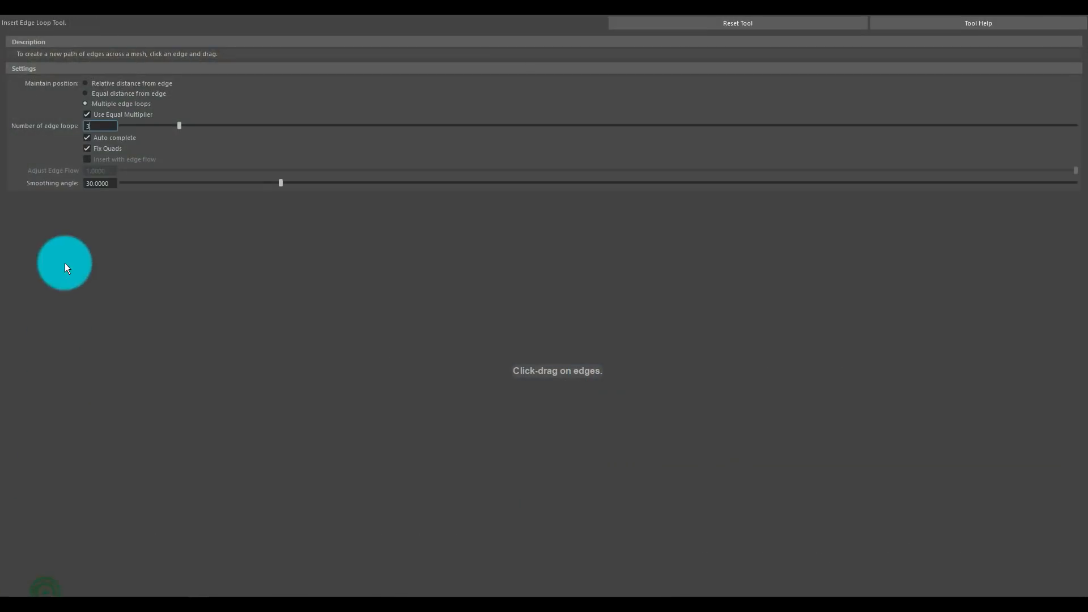
click(87, 93)
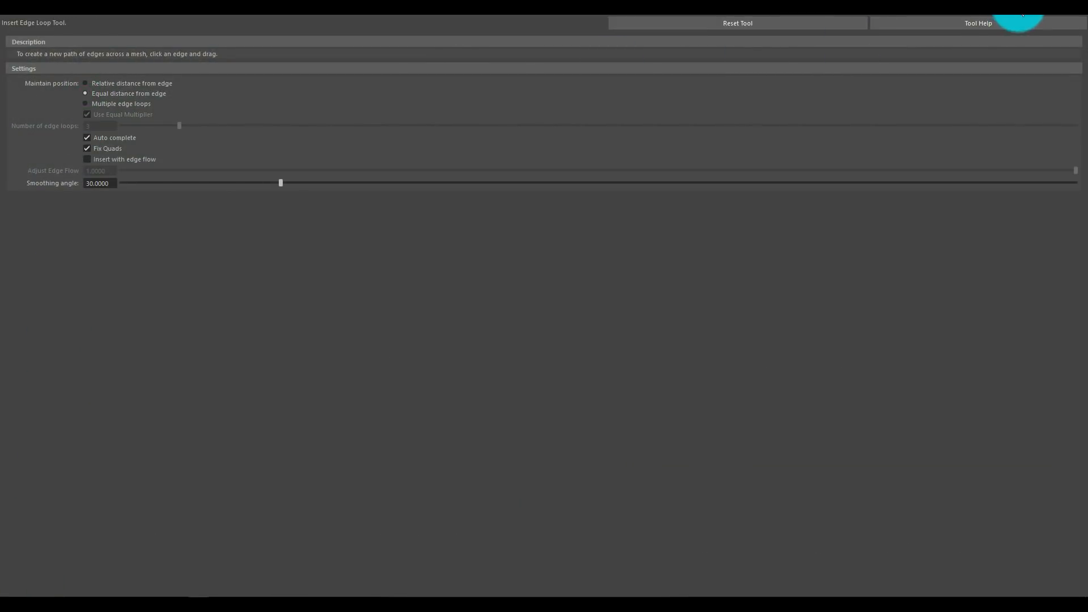
click(1032, 8)
scroll(522, 420, up, 5)
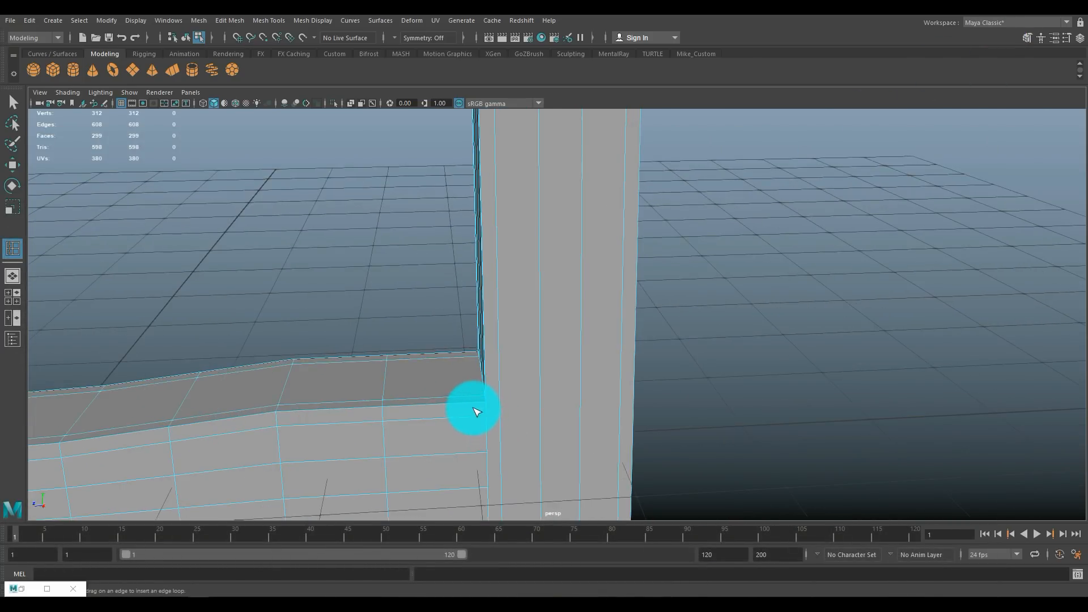
click(478, 404)
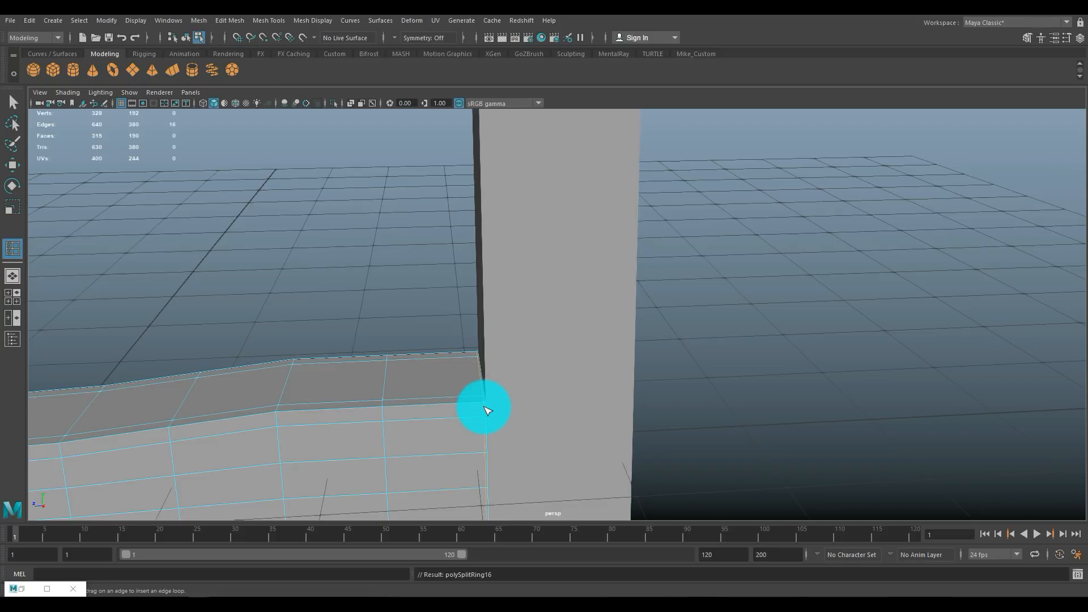
Step: Return the armrest to object mode and nudge it slightly along its length toward the rear post
key(q)
alt+drag(508, 352, 479, 355)
right_drag(478, 355, 501, 259)
alt+drag(485, 364, 464, 390)
scroll(463, 390, down, 2)
key(w)
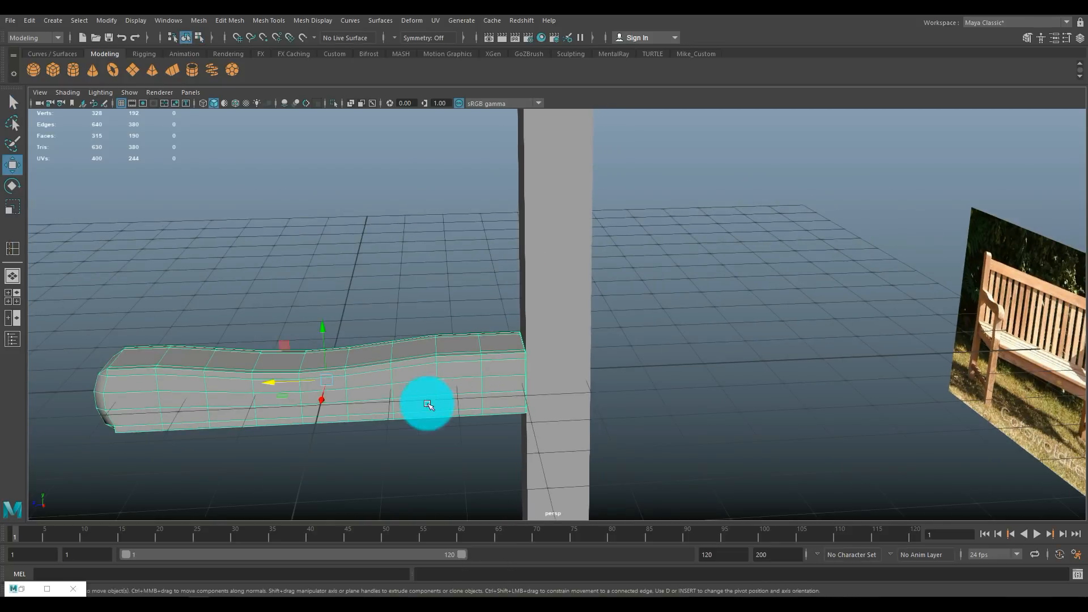
drag(271, 383, 272, 383)
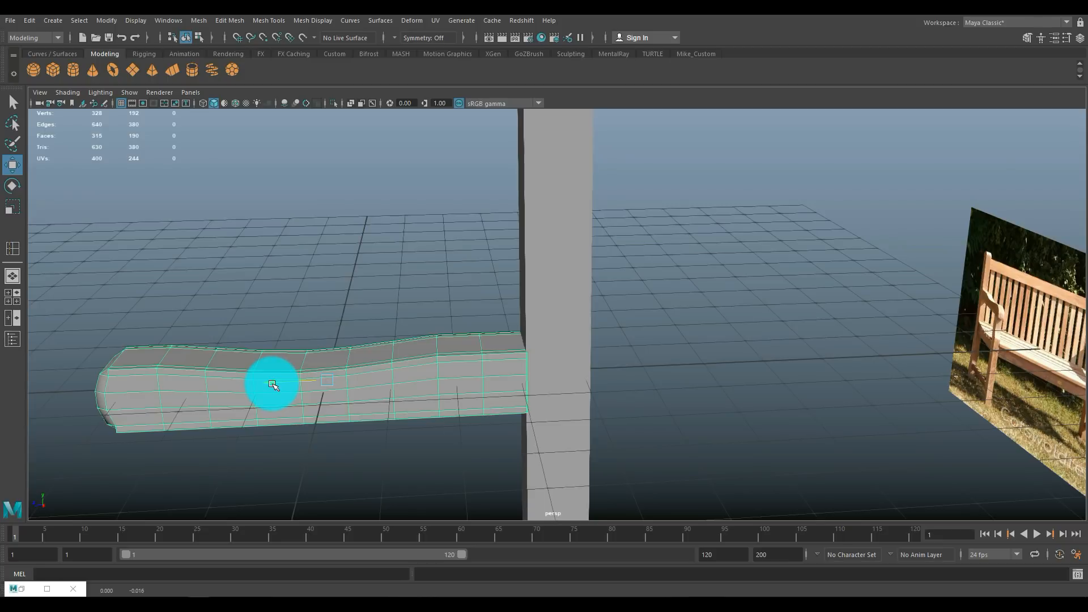
Step: Show the rear post and the armrest in smooth preview and inspect their junction from the opposite side
click(375, 231)
click(572, 268)
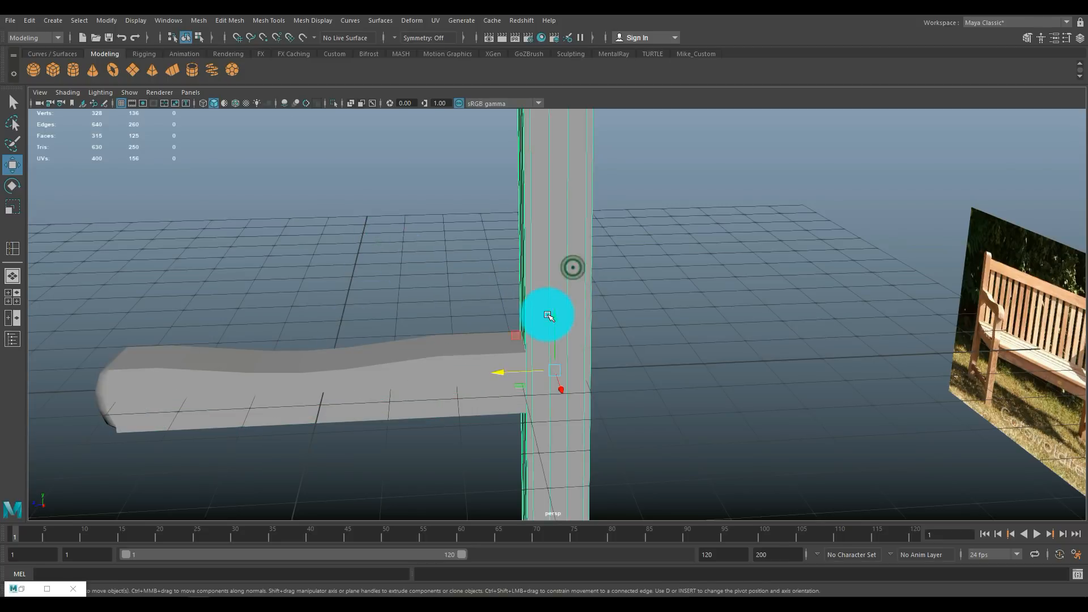
click(453, 357)
key(3)
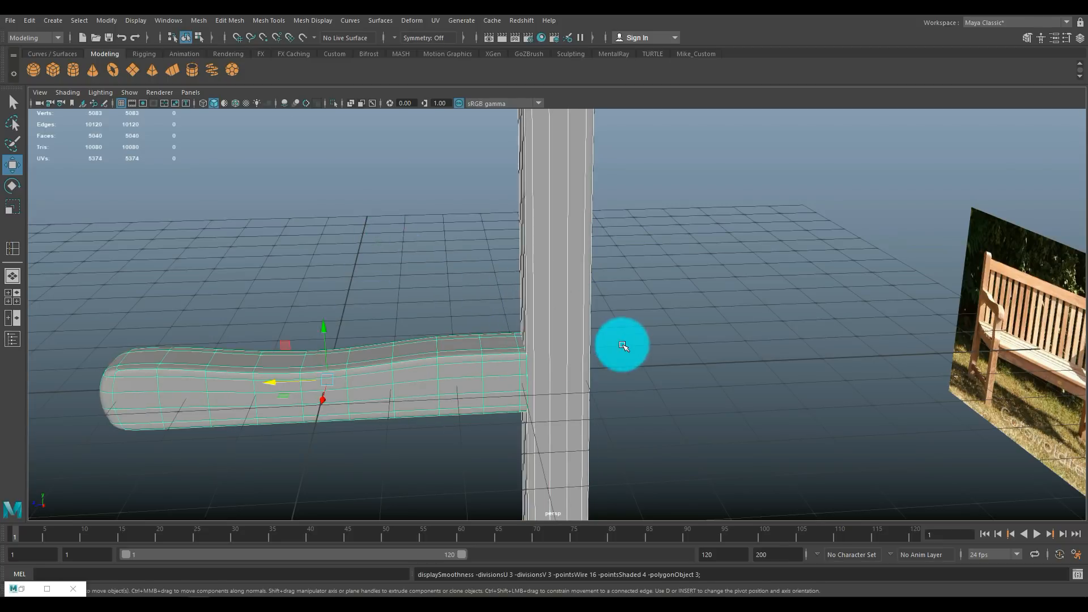
click(646, 332)
alt+drag(645, 333, 508, 311)
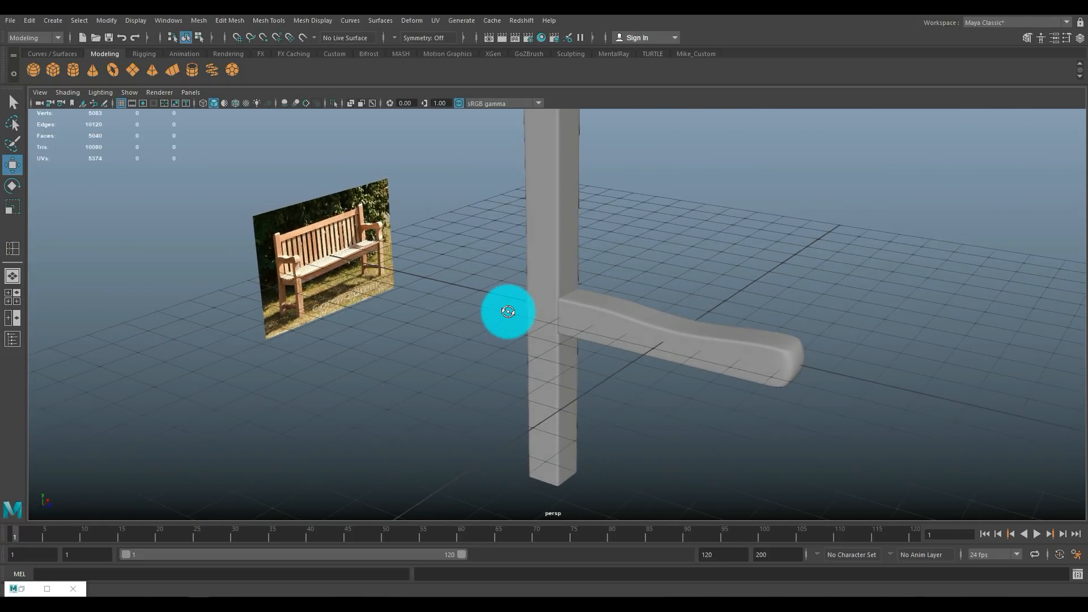
Step: Turn off smooth preview on the post and armrest, and place a duplicate of the post near the armrest's front end
click(564, 226)
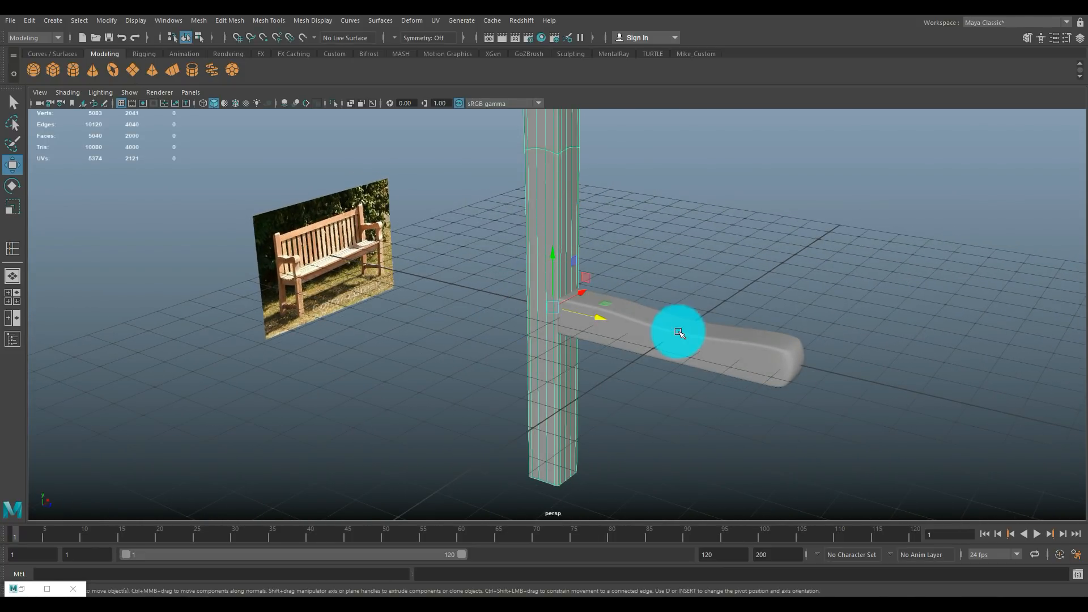
key(1)
click(663, 334)
key(1)
click(542, 242)
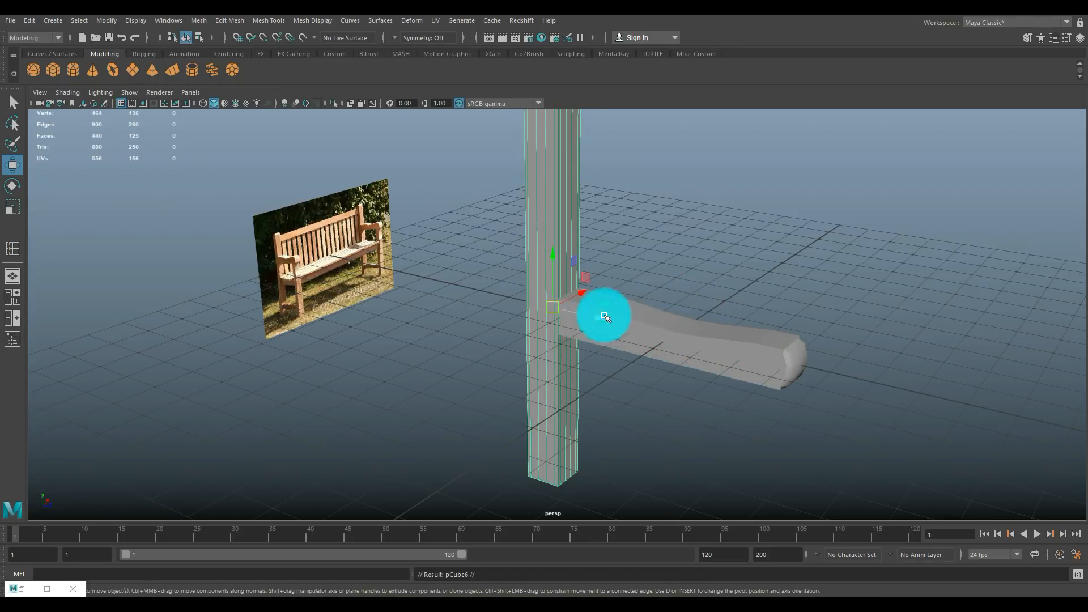
shift+drag(600, 318, 801, 408)
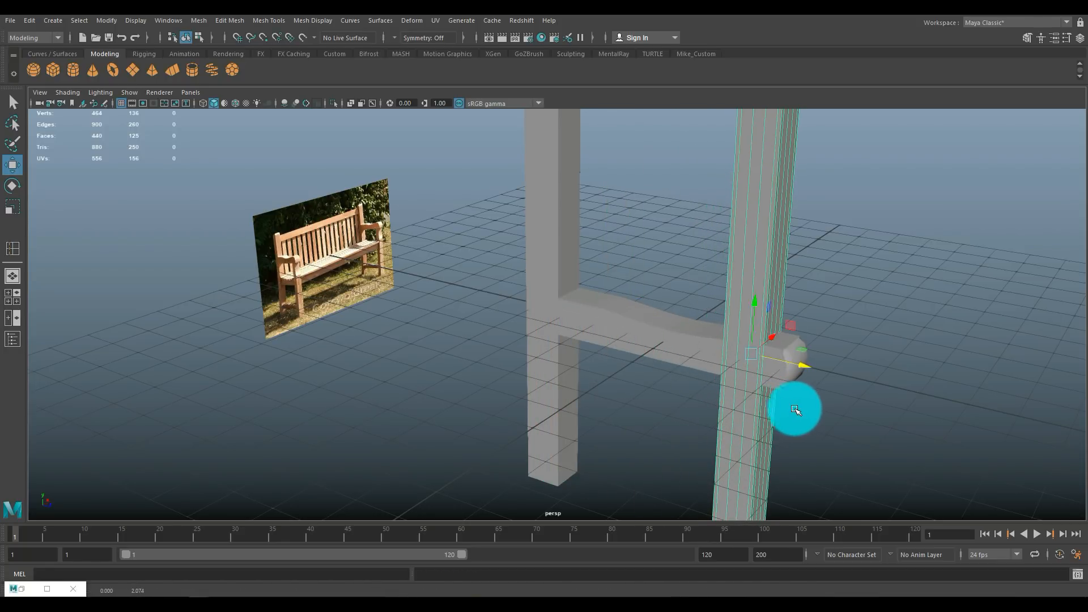
Step: In the side view, insert an edge loop around the duplicated post just below the armrest, using equal distance from edge
click(14, 294)
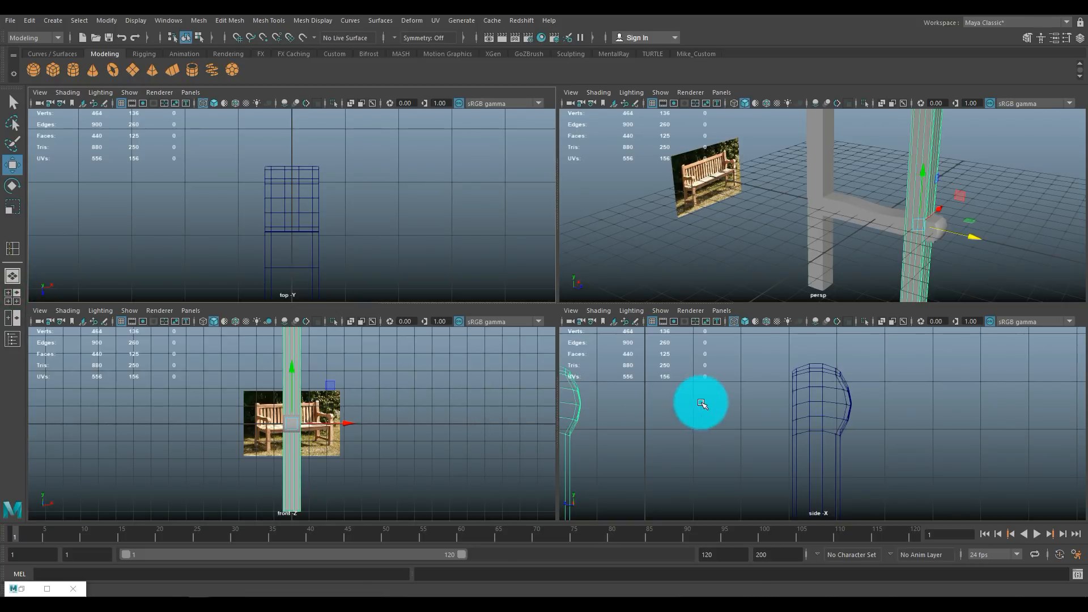
scroll(705, 402, down, 3)
key(space)
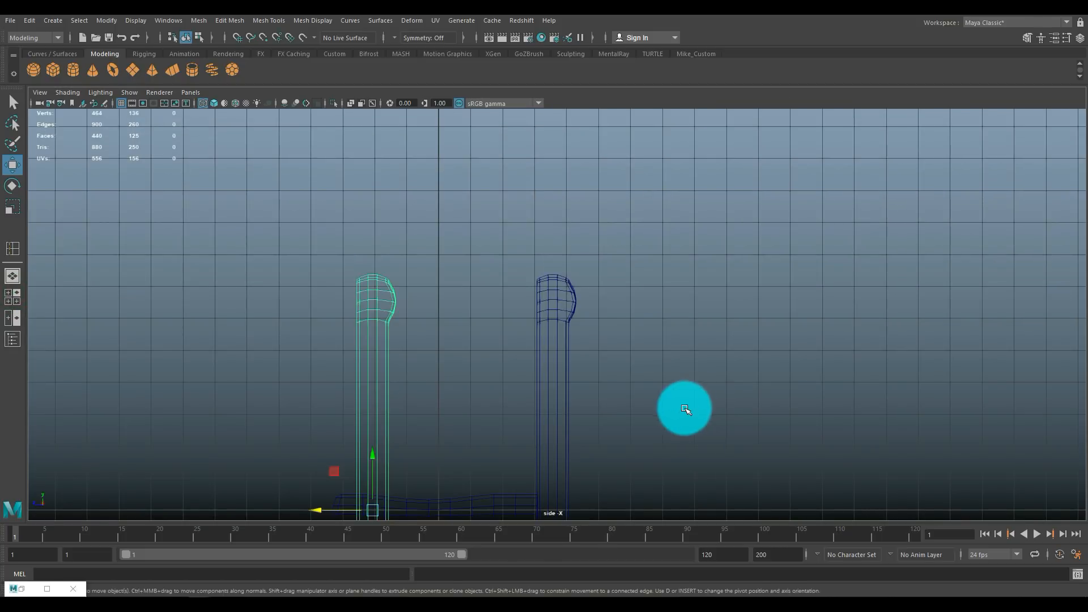
alt+middle_drag(661, 401, 652, 278)
scroll(564, 276, up, 1)
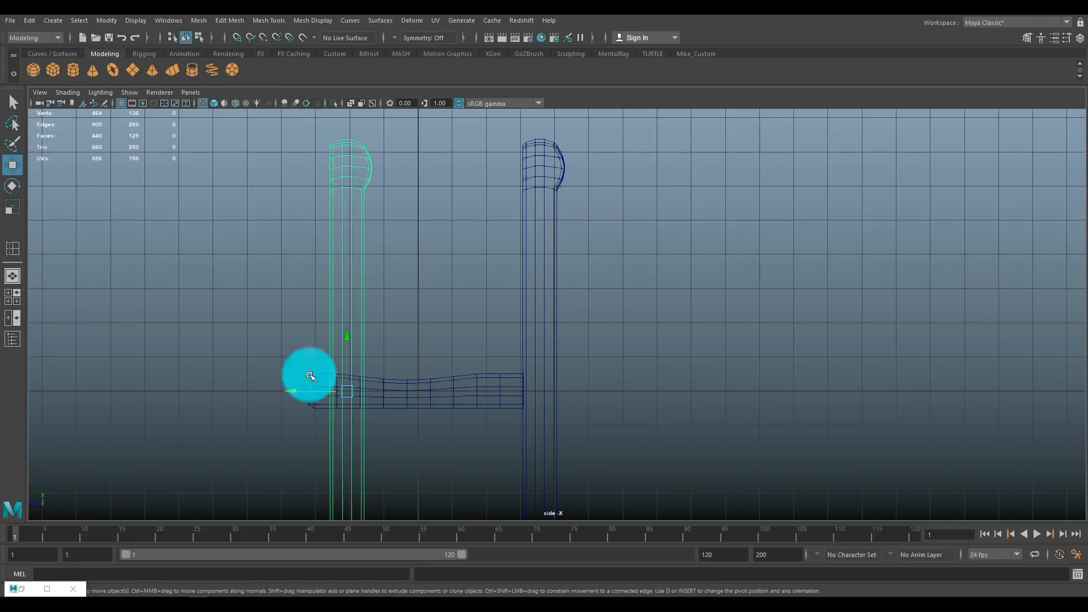
right_drag(355, 192, 286, 202)
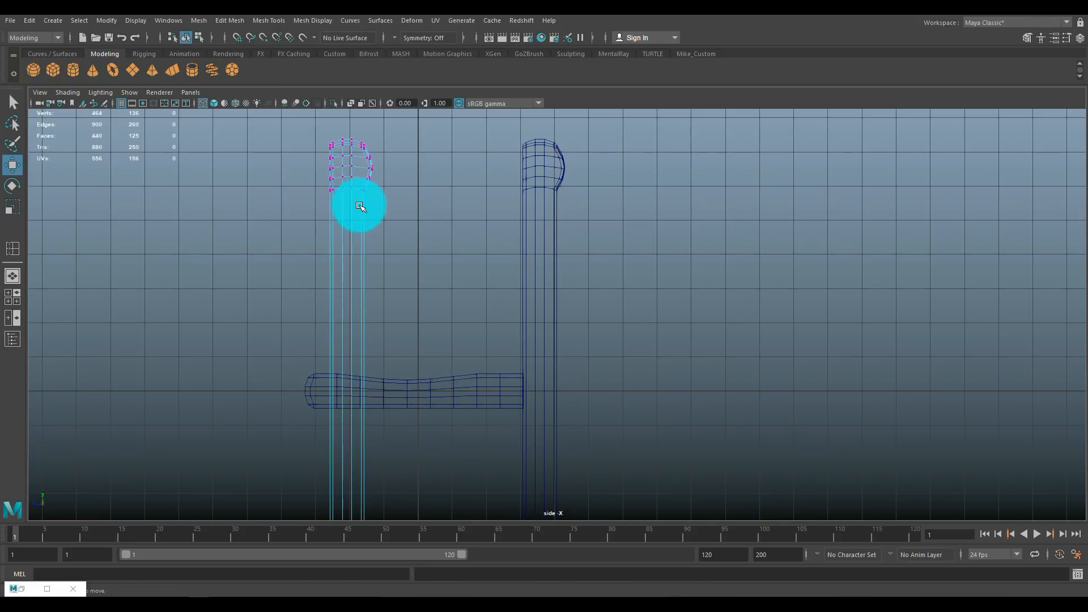
scroll(355, 235, down, 2)
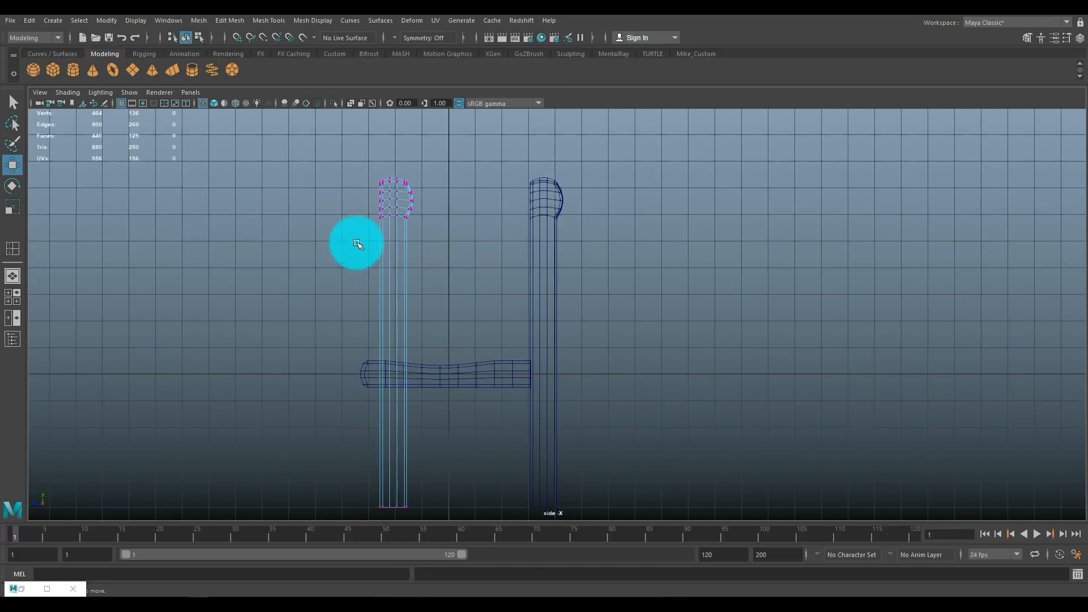
scroll(355, 238, up, 2)
click(312, 21)
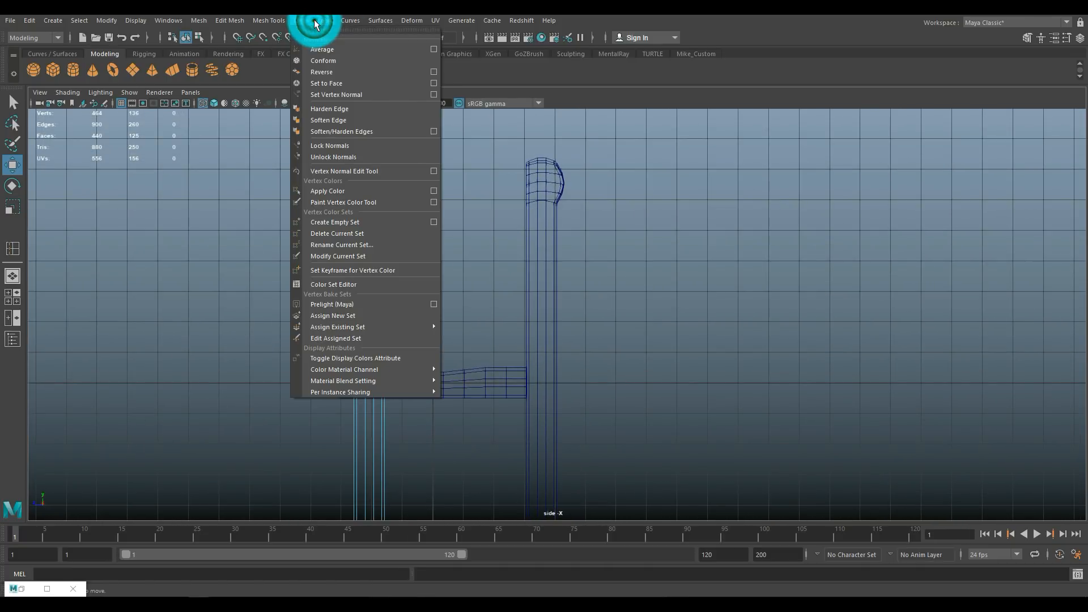
click(282, 21)
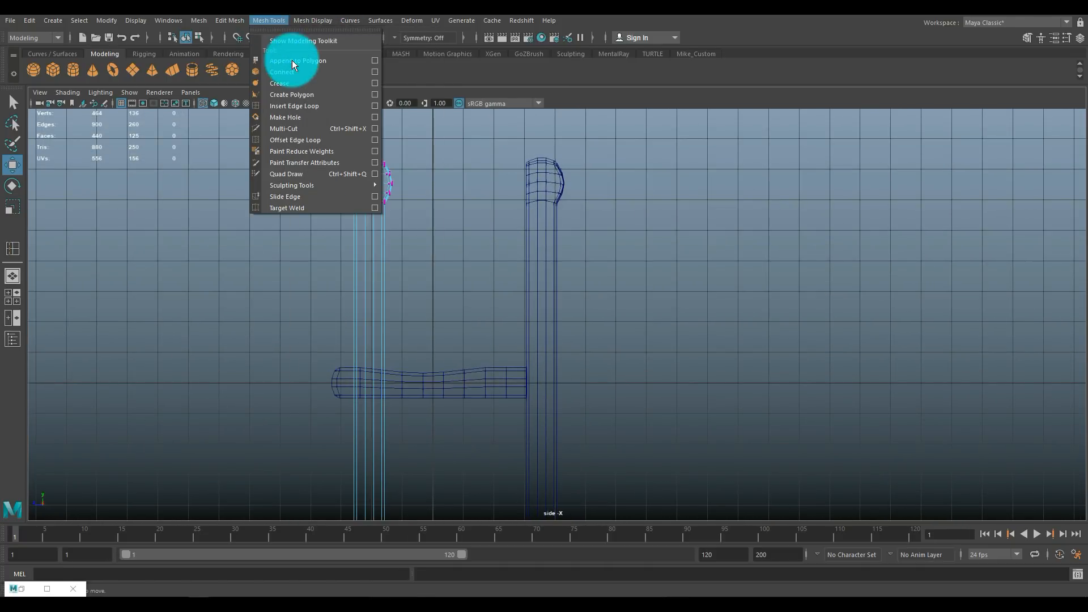
click(373, 106)
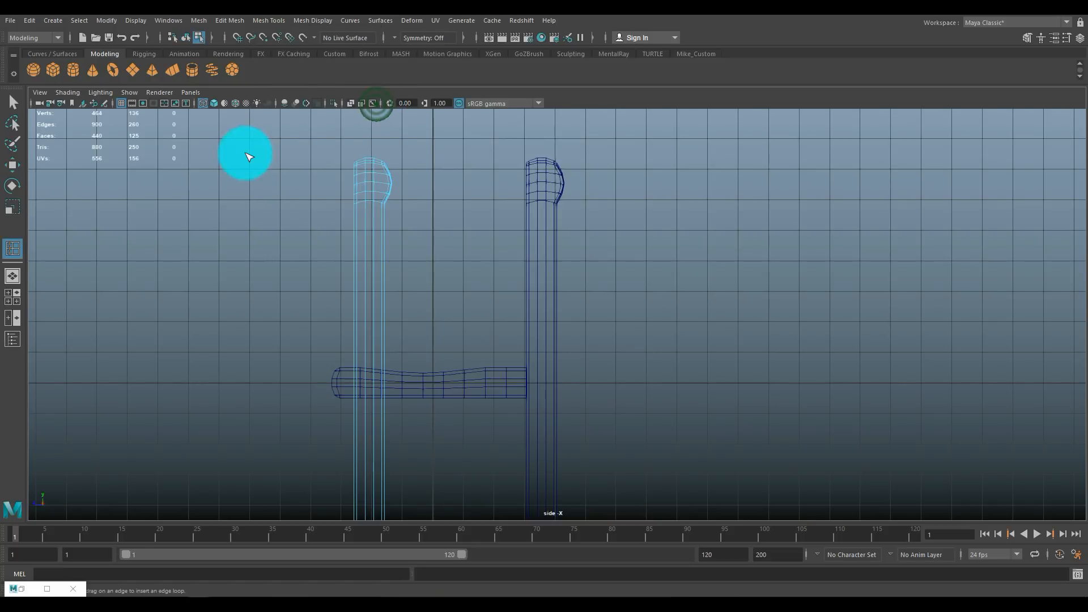
click(50, 584)
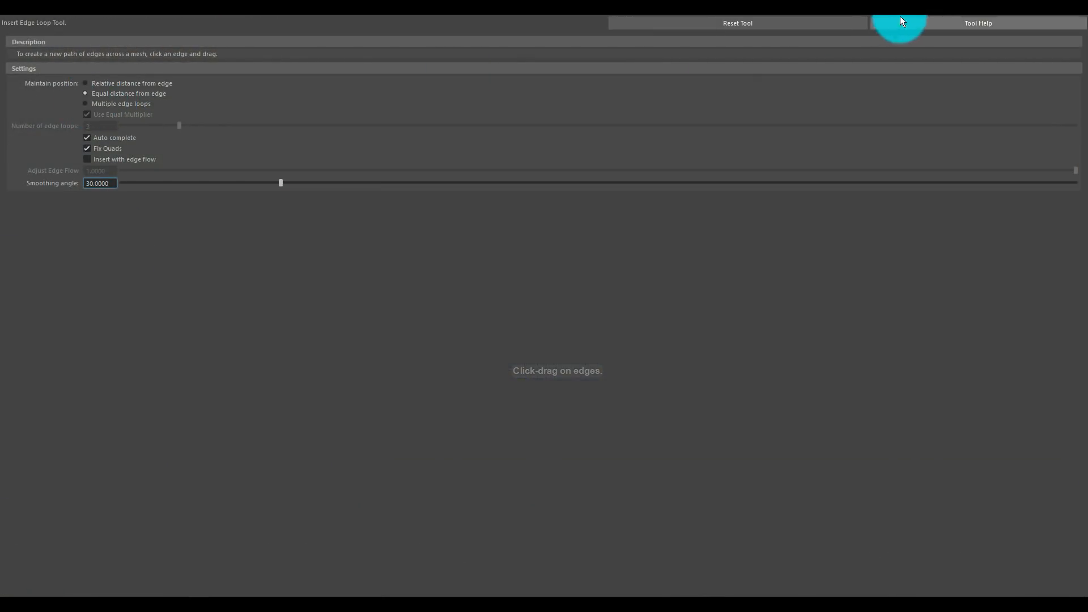
click(1022, 12)
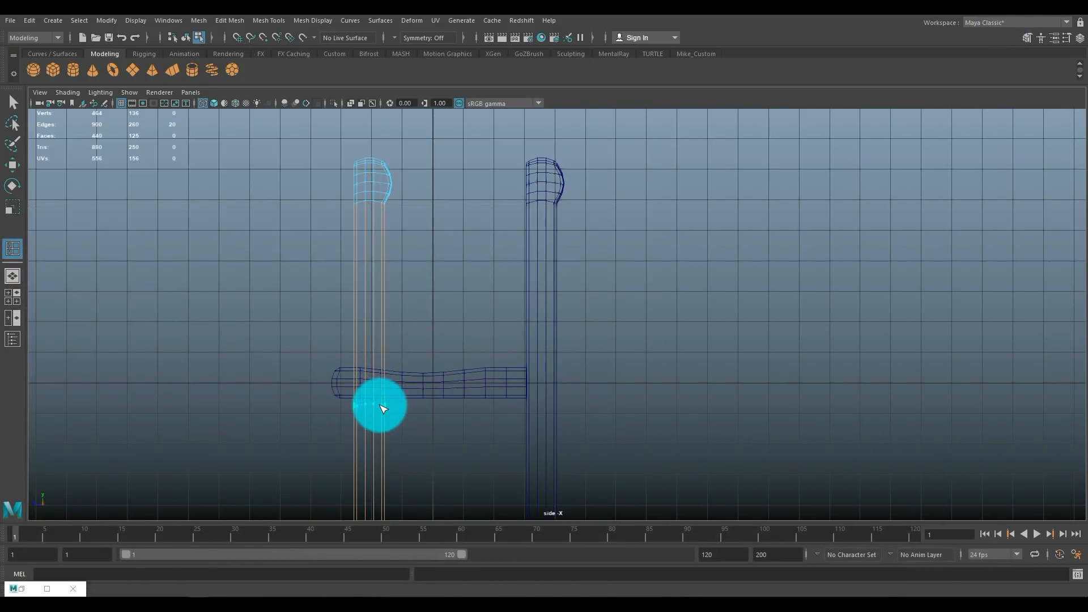
click(381, 424)
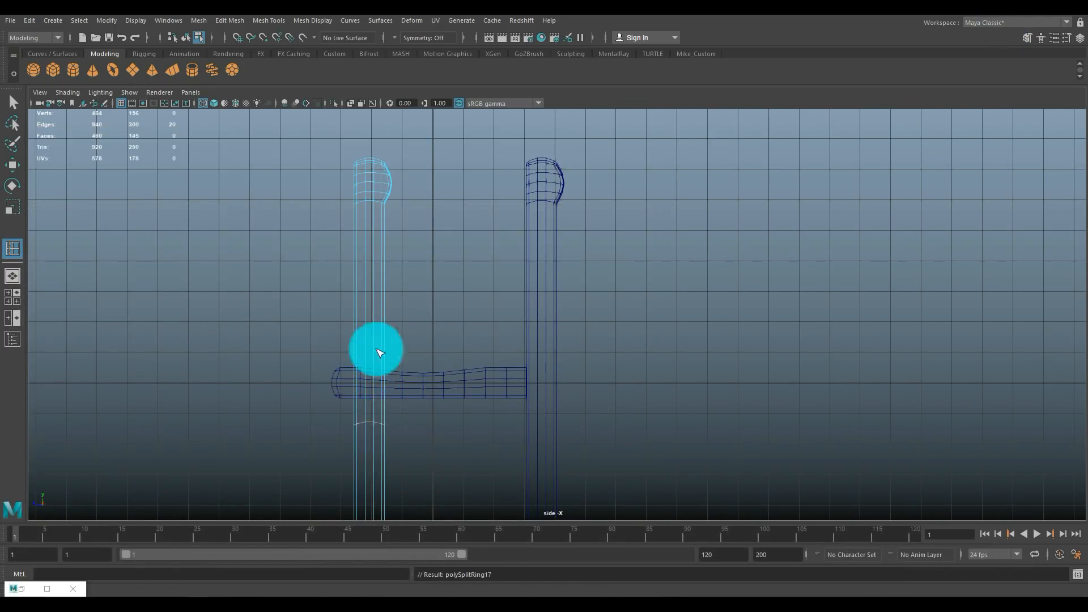
Step: Delete all of the duplicated post's faces above the new edge loop
right_drag(369, 262, 370, 294)
drag(428, 314, 431, 317)
key(Delete)
Step: Move the shortened front leg's open top vertices up into the armrest in the side view
scroll(497, 356, up, 2)
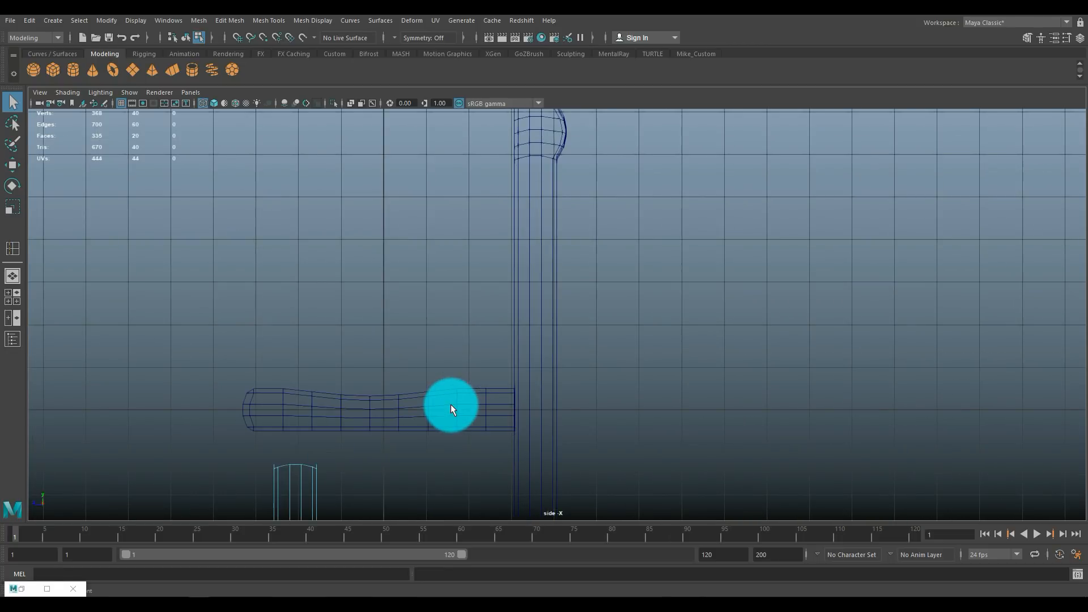
alt+middle_drag(446, 403, 576, 223)
scroll(539, 198, up, 2)
alt+middle_drag(505, 182, 608, 334)
scroll(572, 357, up, 2)
right_drag(458, 373, 412, 274)
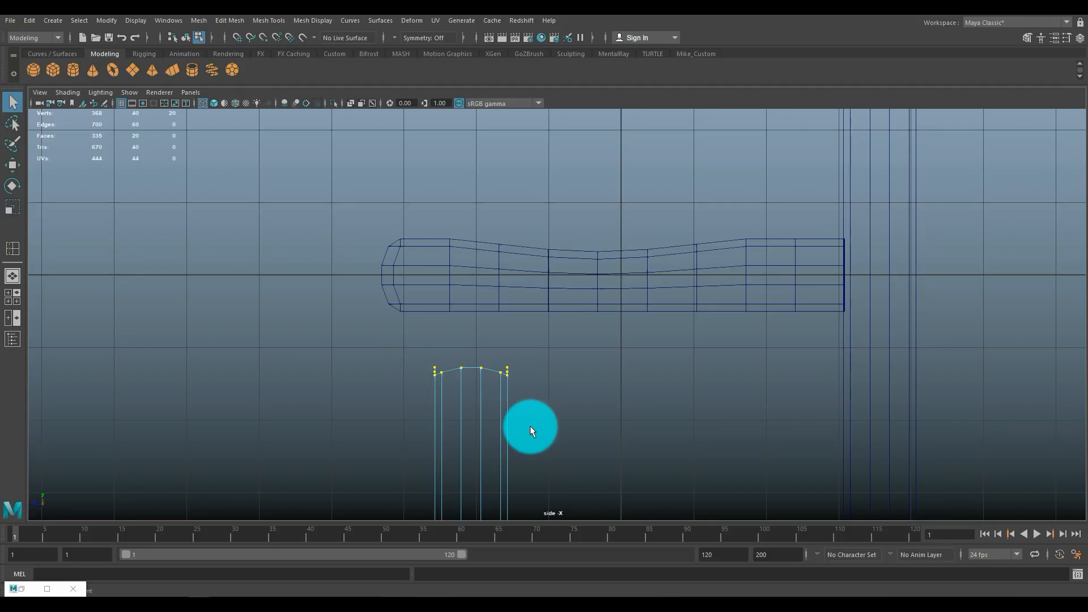
key(w)
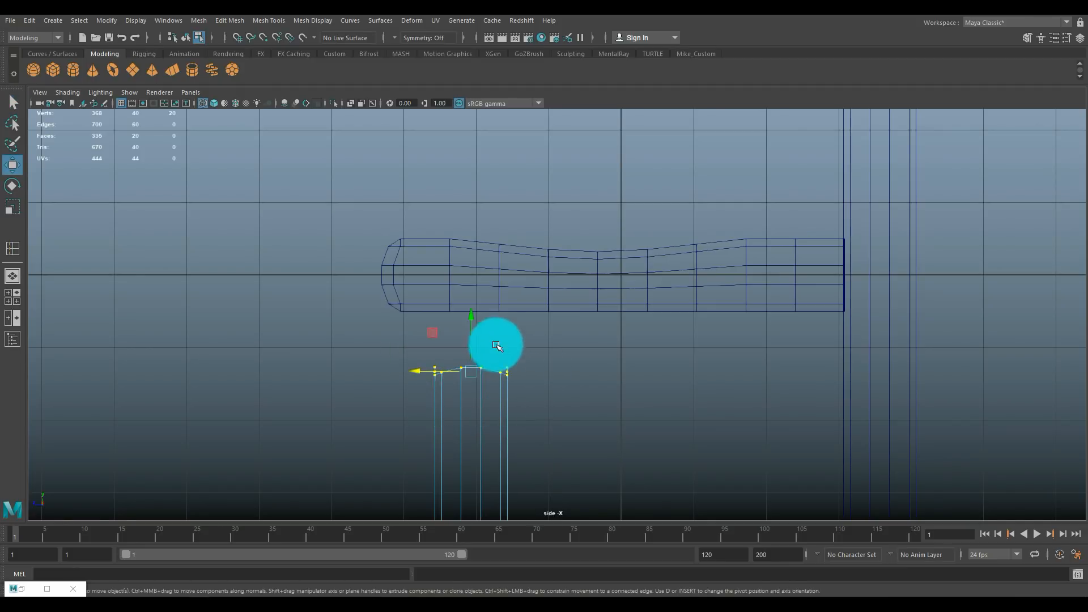
drag(470, 316, 469, 286)
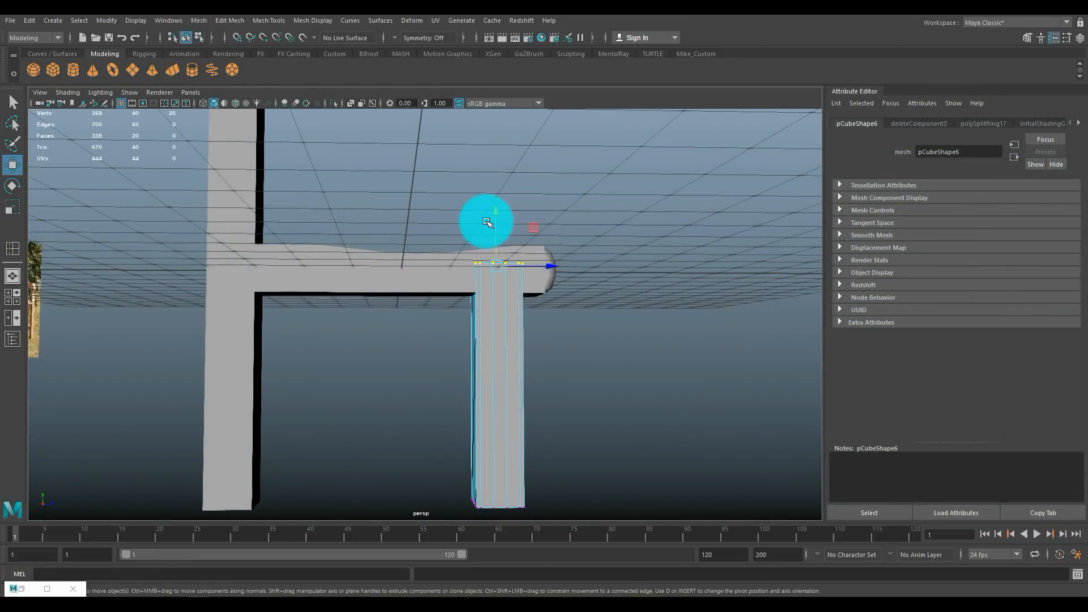
Step: In the perspective view, lower the front leg's top vertices until they sit flush with the armrest's underside
drag(496, 212, 505, 239)
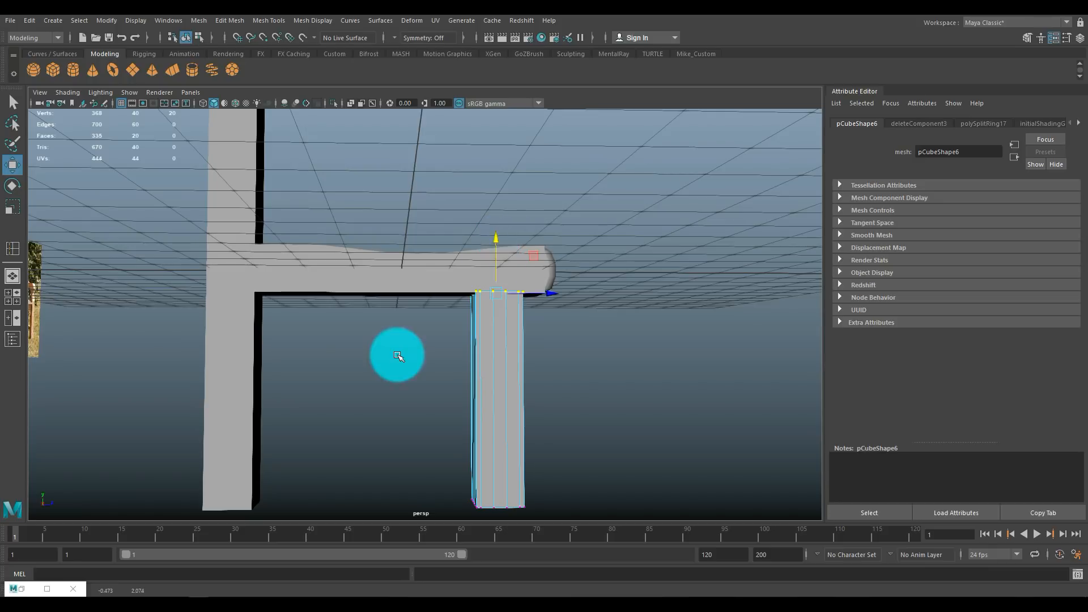
alt+right_drag(398, 355, 329, 384)
alt+drag(289, 391, 202, 415)
alt+right_drag(431, 296, 467, 281)
alt+middle_drag(511, 217, 457, 204)
alt+drag(432, 306, 235, 43)
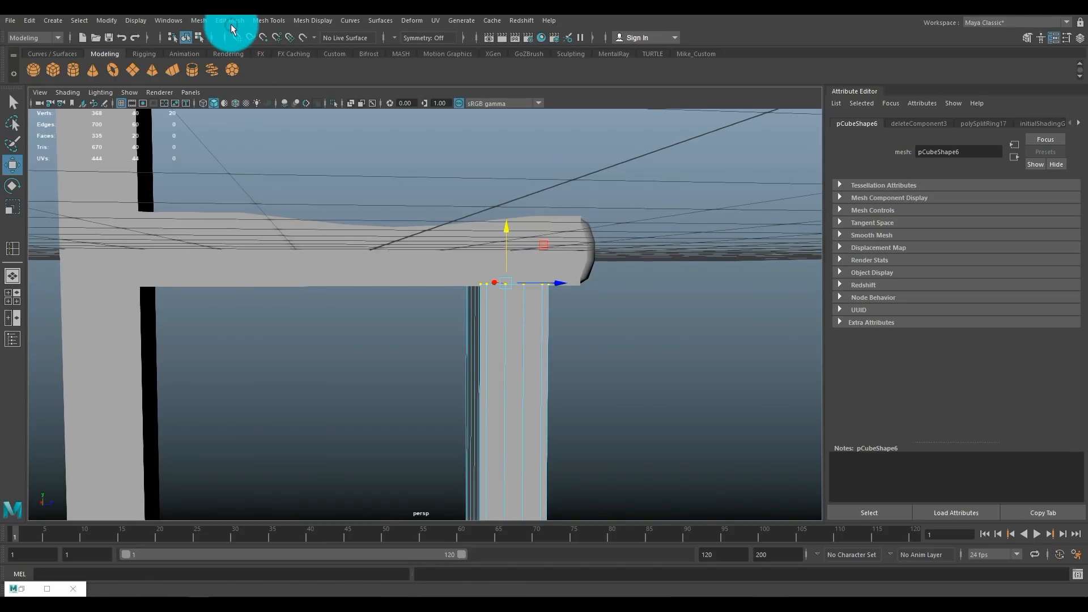
Step: Insert five evenly spaced horizontal edge loops along the front leg, using multiple edge loops
click(232, 21)
click(266, 21)
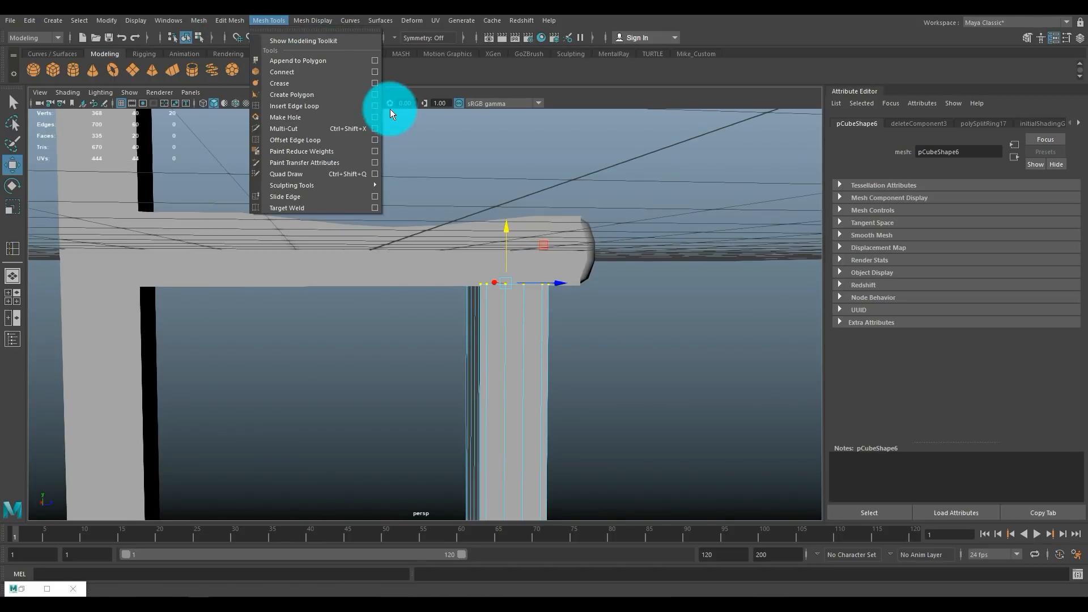
click(370, 106)
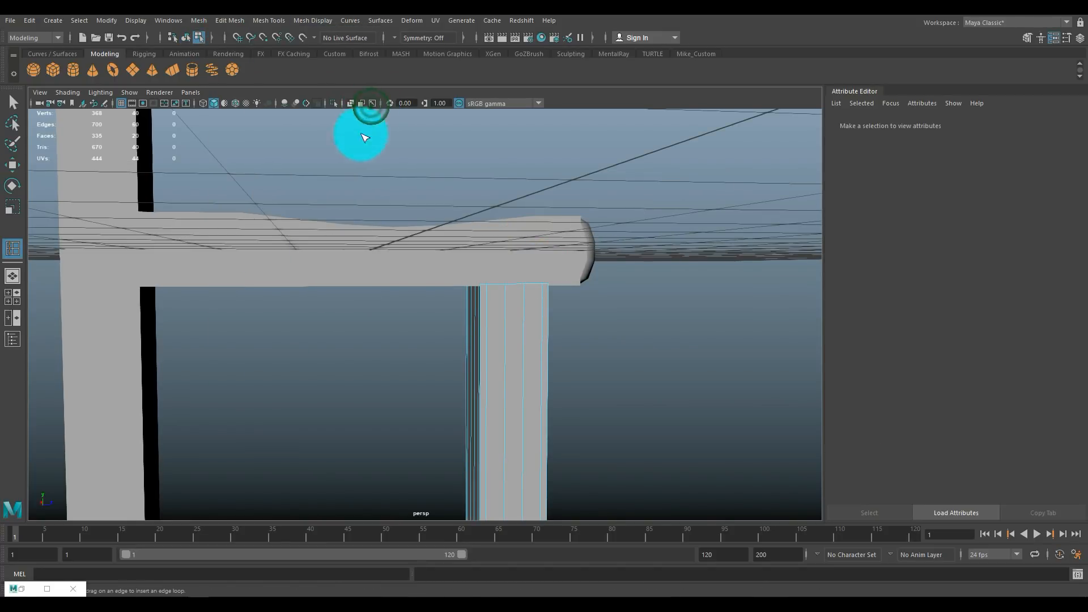
click(47, 589)
click(90, 109)
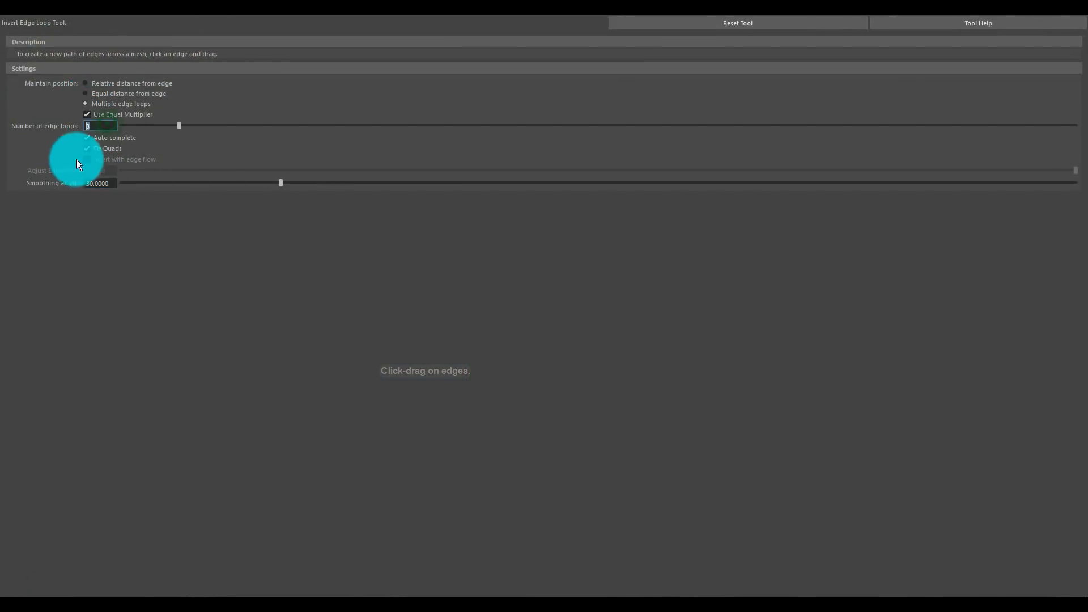
text(5)
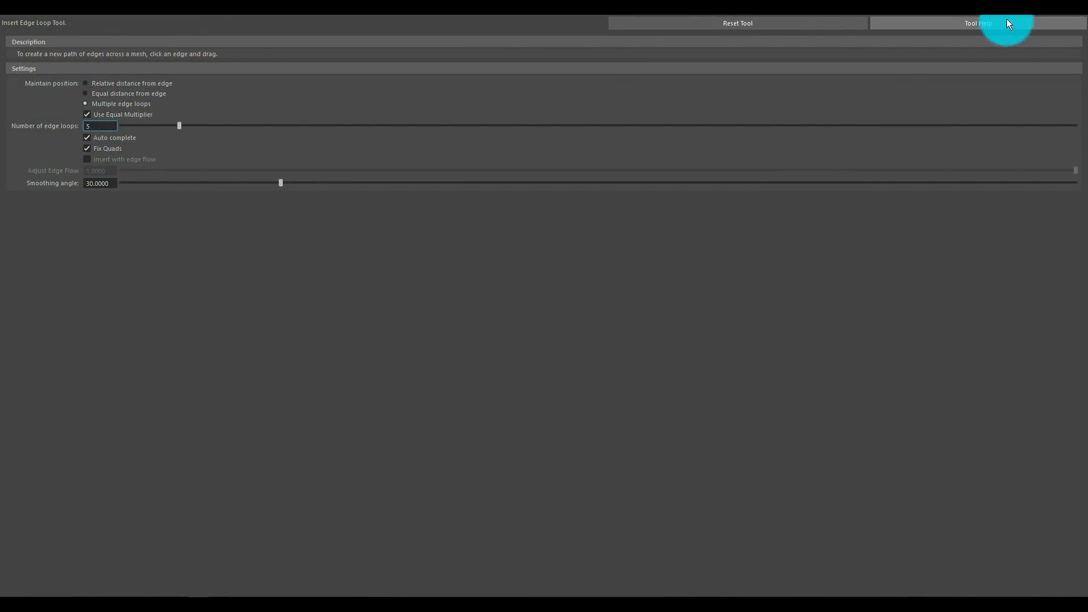
click(1025, 7)
click(502, 454)
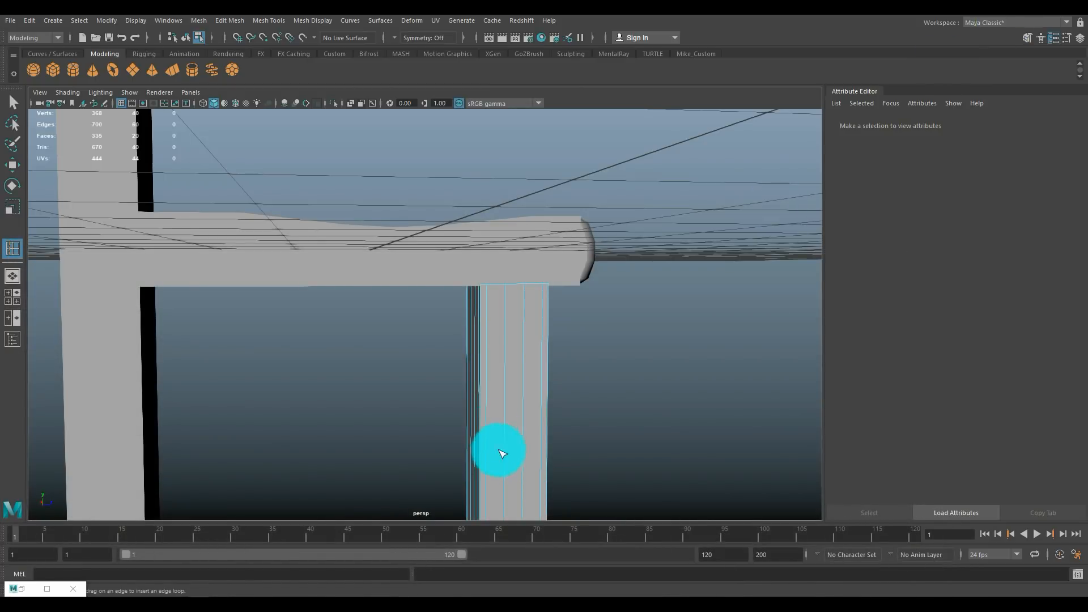
click(526, 380)
scroll(567, 406, down, 3)
scroll(573, 432, up, 1)
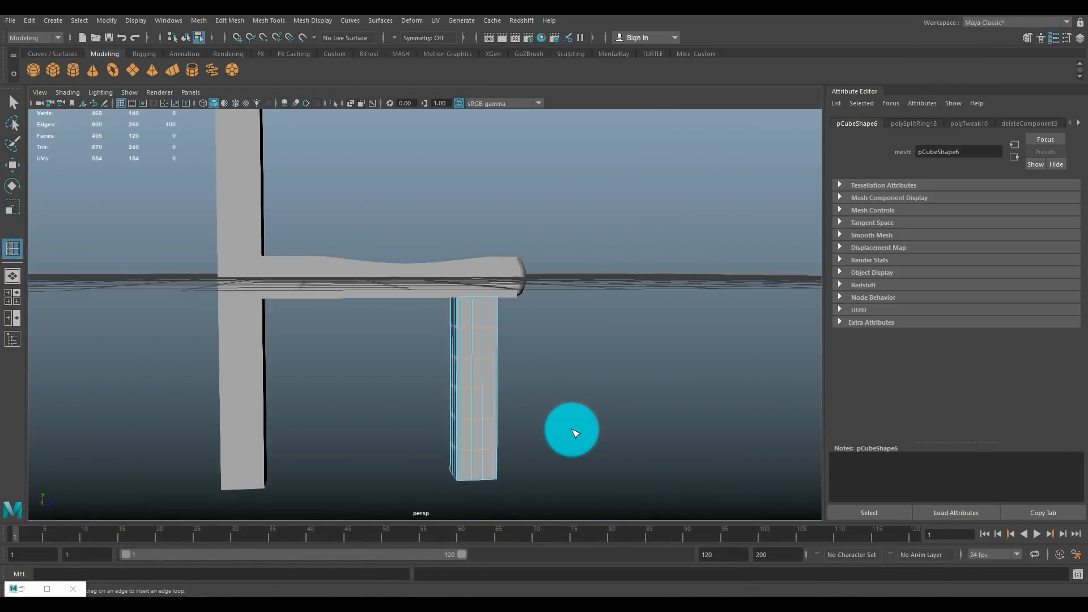
scroll(574, 432, up, 2)
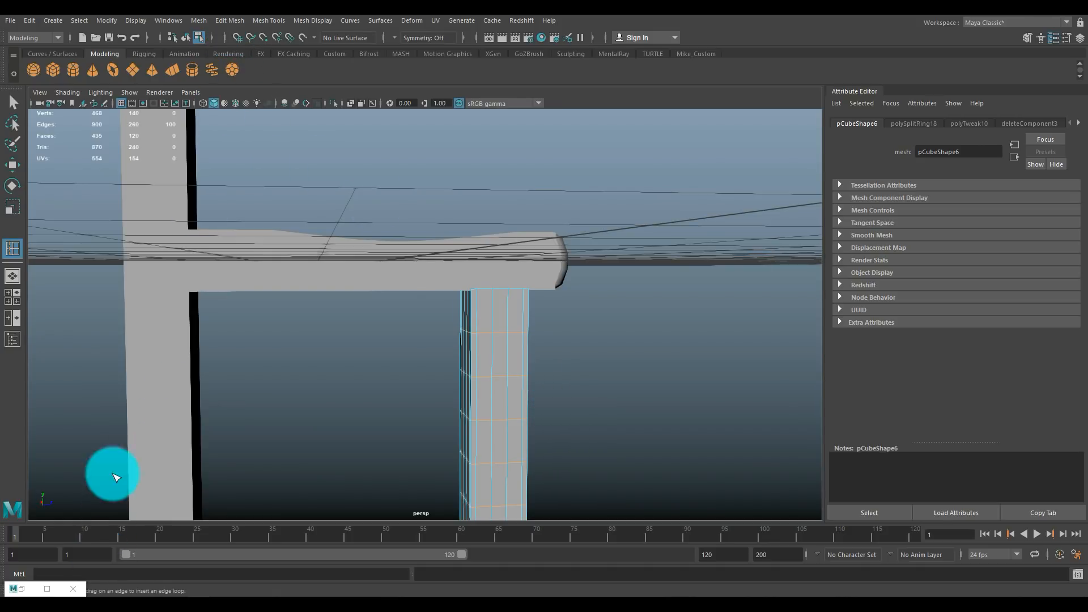
Step: Set the number of edge loops to 1 and insert a single loop in each of the front leg's second and third sections from the top
click(230, 20)
click(269, 20)
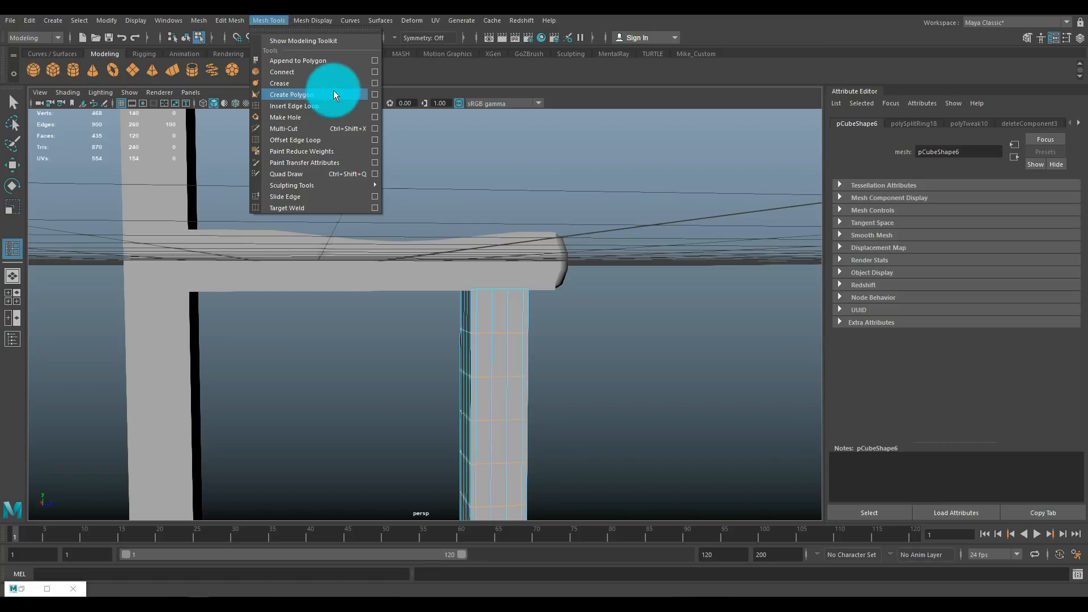
click(373, 105)
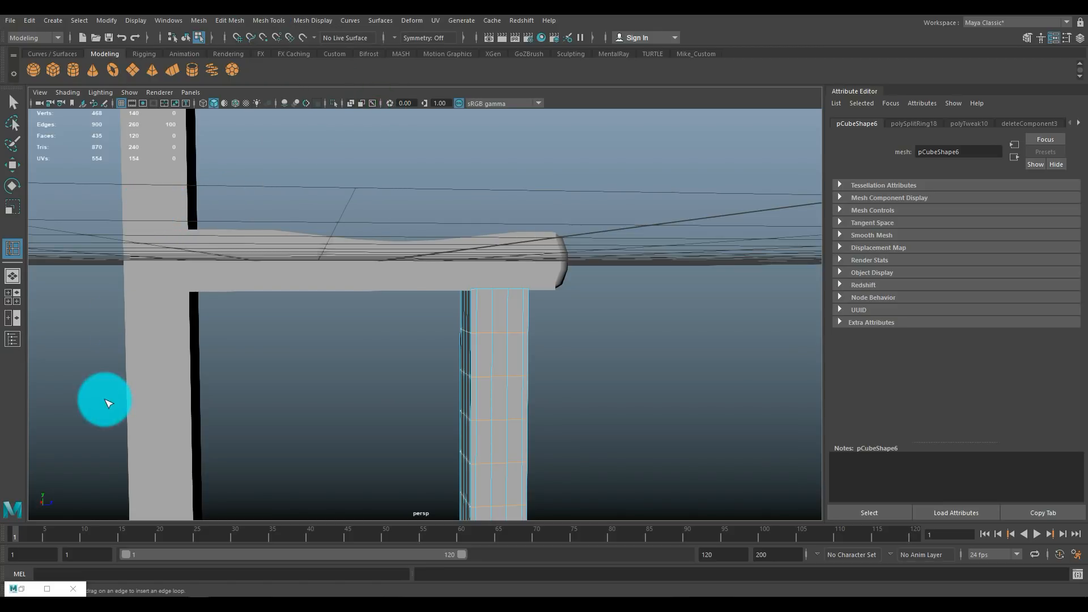
click(45, 588)
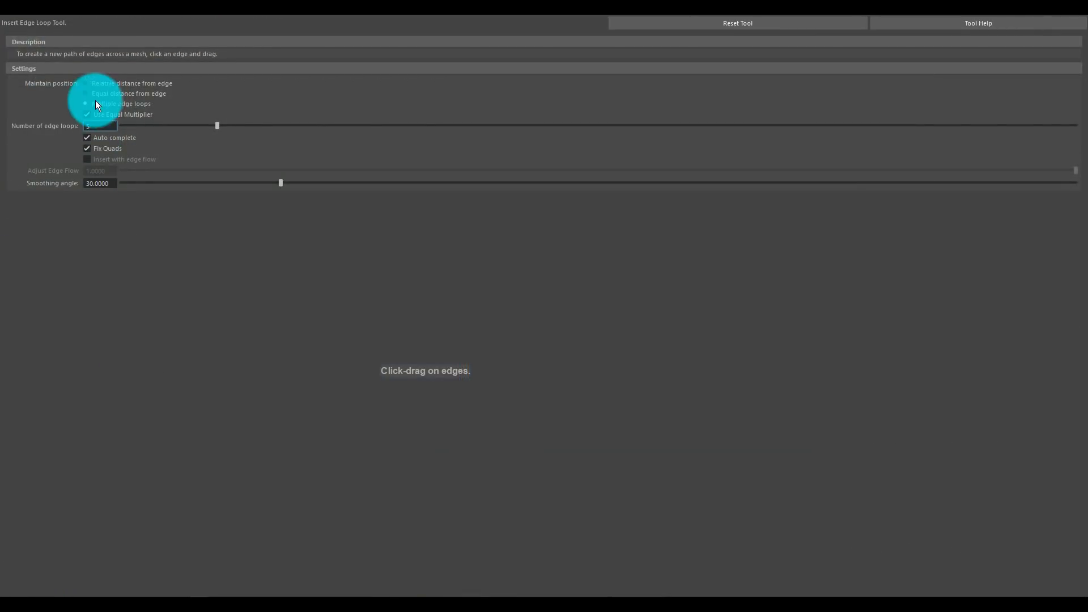
drag(110, 125, 39, 131)
text(1)
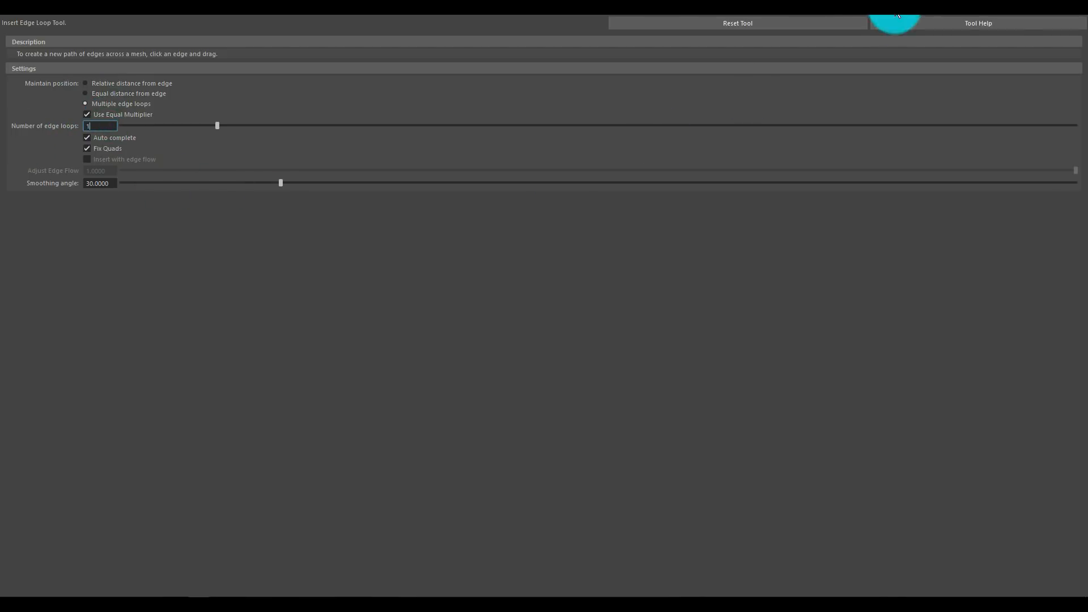
click(1018, 18)
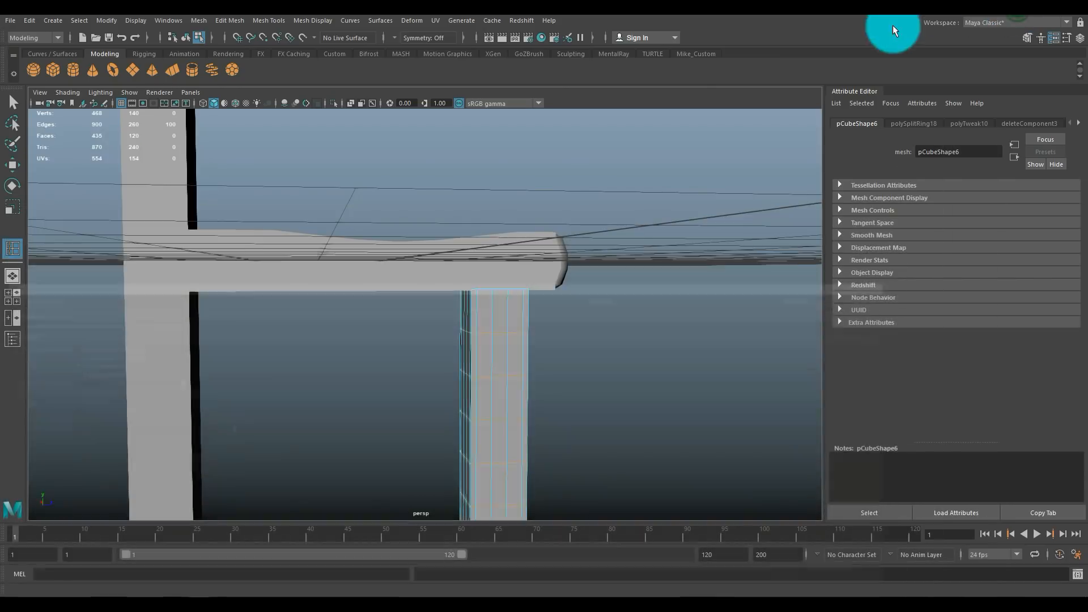
click(510, 355)
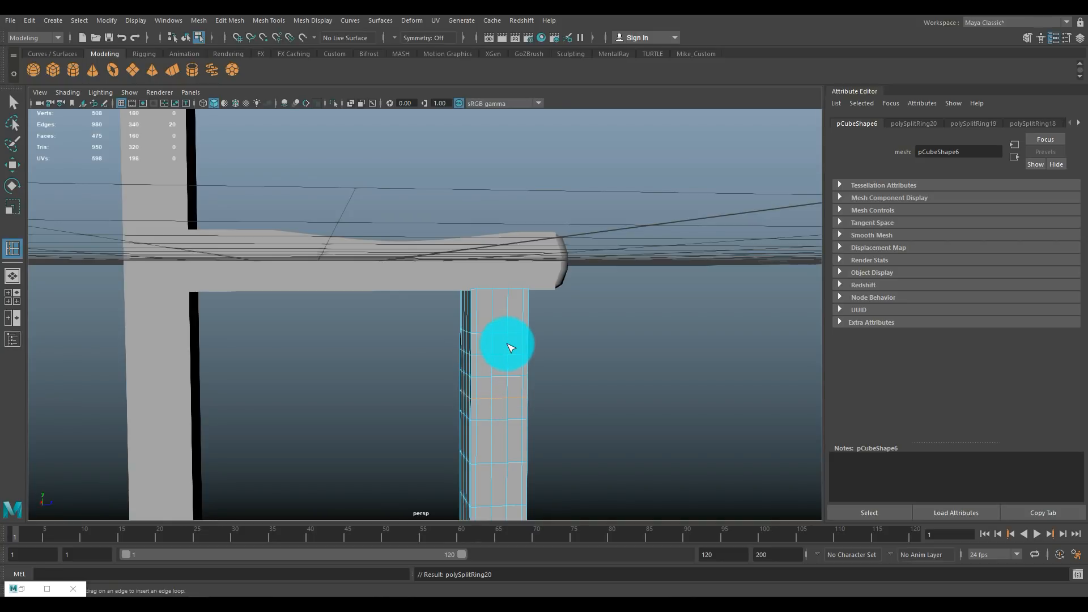
Step: In the side view, move the front-side vertices of the leg's three closely spaced upper loops inward, with the middle row deepest, forming a curved notch
click(13, 297)
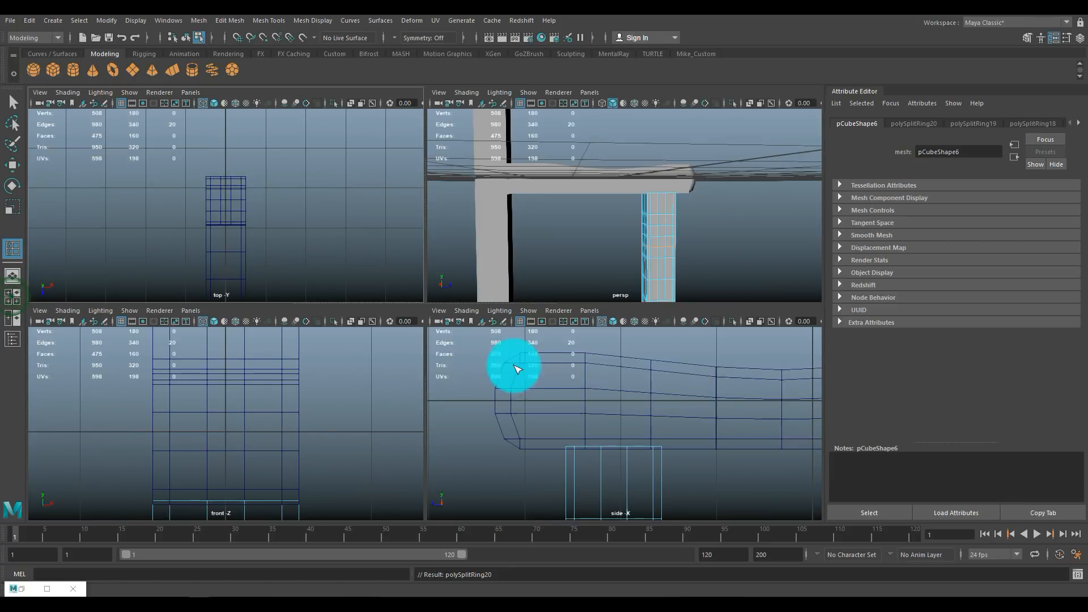
key(space)
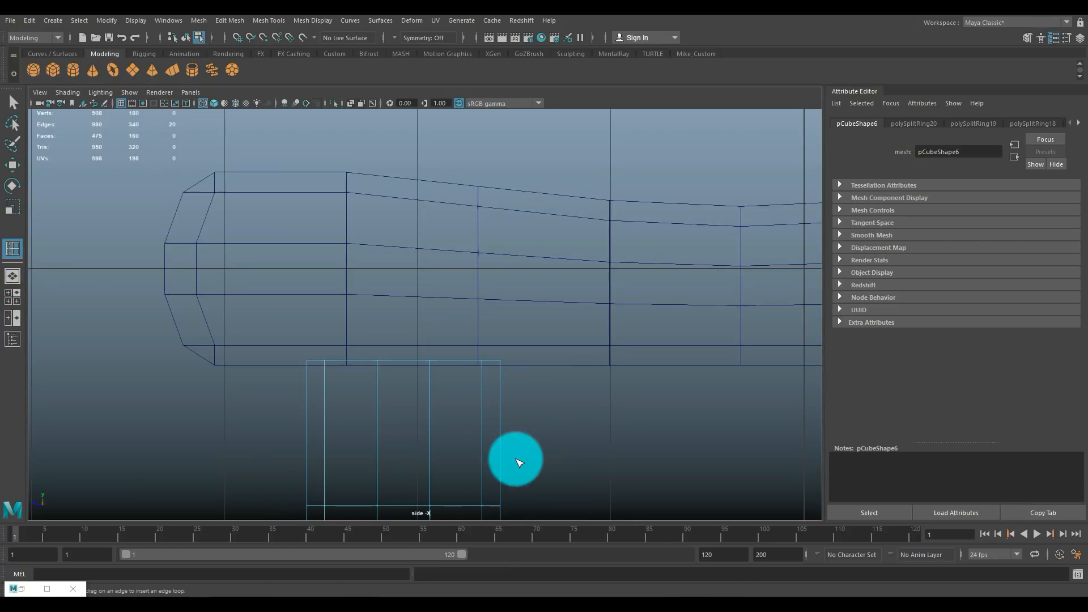
alt+middle_drag(501, 445, 552, 150)
scroll(568, 225, down, 10)
scroll(565, 271, up, 2)
scroll(430, 304, up, 2)
right_drag(408, 278, 375, 272)
drag(395, 300, 437, 362)
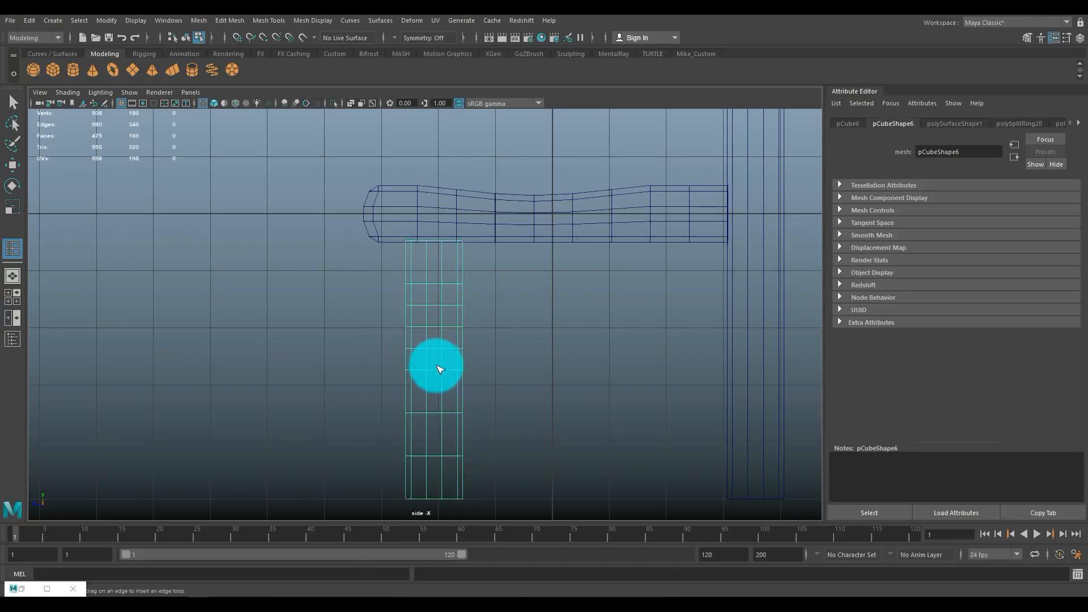
scroll(448, 370, up, 1)
right_drag(428, 274, 388, 279)
drag(384, 288, 437, 362)
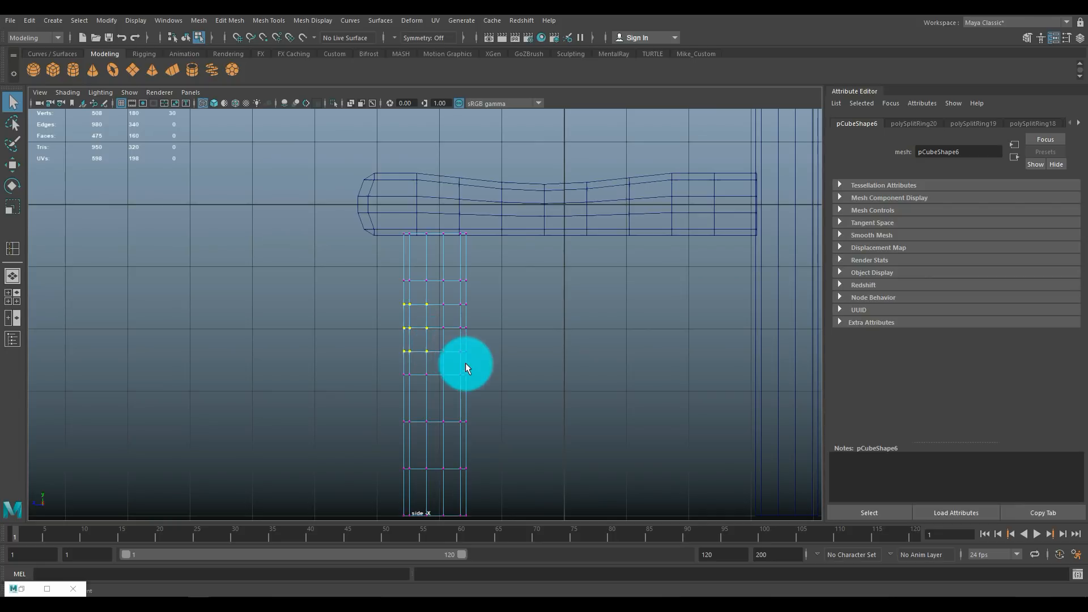
key(w)
drag(363, 329, 374, 332)
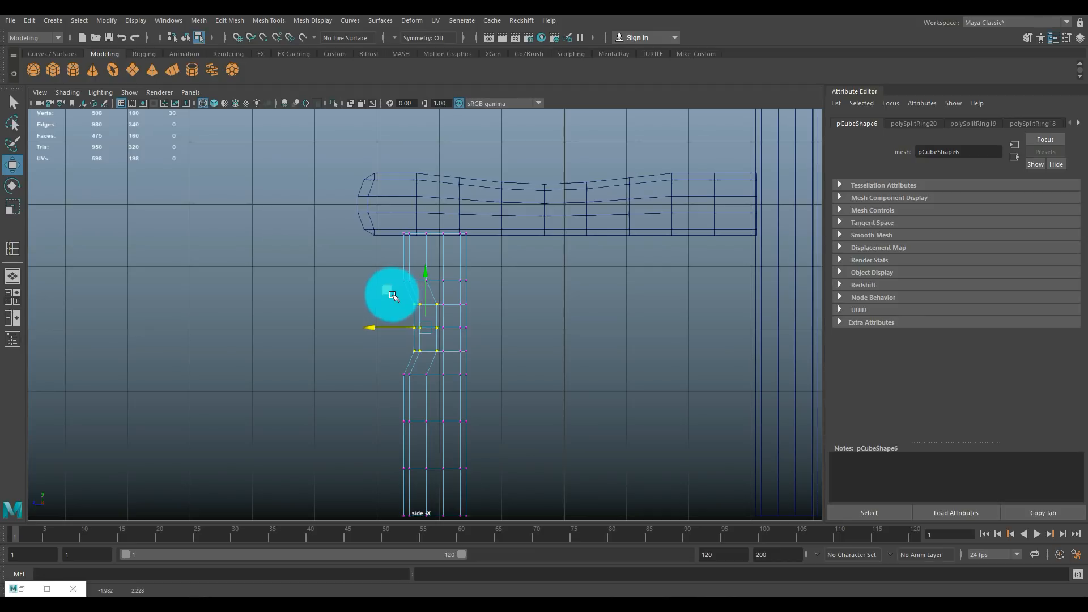
drag(394, 316, 426, 342)
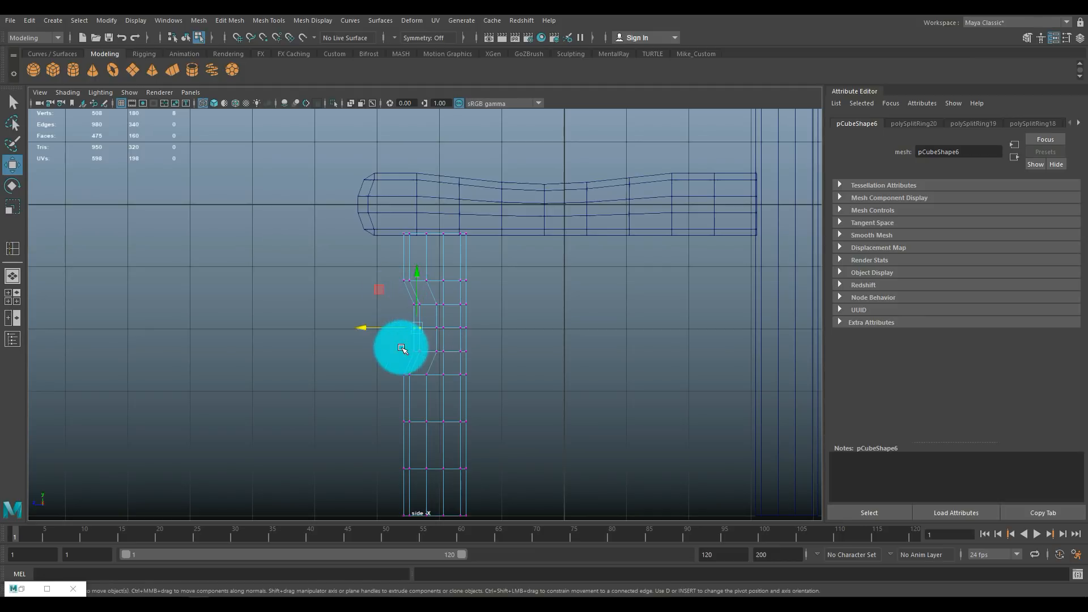
drag(366, 326, 371, 331)
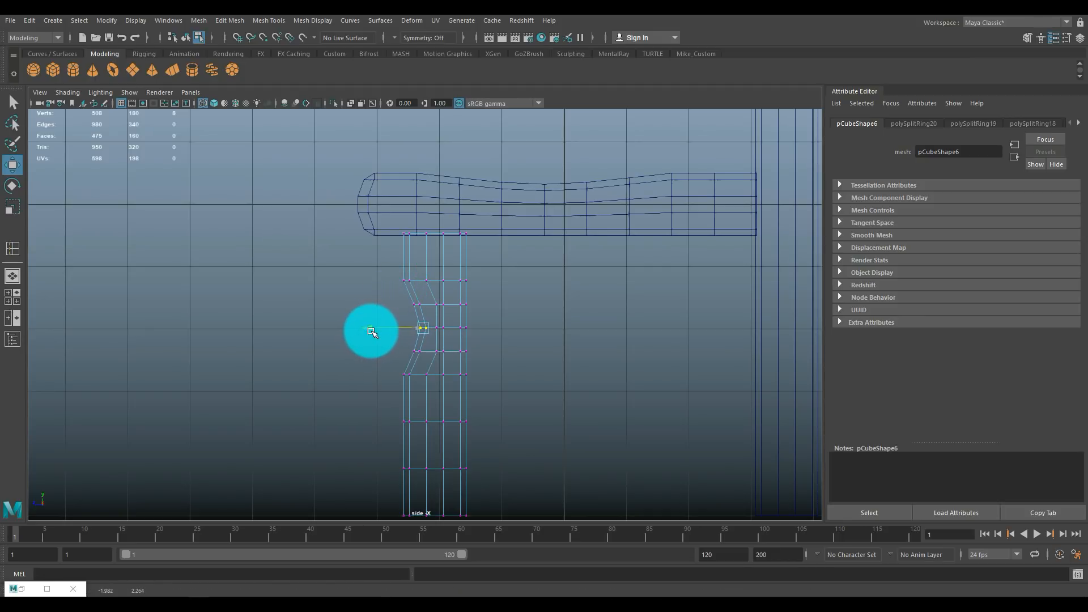
Step: In the perspective view, select the rear post, armrest and front leg and combine them into one mesh
click(8, 299)
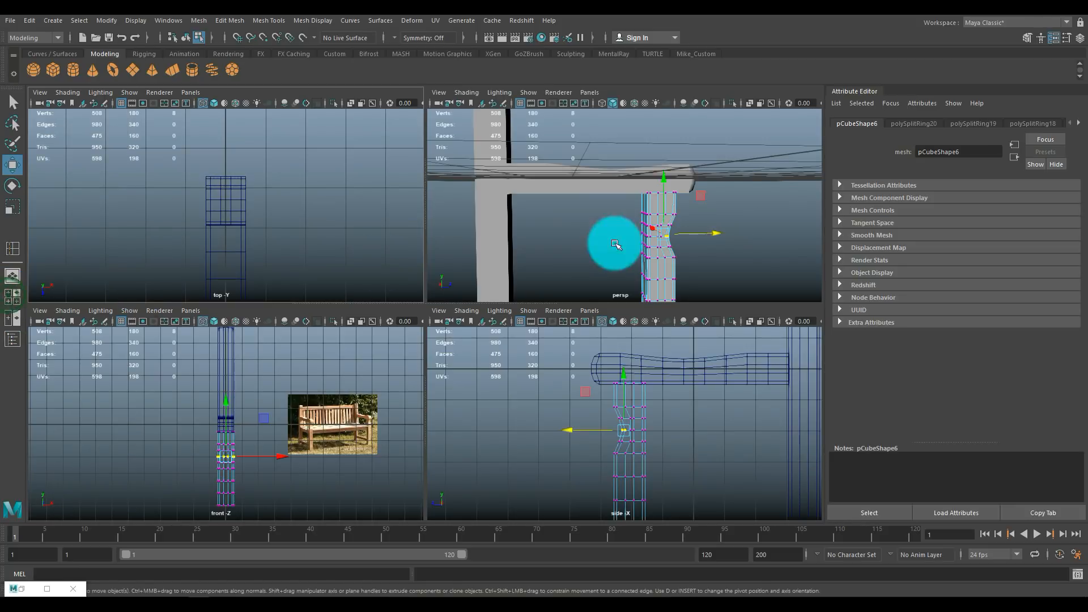
key(space)
click(704, 318)
alt+drag(703, 317, 328, 178)
right_drag(331, 174, 386, 159)
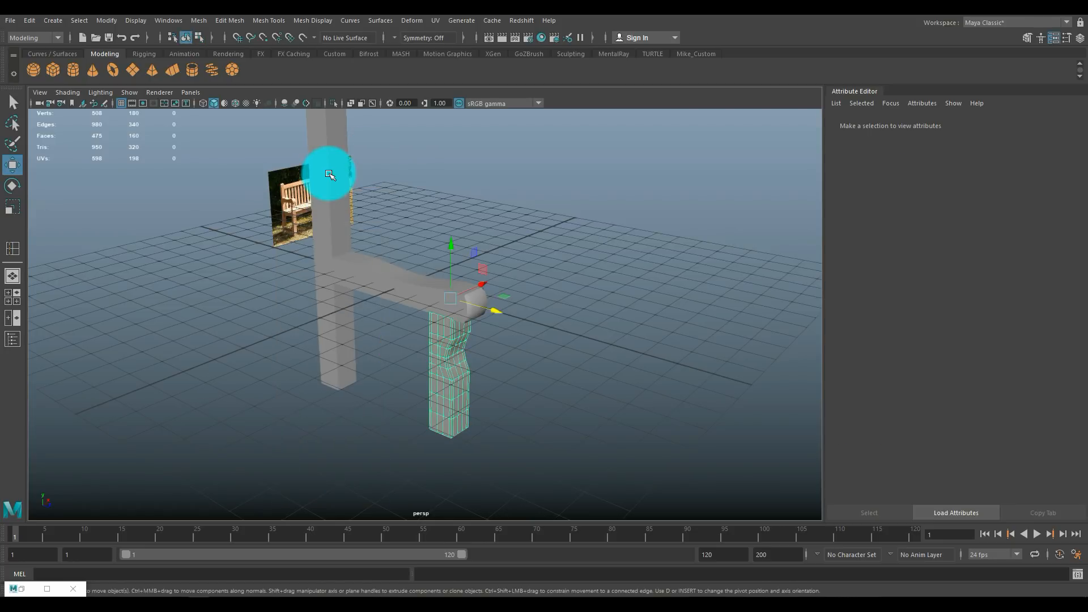
click(330, 175)
shift+click(440, 282)
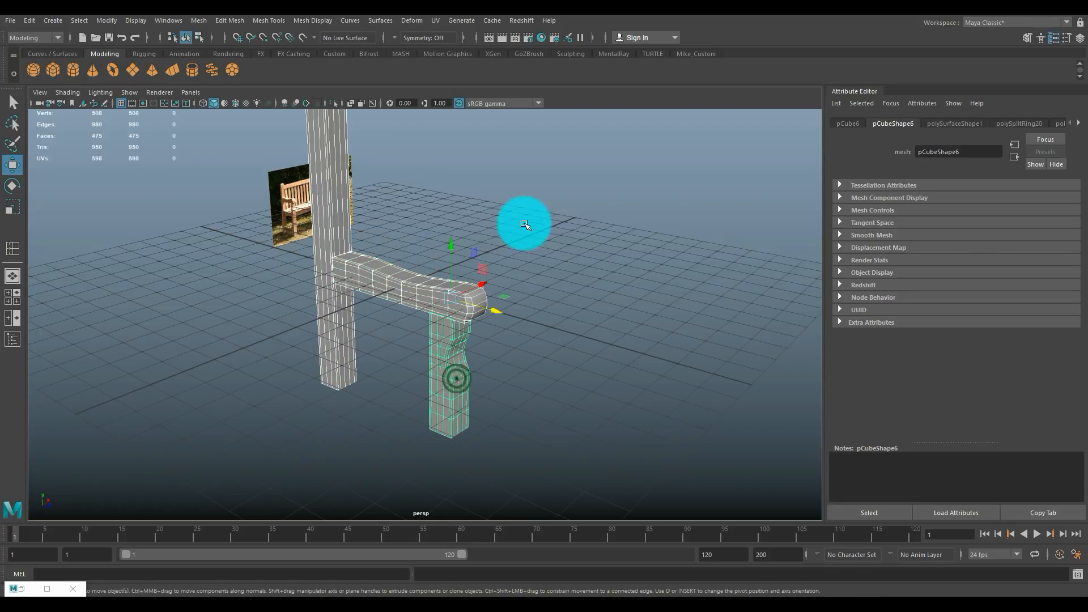
click(200, 21)
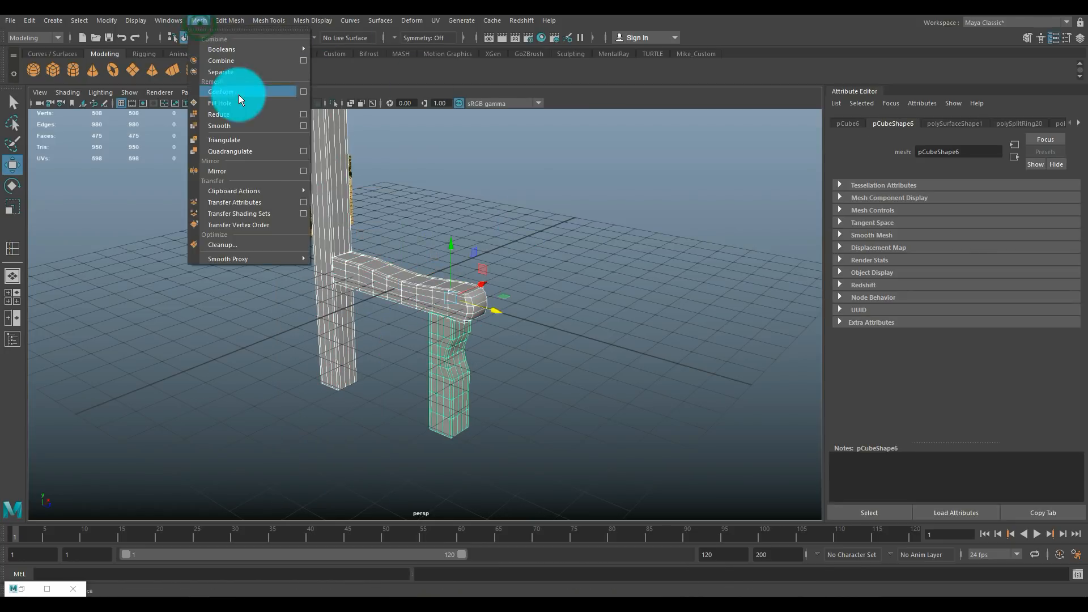
click(238, 63)
Step: Create a cube for the lower side rail, place it at Y -3.792 and scale it to about 0.408 × 0.474 × 2.906
alt+drag(312, 291, 338, 381)
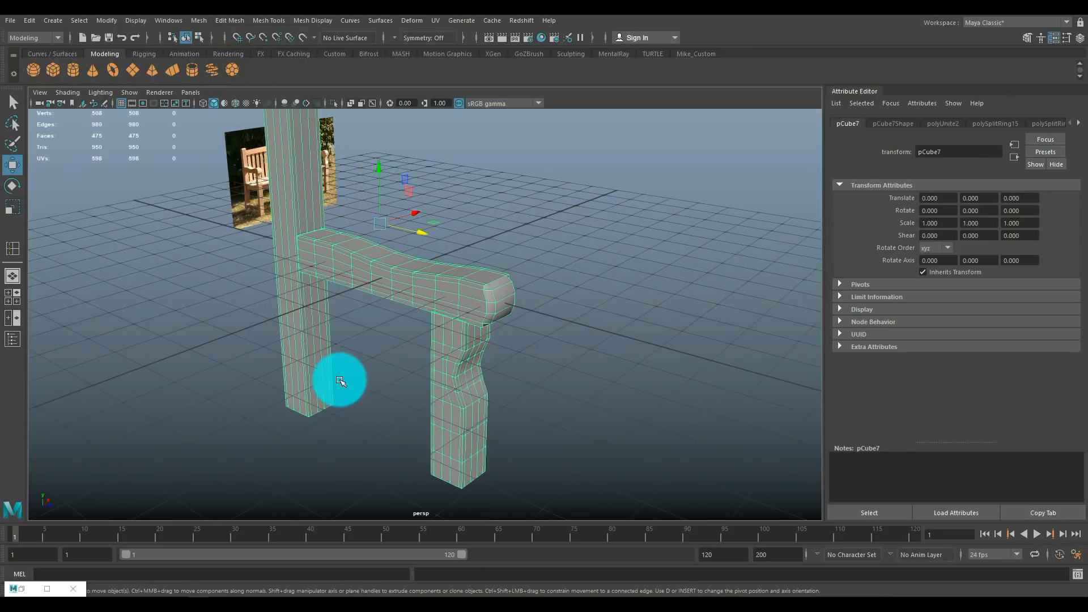
alt+drag(261, 377, 437, 367)
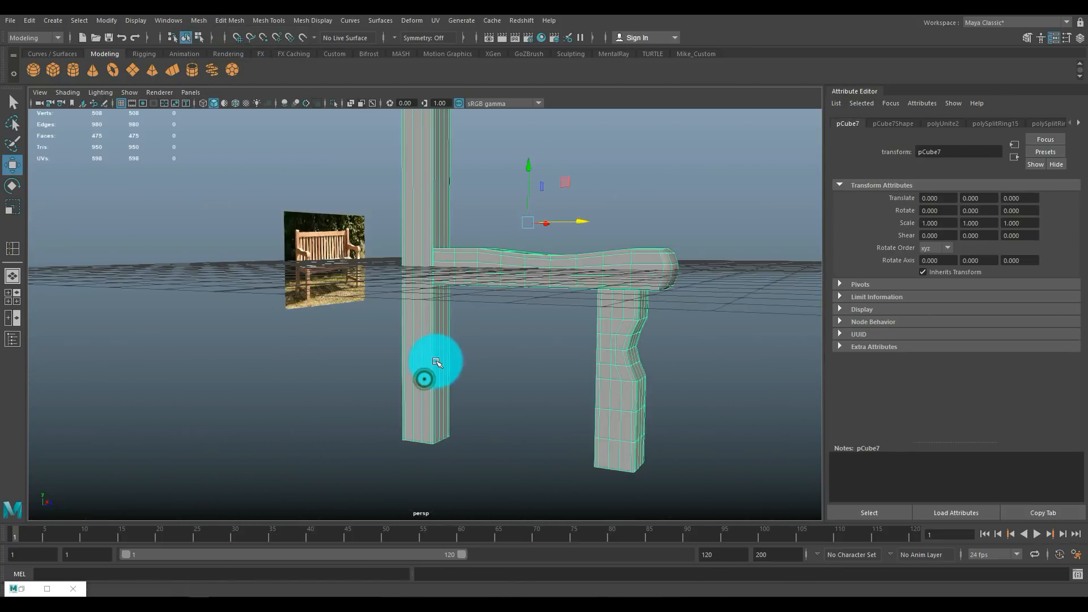
click(58, 67)
alt+drag(364, 255, 491, 335)
key(r)
middle_drag(491, 389, 629, 397)
Step: In the side view, move the lower rail's end vertices outward so the rail reaches the front leg and the rear post
click(15, 296)
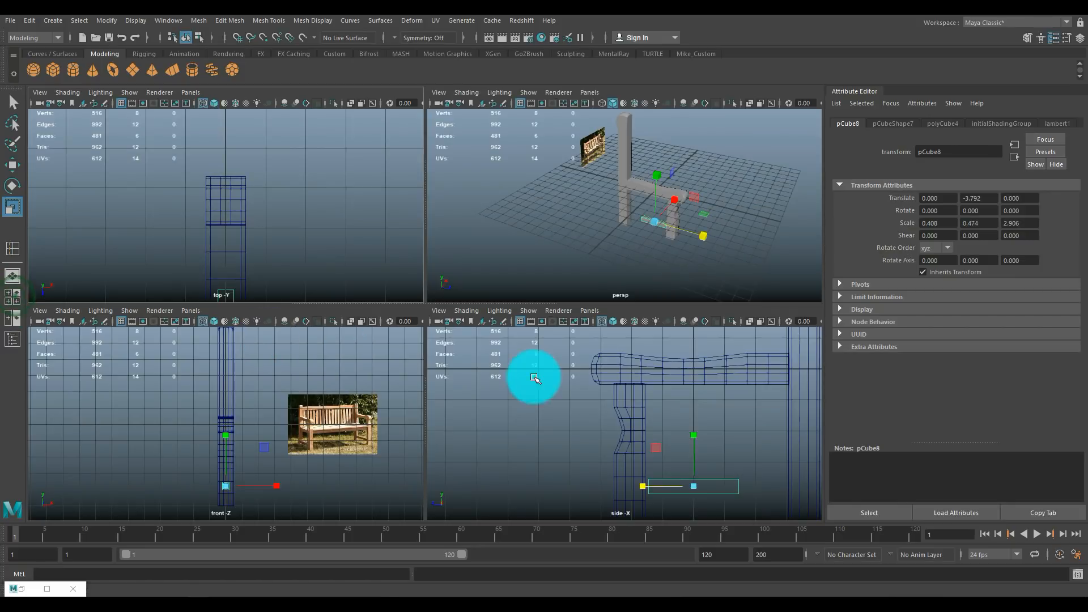
key(space)
alt+middle_drag(571, 424, 533, 265)
right_drag(474, 268, 425, 269)
click(428, 255)
drag(428, 255, 508, 316)
click(402, 292)
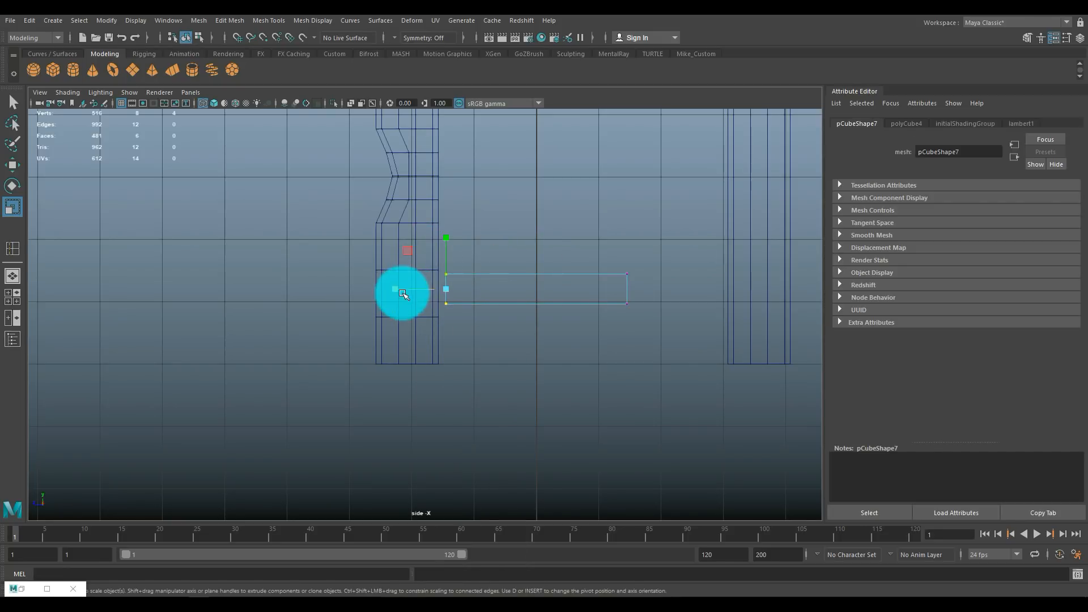
key(w)
drag(402, 295, 390, 291)
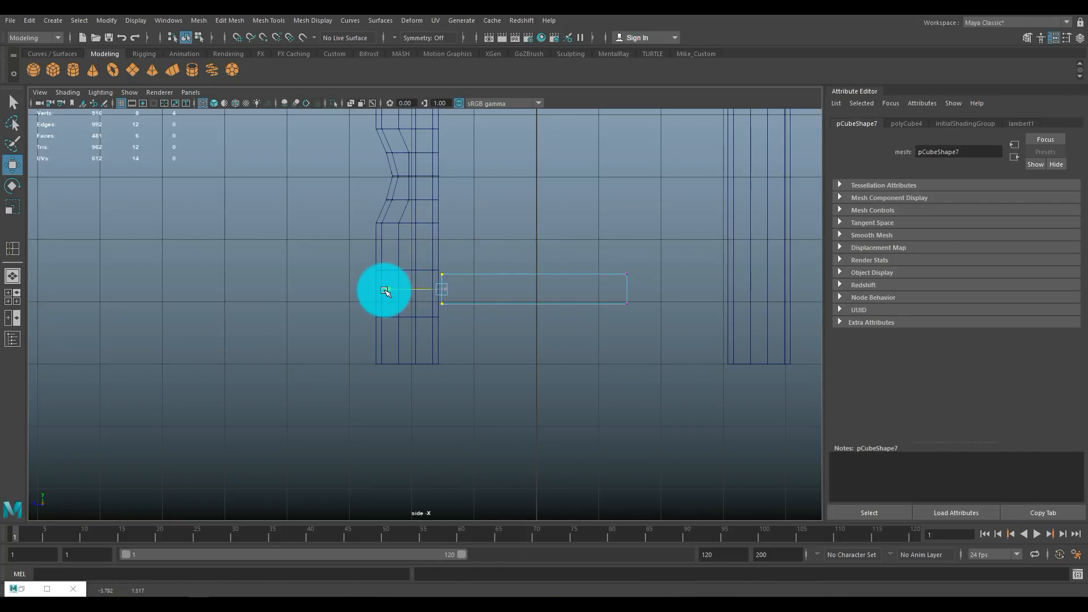
drag(598, 250, 650, 372)
drag(574, 290, 671, 301)
key(space)
key(space)
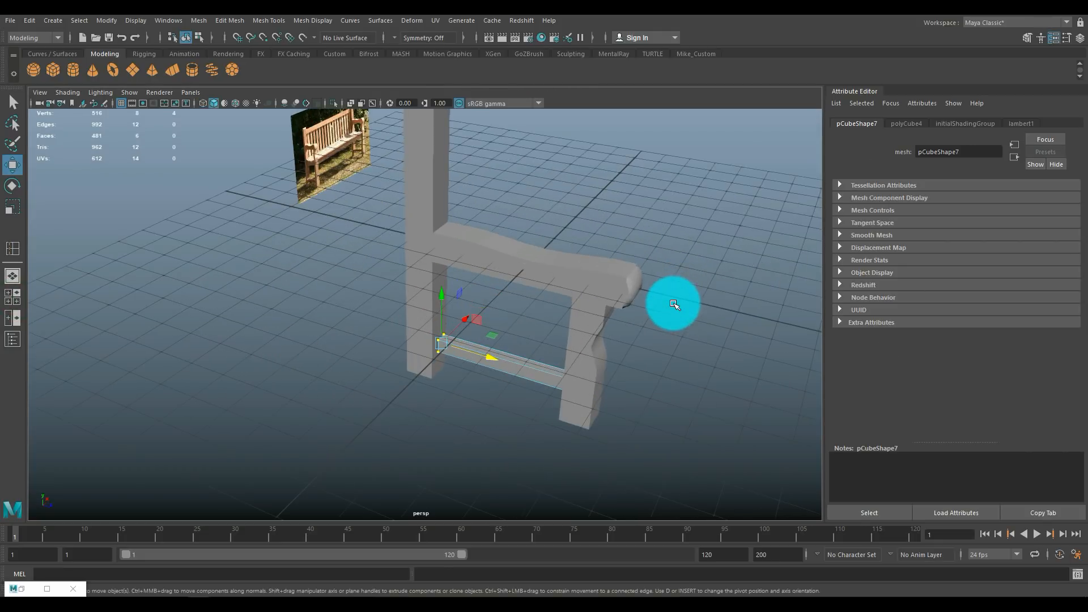
click(674, 305)
Step: Set the Insert Edge Loop tool to equal distance from edge and add a loop near each end of the lower side rail
alt+drag(721, 330, 674, 387)
click(311, 20)
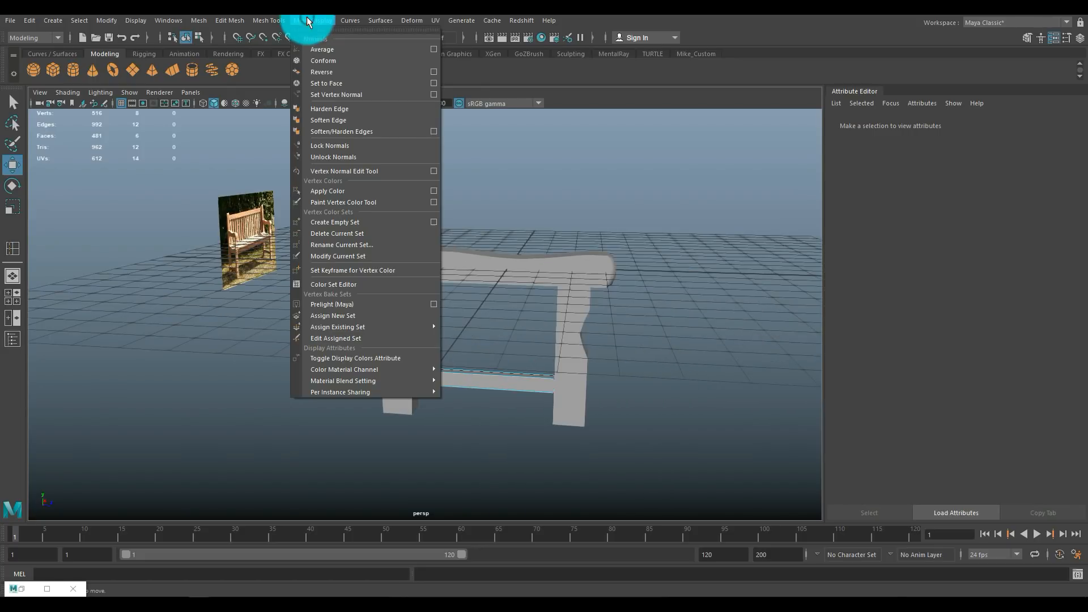
mouse_move(261, 22)
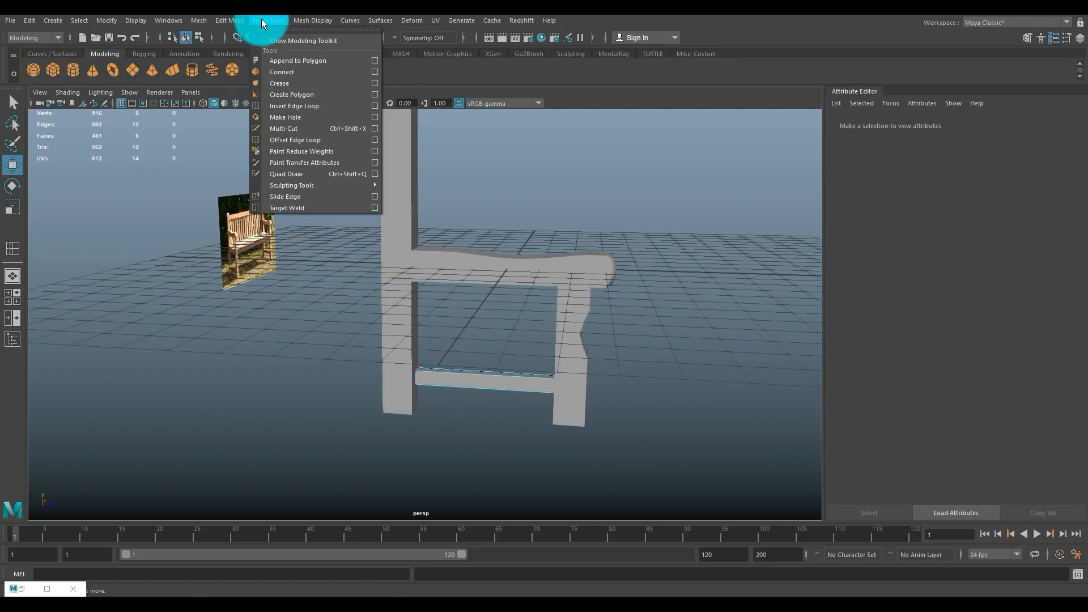
click(372, 107)
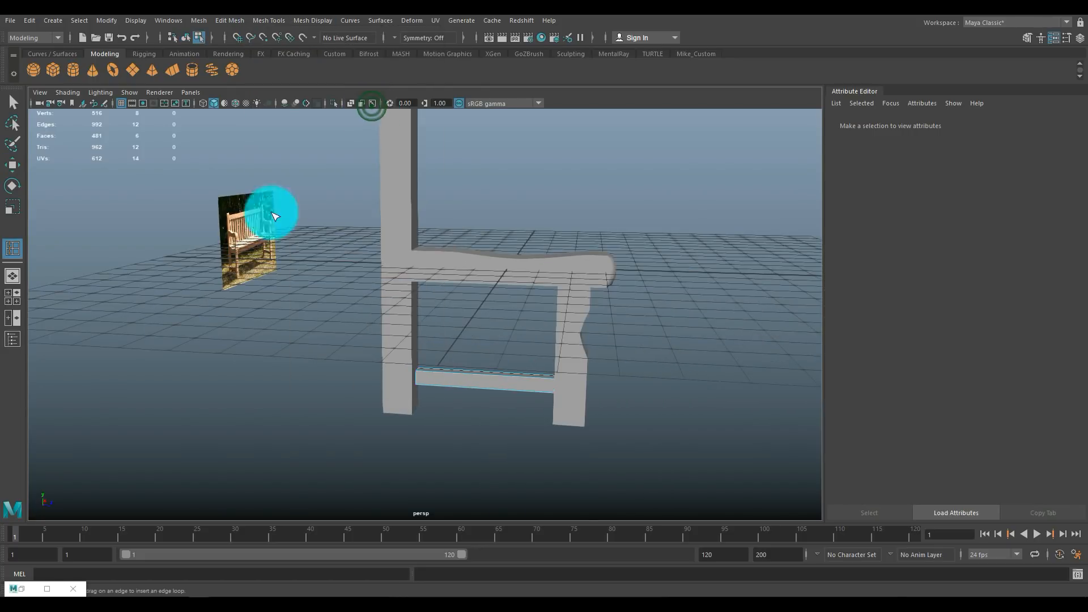
click(48, 590)
click(85, 94)
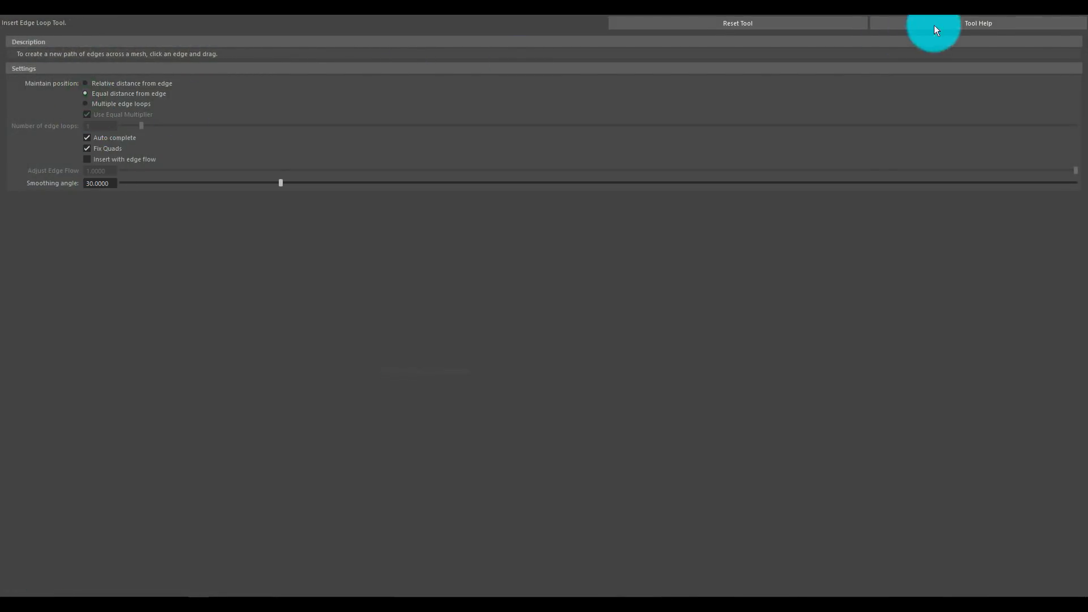
click(1020, 9)
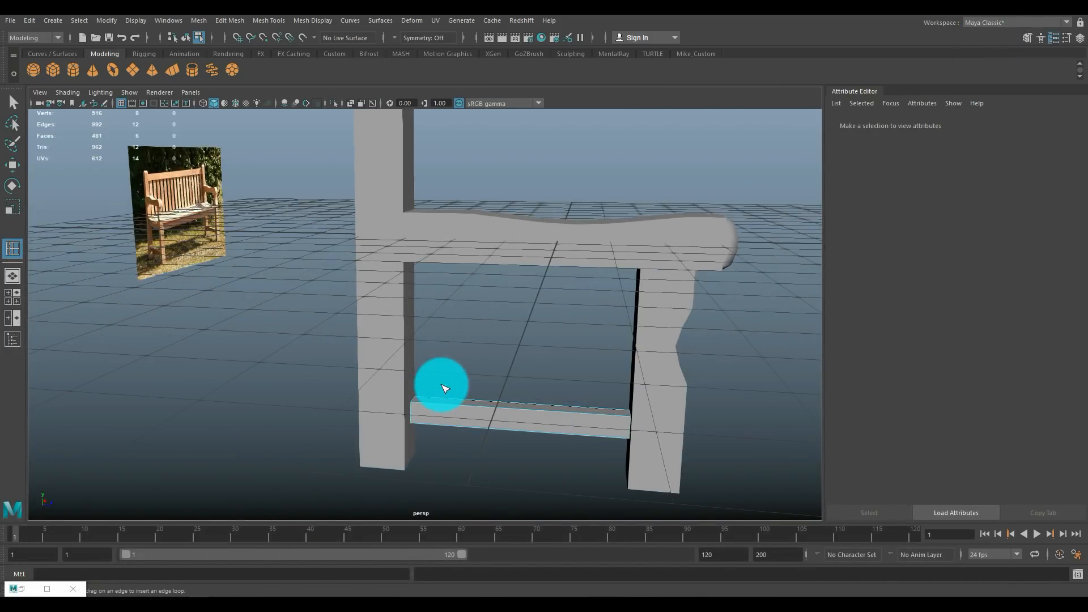
key(4)
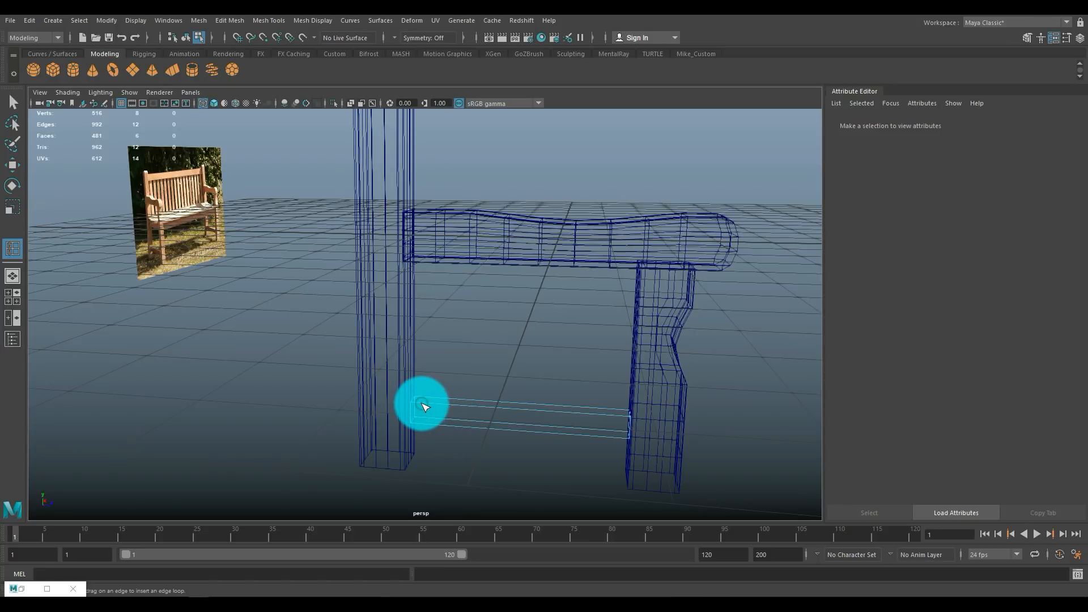
drag(416, 406, 641, 420)
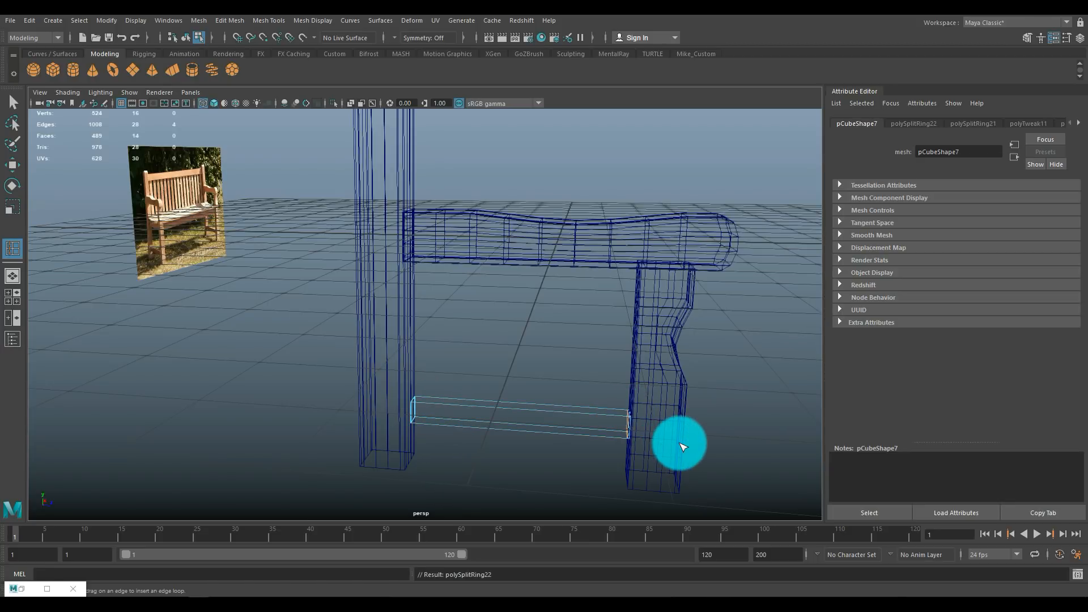
Step: Select the lower side rail together with the post, armrest and leg mesh and combine them into one mesh
key(q)
right_drag(611, 246, 636, 230)
scroll(637, 238, down, 5)
alt+drag(637, 237, 341, 142)
drag(655, 492, 655, 492)
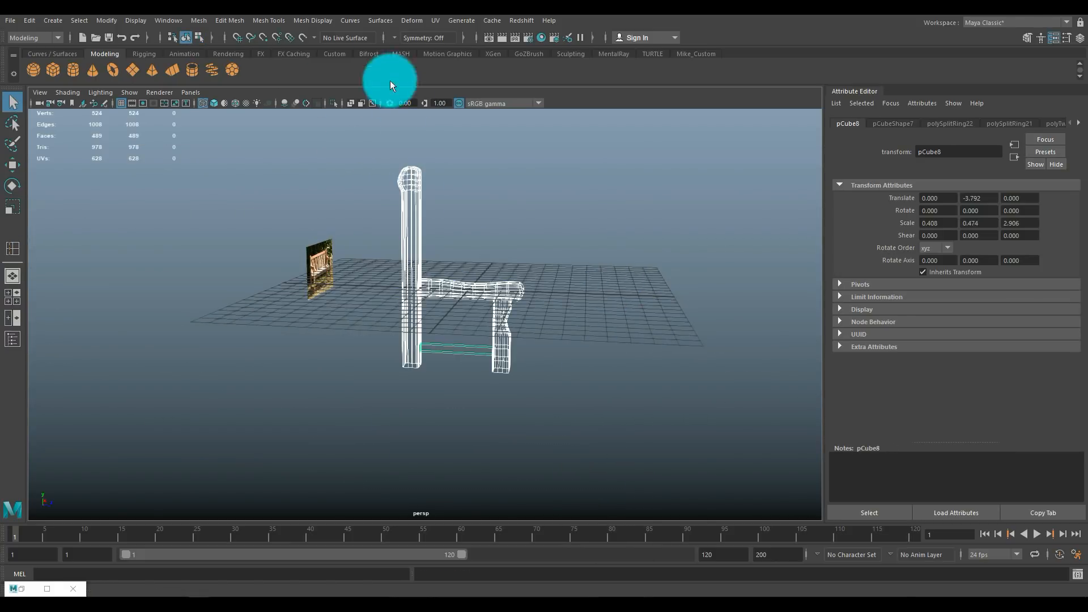
click(199, 21)
click(230, 60)
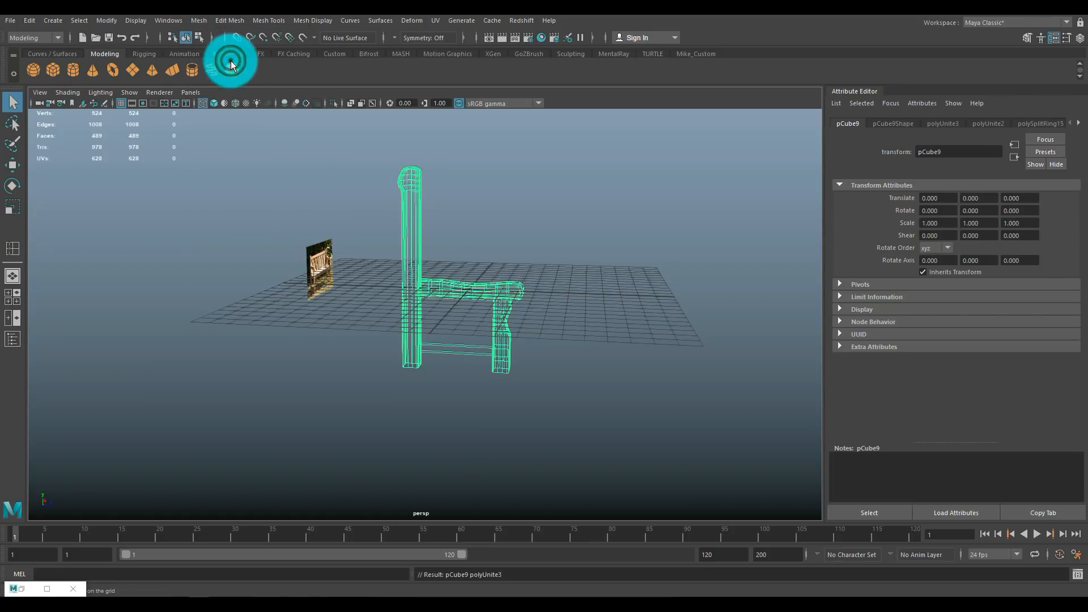
Step: In the shaded perspective view, smooth the combined side frame with 1 division and turn off its smooth preview
key(space)
key(space)
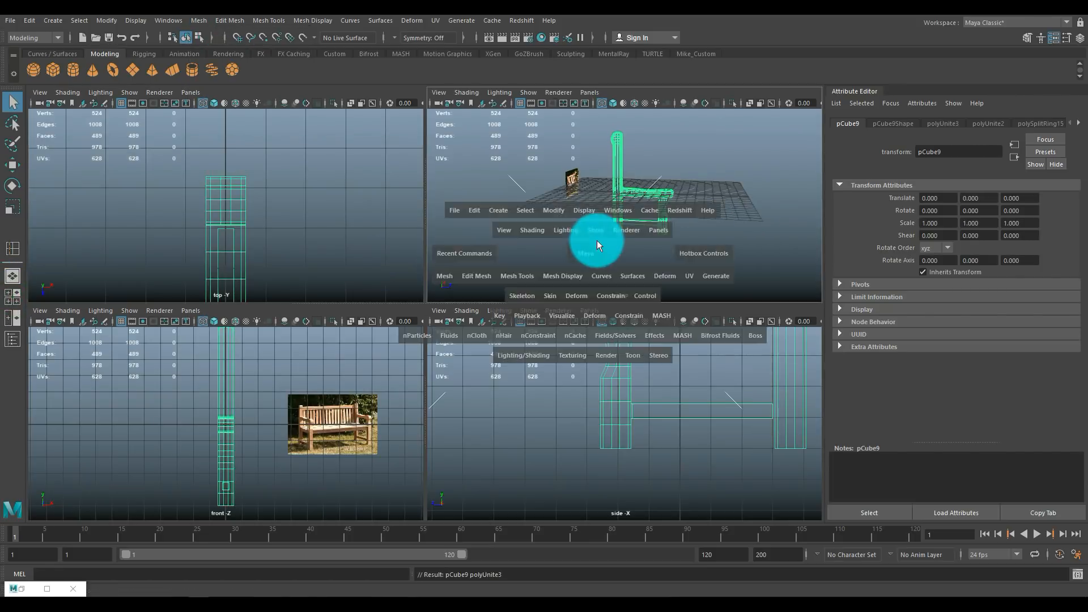
key(5)
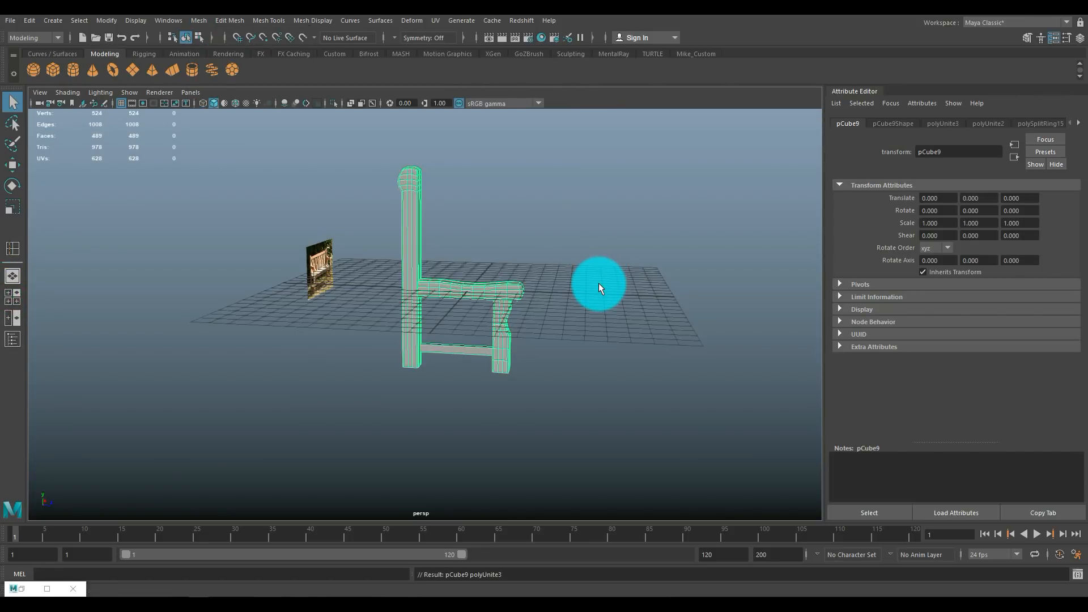
click(598, 283)
alt+drag(599, 284, 471, 287)
click(471, 287)
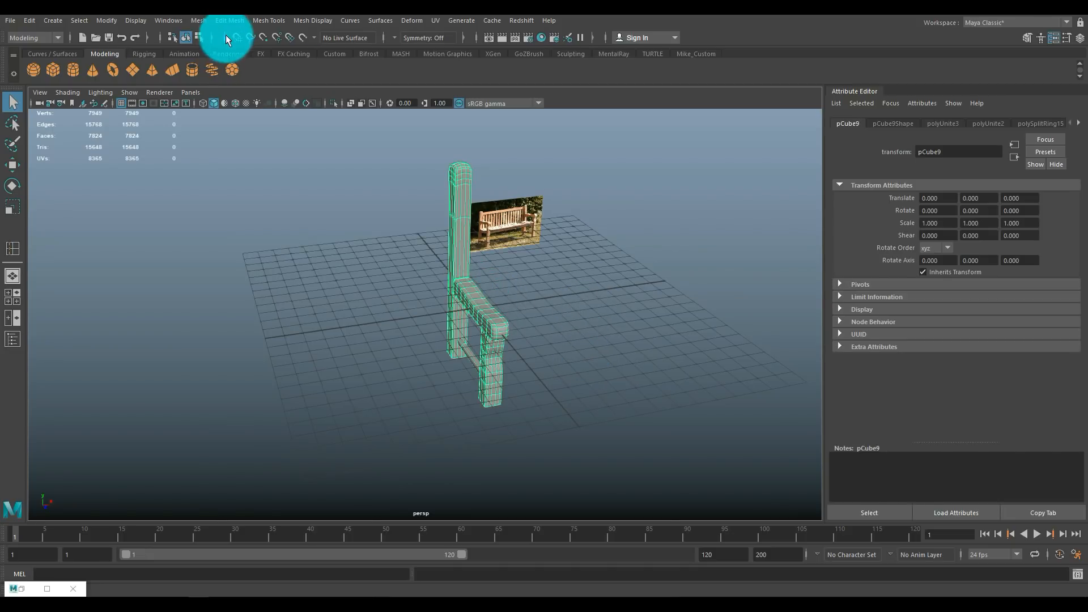
click(197, 19)
click(241, 125)
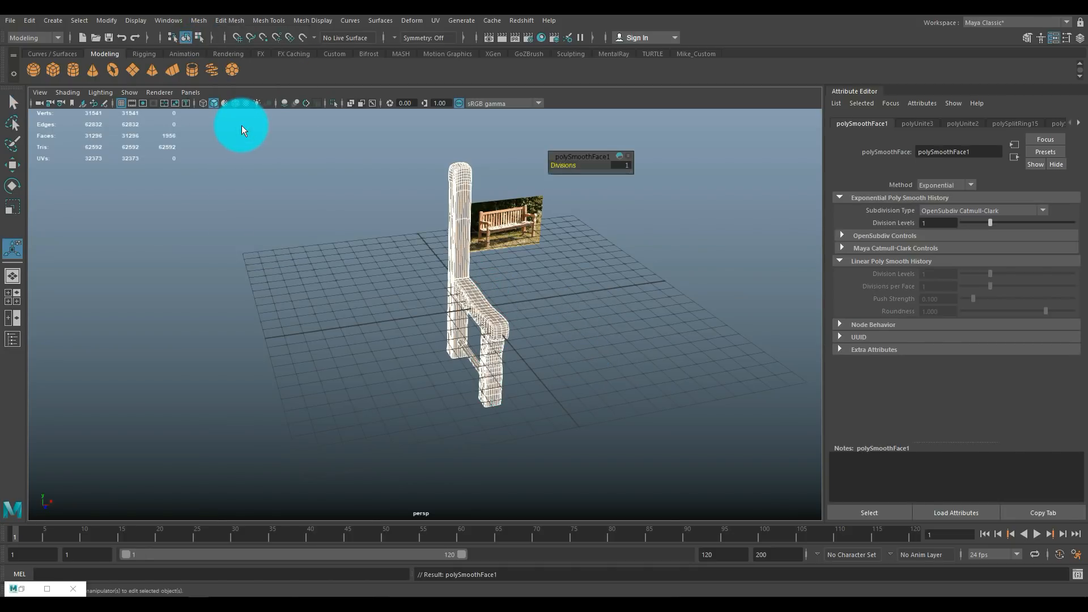
key(1)
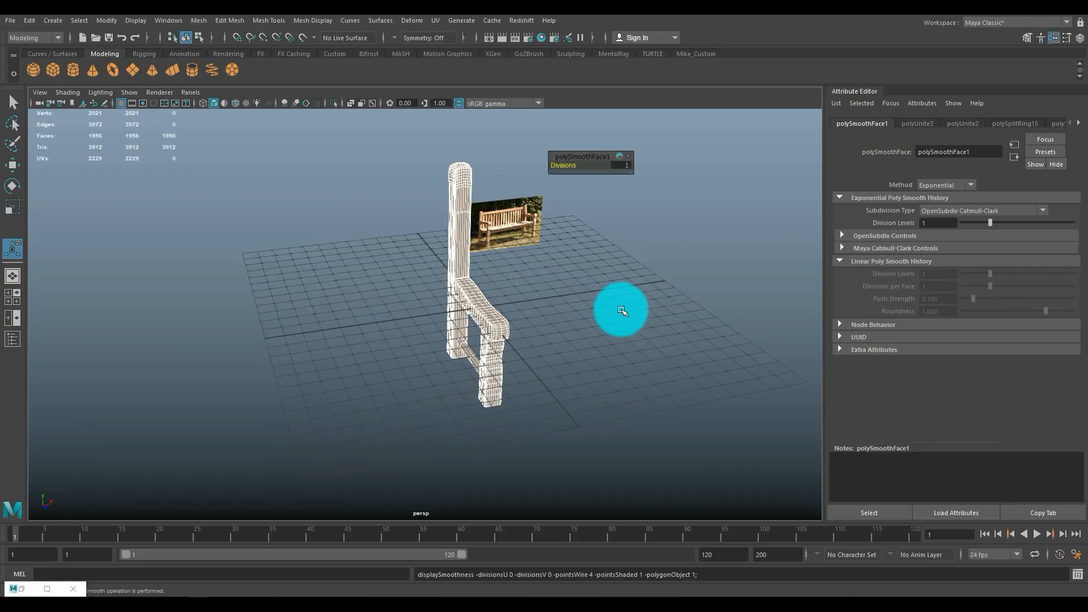
Step: Duplicate the smoothed side frame and move the copy along X to 15.279 as the bench's opposite side
key(ctrl+d)
key(w)
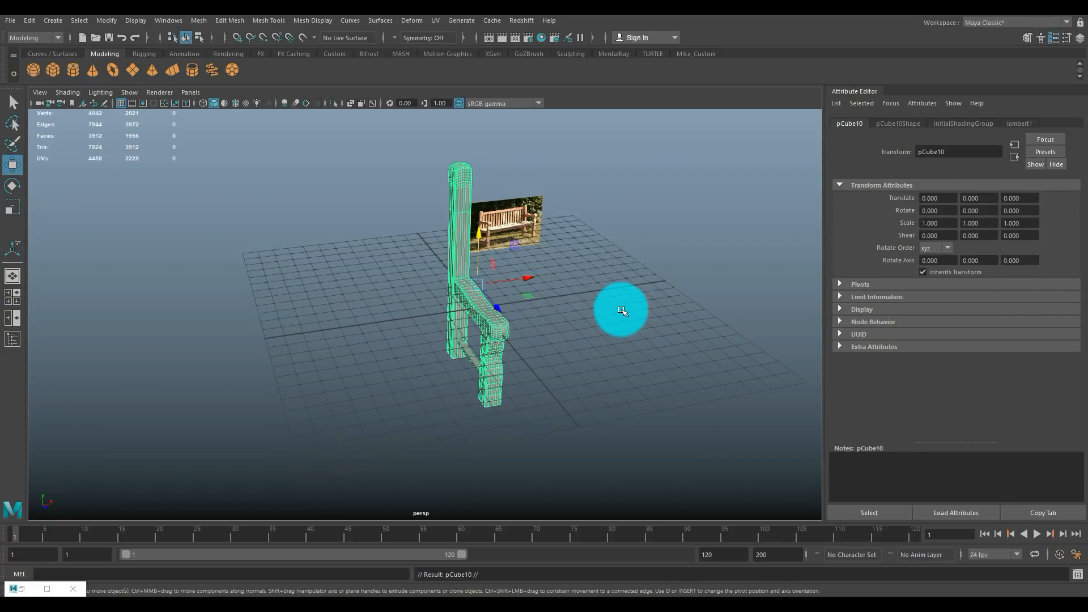
drag(531, 276, 761, 277)
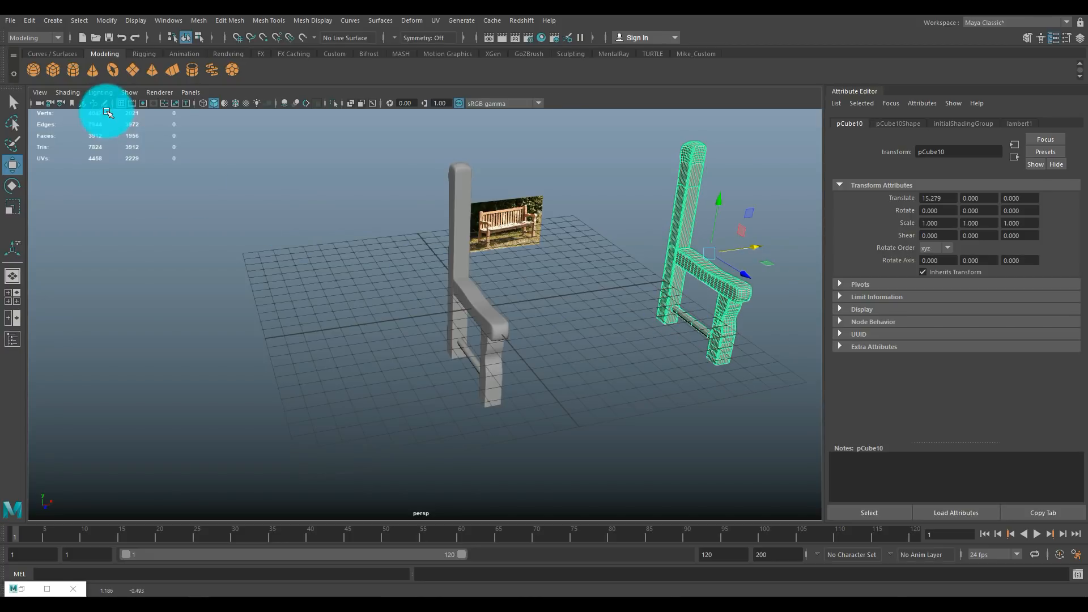
Step: Create a cube between the two side frames, scale it to 3.937 × 1 × 0.480 and place it at X 7.618, Y 7.514
click(56, 69)
drag(527, 304, 756, 282)
key(r)
drag(631, 315, 613, 299)
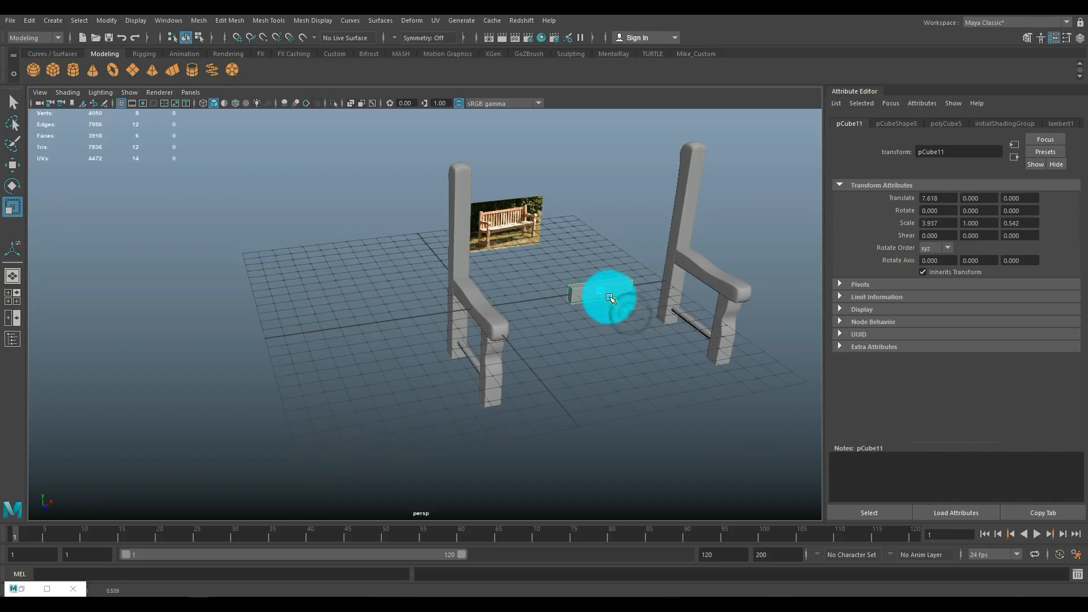
key(w)
drag(600, 236, 603, 106)
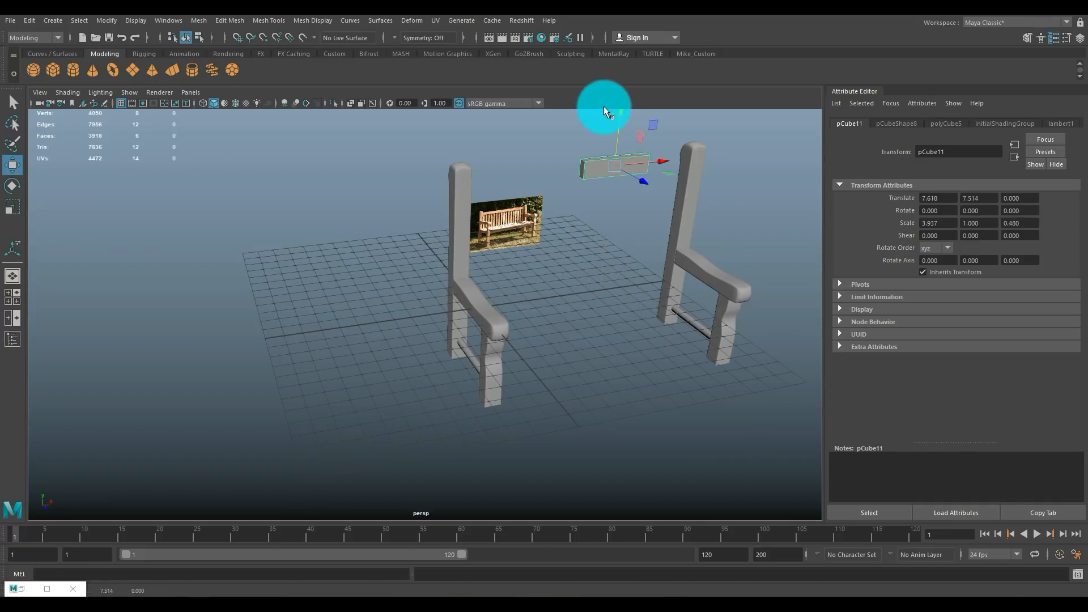
Step: In the top view, select both side frames and combine them into one mesh
click(17, 297)
key(space)
scroll(419, 306, down, 3)
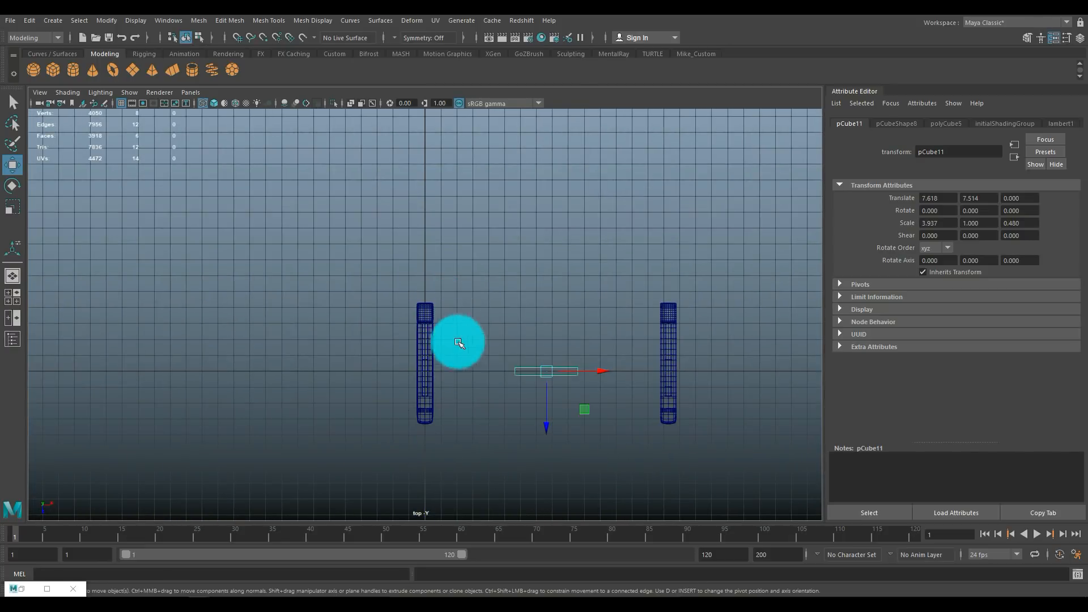
click(664, 330)
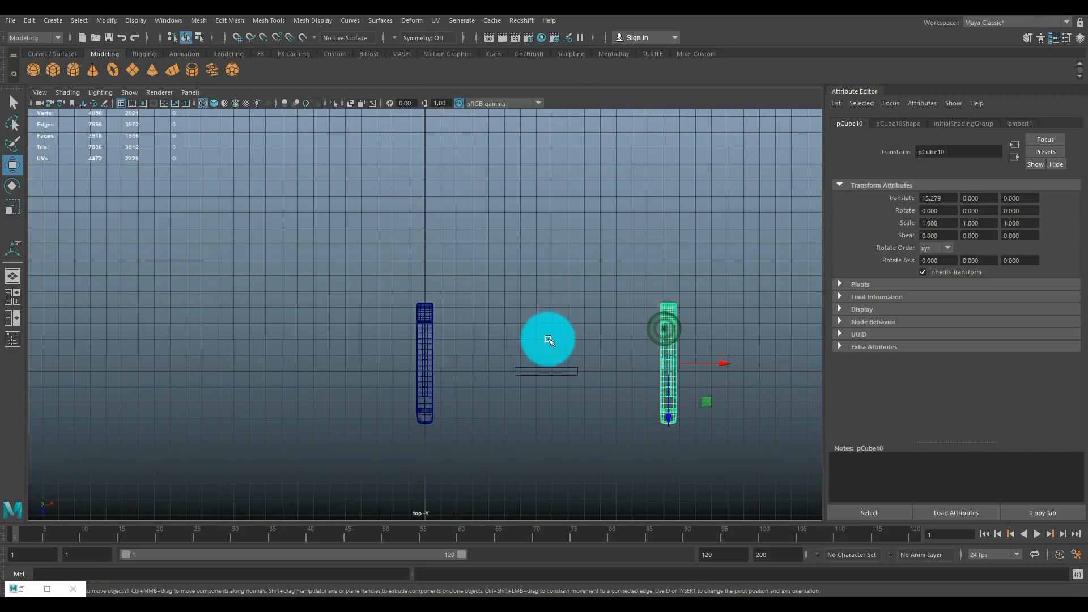
shift+click(420, 320)
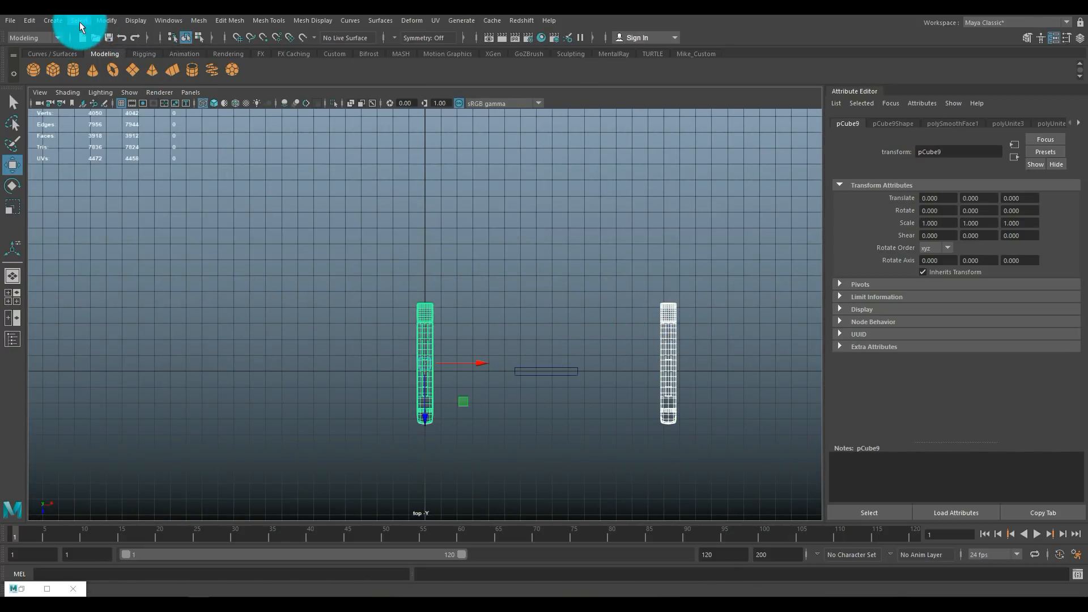
click(79, 22)
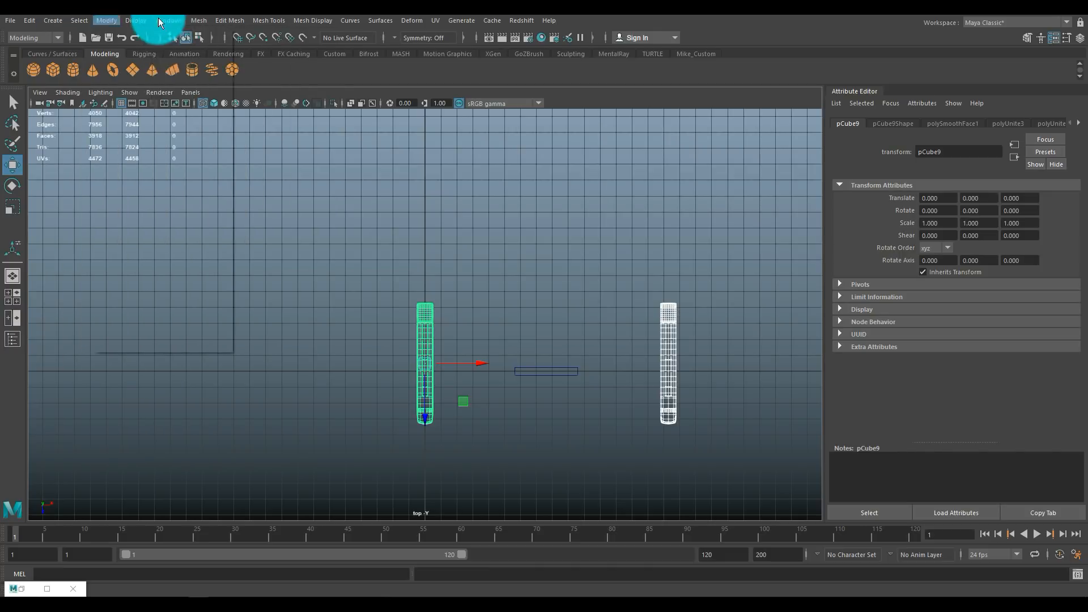
mouse_move(199, 20)
click(236, 59)
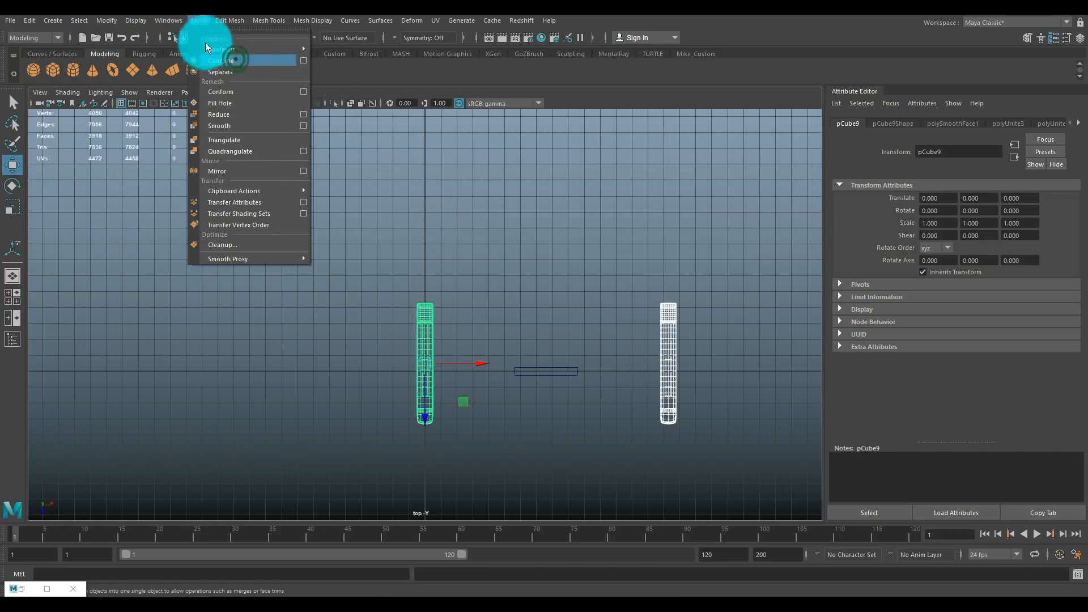
click(222, 62)
Step: Center the pivot of the combined side frames and snap them to the grid origin, at X -7.639 and Z 0.485
click(108, 21)
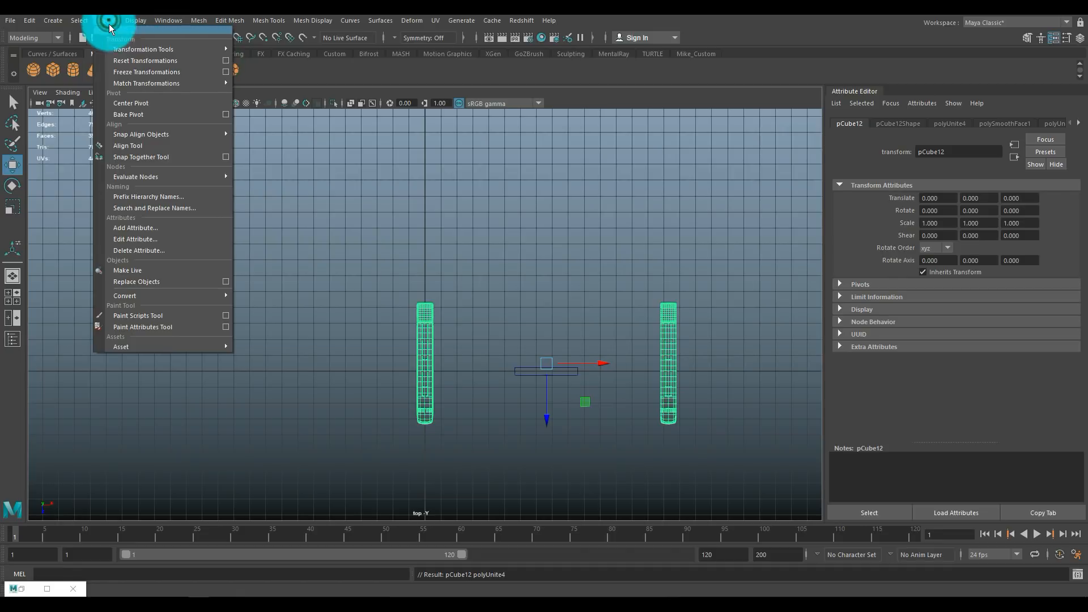
click(149, 102)
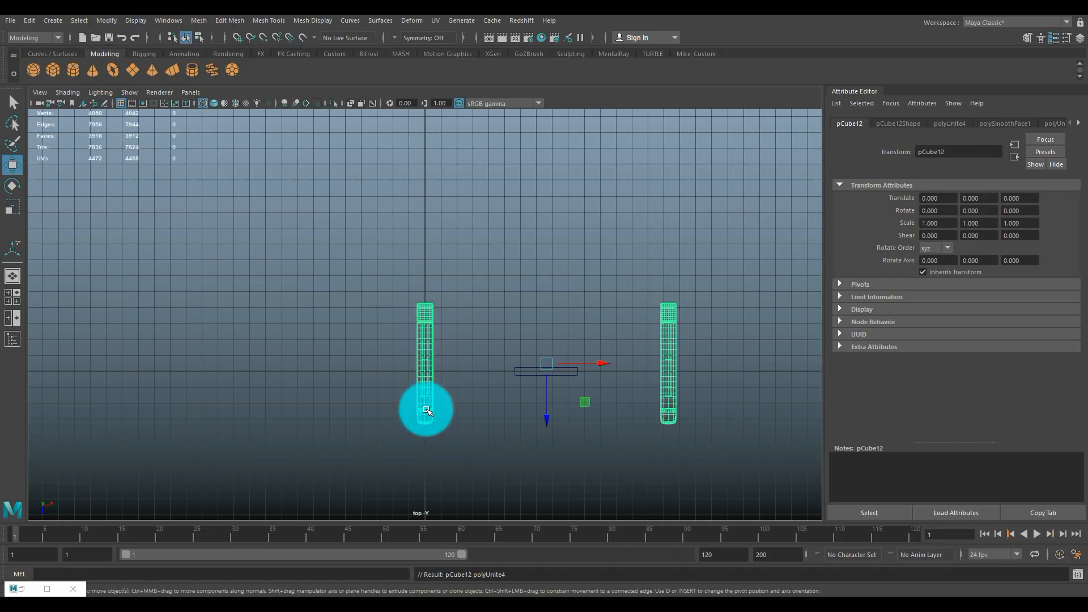
drag(546, 363, 426, 377)
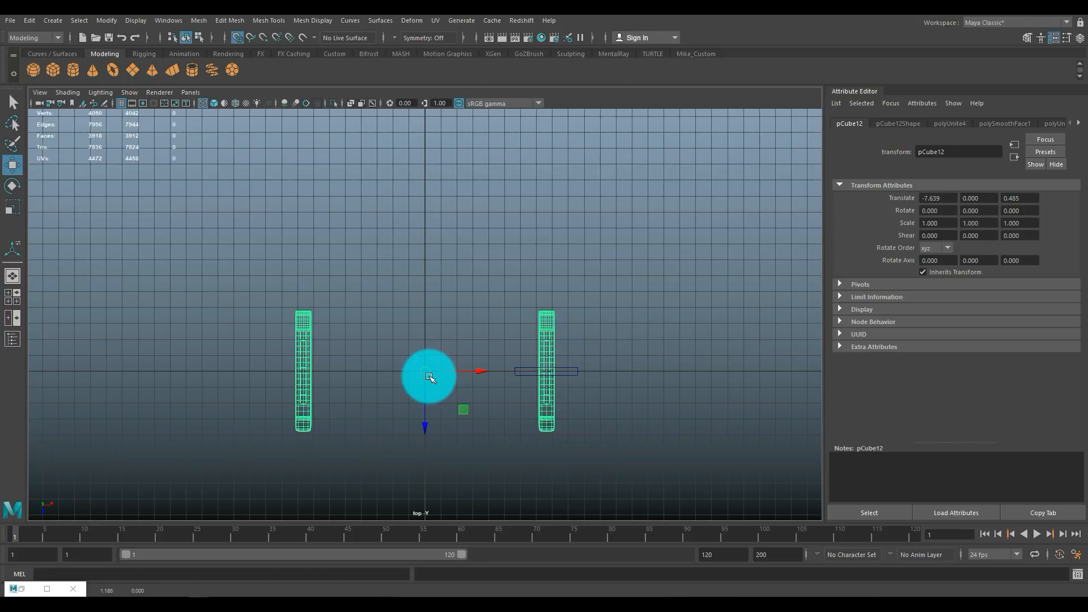
Step: Snap the cross rail cube to X 0 and scale it along X to 14.436 so it spans between the side frames
click(575, 374)
drag(547, 374, 617, 398)
key(r)
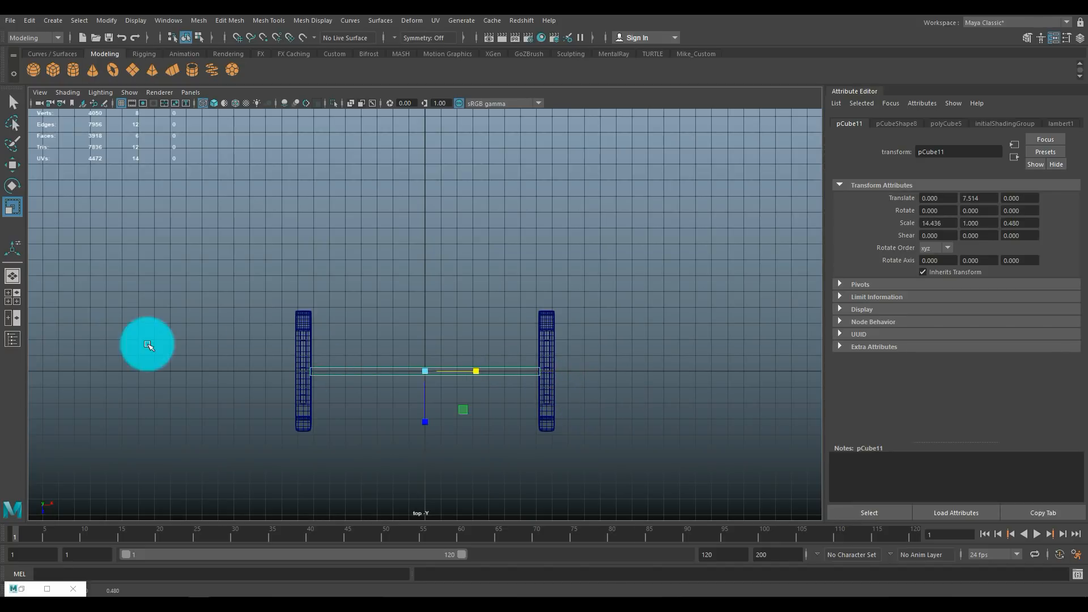
Step: In the perspective view, move the cross rail between the rear posts at Y 6.022, Z -3.096 and thin its Z scale to 0.364
click(16, 297)
key(space)
alt+drag(537, 288, 614, 423)
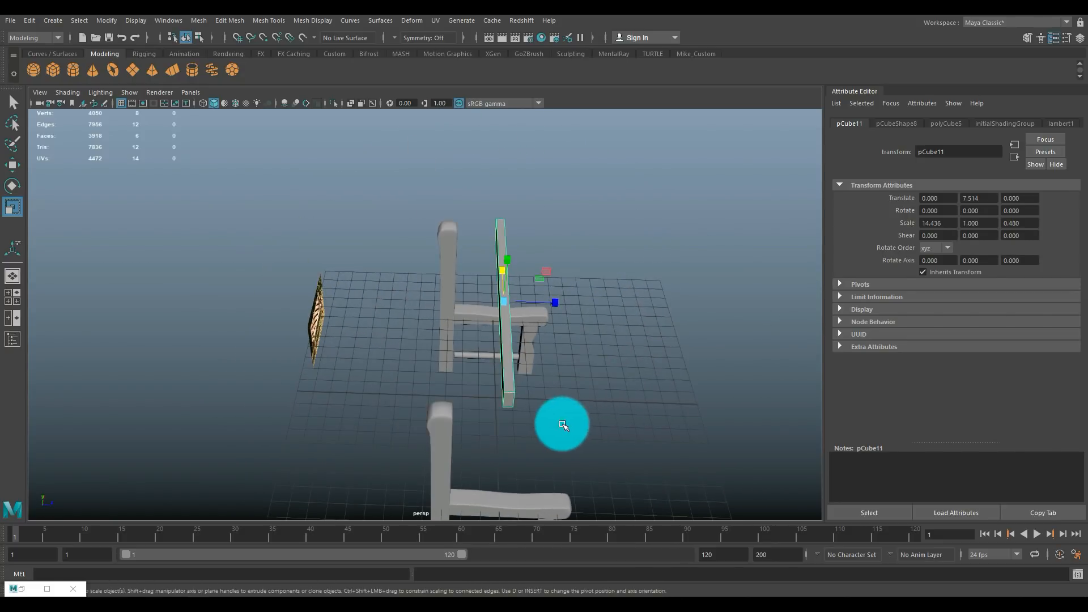
key(w)
drag(554, 303, 538, 381)
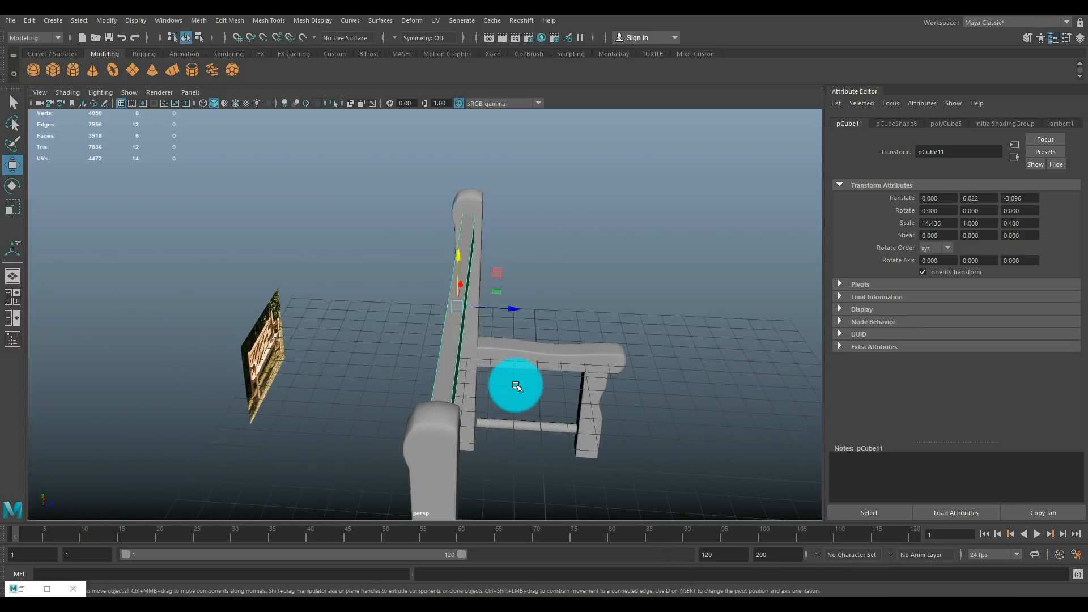
key(r)
alt+drag(496, 311, 512, 359)
scroll(536, 377, up, 3)
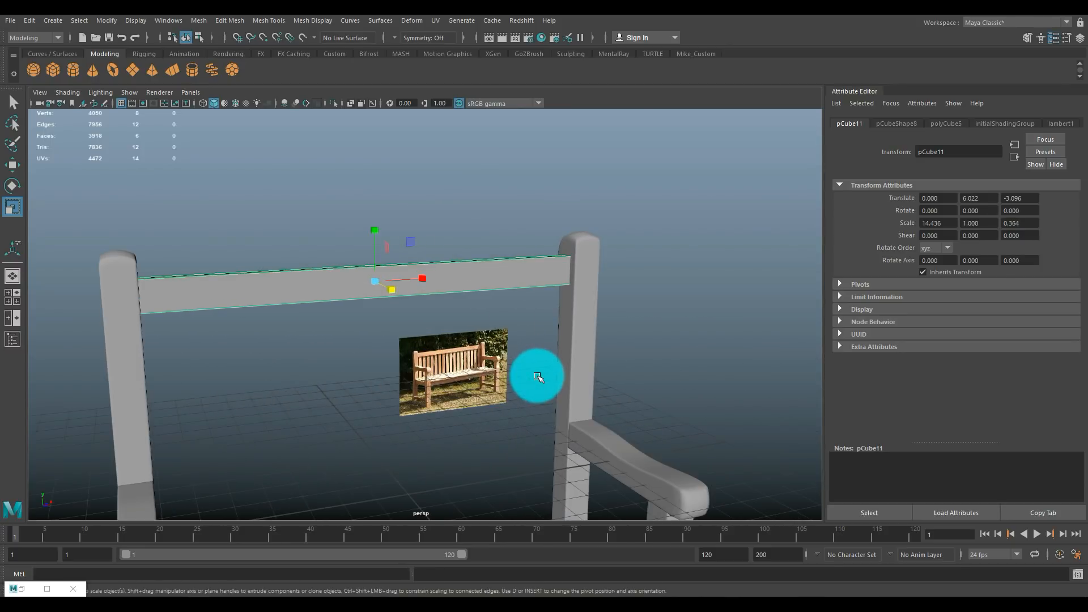
Step: Duplicate the top back rail and move the copy straight down to about Y 0.031, just above armrest level
scroll(541, 379, down, 4)
alt+drag(539, 384, 561, 341)
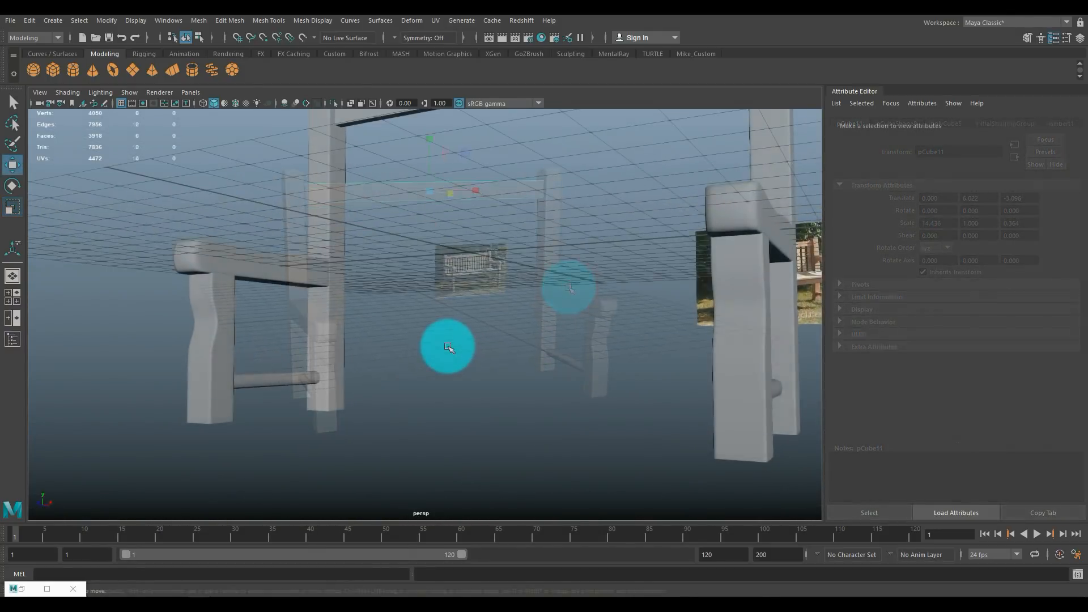
scroll(448, 343, down, 4)
alt+drag(448, 338, 534, 408)
click(433, 211)
alt+drag(425, 284, 587, 330)
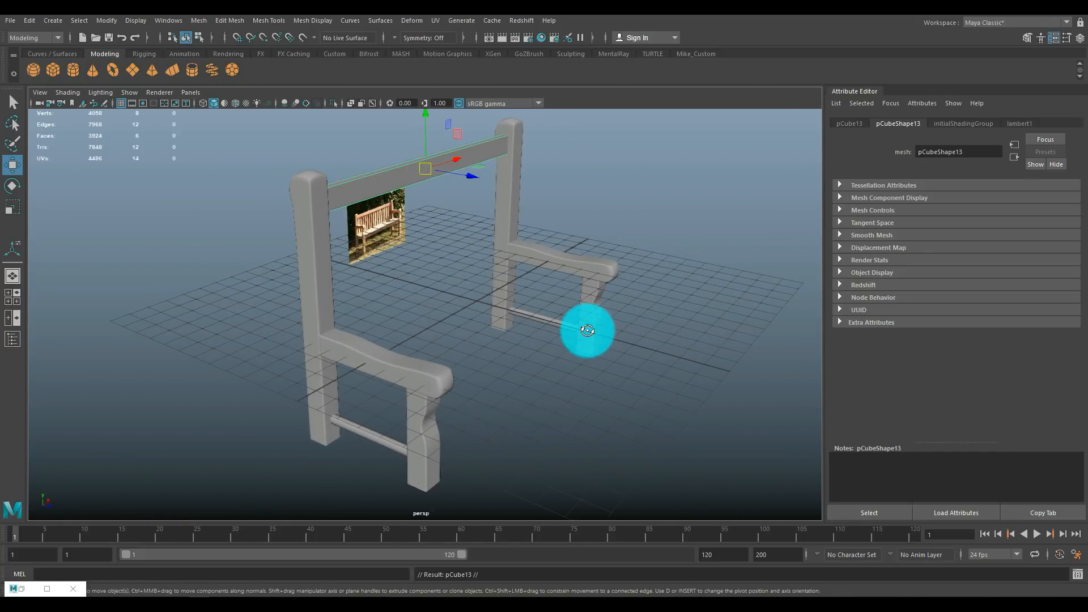
drag(429, 116, 432, 252)
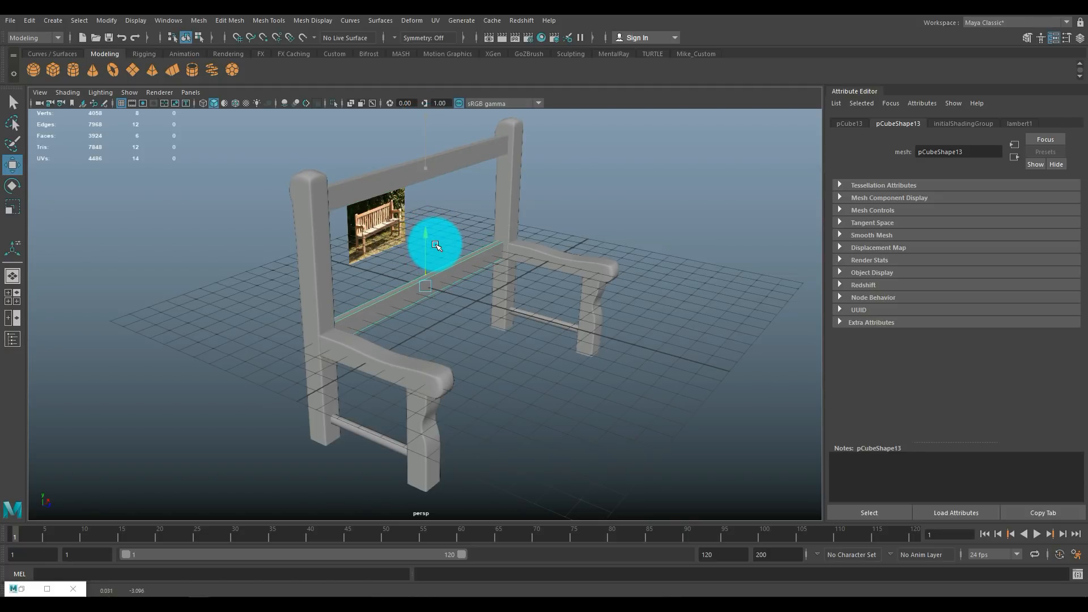
Step: Duplicate the lower back rail and rotate the copy -90 degrees so it stands vertically as a back slat
key(ctrl+d)
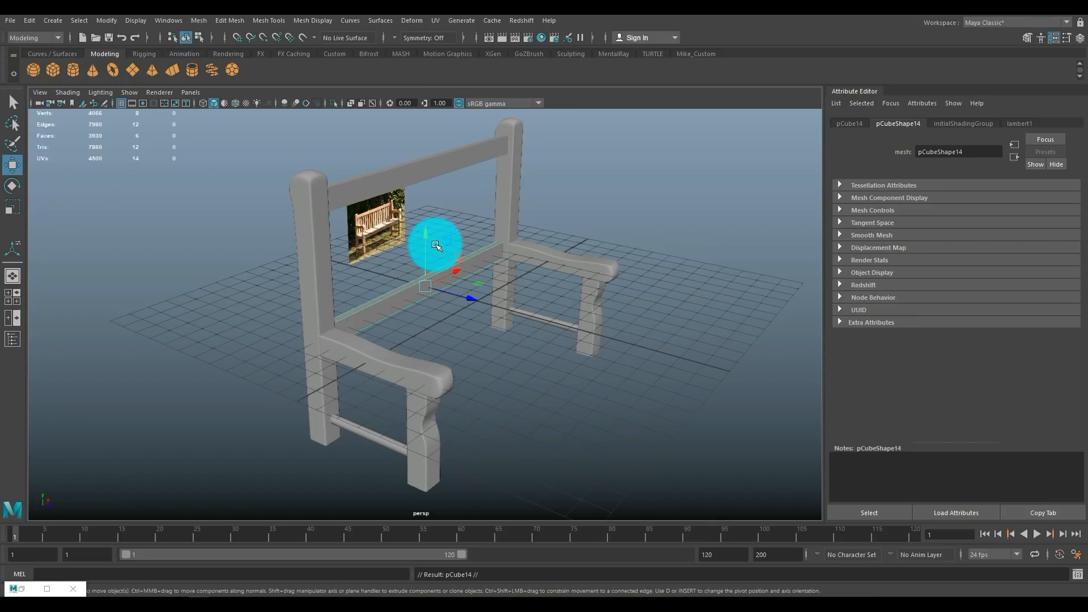
key(e)
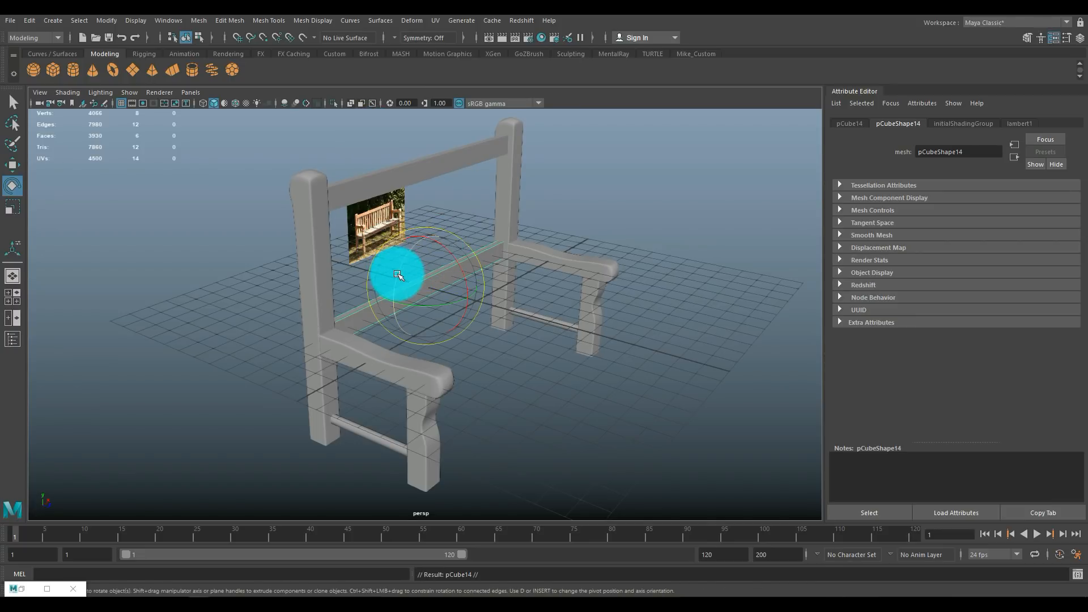
drag(399, 275, 471, 223)
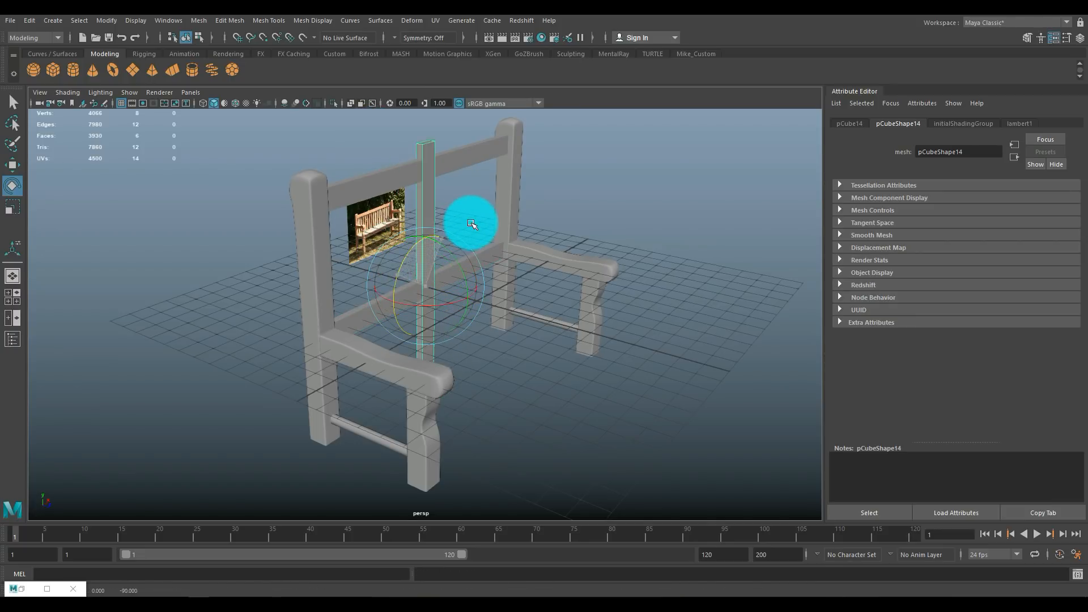
Step: Thin the vertical slat from front to back and shorten its length
key(r)
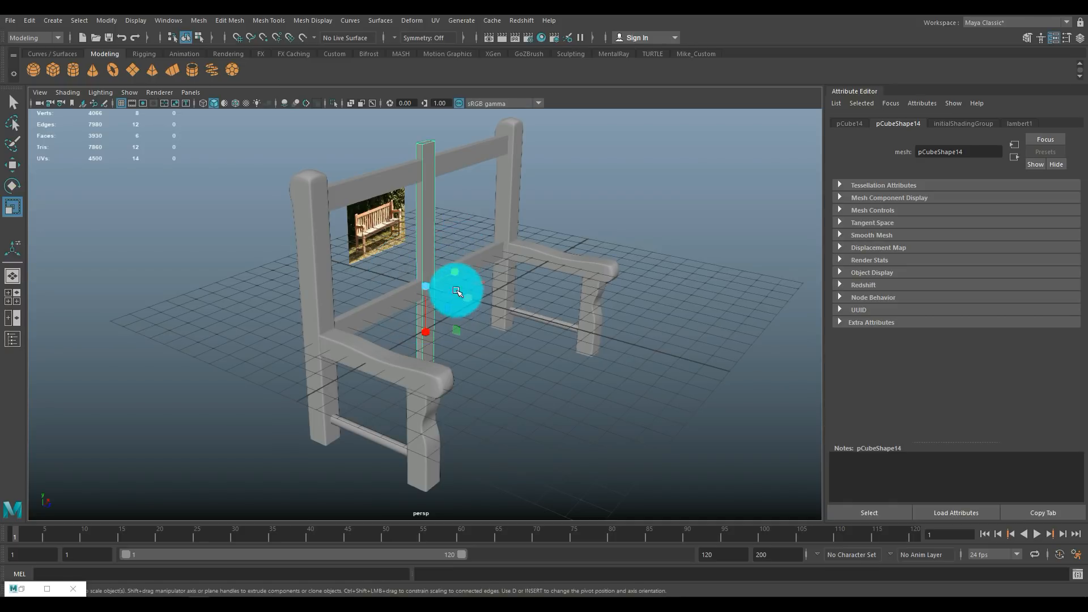
drag(465, 298, 459, 300)
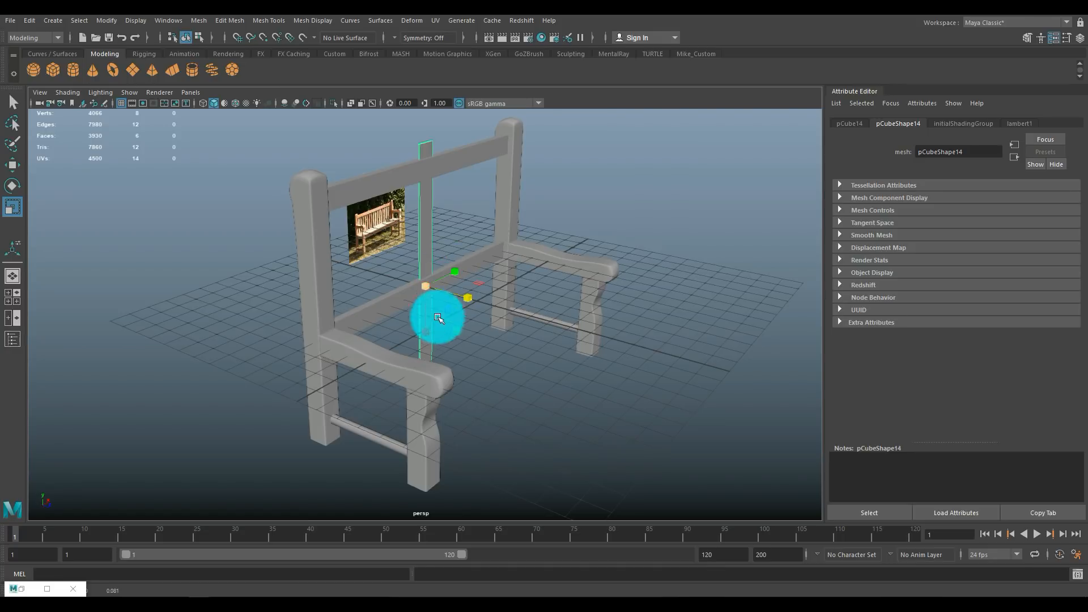
drag(428, 327, 428, 327)
Step: In the front view, move the slat's top vertices to Y 5.528 and its bottom vertices to Y 0.534, flush with the two rails
click(13, 316)
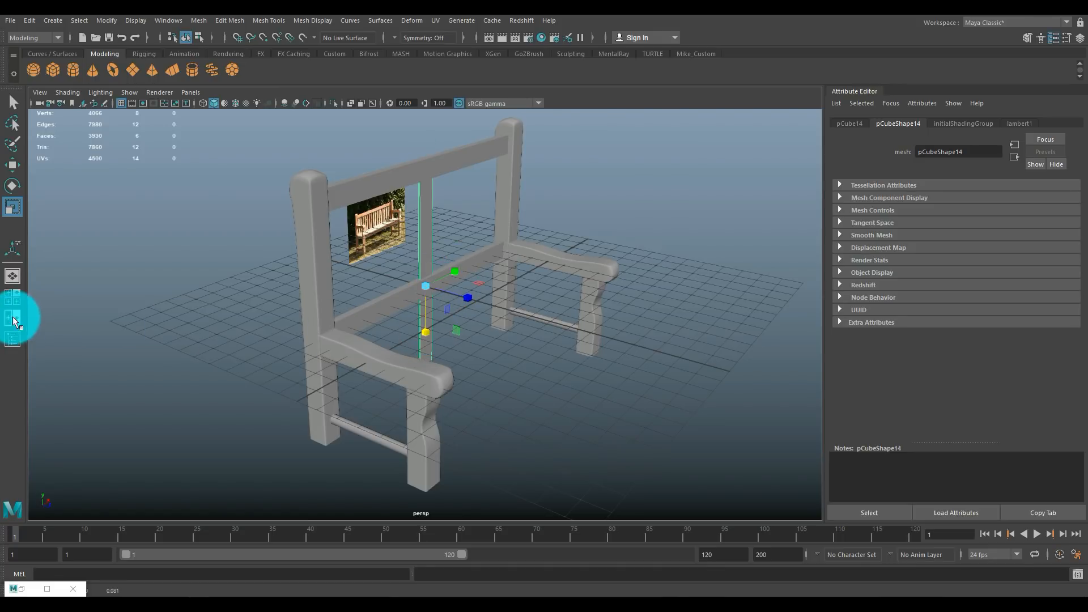
click(15, 297)
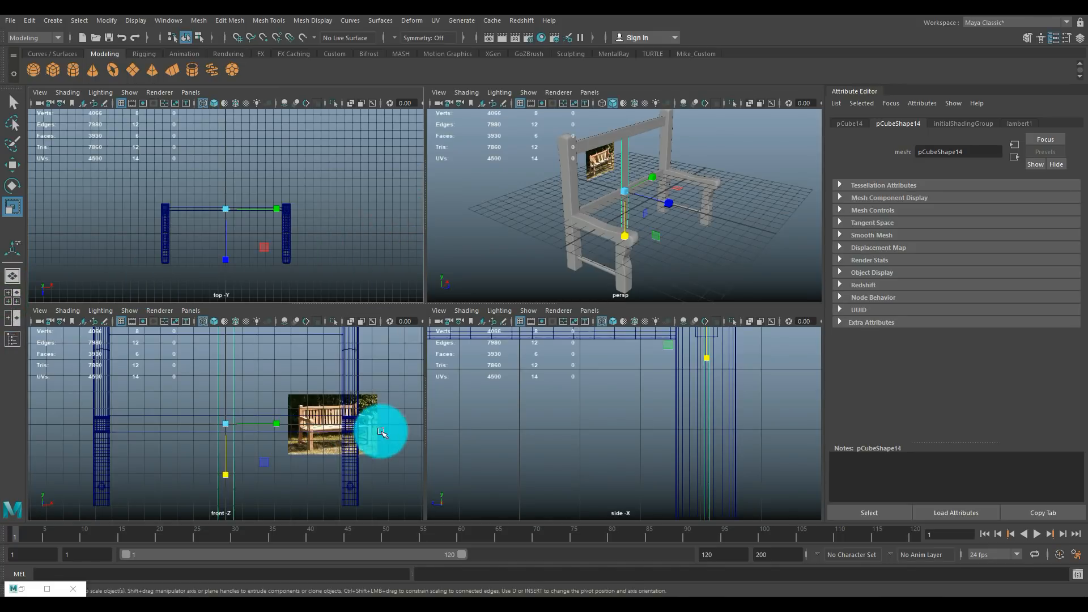
key(space)
alt+middle_drag(432, 241, 445, 377)
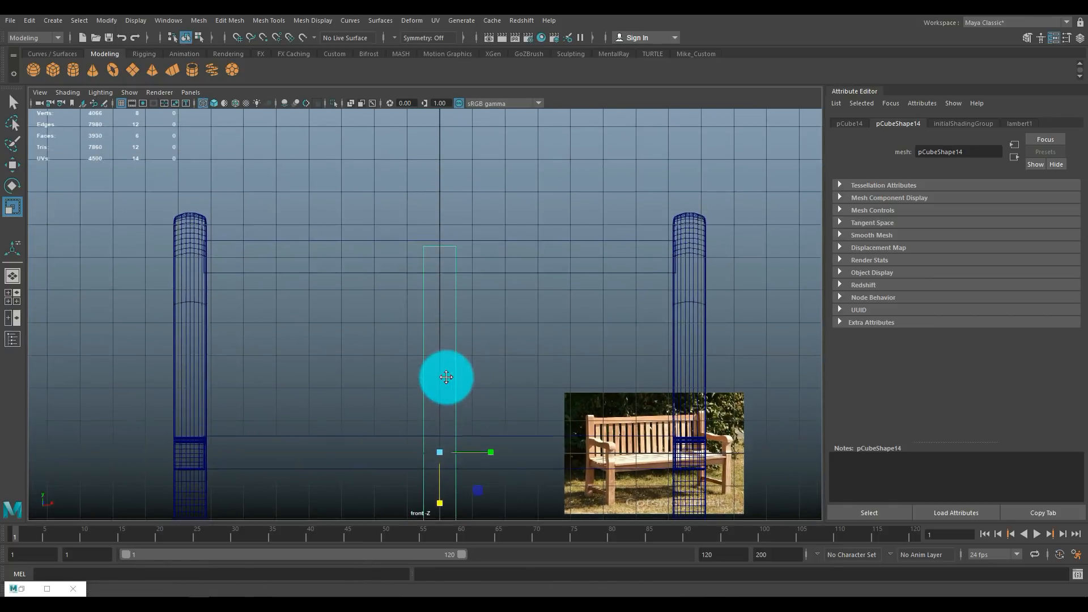
right_drag(456, 276, 456, 306)
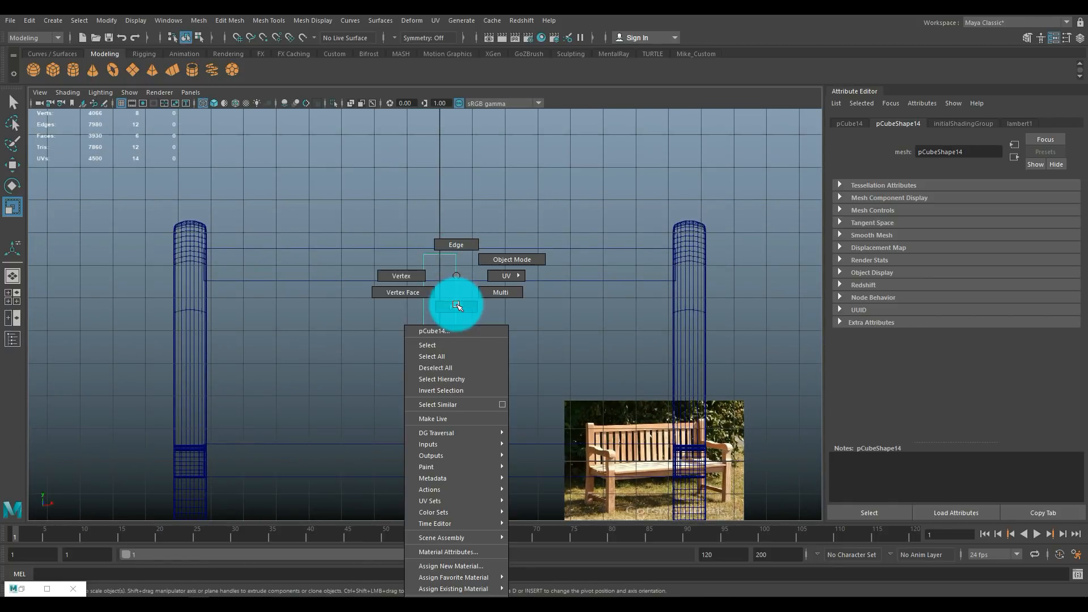
right_drag(407, 271, 407, 271)
drag(416, 240, 500, 280)
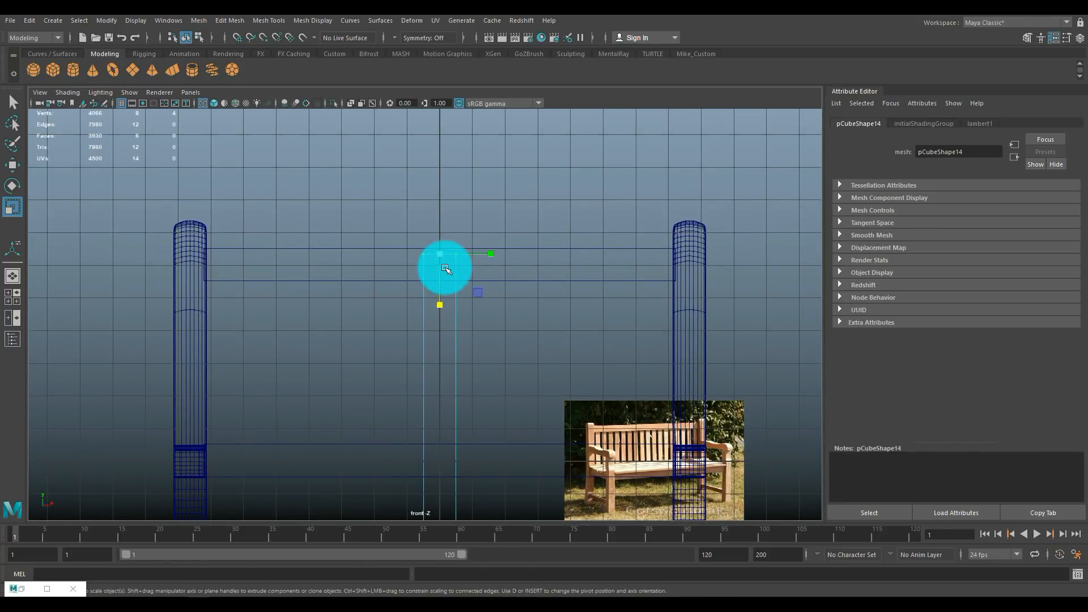
key(w)
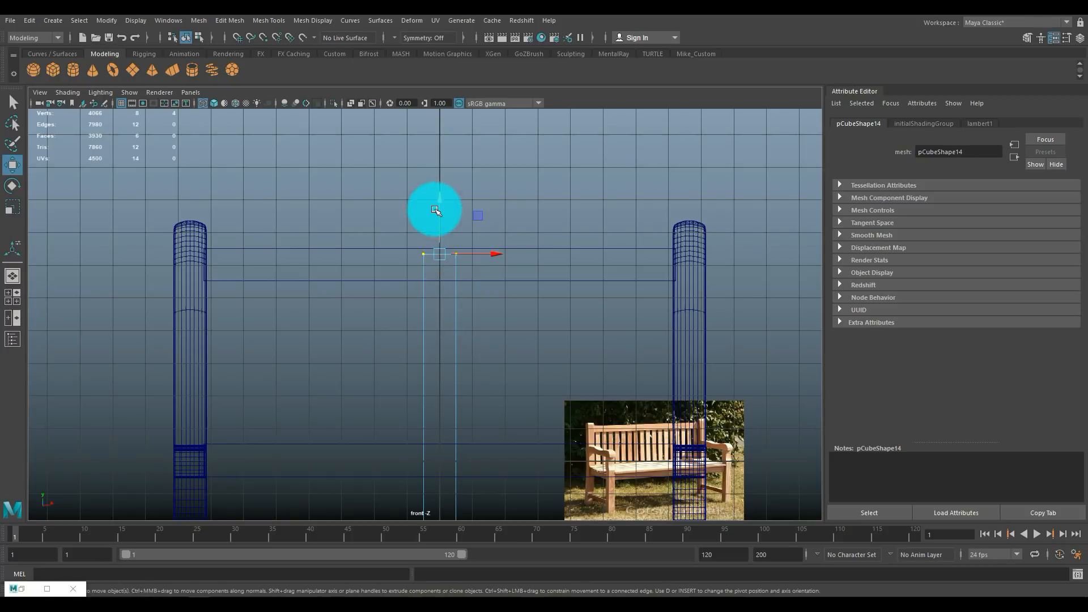
middle_drag(438, 199, 440, 224)
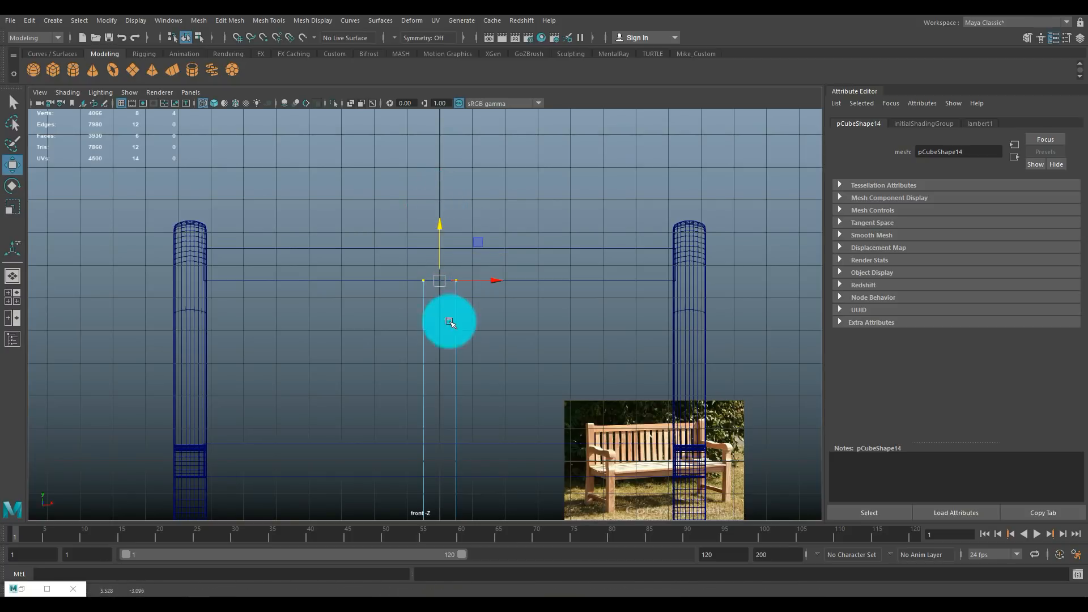
alt+middle_drag(468, 352, 461, 80)
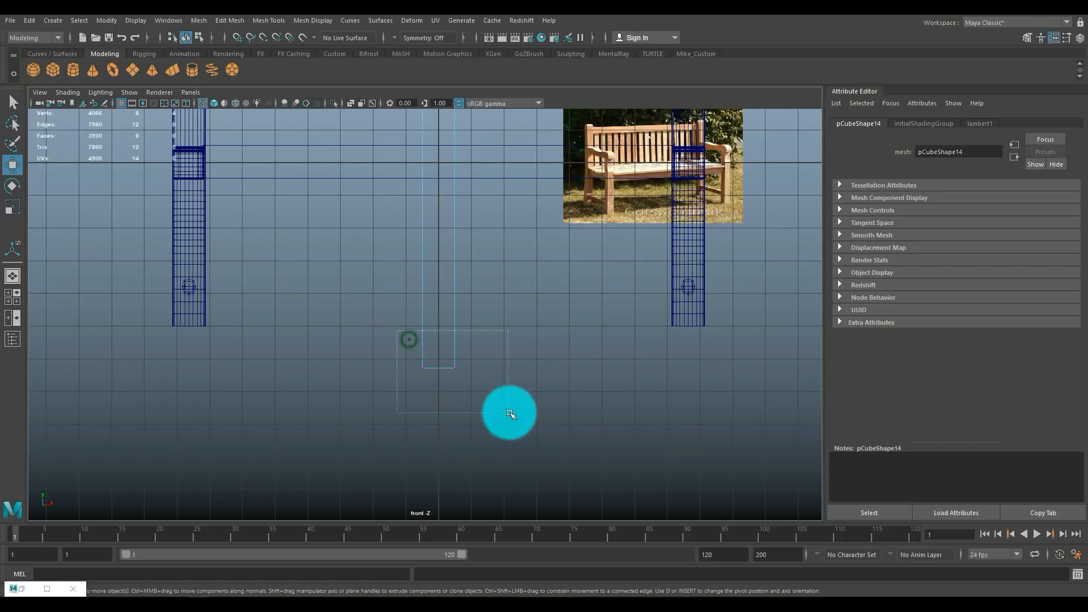
alt+middle_drag(452, 329, 462, 191)
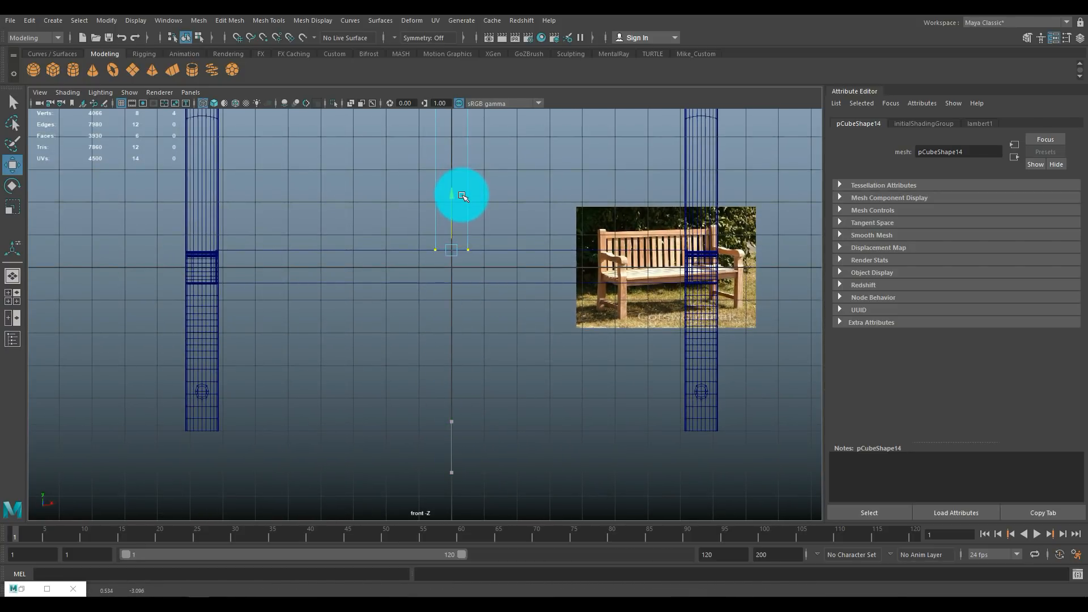
Step: Narrow the slat to about half its width by moving its right-side vertices in to the vertical centre line
scroll(476, 208, down, 4)
alt+middle_drag(482, 209, 511, 312)
scroll(513, 324, up, 1)
drag(472, 212, 544, 415)
mouse_move(542, 313)
mouse_down()
mouse_move(539, 299)
mouse_move(525, 304)
mouse_up()
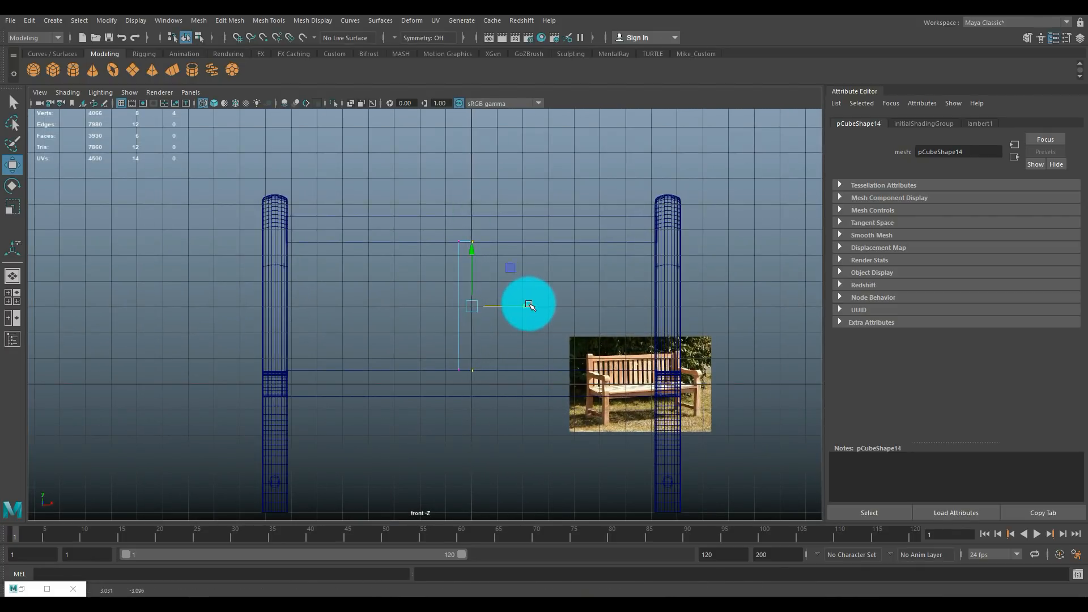
Step: Return the slat to object mode, slide it along X to beside the left rear post, and switch back to the perspective view
right_drag(460, 268, 490, 243)
drag(528, 386, 20, 306)
key(space)
key(space)
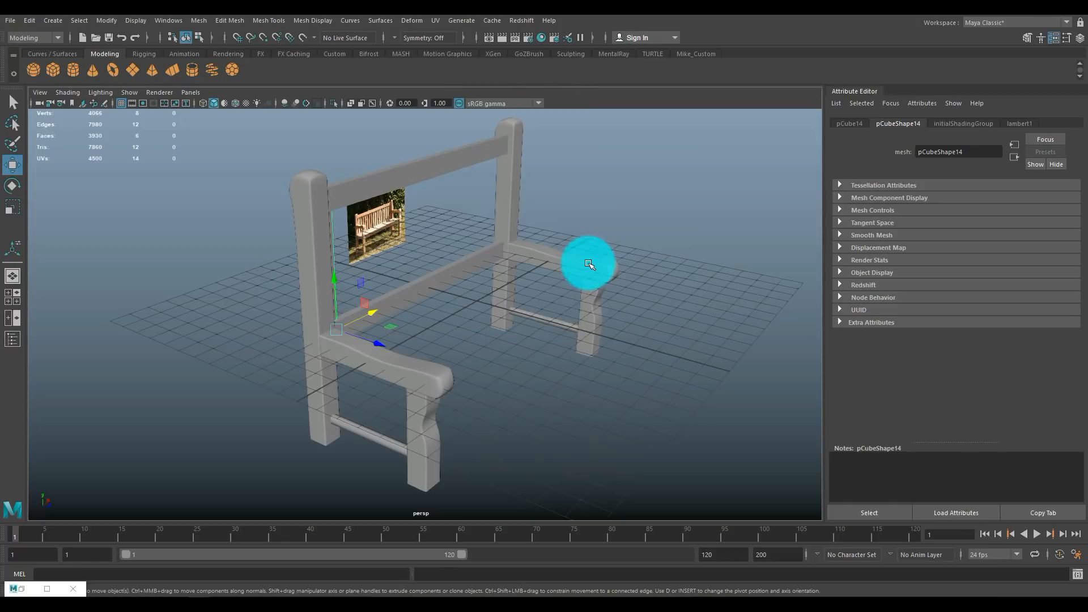
Step: Duplicate the first slat and offset the copy along X, leaving a narrow gap between the two
alt+drag(578, 340, 498, 349)
right_drag(444, 249, 485, 236)
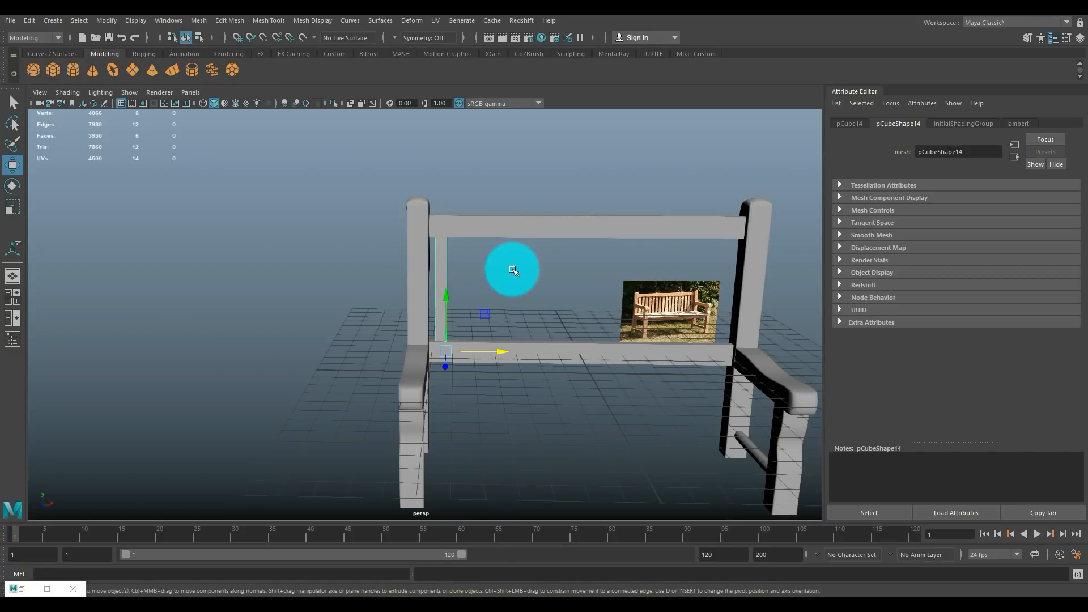
drag(506, 352, 520, 357)
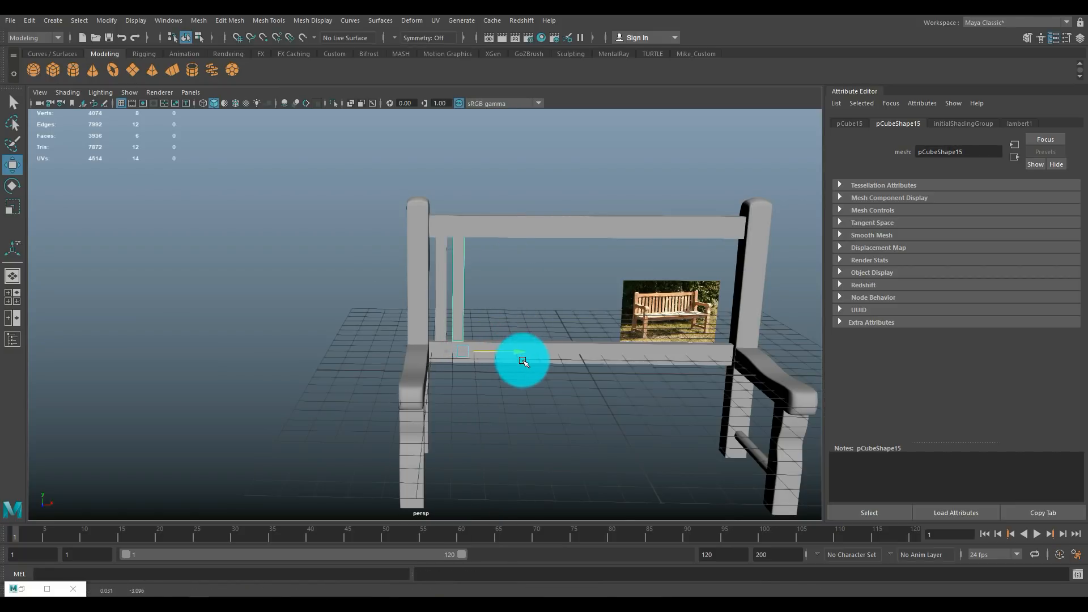
Step: Repeat the duplicate with the same offset until evenly spaced slats fill the back up to the opposite post
key(shift+d)
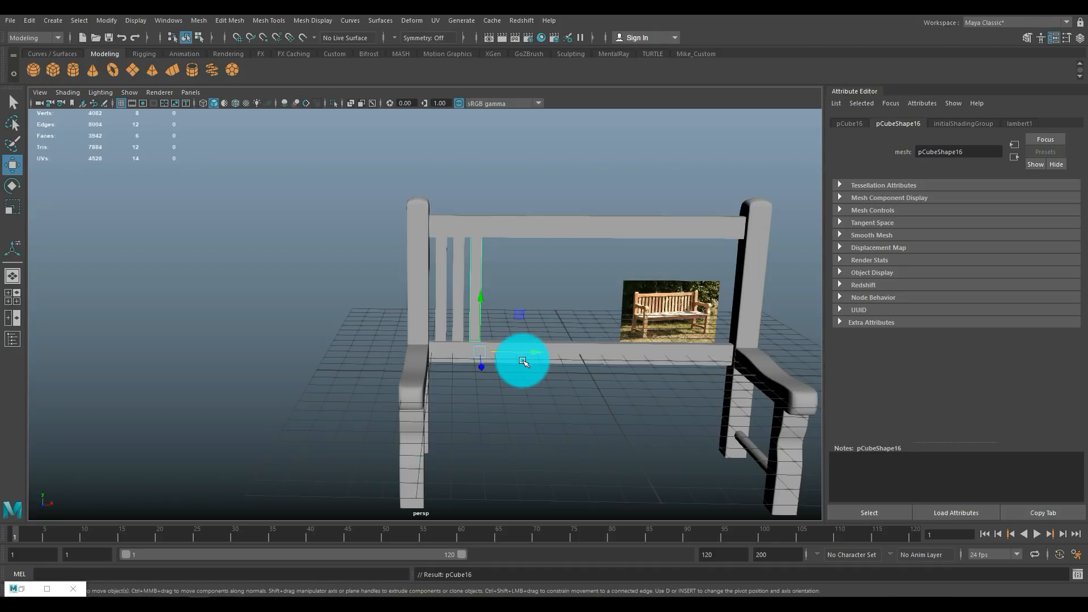
key(shift+d)
key(shift+d)
key(shift+d)
key(shift+d)
key(shift+d)
key(shift+d)
key(shift+d)
key(shift+d)
key(shift+d)
key(shift+d)
key(shift+d)
key(shift+d)
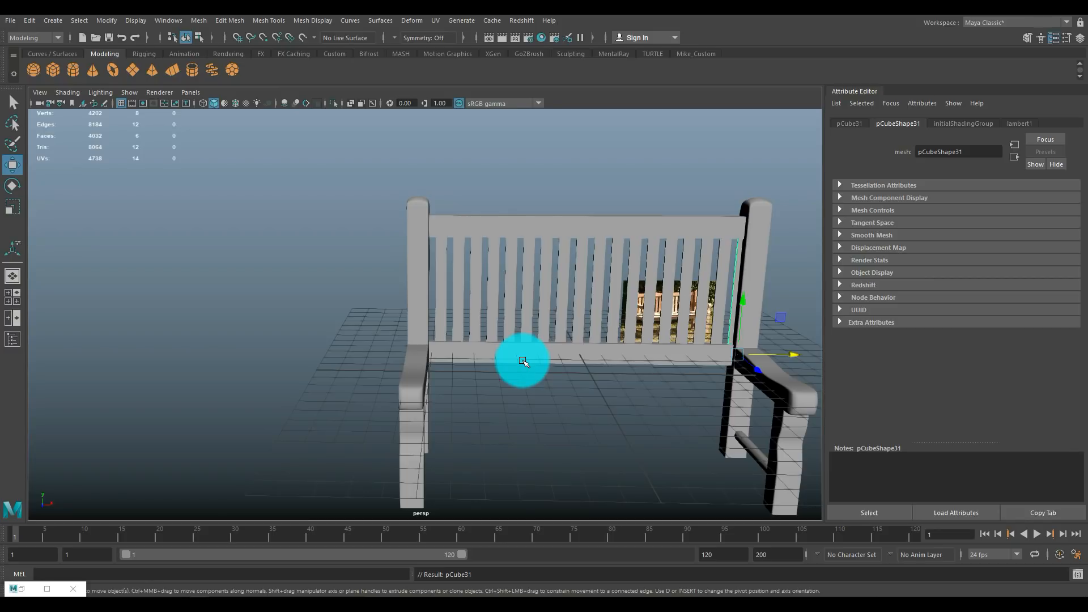
Step: Select all the back slats without the rails and side frames, and shift them slightly along X to even the gaps at the posts
drag(437, 192, 740, 350)
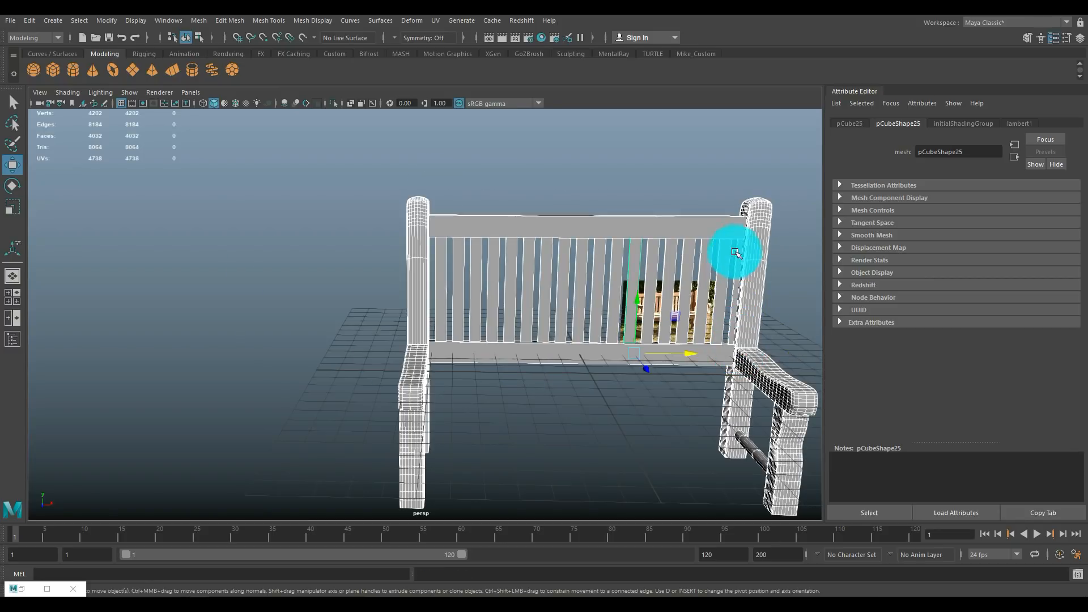
ctrl+click(722, 233)
ctrl+click(748, 238)
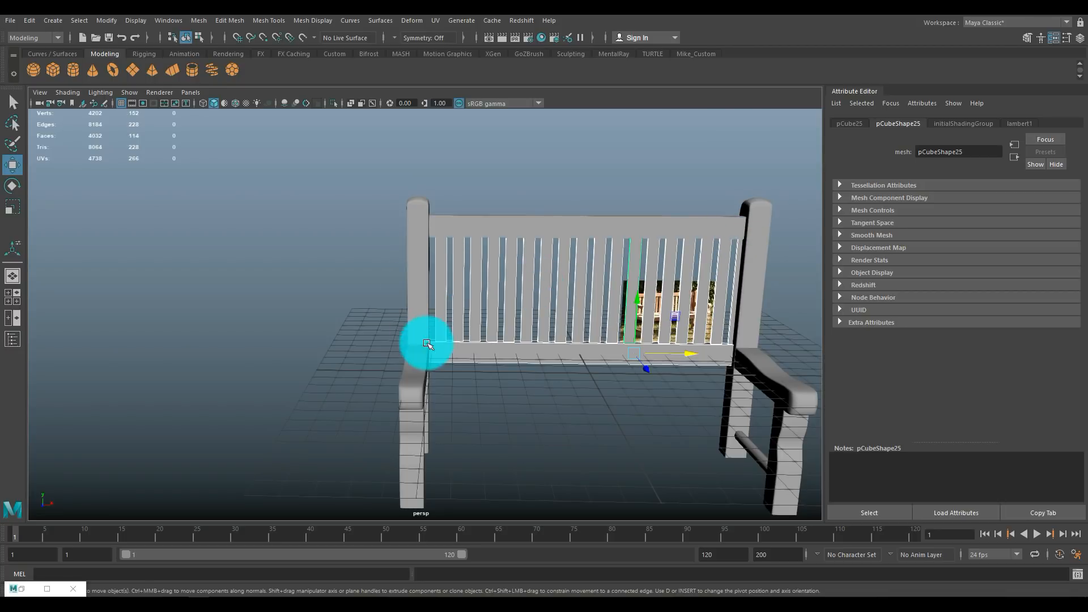
drag(663, 362, 688, 358)
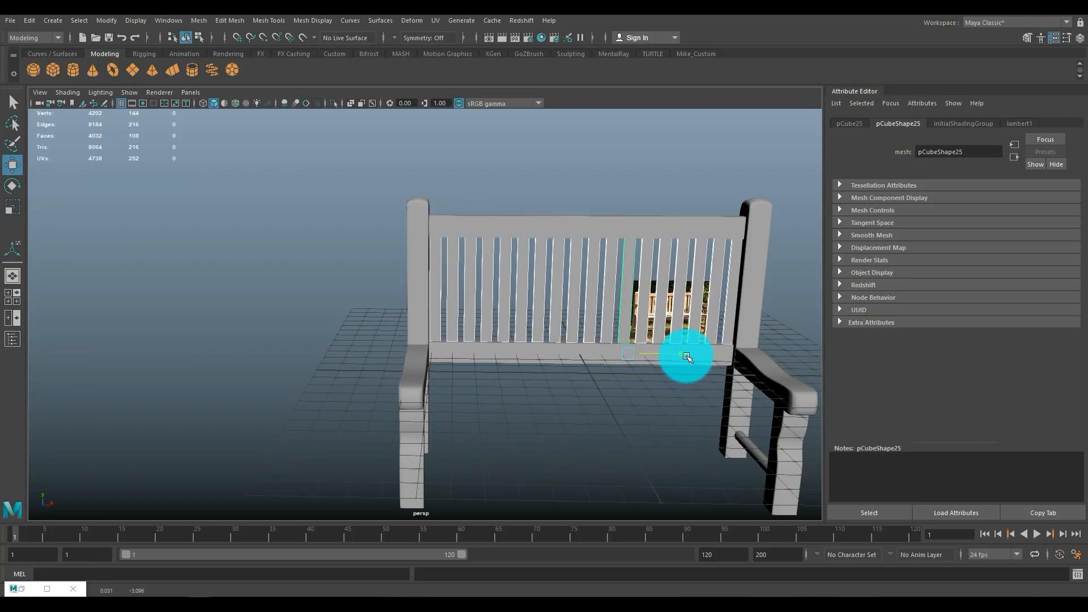
click(556, 163)
scroll(502, 277, down, 5)
alt+drag(436, 352, 518, 369)
scroll(559, 369, up, 5)
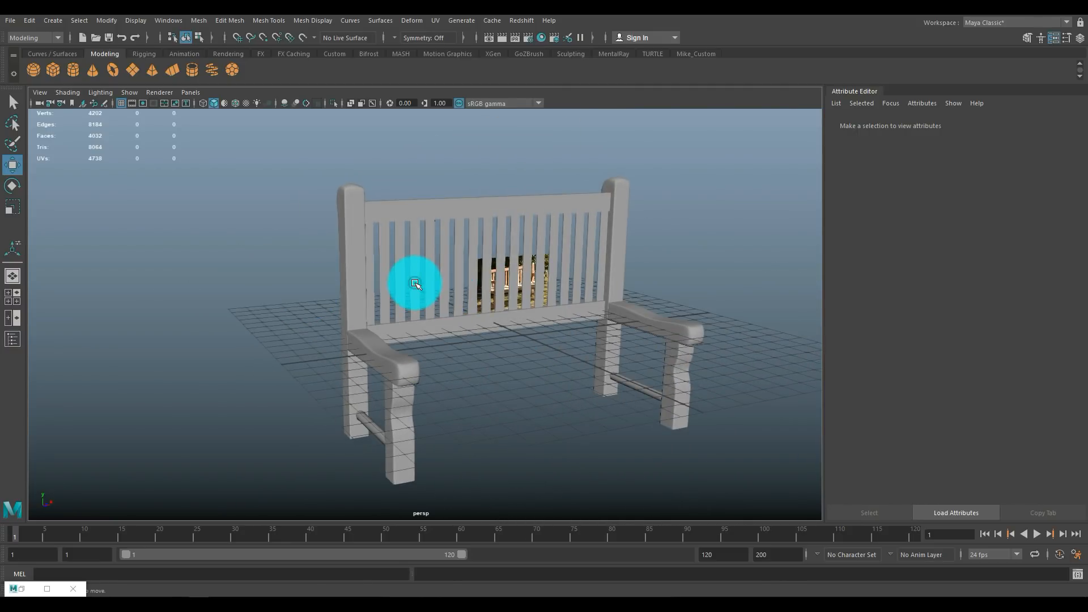
Step: Duplicate one back slat, move the copy forward to Z 7.237, and rotate it flat, parallel to the bench back
click(415, 283)
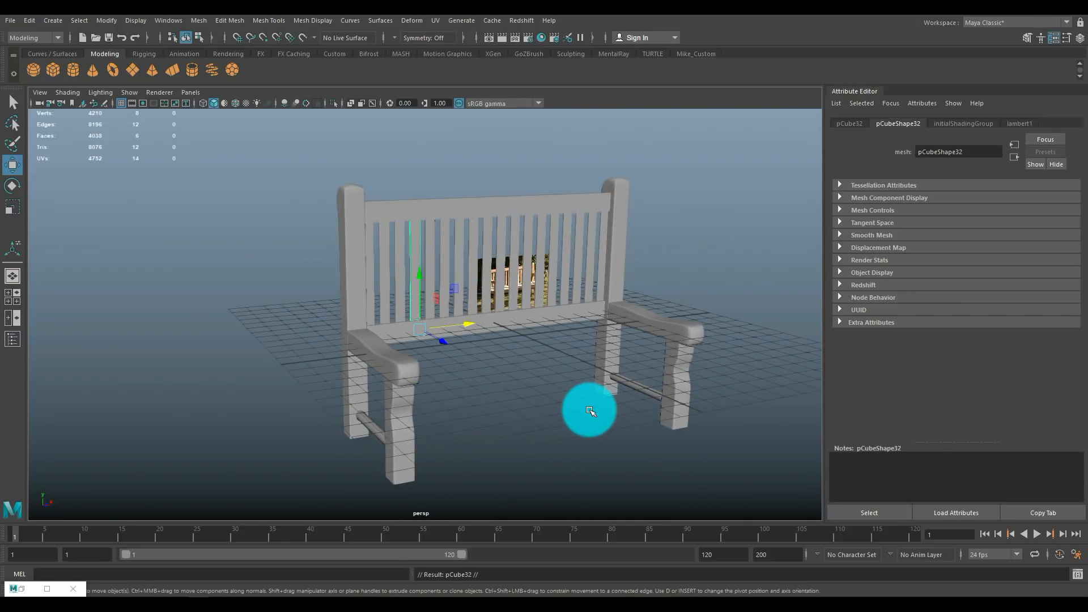
drag(440, 340, 555, 432)
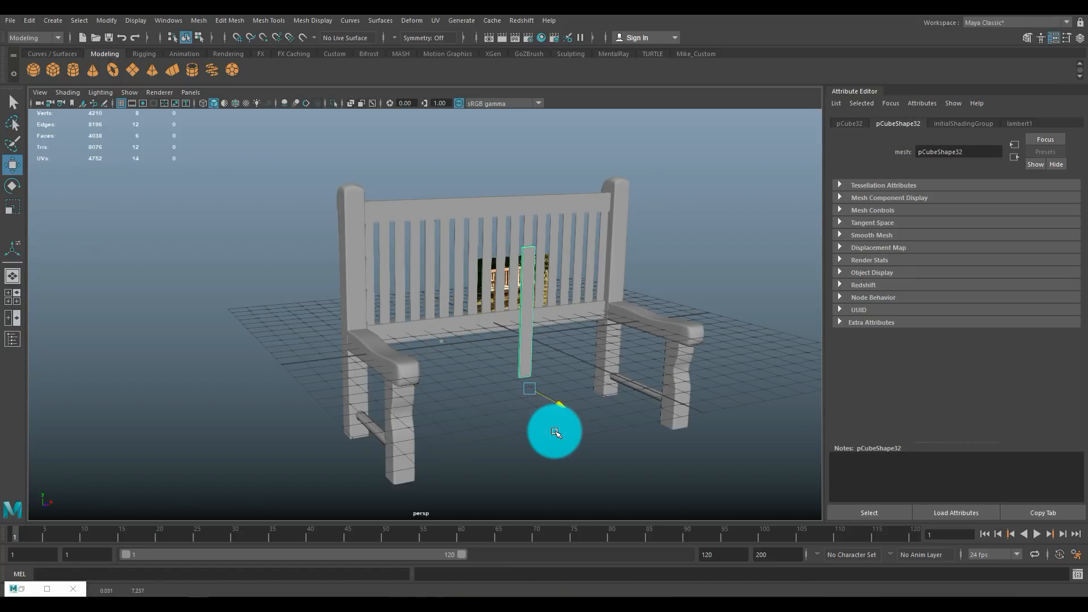
key(e)
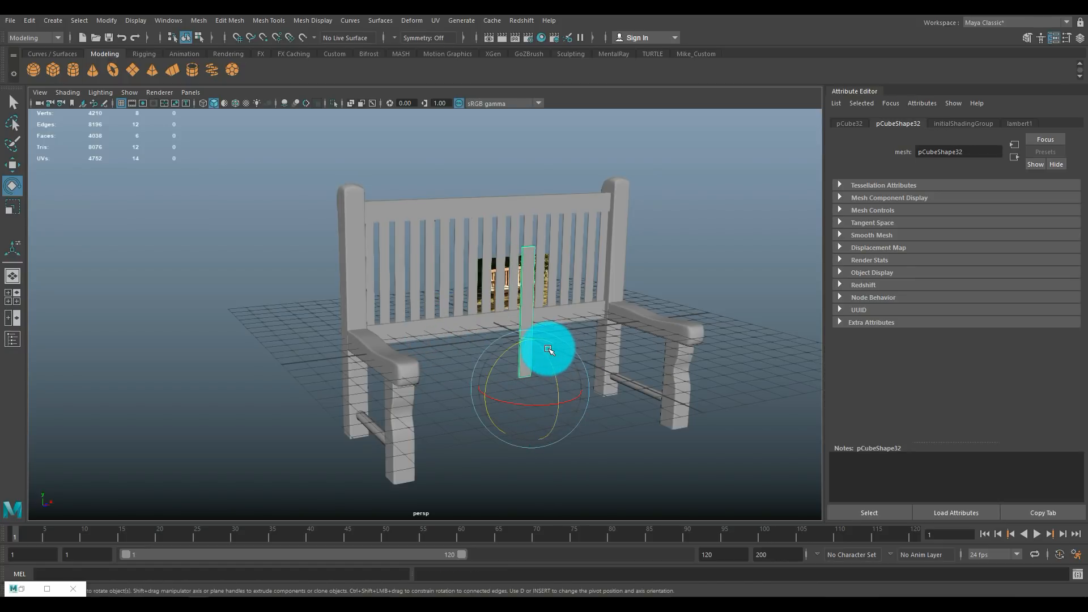
drag(547, 352, 611, 440)
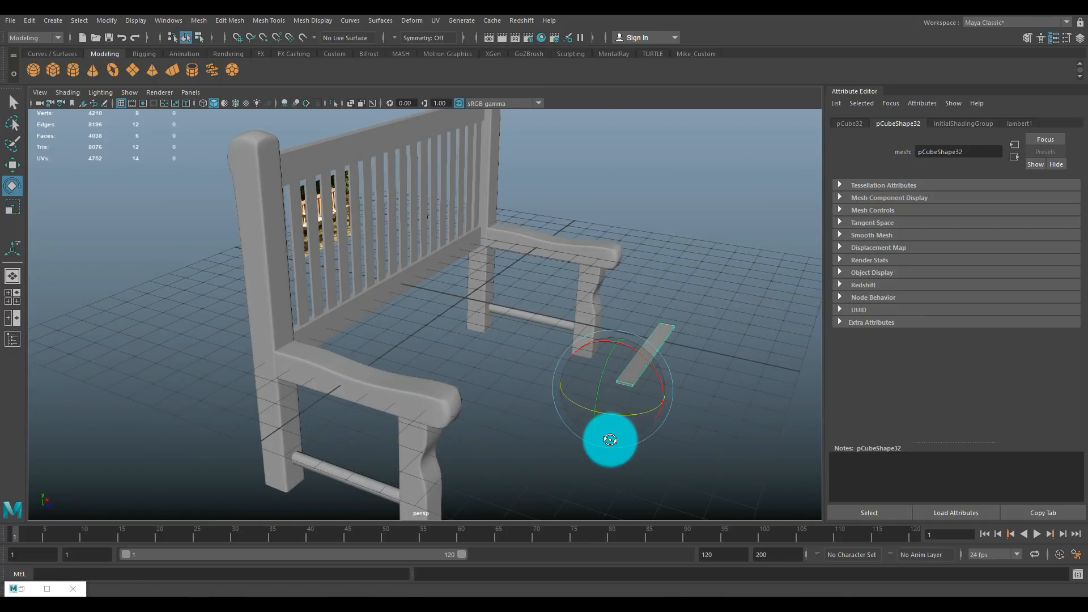
Step: Scale the flat slat up into a long, wider seat plank
key(r)
drag(613, 388, 786, 387)
drag(614, 387, 774, 380)
drag(606, 433, 594, 470)
Step: Center the seat plank's pivot and, in the top view, move the plank to the grid origin between the side frames
key(w)
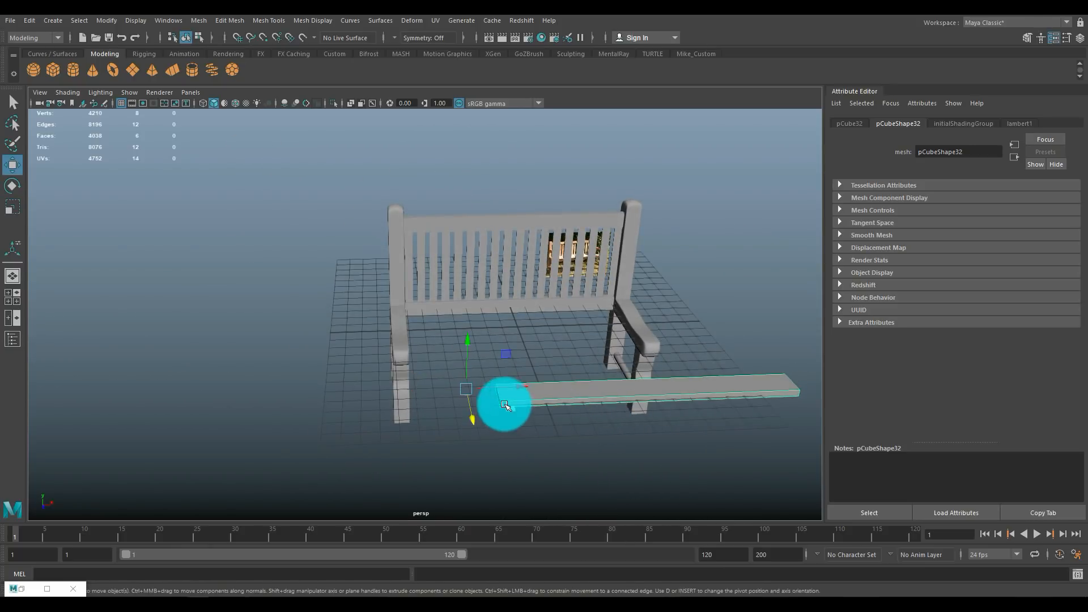
click(117, 20)
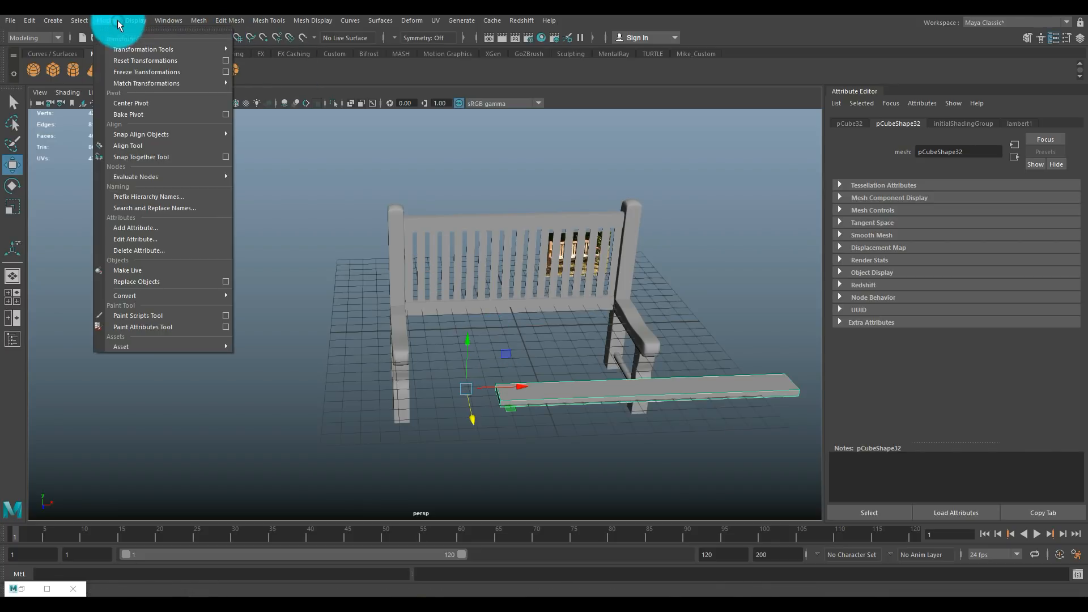
click(162, 106)
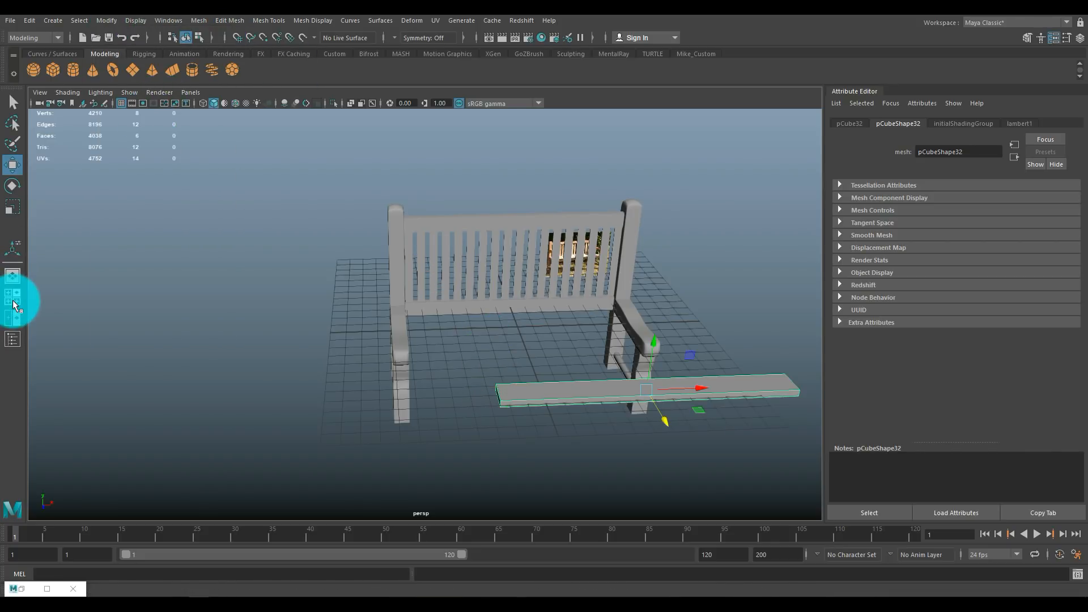
key(space)
key(space)
scroll(499, 301, down, 3)
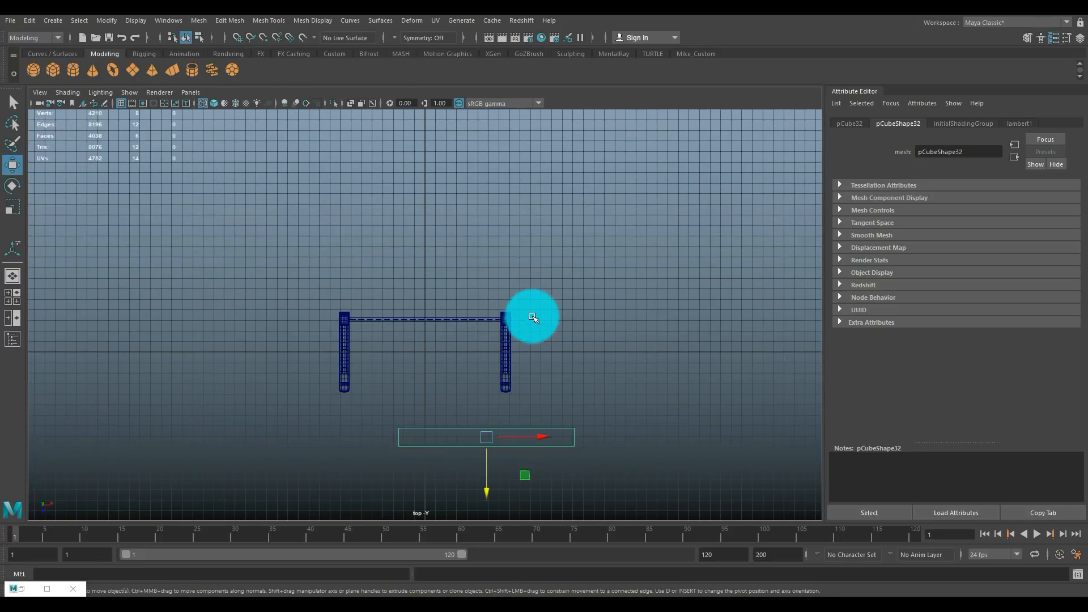
drag(486, 438, 430, 358)
Step: Scale the seat plank's length to reach both side frames, reduce its depth to a narrow slat, and return to the perspective view
scroll(498, 394, up, 4)
key(r)
drag(396, 402, 375, 399)
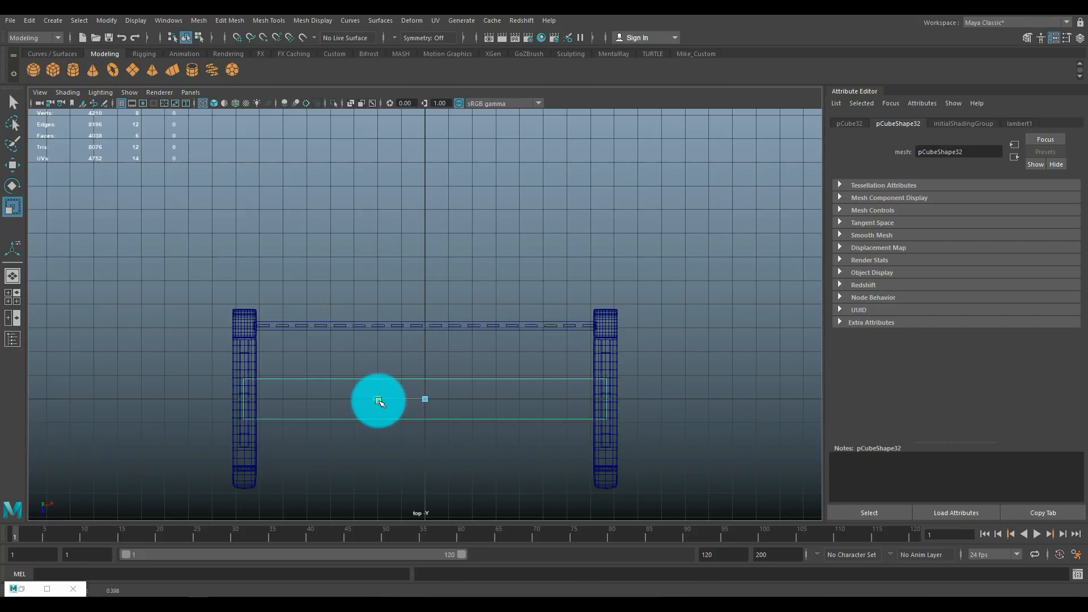
drag(425, 352, 428, 378)
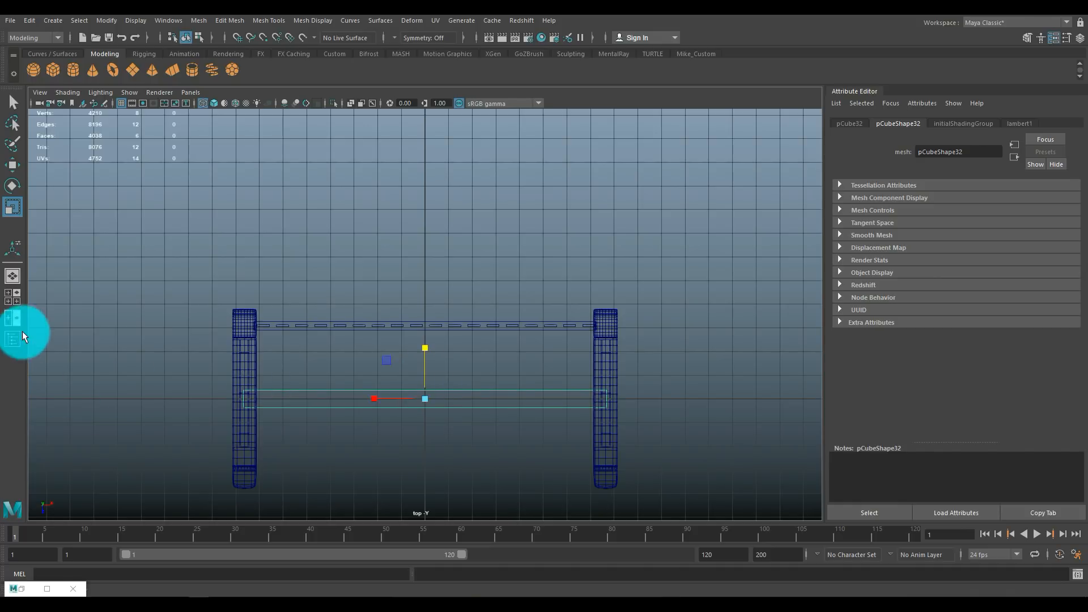
click(11, 299)
key(space)
alt+drag(569, 320, 651, 321)
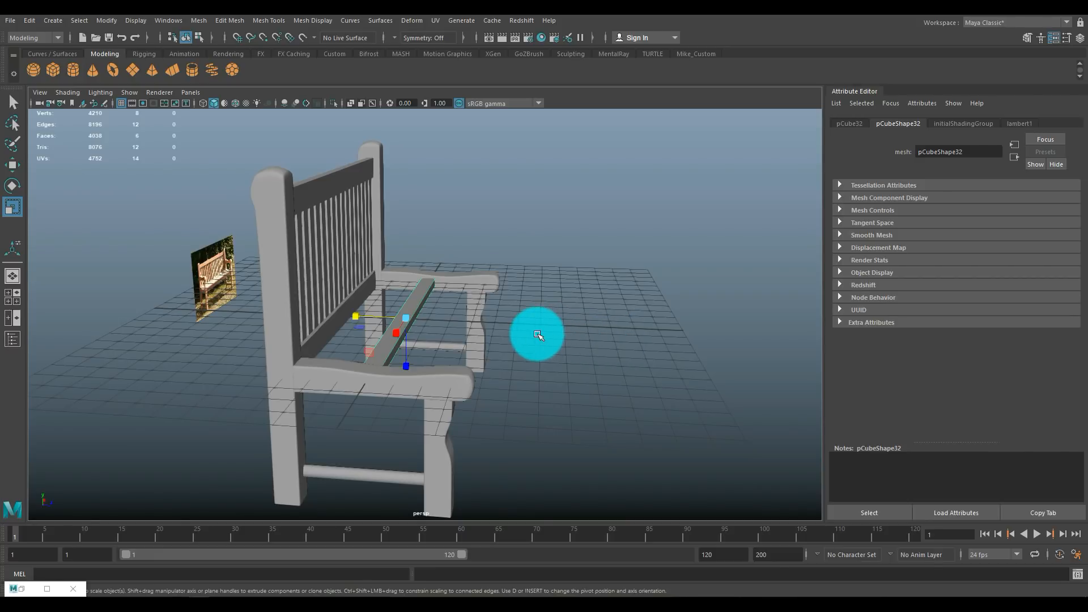
Step: Move the seat plank down and forward to sit between the front legs, and slightly reduce its thickness
key(w)
drag(408, 262, 512, 378)
key(f)
scroll(585, 389, down, 3)
drag(429, 261, 429, 271)
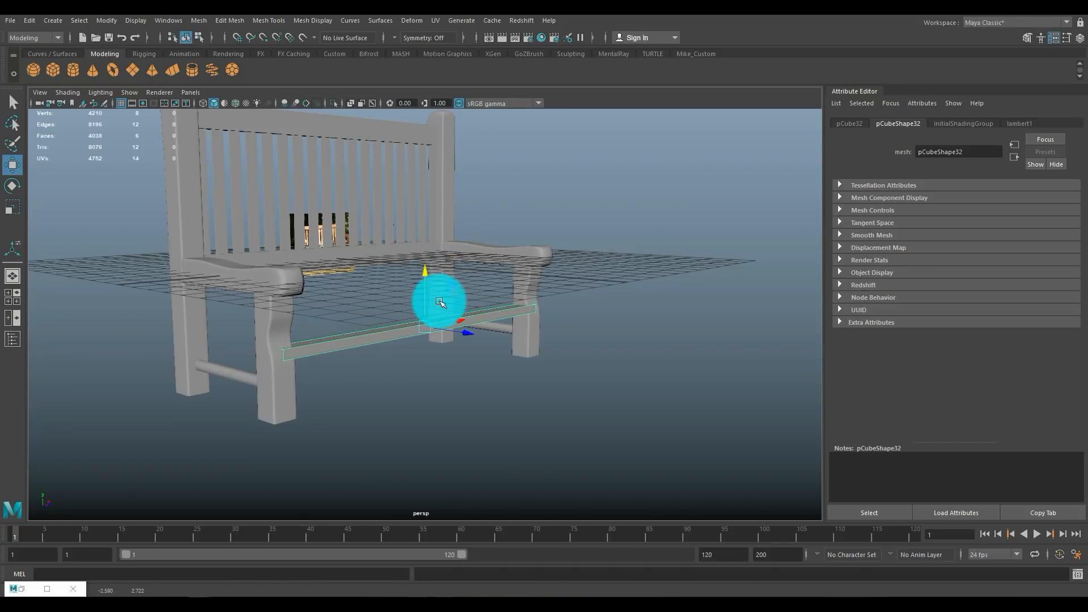
scroll(486, 352, up, 4)
alt+drag(485, 360, 520, 359)
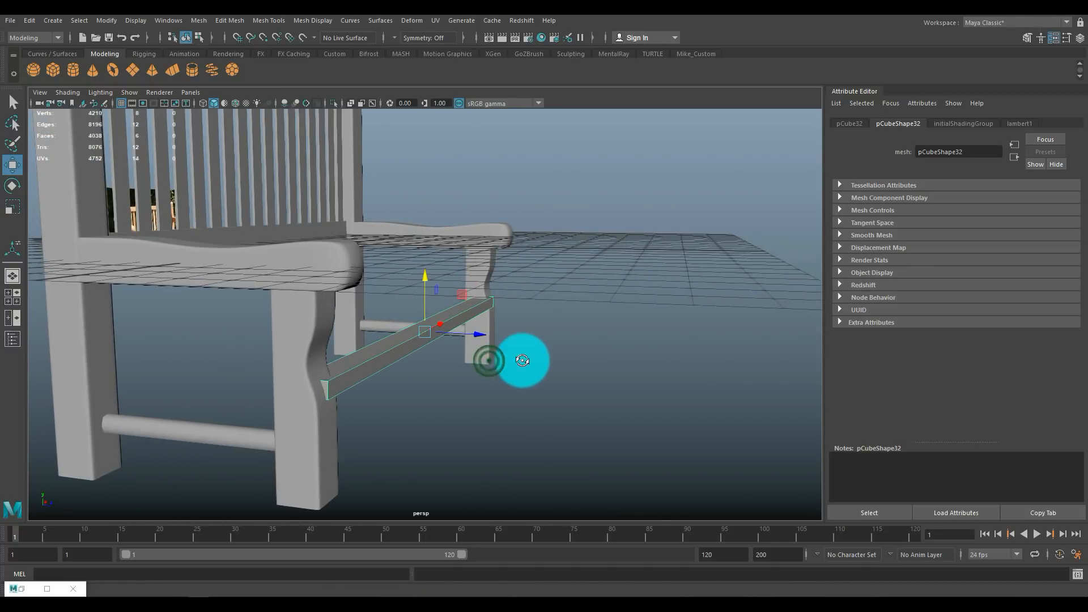
drag(424, 278, 424, 266)
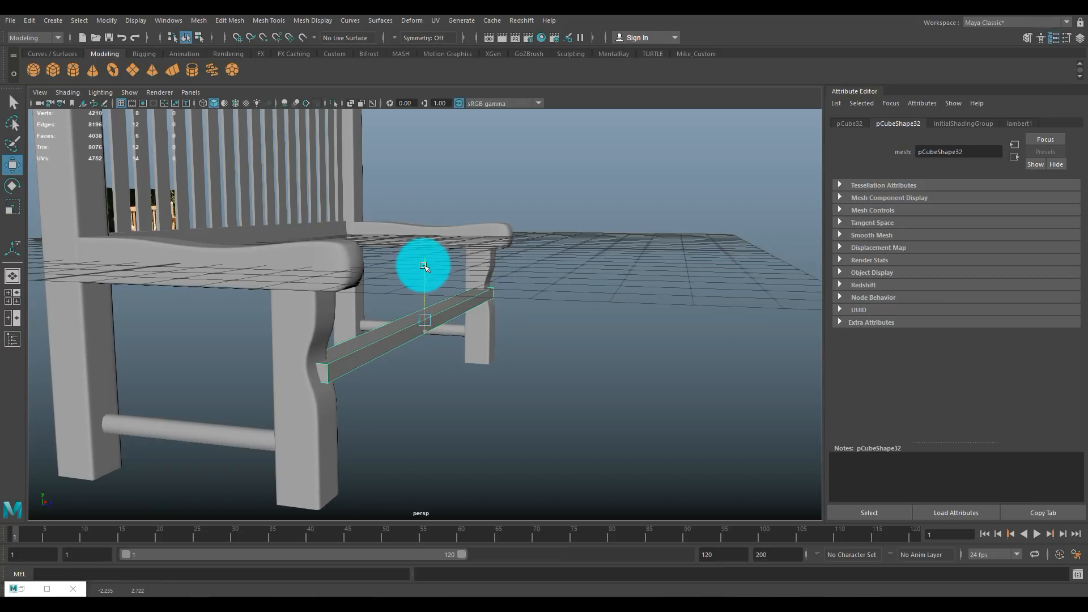
key(r)
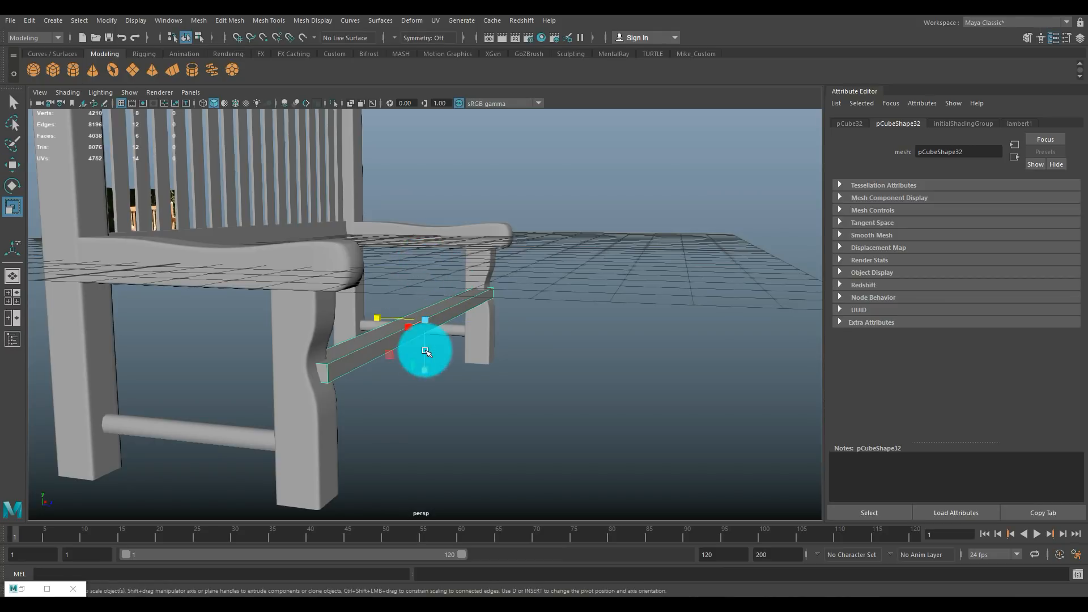
drag(426, 370, 427, 369)
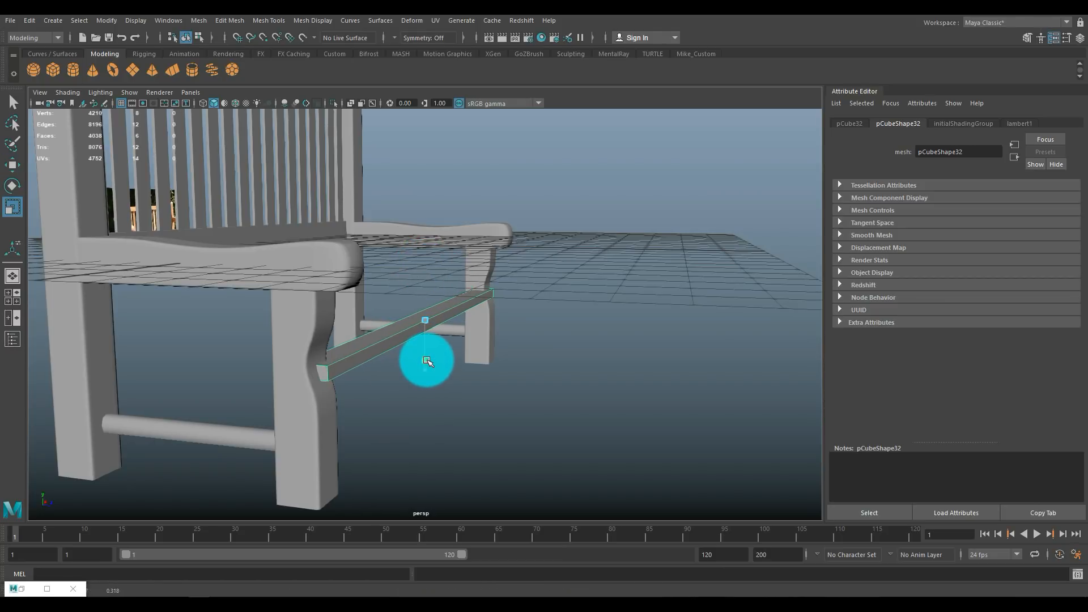
Step: Move the seat plank forward, clear of the front legs
alt+drag(469, 357, 529, 386)
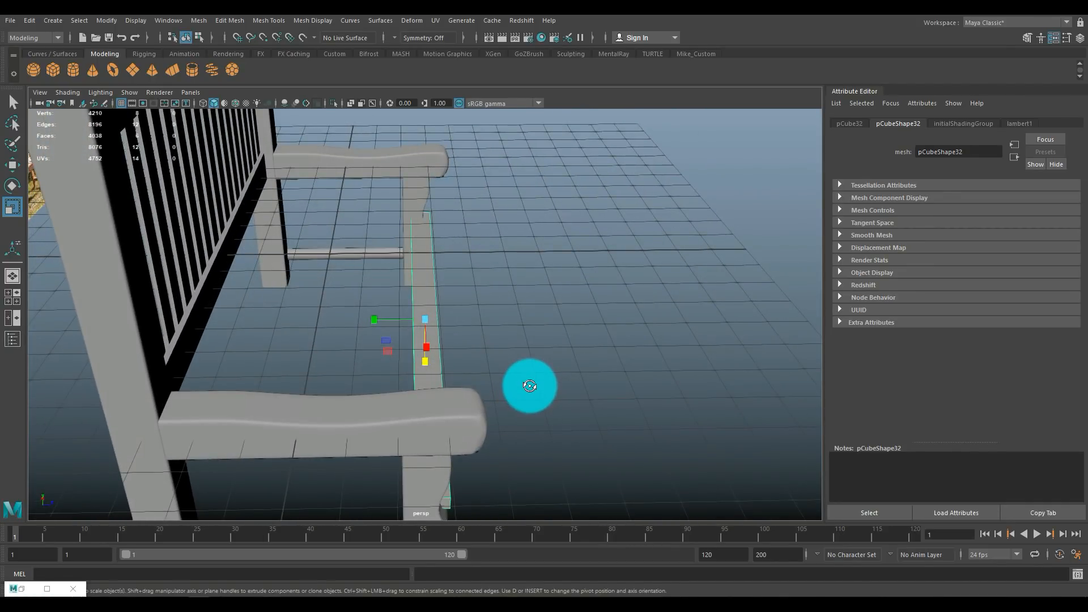
key(w)
drag(479, 319, 537, 309)
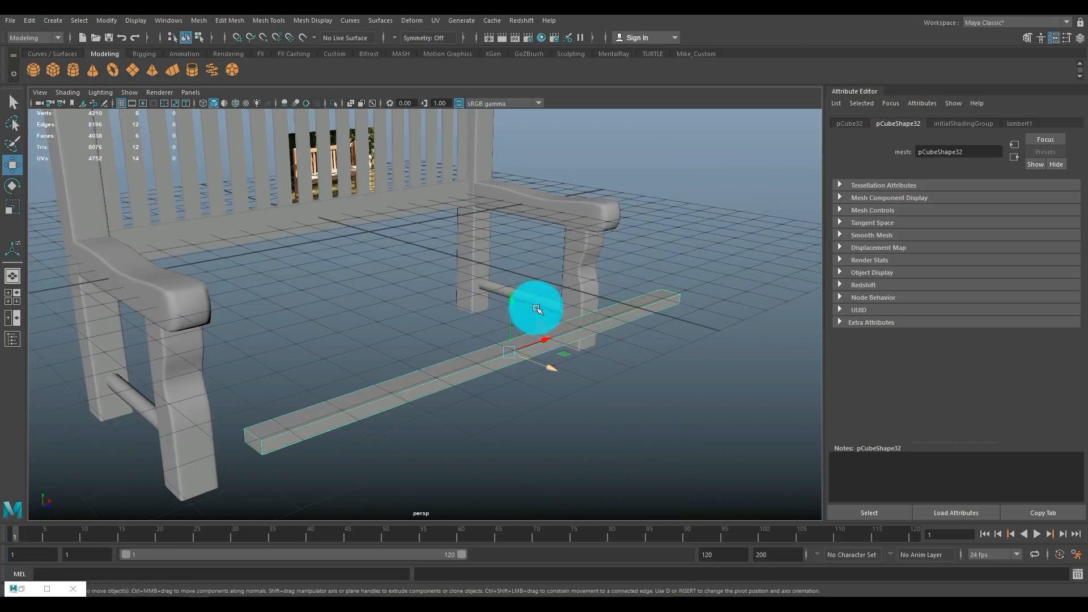
Step: Bevel the plank's four long edges with 2 segments
right_click(585, 327)
click(585, 244)
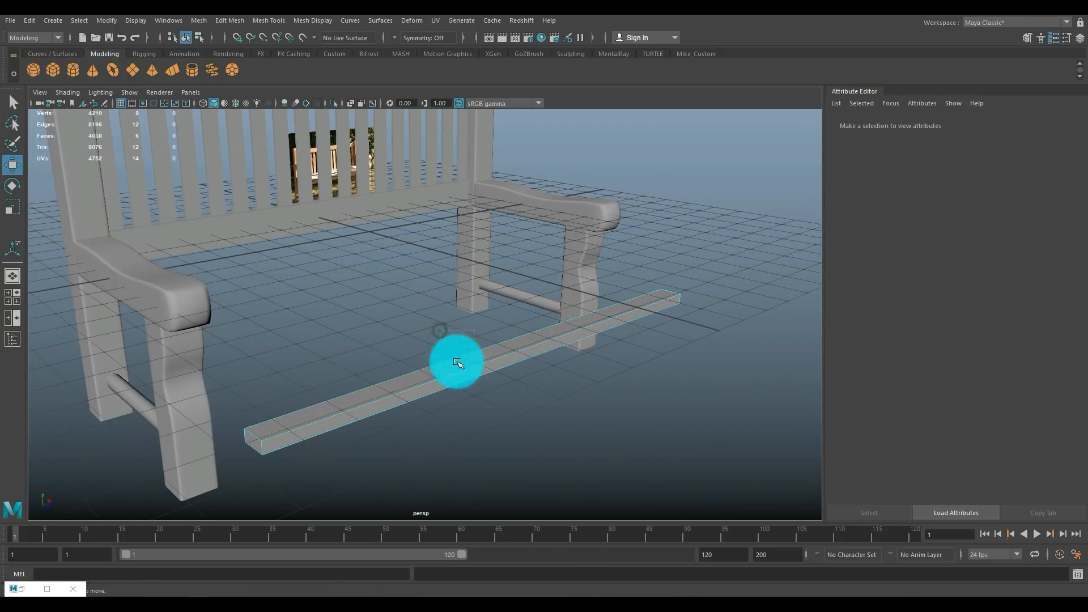
click(227, 20)
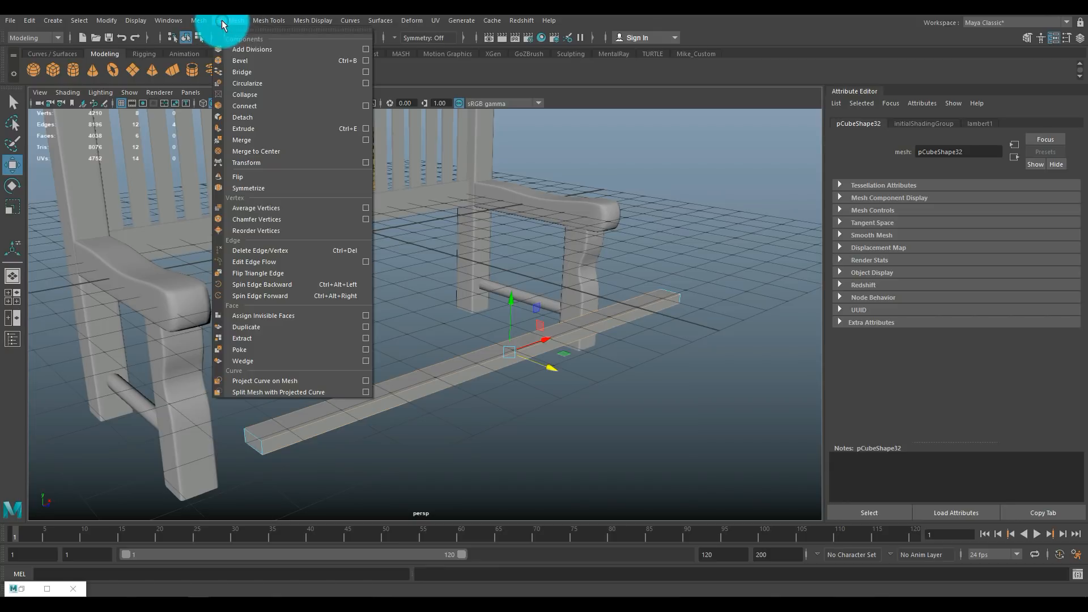
click(260, 61)
scroll(481, 226, up, 3)
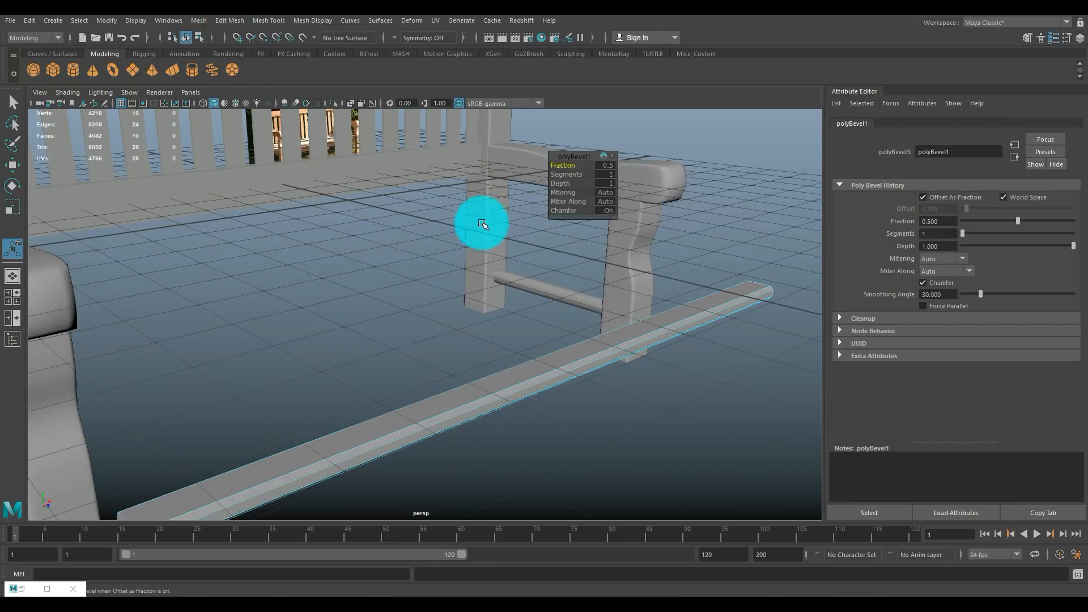
drag(566, 174, 570, 174)
scroll(526, 250, down, 3)
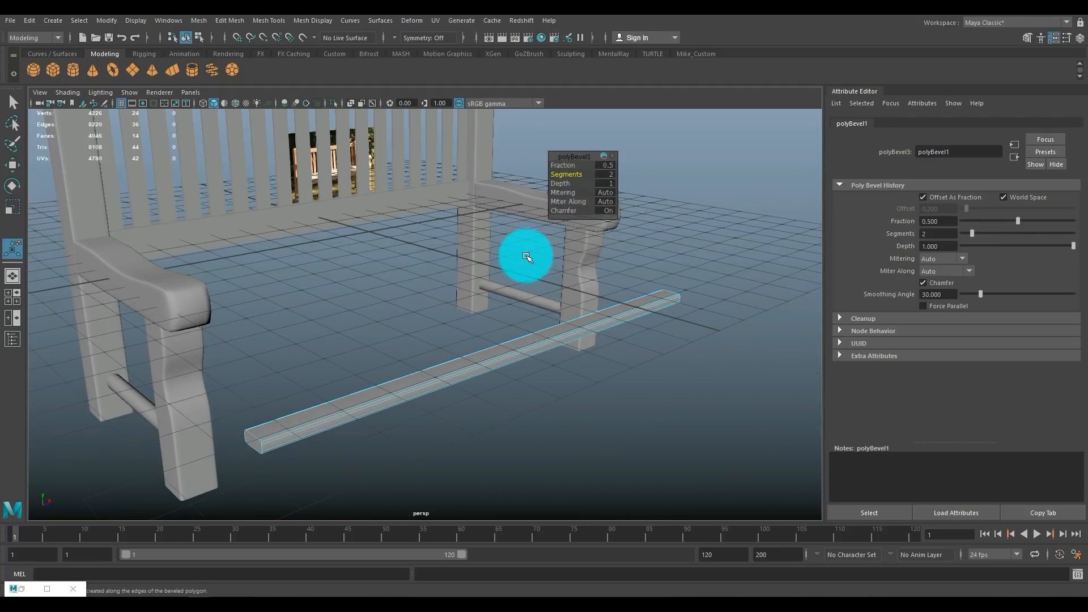
Step: Select the plank's two end faces and poke them
scroll(533, 244, down, 2)
alt+drag(546, 216, 583, 223)
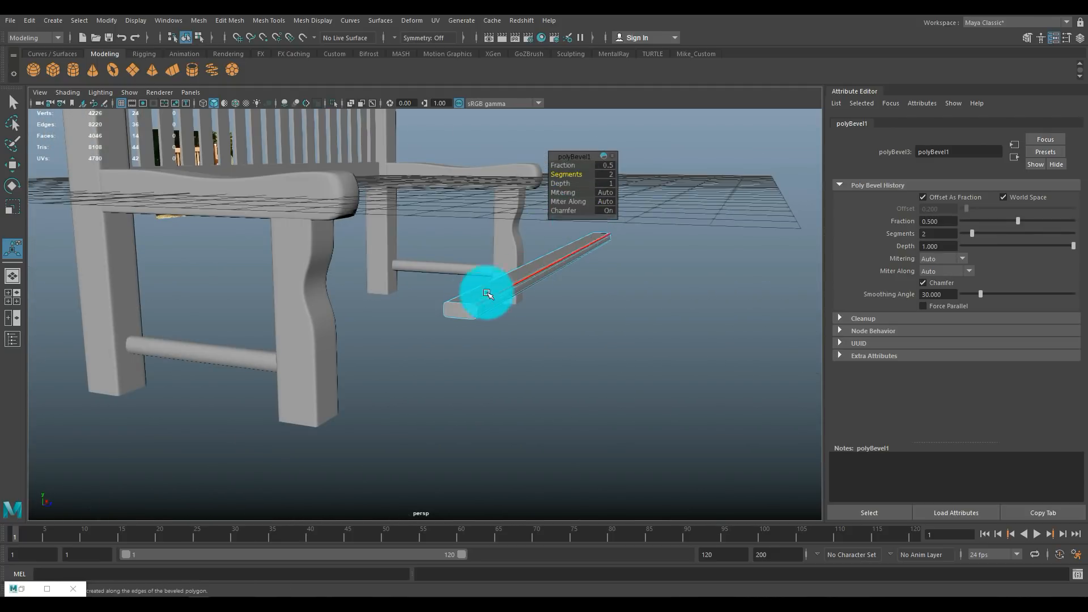
right_drag(466, 276, 466, 307)
click(465, 309)
alt+drag(465, 308, 393, 346)
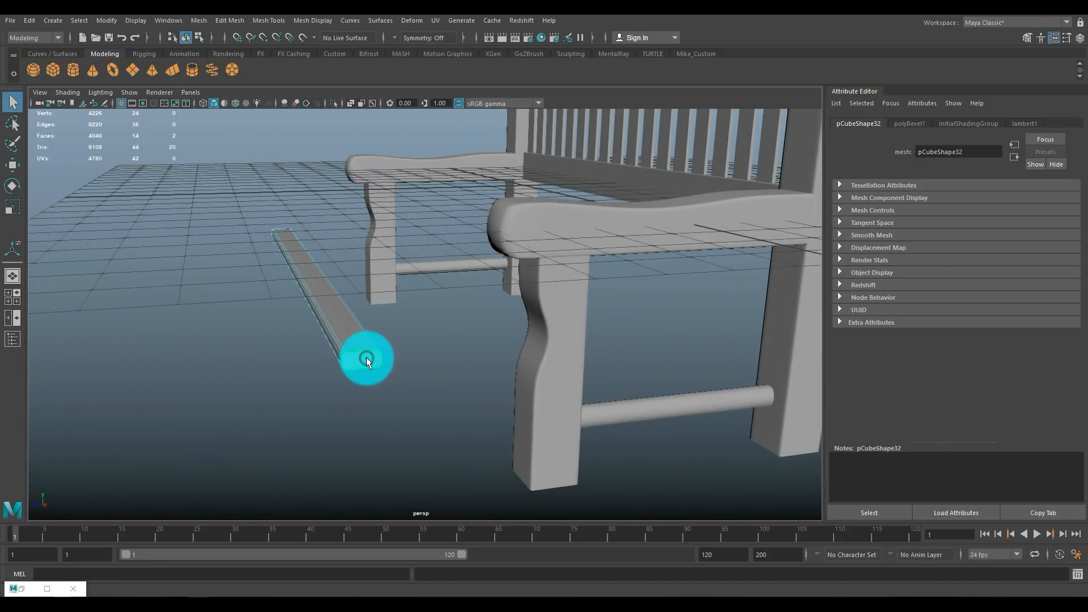
click(276, 23)
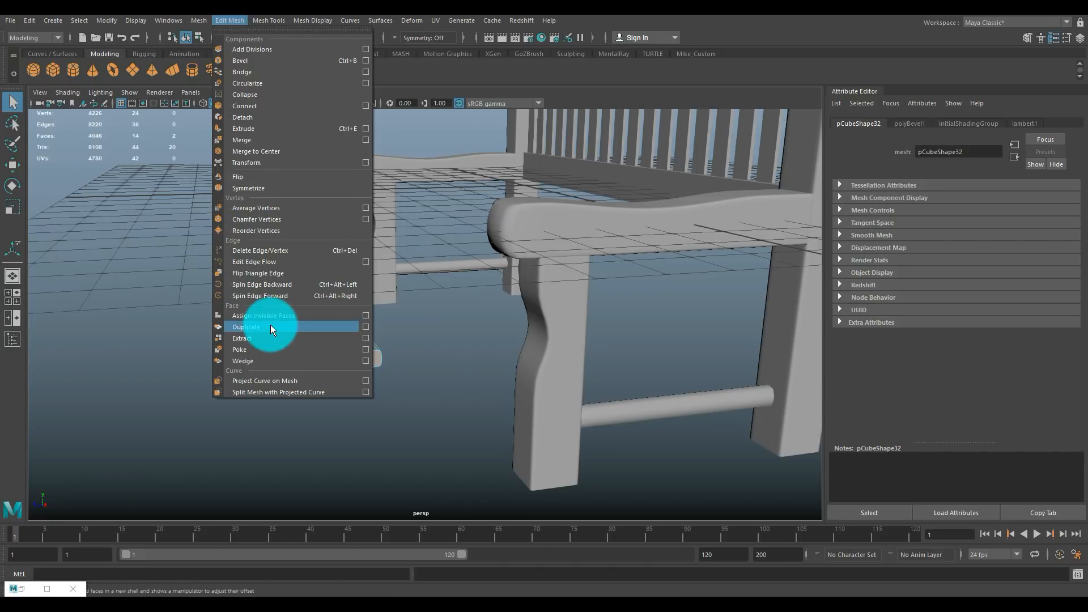
click(267, 352)
Step: Raise the poked vertex on one end of the plank to the middle of the end face
scroll(372, 367, up, 5)
alt+middle_drag(396, 376, 483, 291)
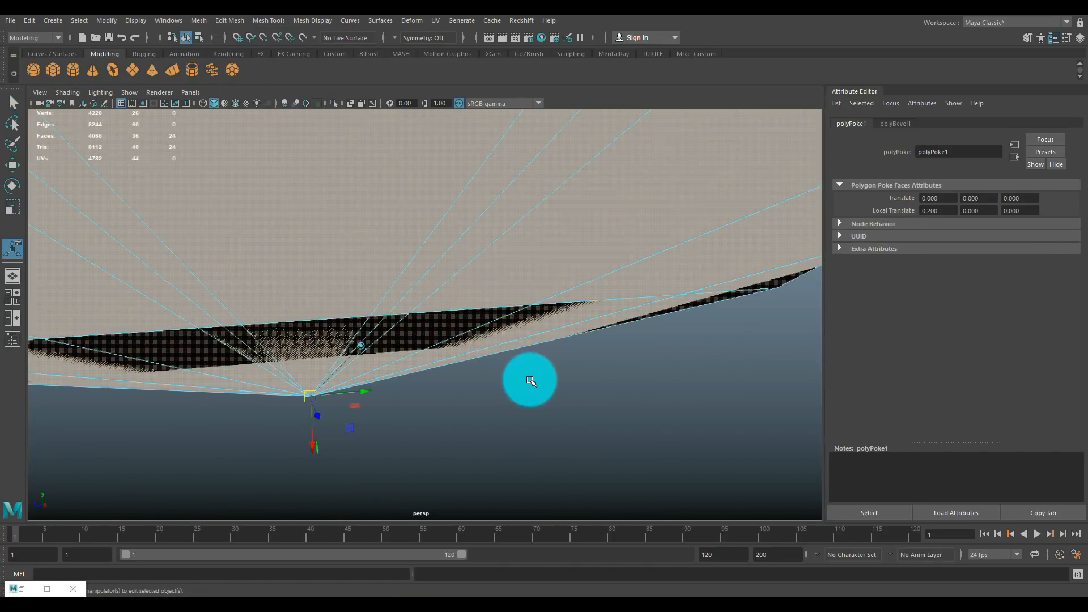
click(487, 416)
right_click(314, 387)
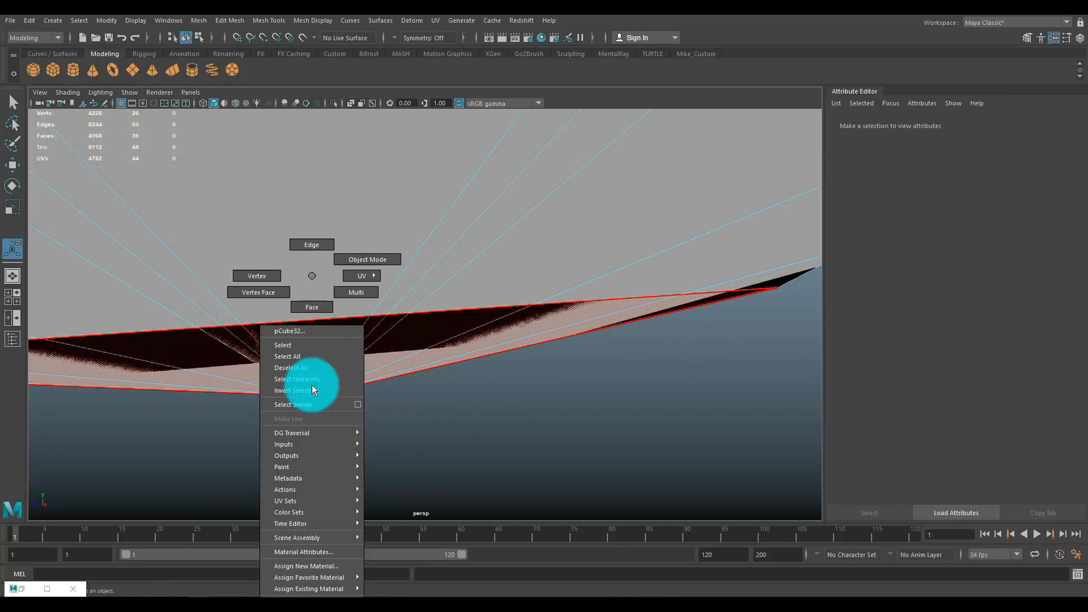
click(257, 276)
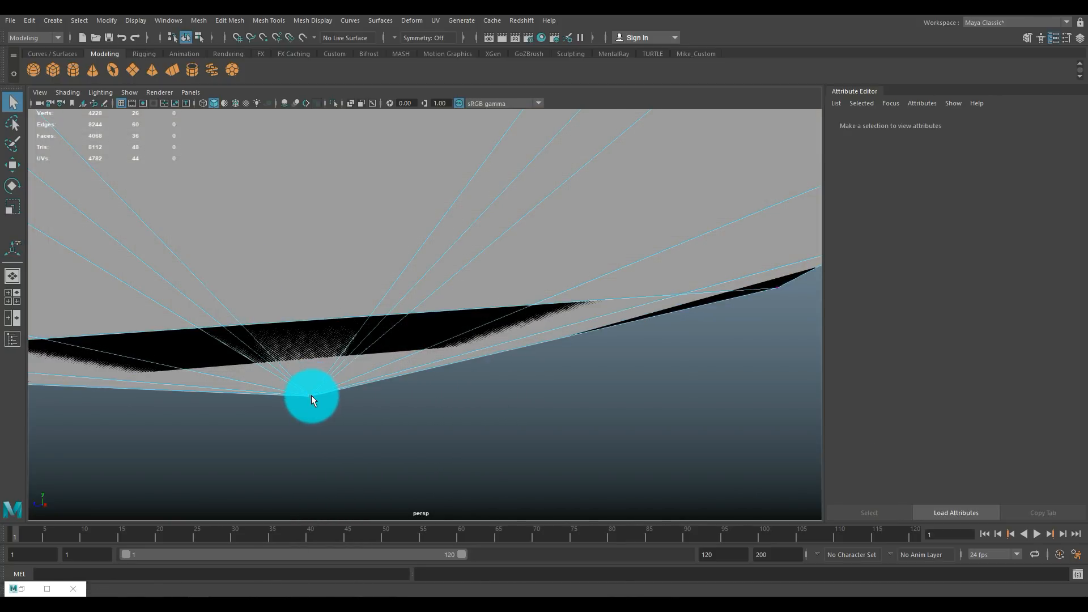
click(311, 396)
key(f)
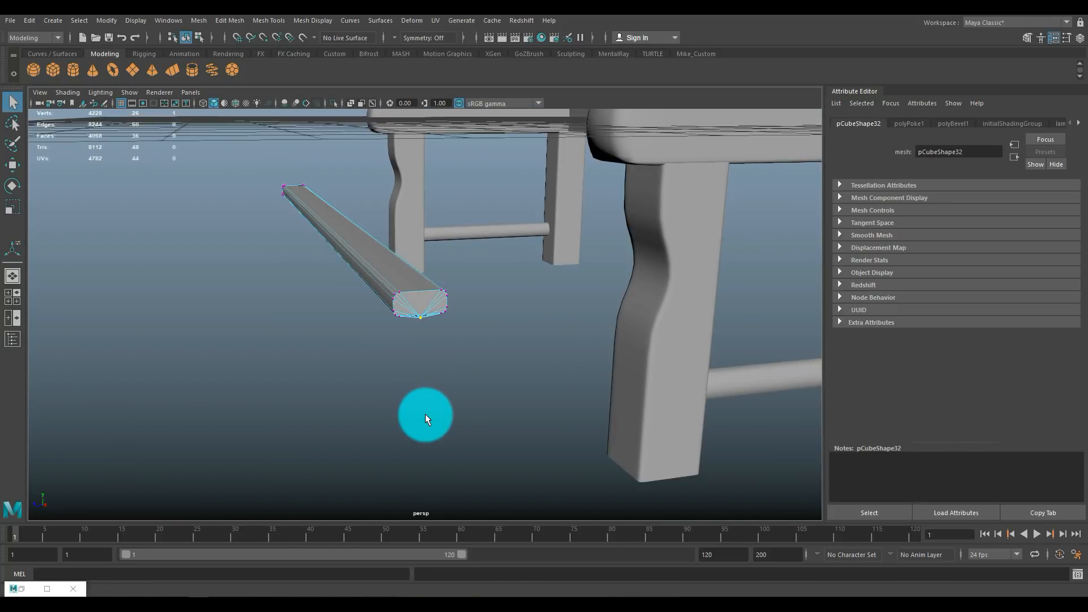
key(w)
middle_drag(418, 358, 421, 261)
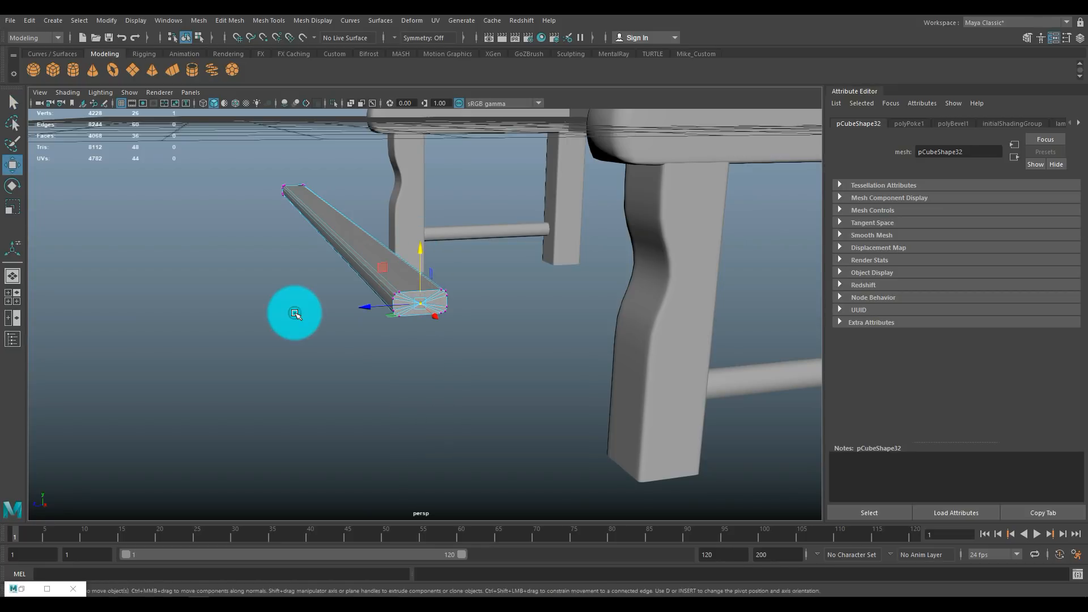
Step: Shift the poked vertex on the plank's opposite end sideways and up to the center of that end face
click(295, 316)
scroll(384, 341, up, 10)
scroll(384, 341, down, 10)
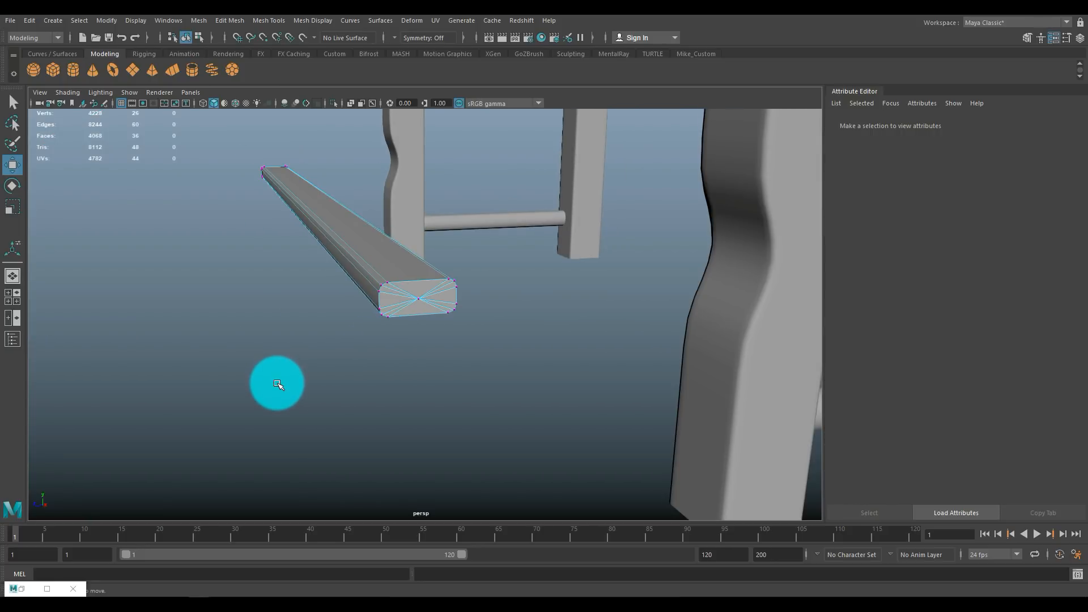
scroll(278, 386, up, 2)
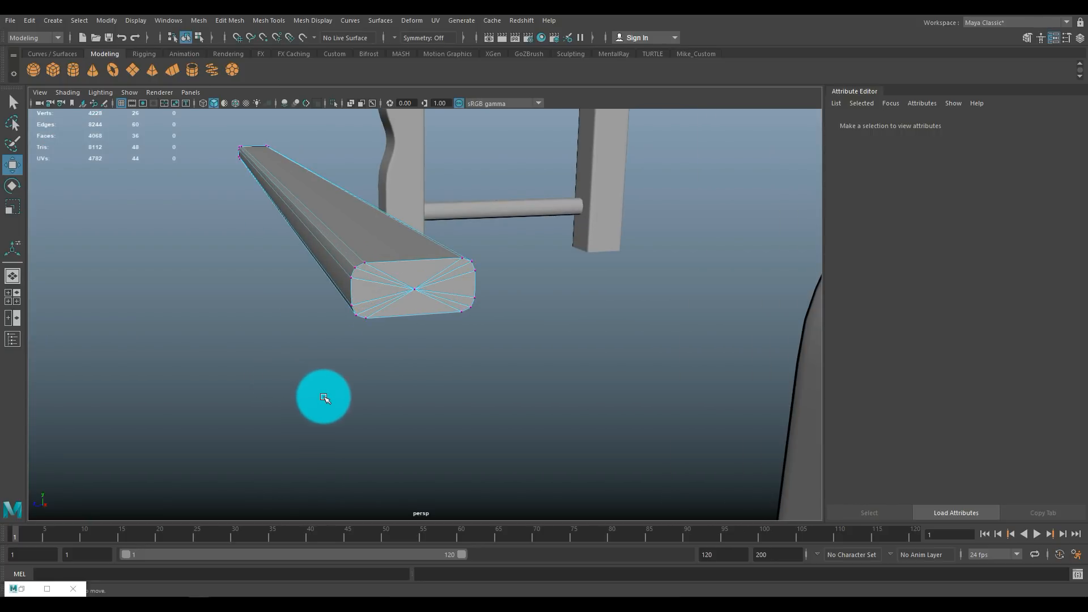
alt+drag(422, 333, 506, 350)
alt+right_drag(506, 350, 652, 374)
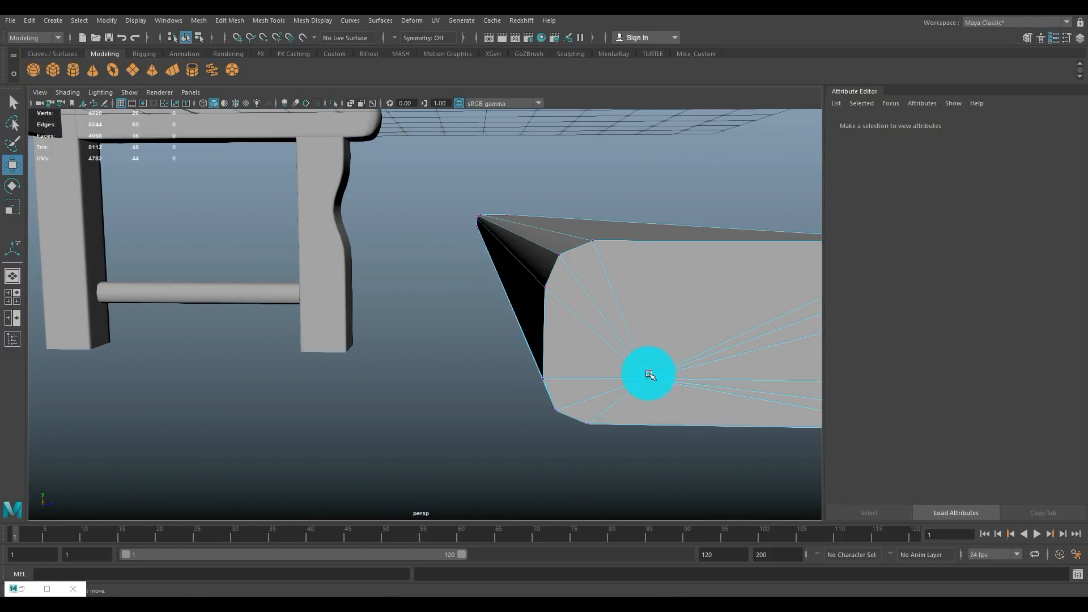
click(649, 378)
alt+drag(649, 379, 527, 382)
drag(352, 360, 457, 356)
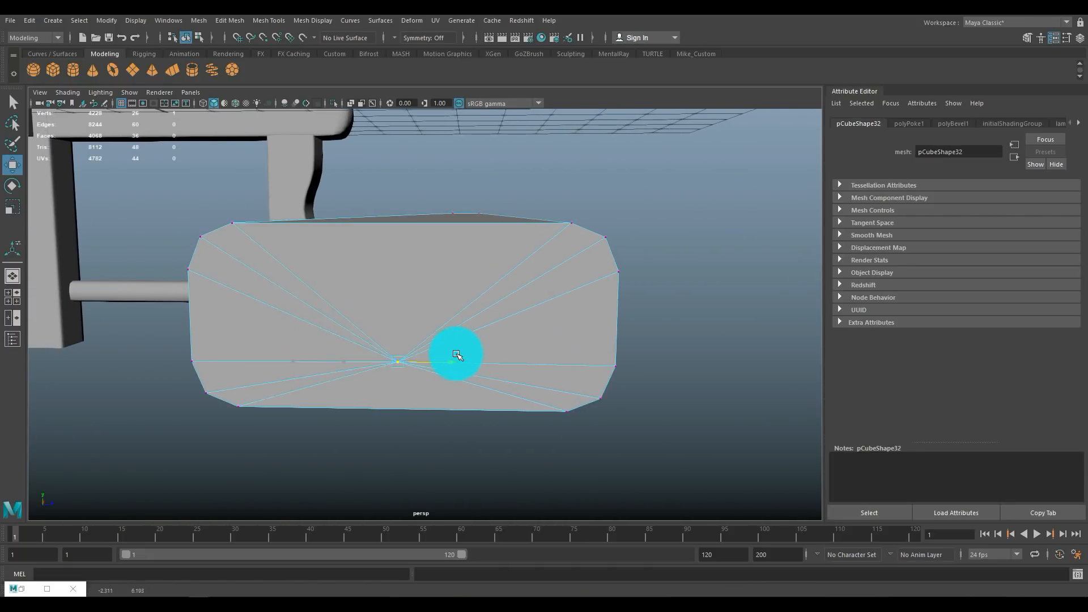
drag(408, 311, 396, 262)
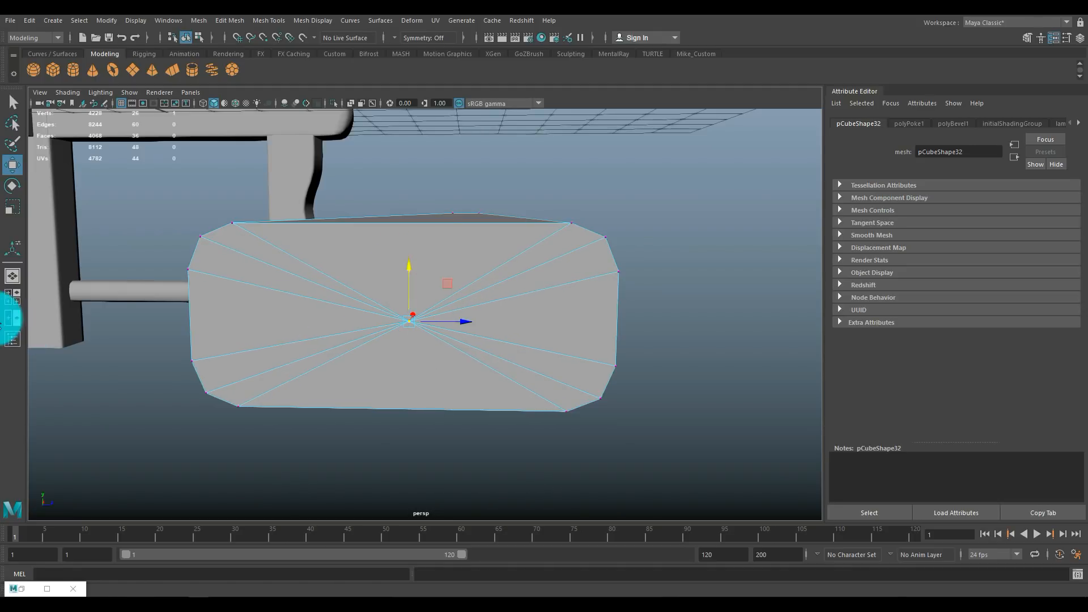
Step: Return to object mode and move the whole plank back between the front legs
click(17, 303)
key(space)
scroll(601, 217, down, 10)
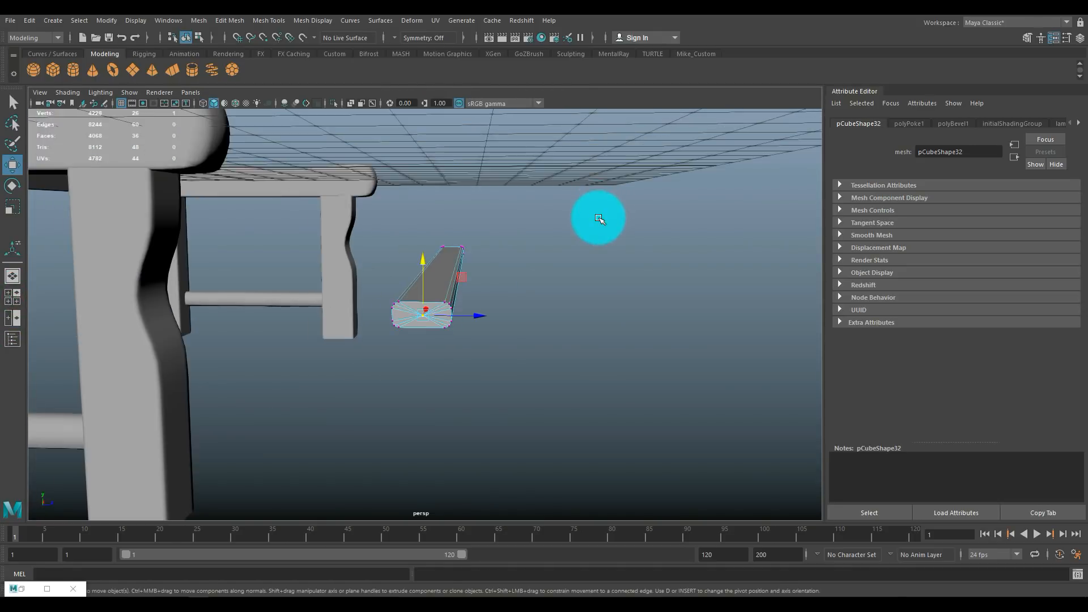
alt+drag(622, 297, 486, 281)
right_click(487, 277)
right_drag(488, 288, 519, 259)
drag(466, 312, 512, 288)
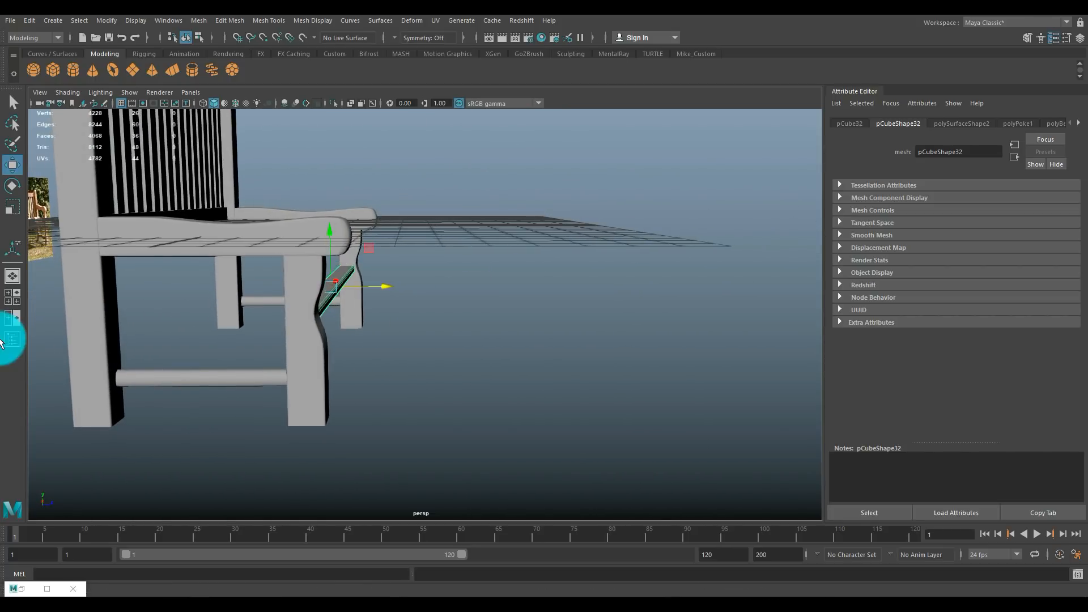
Step: In the side view, move the plank forward to the front leg's curved edge and tilt it slightly down toward the front
click(15, 294)
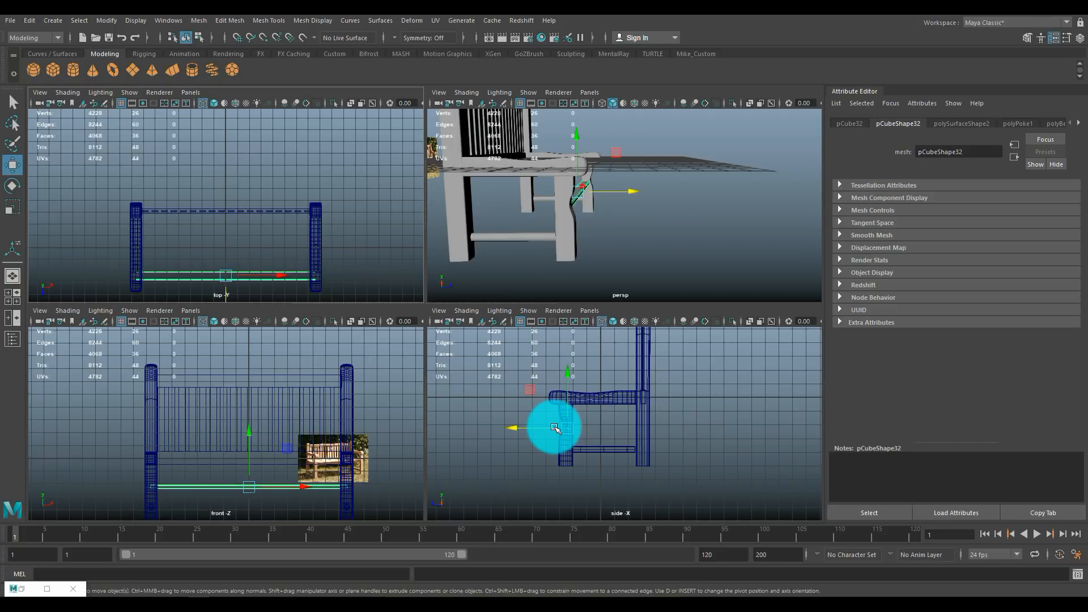
key(space)
scroll(550, 432, up, 5)
scroll(543, 399, up, 7)
scroll(392, 349, down, 4)
alt+middle_drag(472, 345, 565, 343)
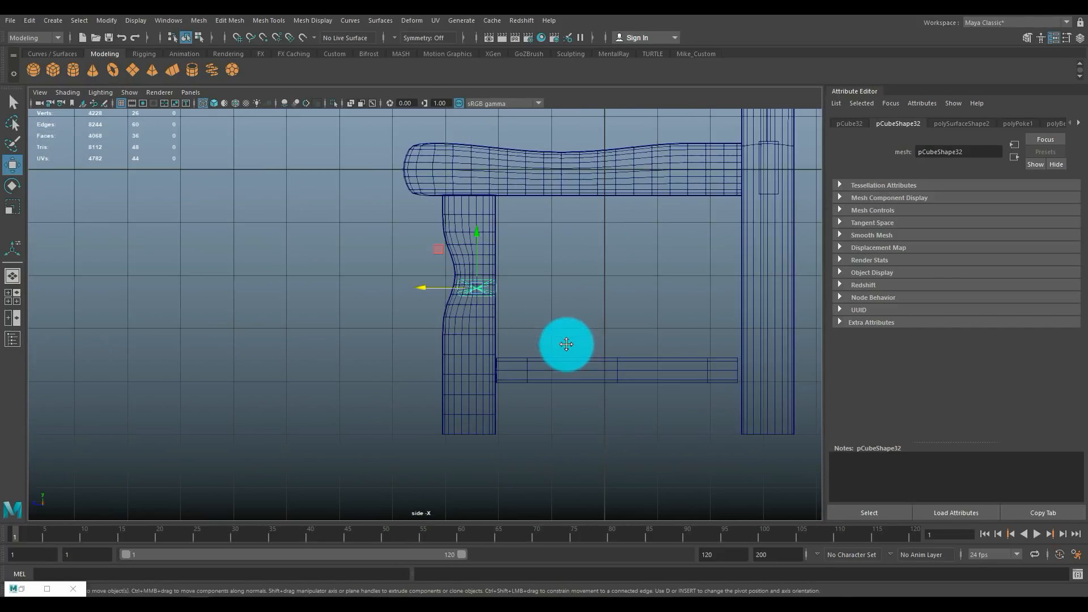
middle_drag(421, 287, 409, 288)
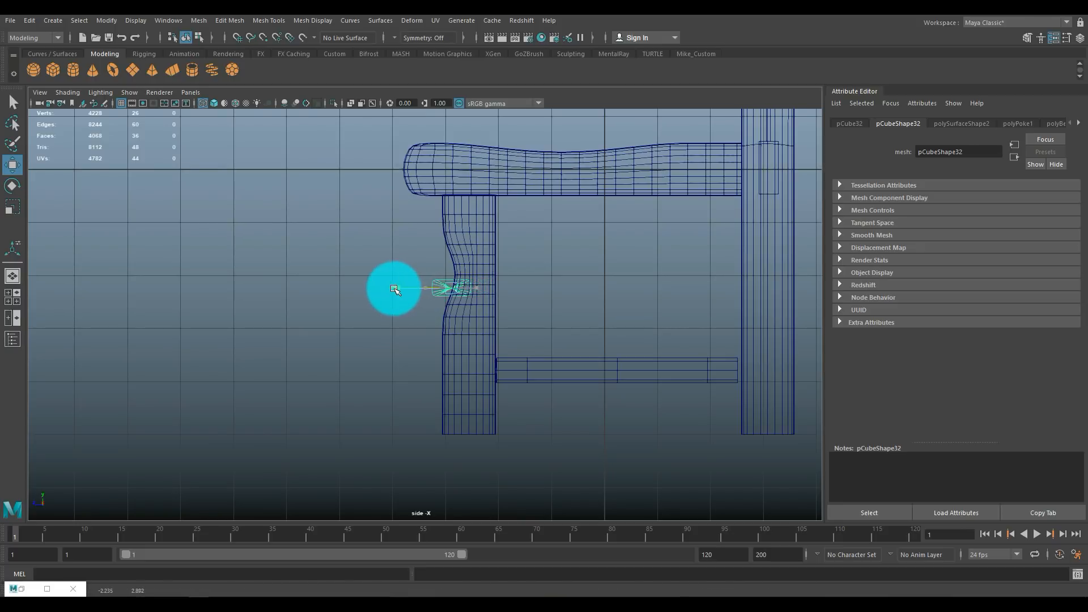
scroll(457, 318, up, 3)
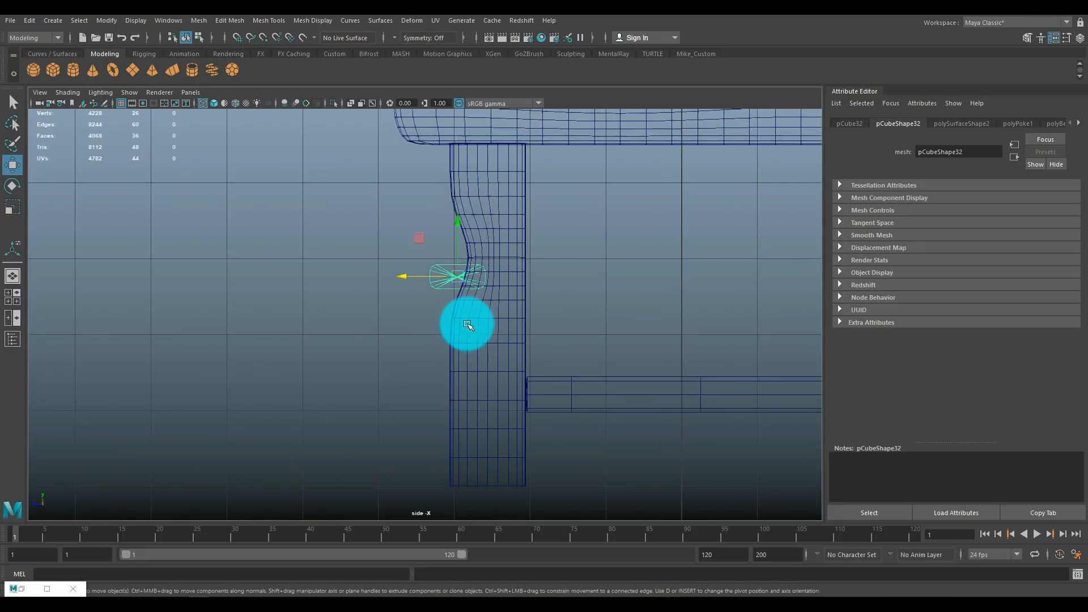
key(e)
drag(421, 228, 418, 232)
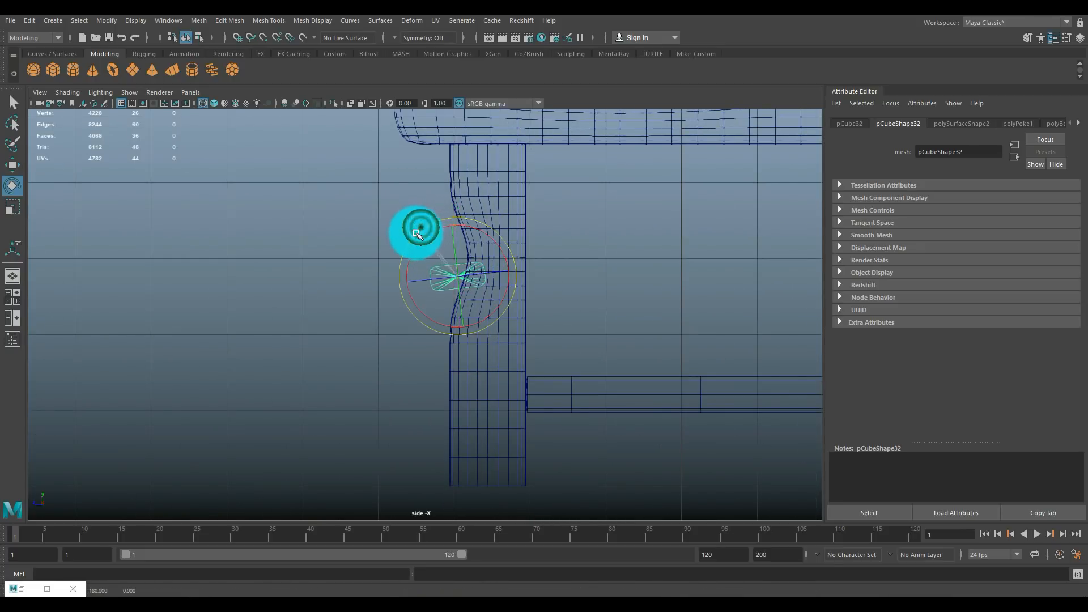
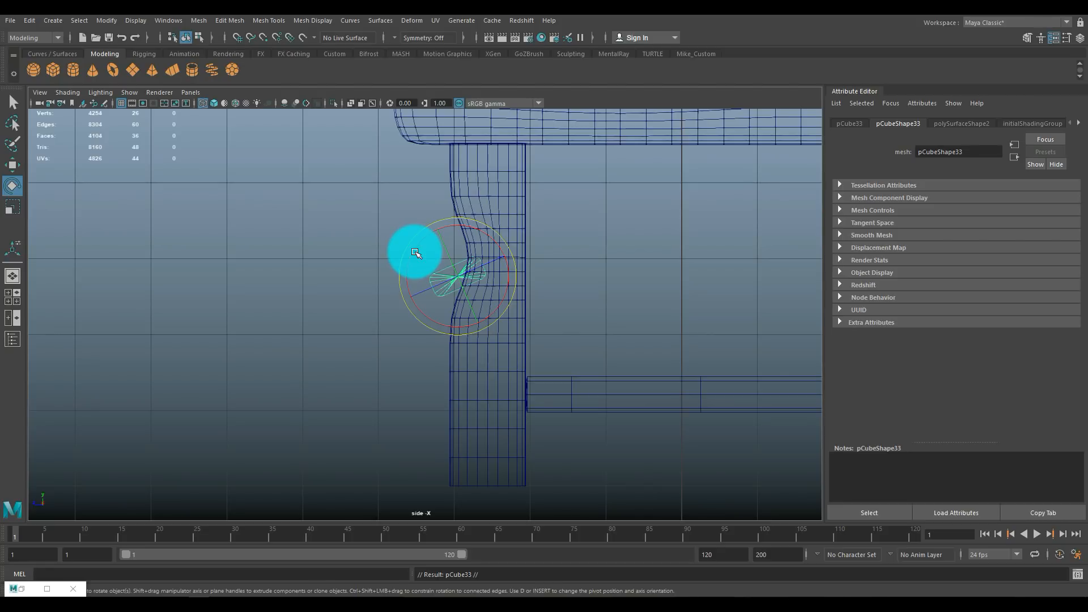
Step: Duplicate the tilted plank, move the copy forward and down in front of the leg, and rotate it to a steeper angle
key(w)
drag(456, 278, 426, 312)
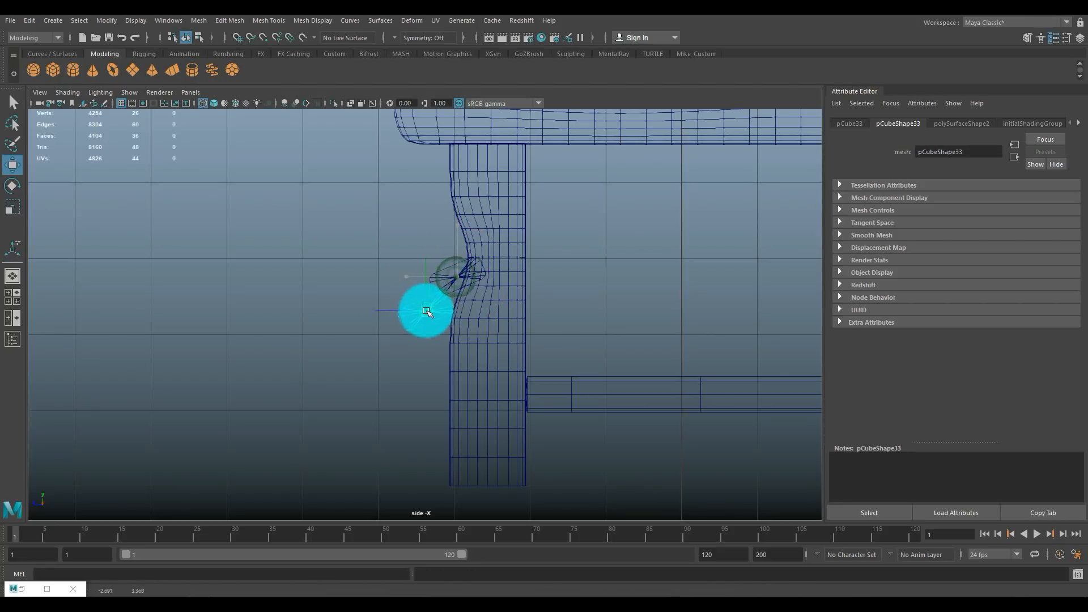
key(e)
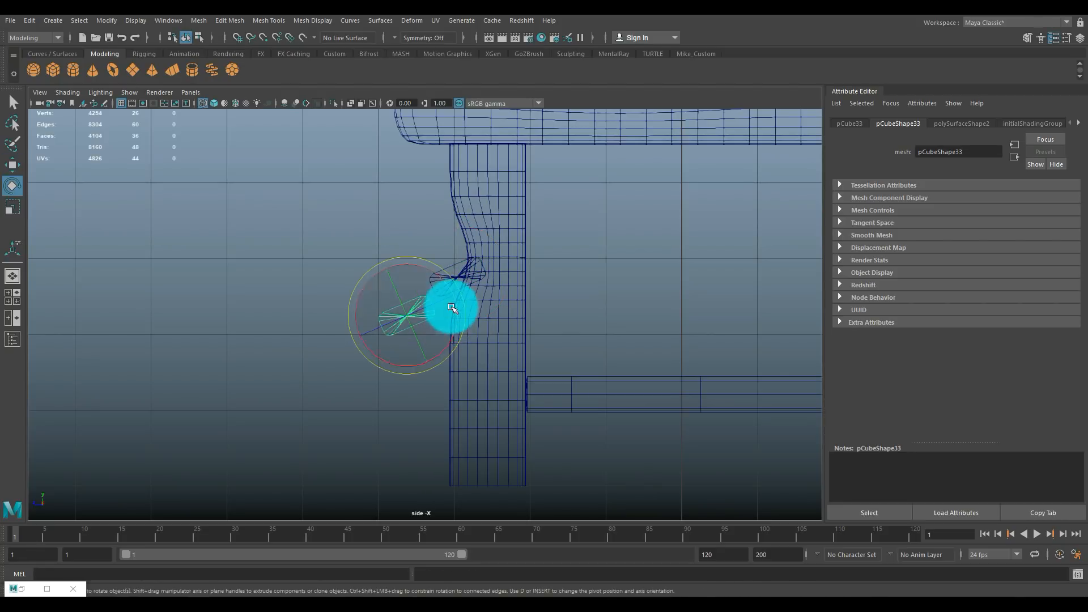
drag(463, 310, 459, 296)
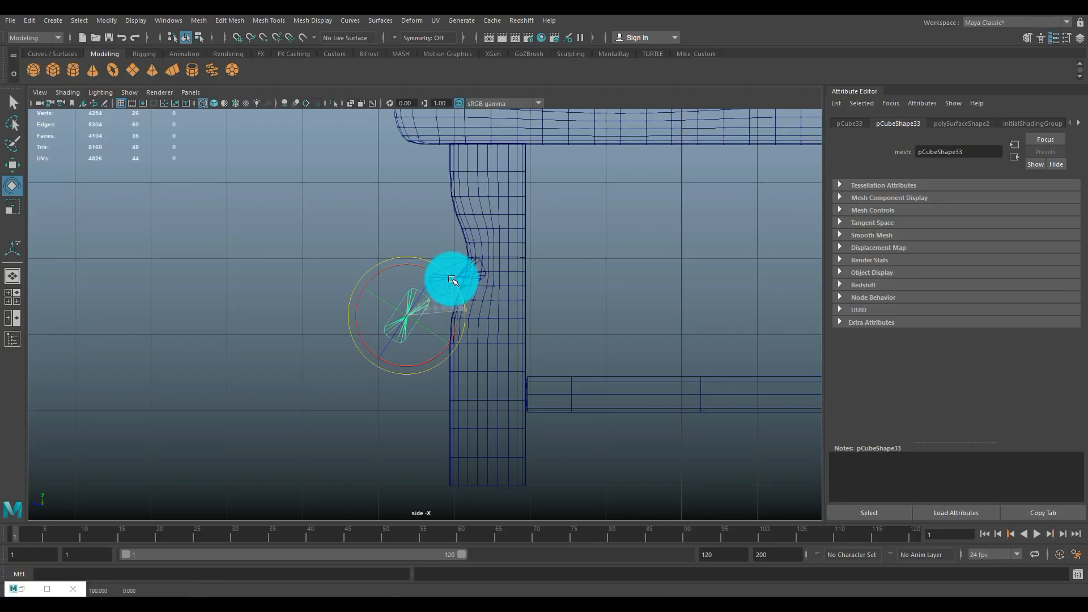
Step: Move the steep front plank slightly back and down, closer to the tilted plank at the front leg's curve
key(w)
drag(410, 318, 415, 318)
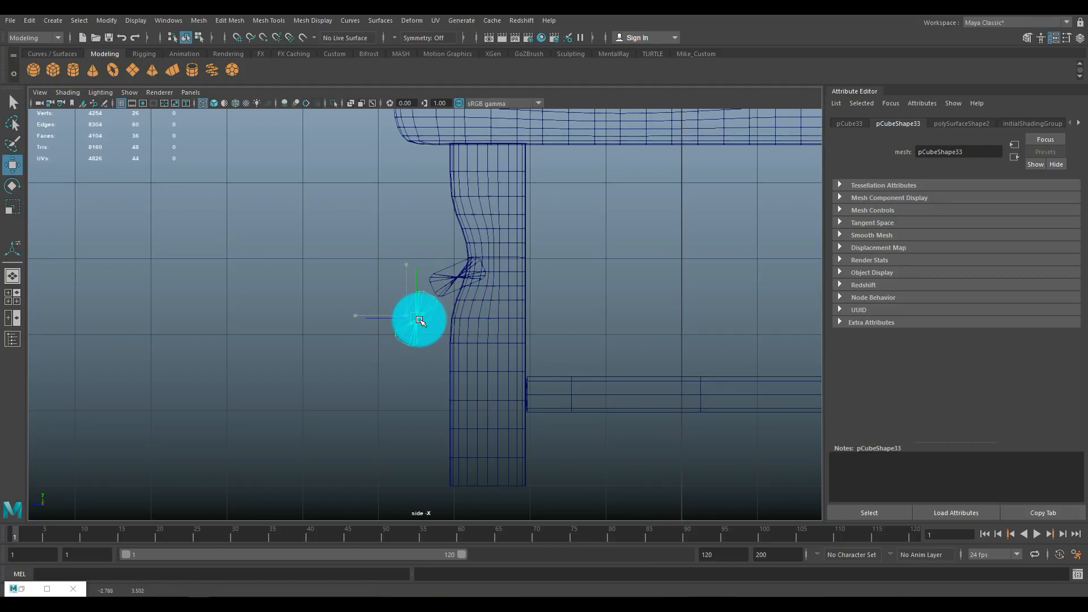
drag(420, 320, 416, 318)
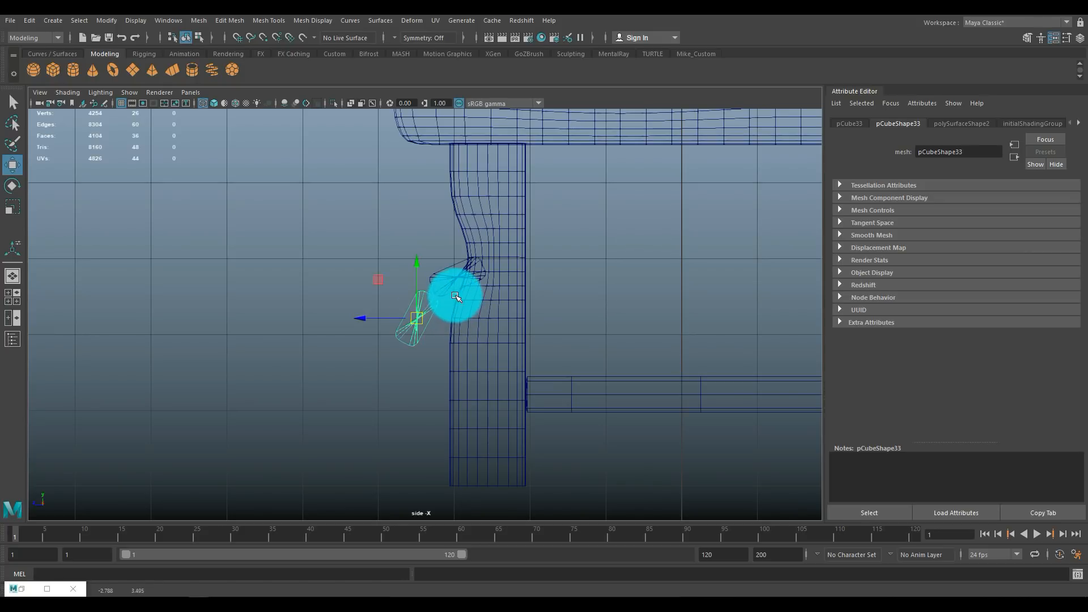
Step: Duplicate the tilted plank at the leg's curve, move the copy back and slightly up, and rotate it almost level
click(455, 295)
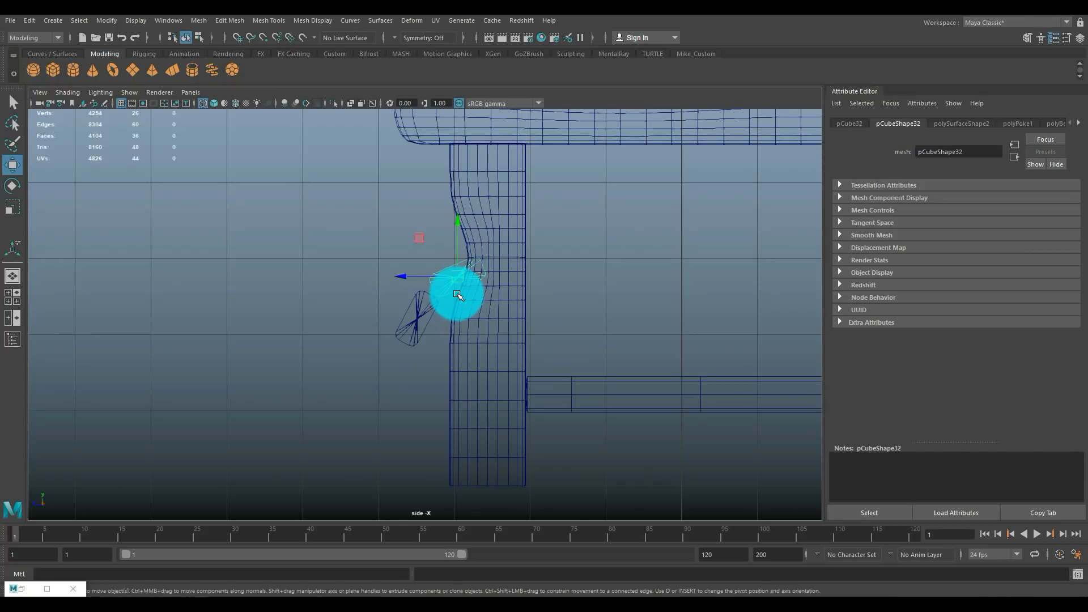
middle_drag(456, 295, 516, 264)
key(e)
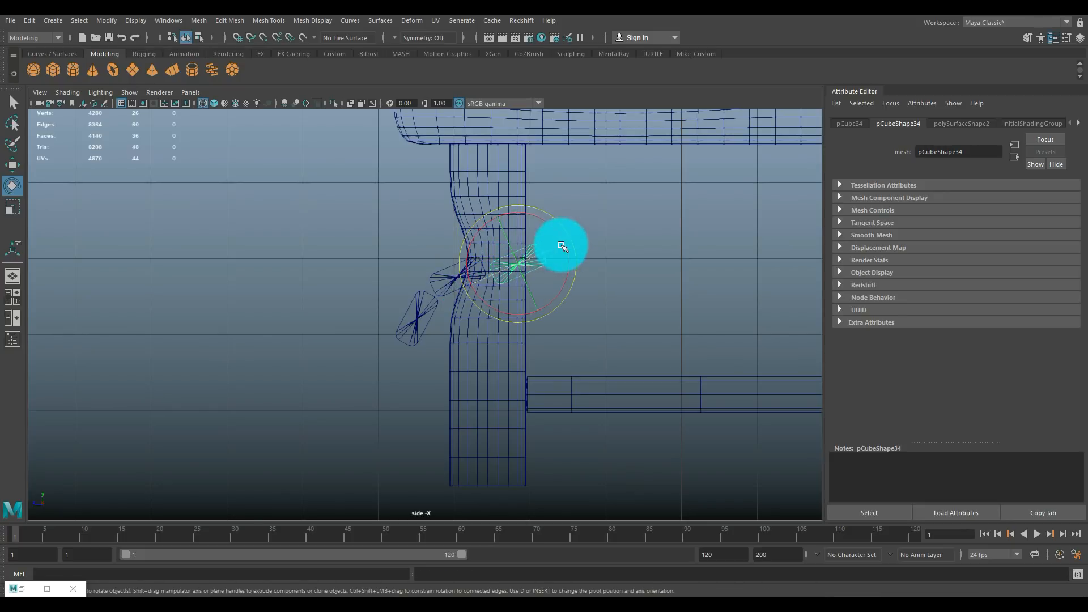
drag(570, 239, 573, 259)
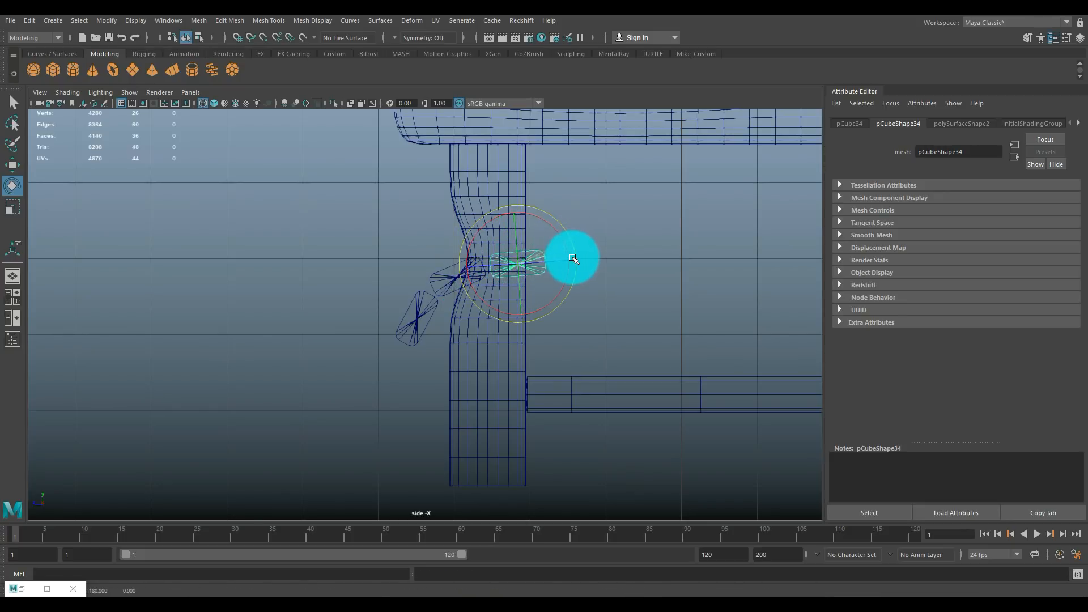
Step: Duplicate the nearly level plank, place the copy just behind the front leg, and tilt it slightly down toward the back
key(w)
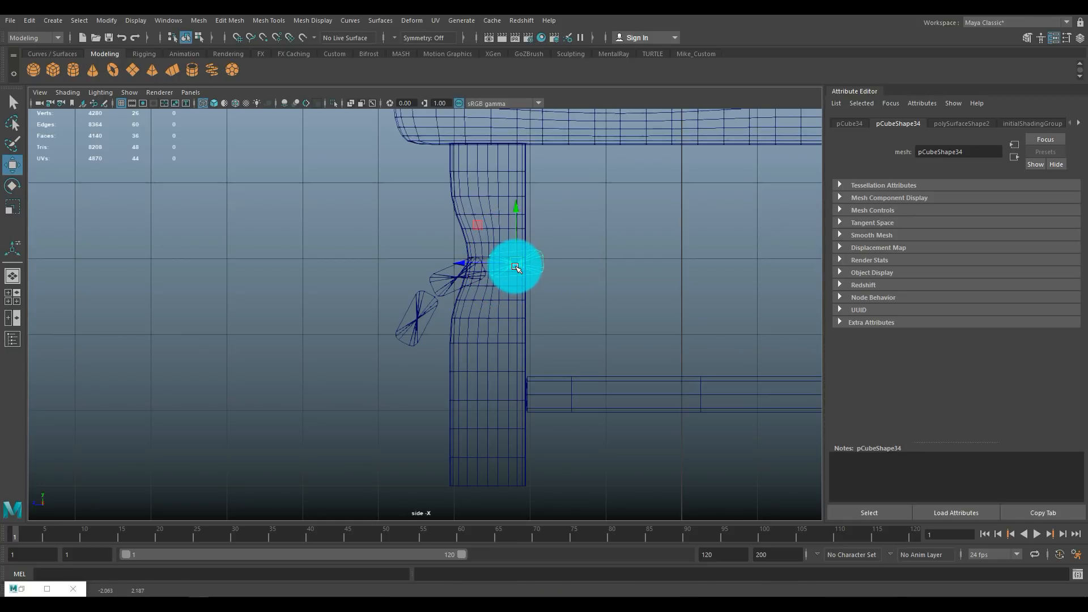
key(ctrl+d)
drag(516, 268, 575, 261)
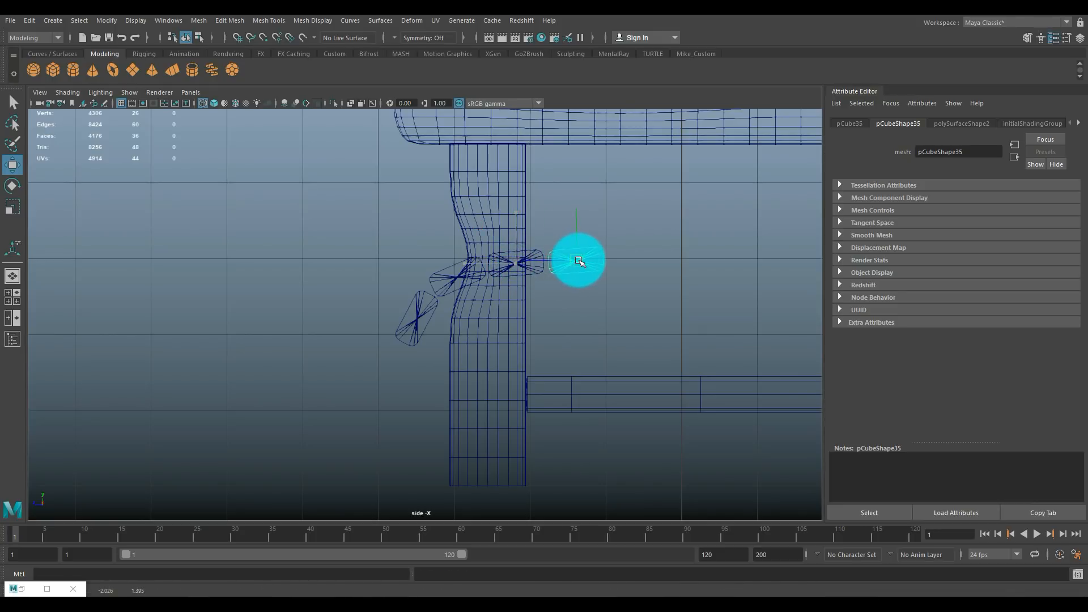
key(e)
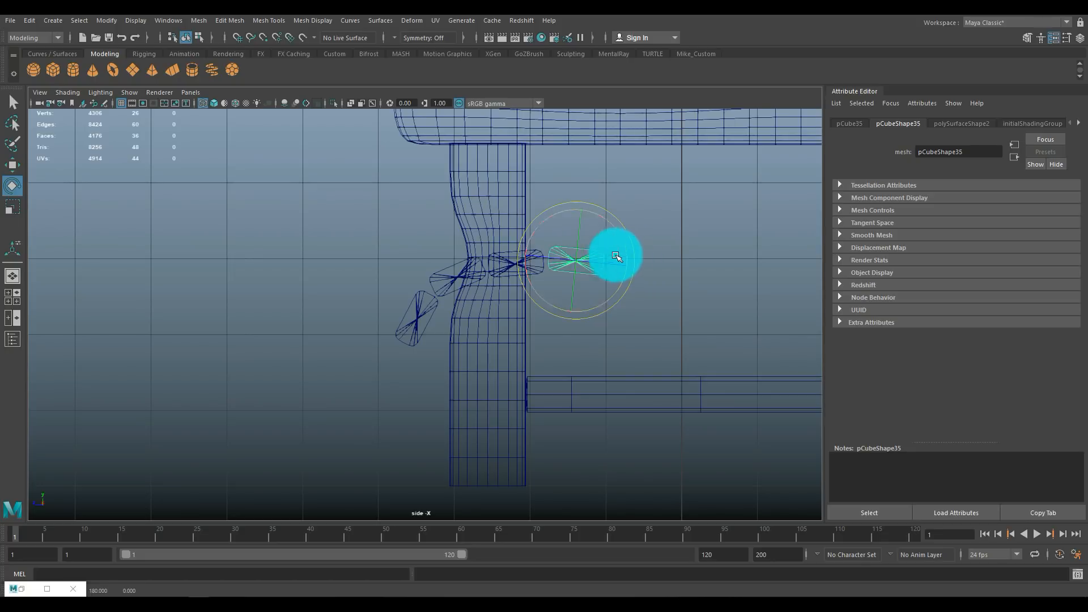
Step: Duplicate the backward-tilting plank twice, placing each copy directly behind the previous one and slightly lower
key(w)
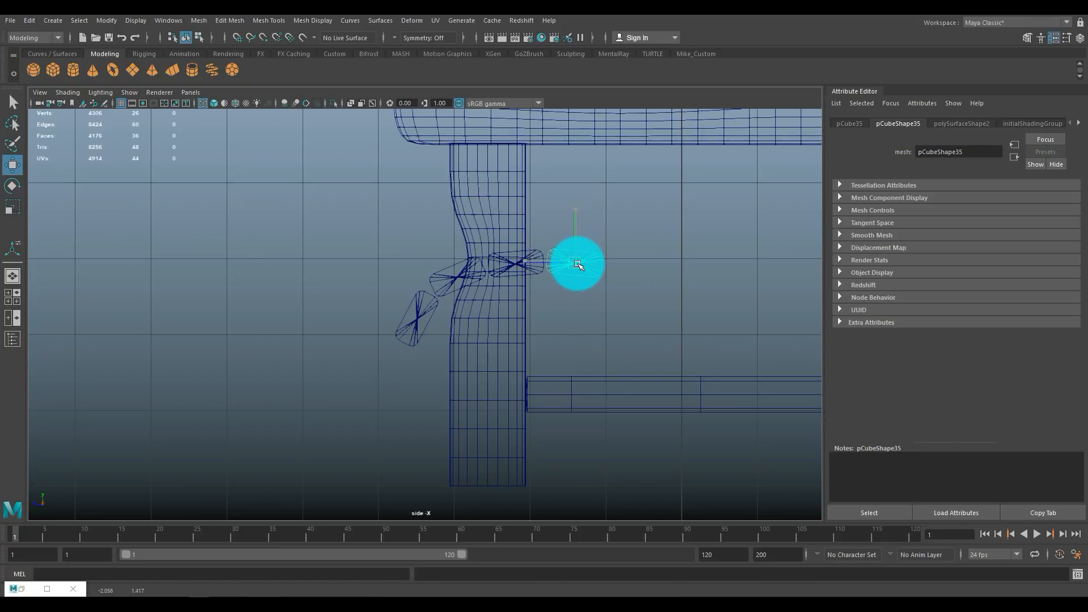
key(ctrl+d)
drag(578, 264, 635, 271)
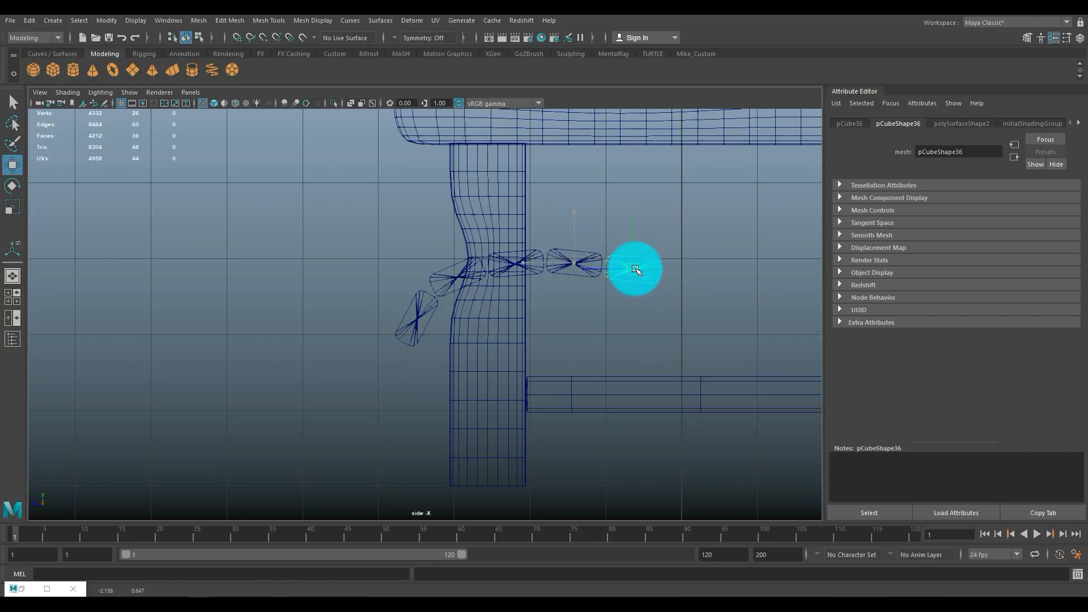
key(ctrl+d)
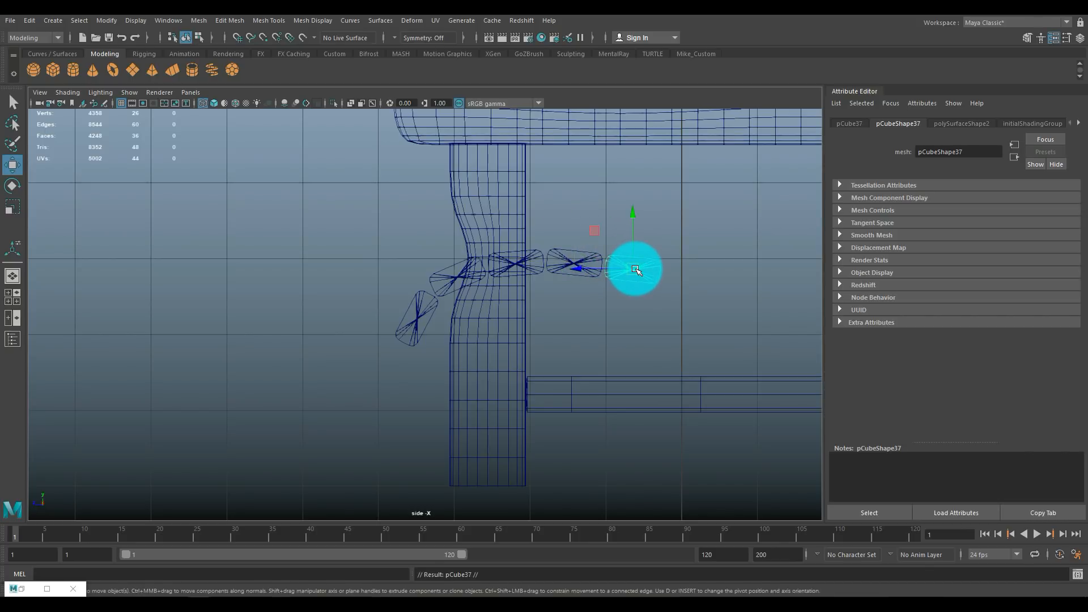
drag(637, 270, 685, 275)
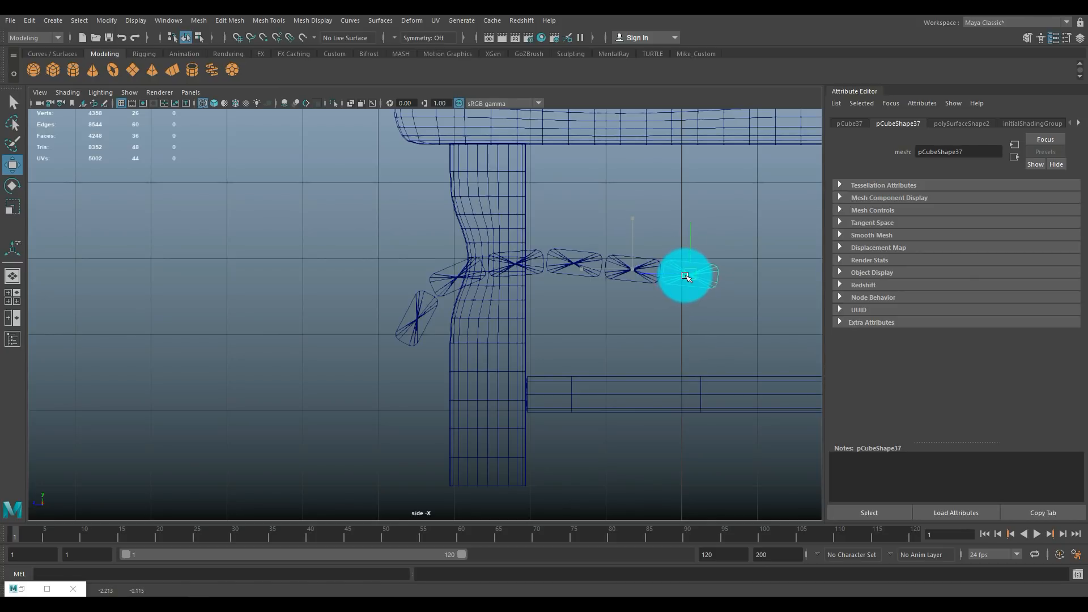
Step: Add another plank copy behind the row at its lowest point and rotate it nearly level
scroll(685, 276, down, 5)
scroll(644, 322, up, 3)
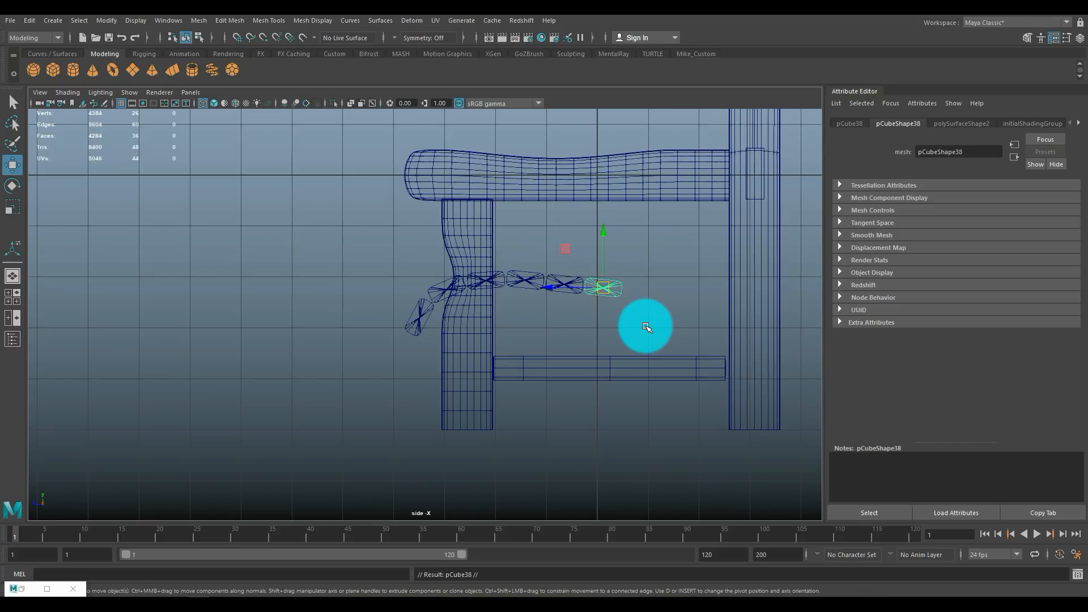
drag(607, 289, 651, 290)
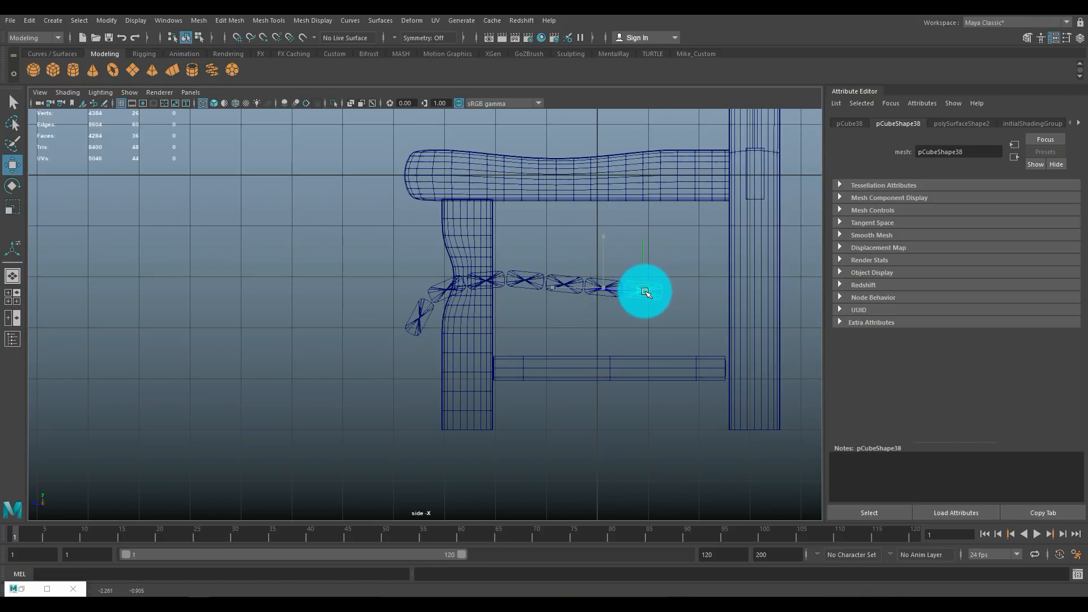
key(e)
click(703, 288)
Step: Duplicate the lowest seat plank, move the copy behind it, and tilt it slightly up toward the back
key(w)
key(ctrl+d)
drag(646, 298, 680, 292)
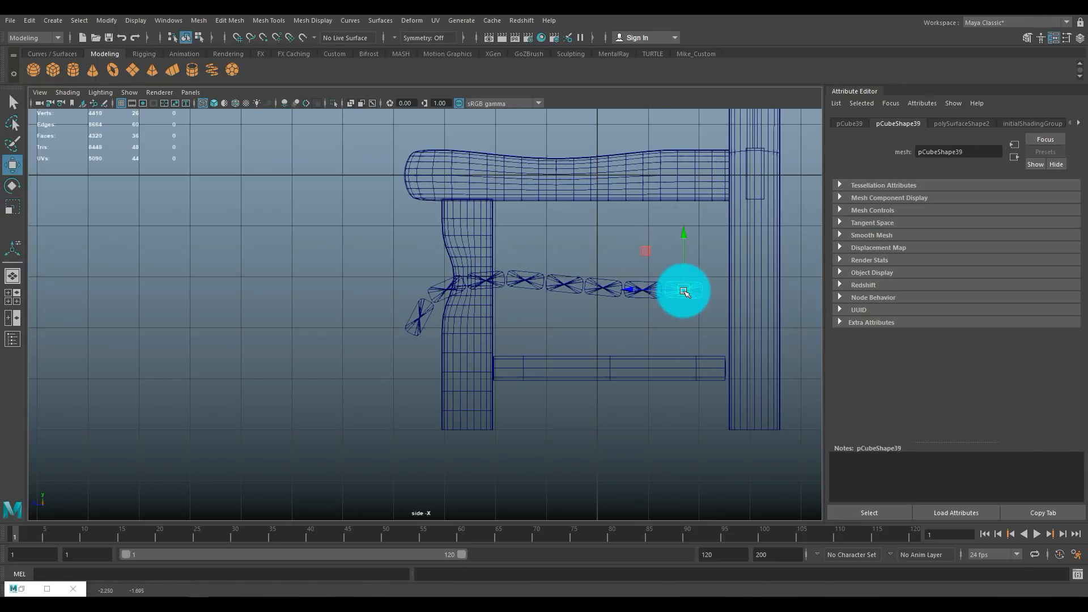
key(e)
drag(741, 276, 734, 267)
key(w)
drag(692, 311, 686, 293)
Step: Duplicate the rearmost plank, move the copy back and up to the back leg's front edge, and tilt it a bit more
key(ctrl+d)
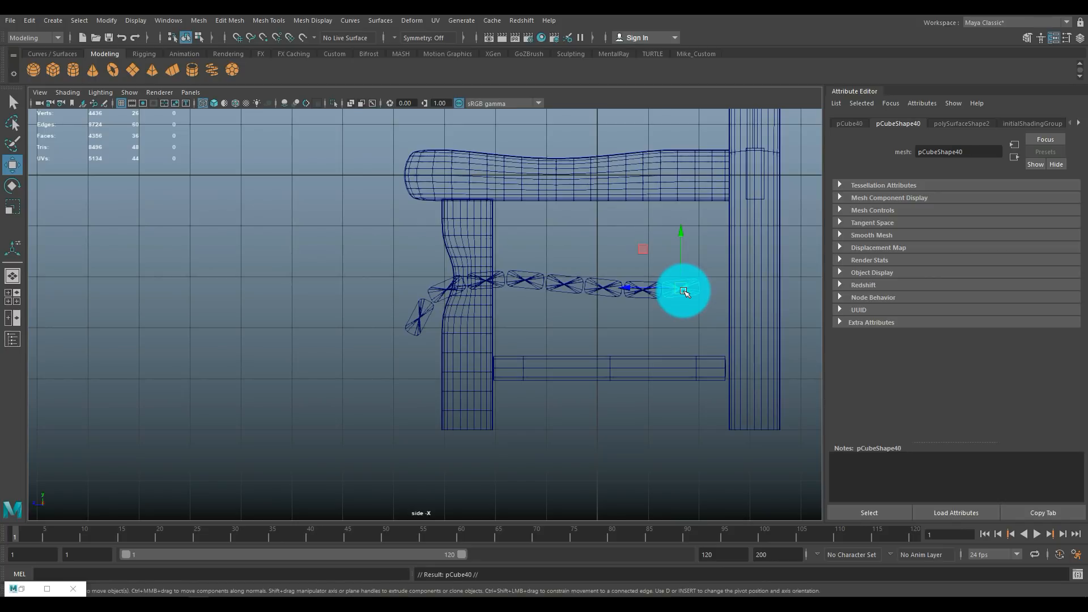
drag(680, 288, 721, 283)
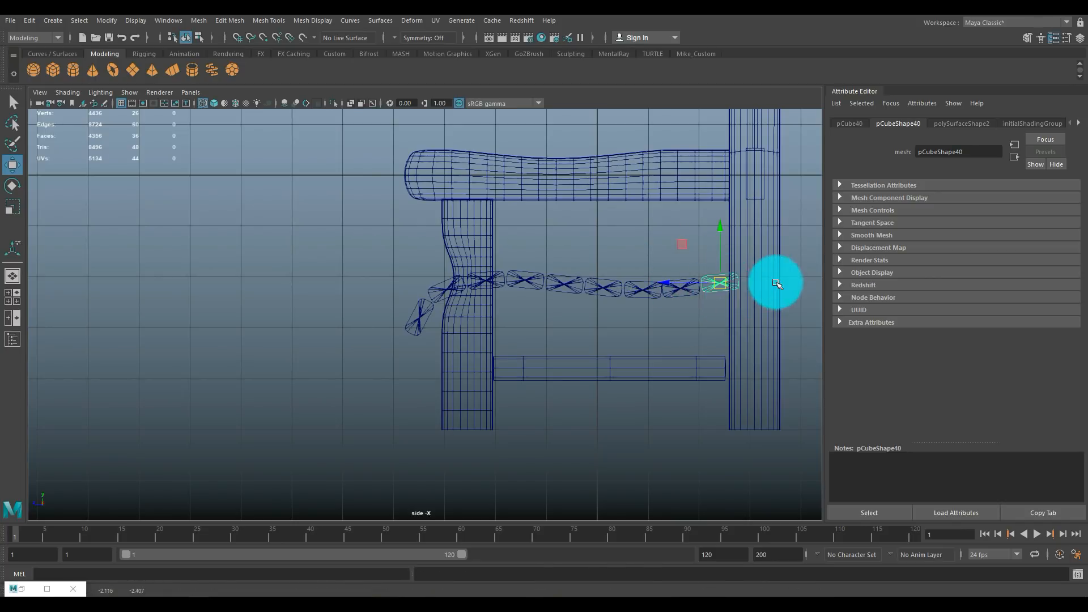
key(e)
drag(777, 268, 777, 268)
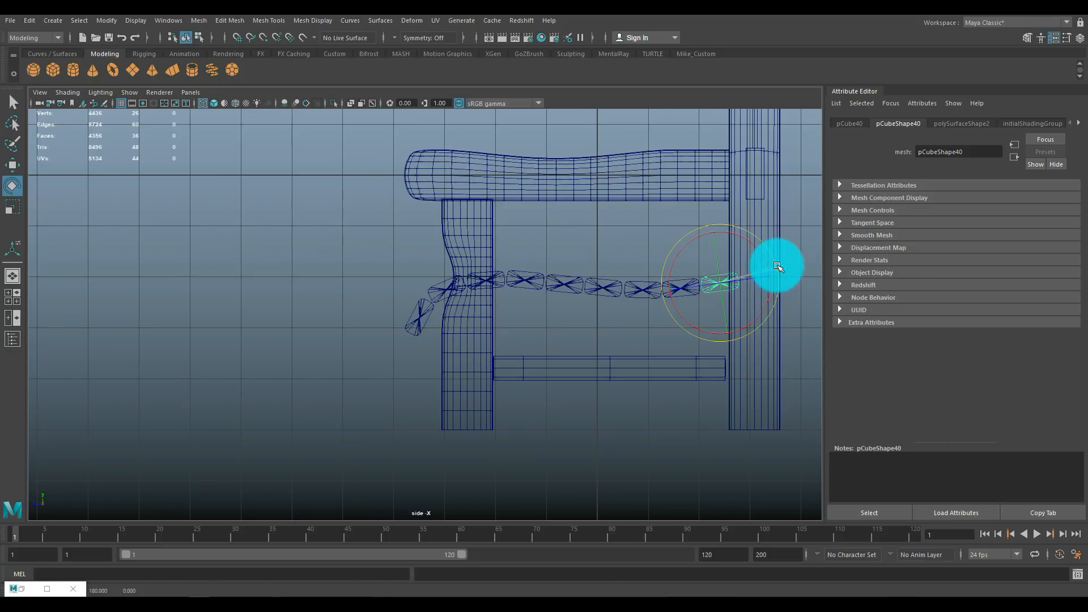
Step: Duplicate the plank at the back leg's front edge, move the copy up inside the back leg, and rotate it steeper
key(ctrl+d)
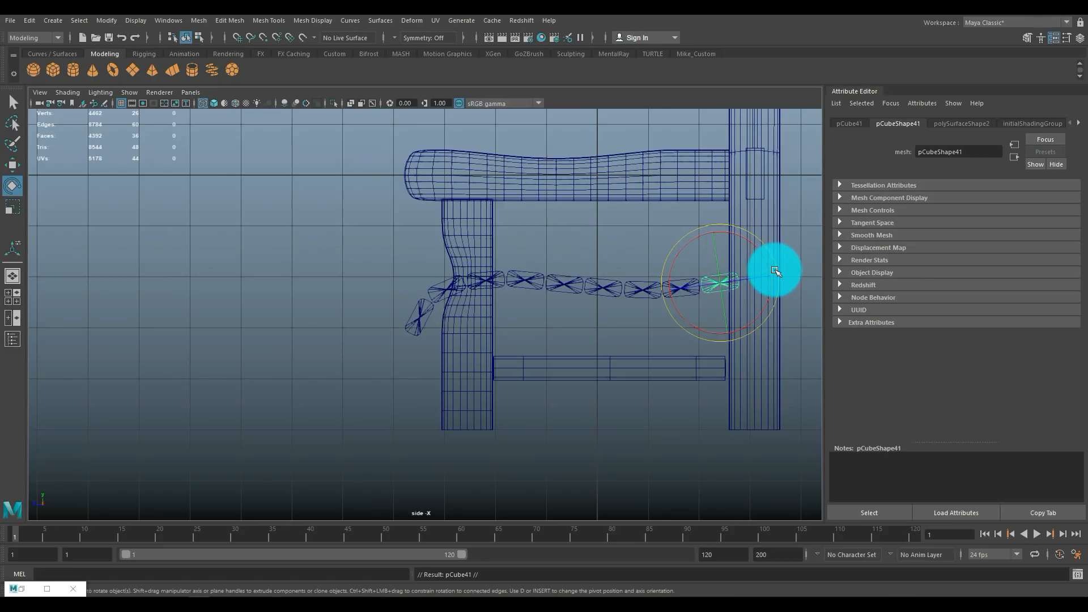
key(w)
drag(729, 284, 761, 273)
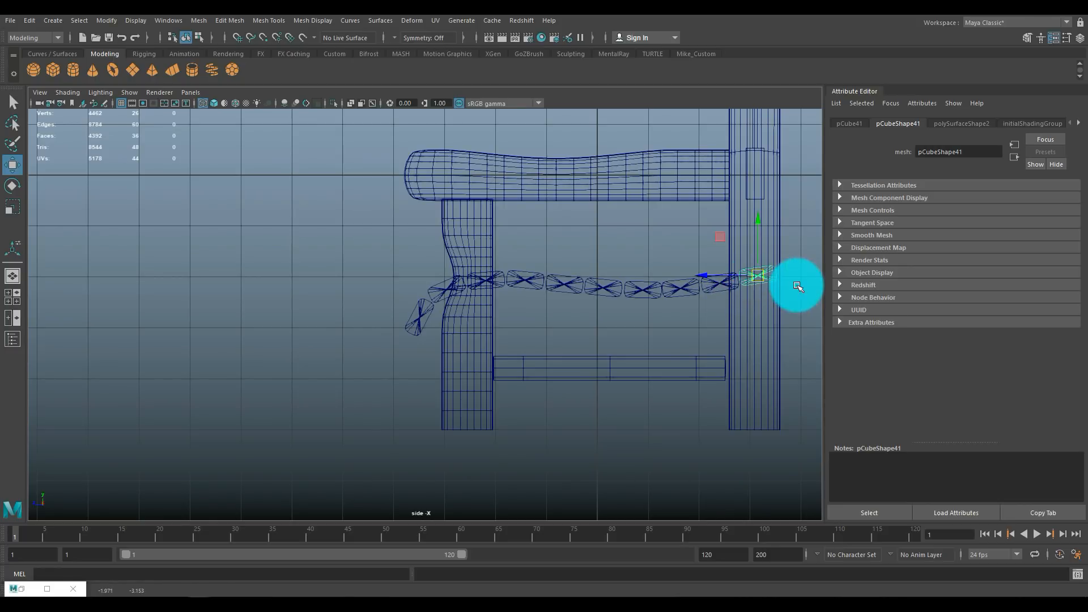
key(e)
click(810, 250)
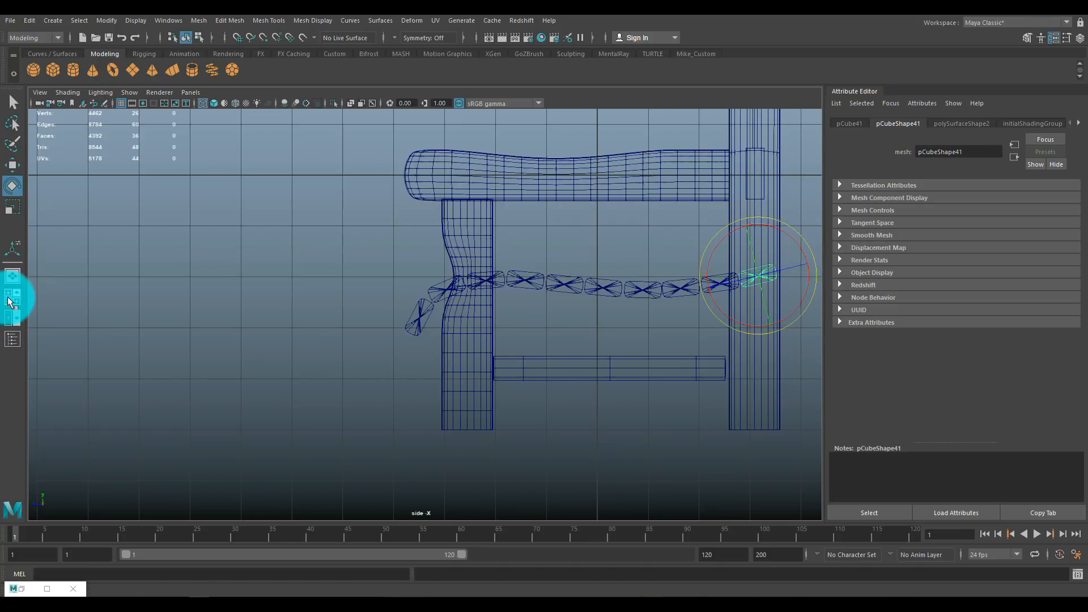
Step: In the perspective view, scale the seat plank between the front legs slightly shorter along its length, then clear the selection
key(space)
key(space)
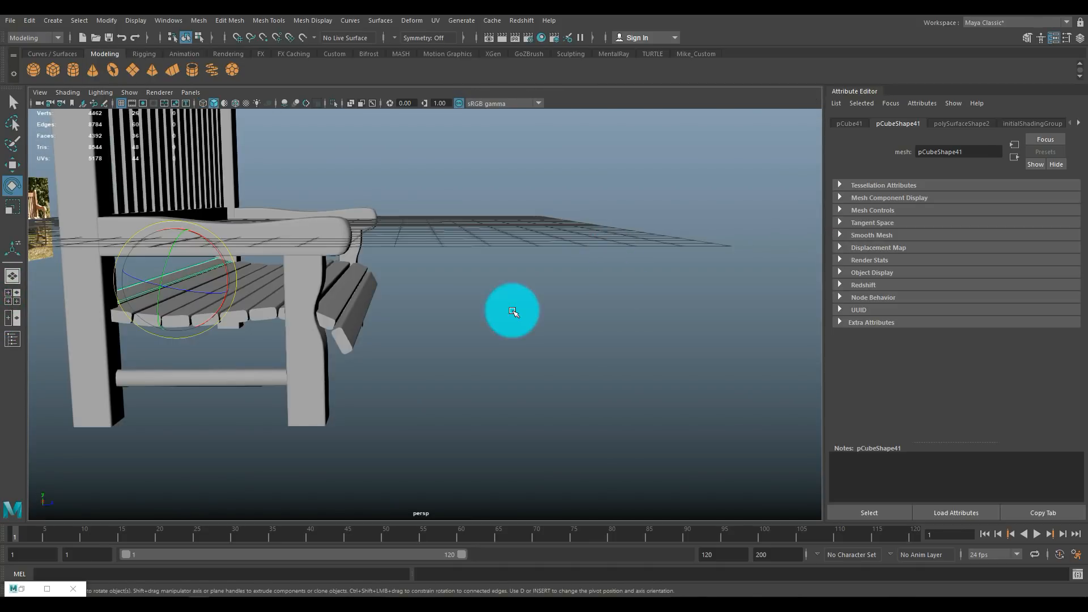
alt+drag(573, 328, 437, 376)
click(290, 235)
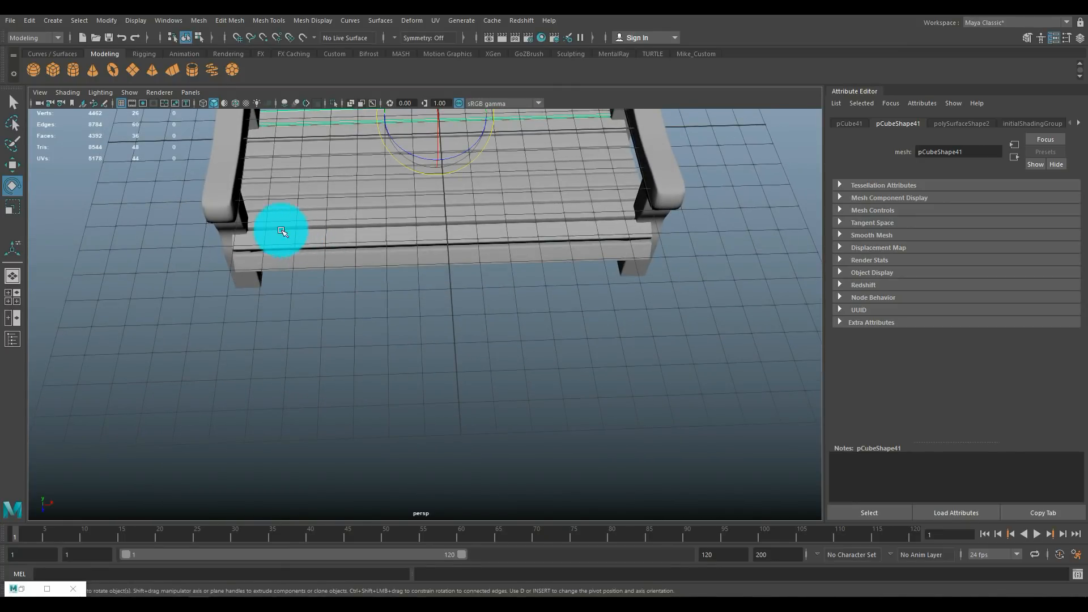
key(r)
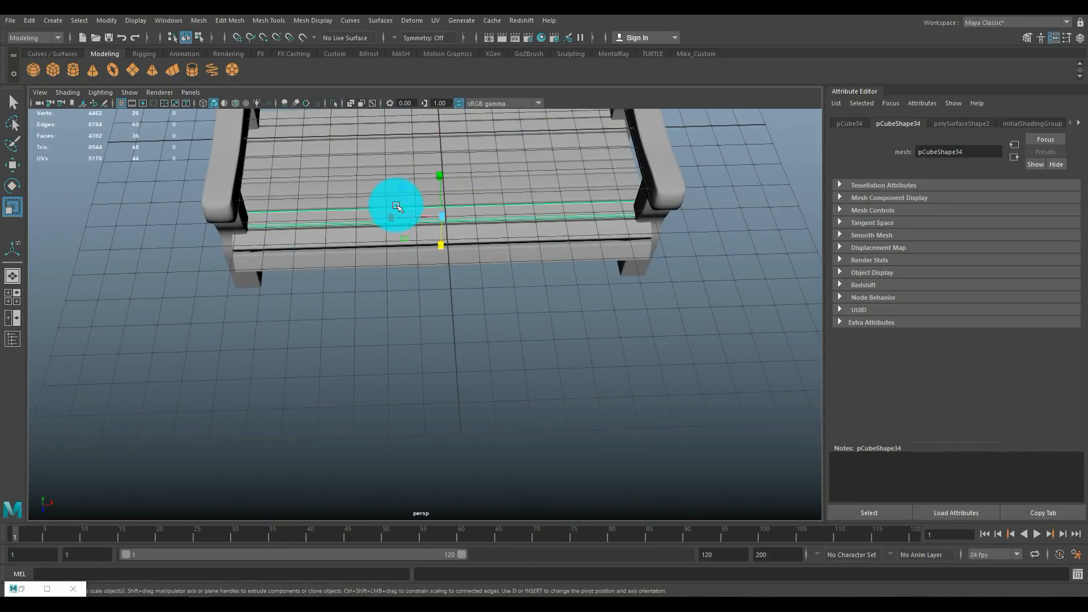
drag(384, 221, 387, 219)
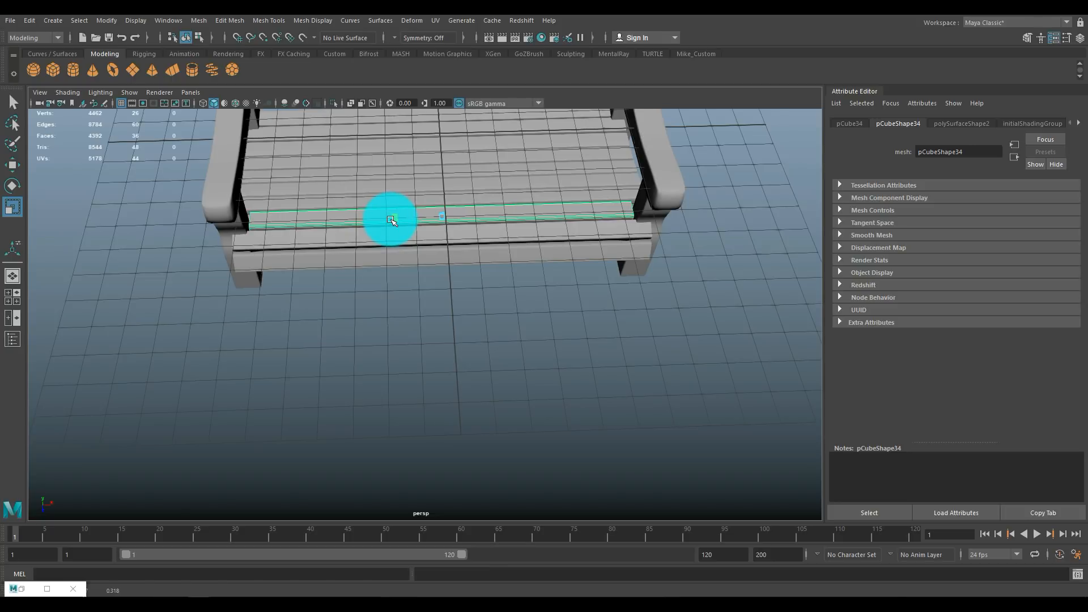
click(268, 241)
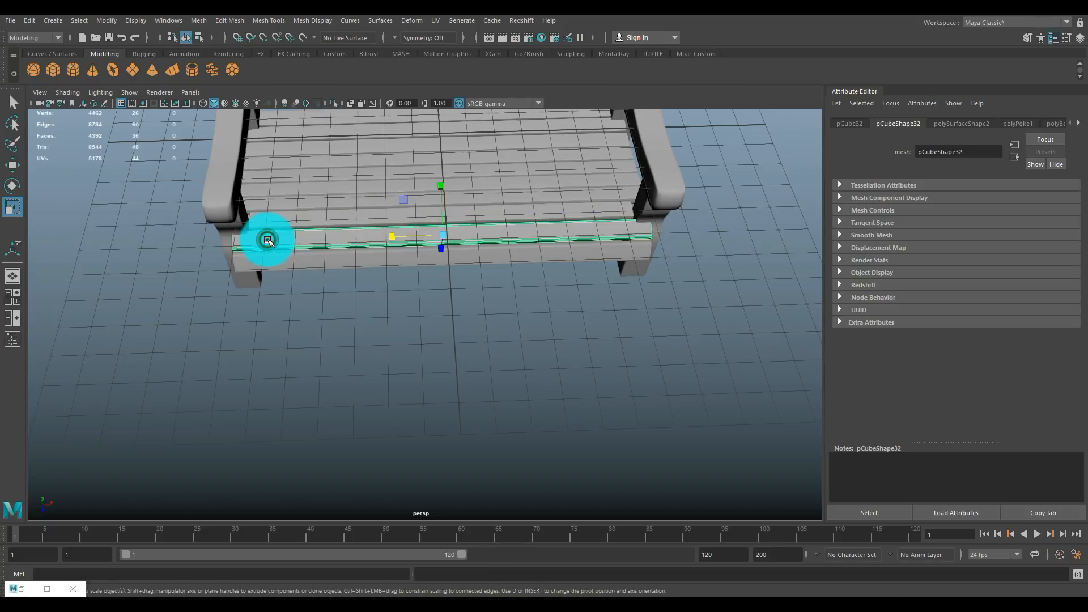
click(353, 326)
Step: In the side view, select the lower leg and stretcher vertices of the bench frame and move them straight down to lengthen the legs
alt+drag(352, 311, 455, 281)
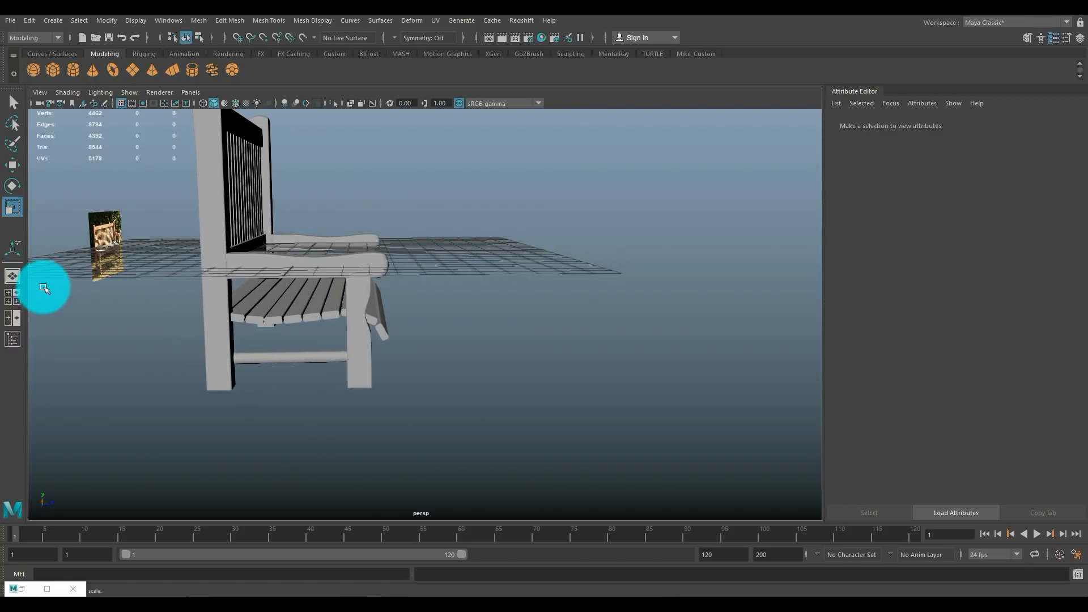
click(16, 296)
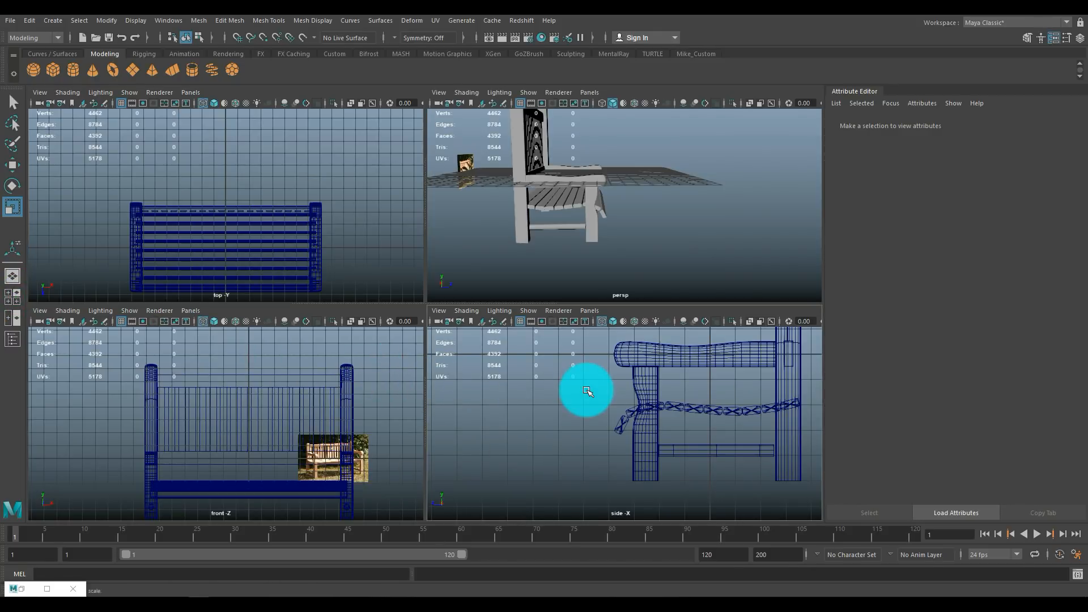
key(space)
alt+middle_drag(519, 391, 408, 309)
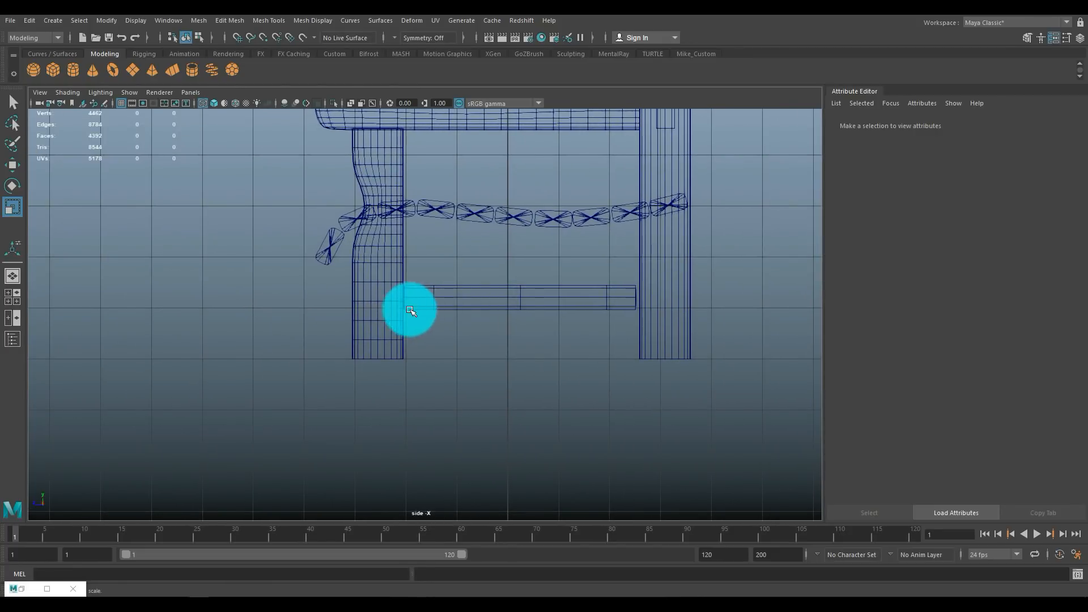
click(397, 282)
right_drag(398, 283, 347, 277)
drag(323, 276, 730, 434)
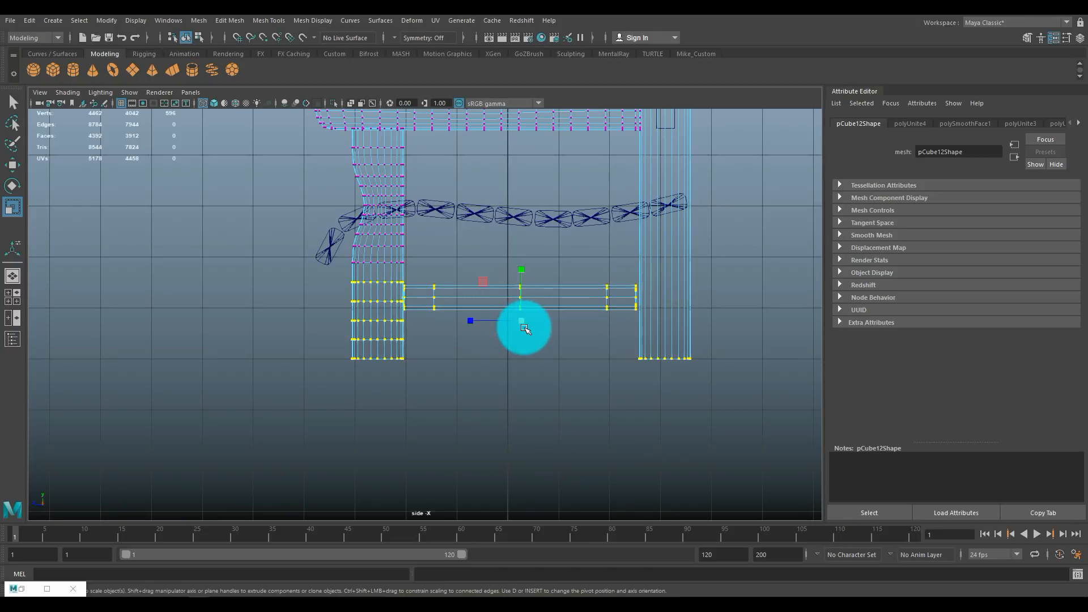
key(w)
drag(520, 266, 530, 317)
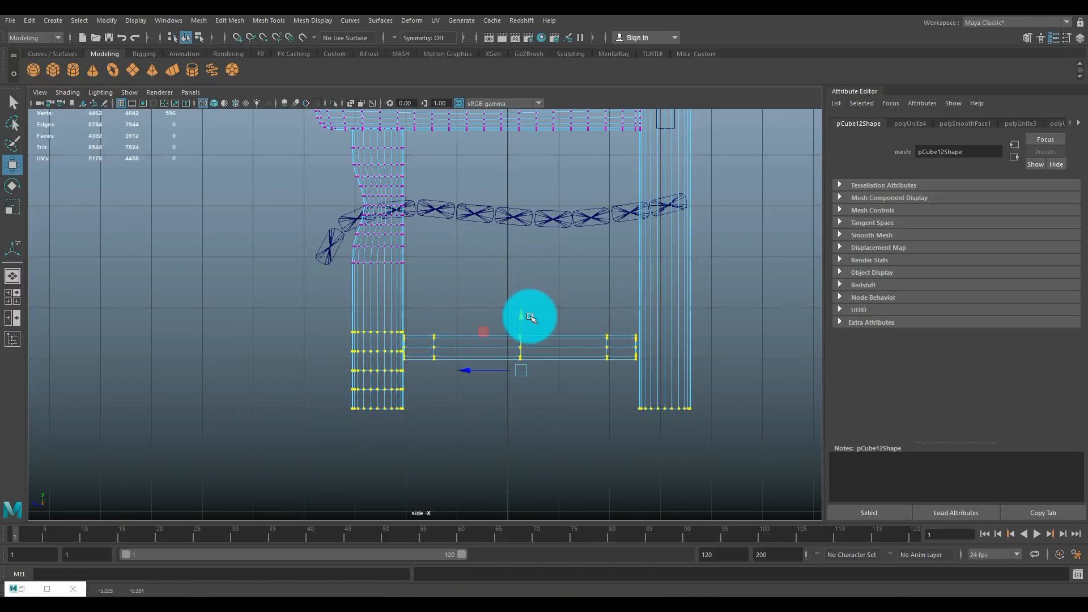
Step: Return the bench frame to object mode, deselect it, check the bench in perspective, and show all four views
click(12, 298)
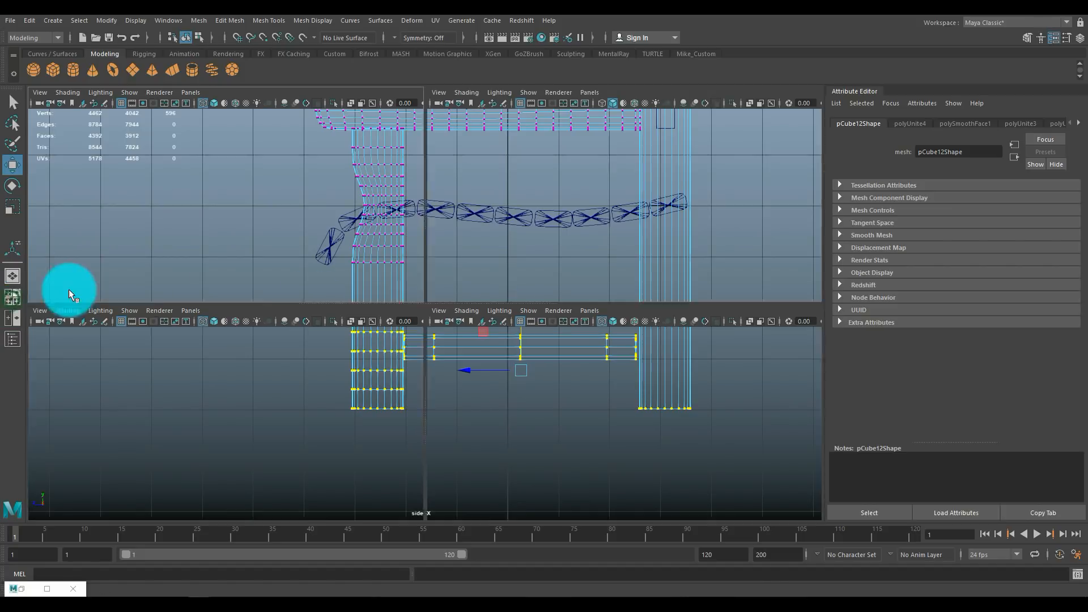
key(space)
click(695, 246)
right_click(264, 273)
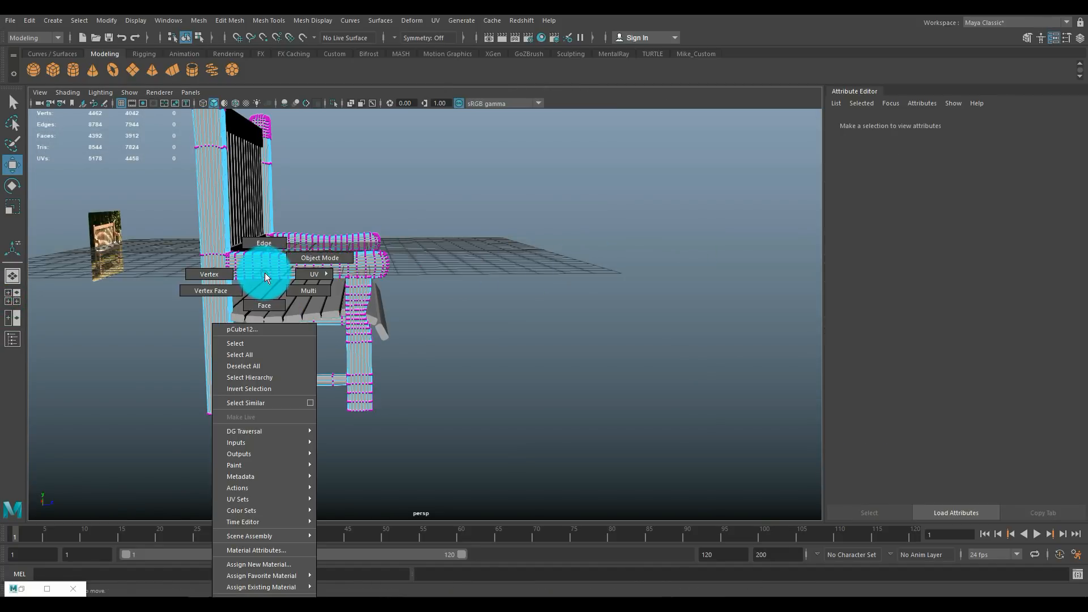
click(321, 258)
click(462, 249)
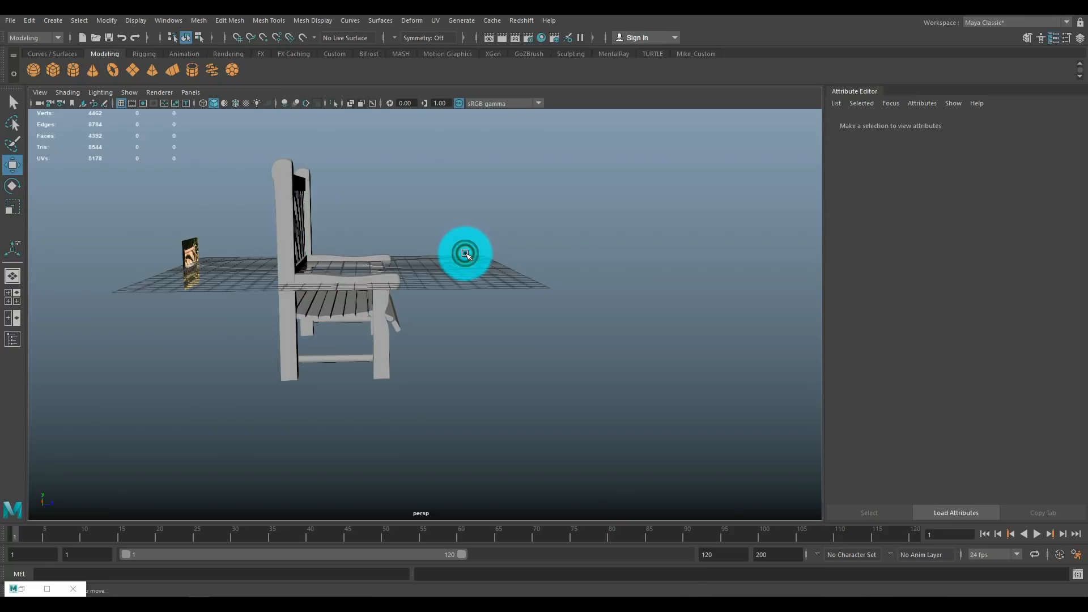
alt+drag(492, 289, 419, 322)
click(15, 297)
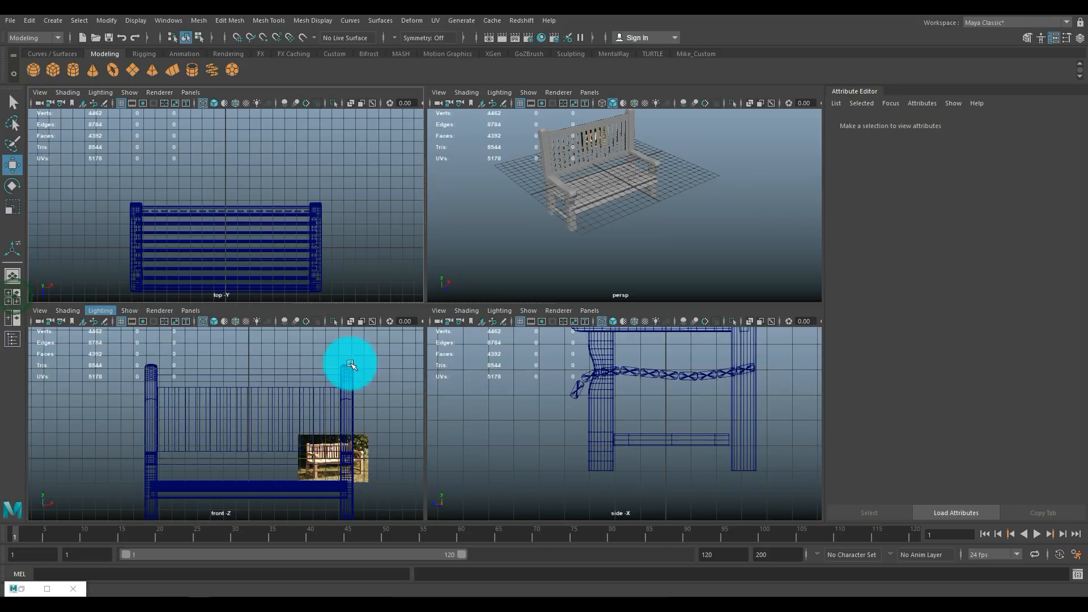
Step: In the front view, return the selected backrest slat to object mode, select all bench parts, and combine them into one mesh
scroll(300, 400, down, 4)
click(295, 401)
key(space)
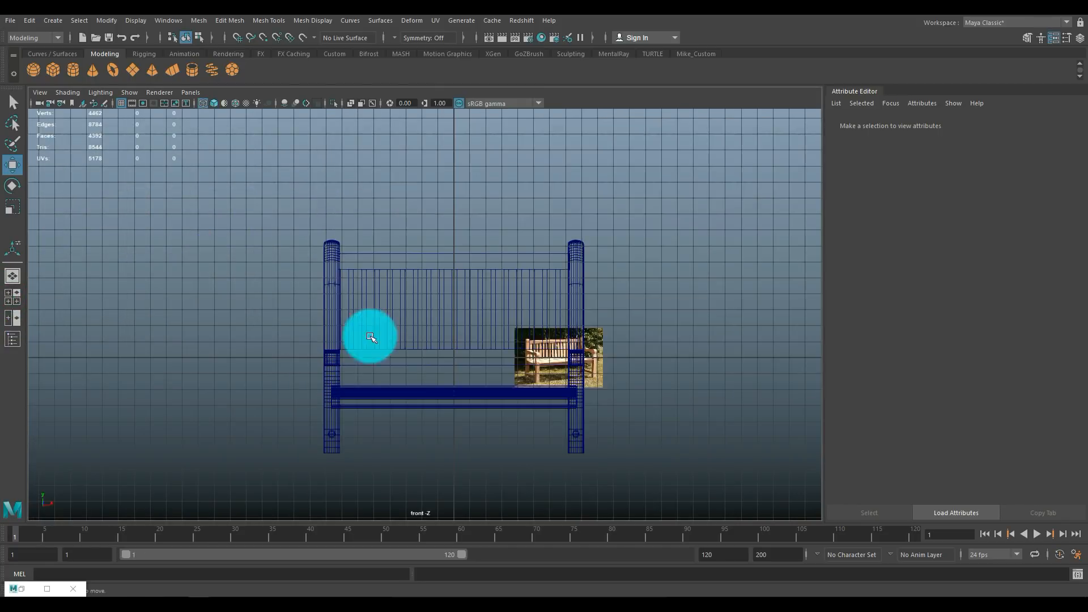
click(376, 271)
right_click(391, 264)
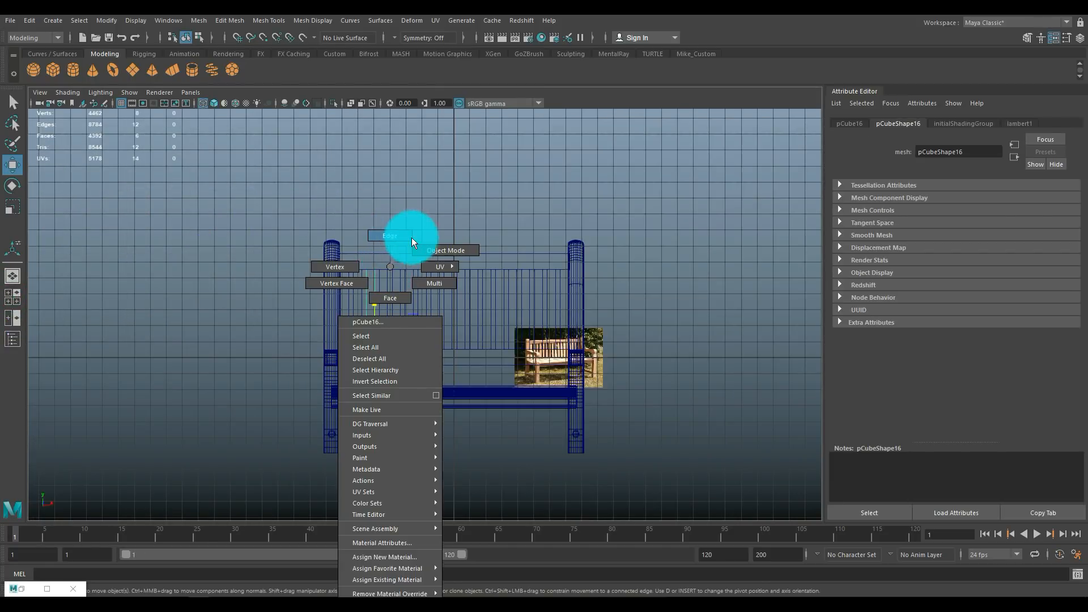
click(443, 250)
drag(260, 217, 664, 487)
click(336, 101)
click(195, 20)
click(245, 55)
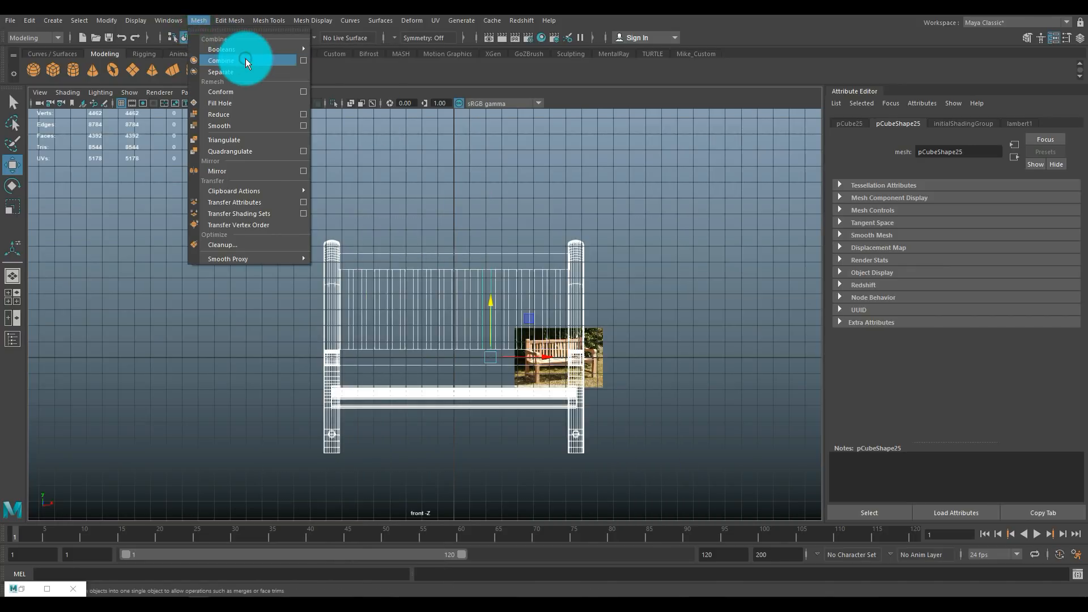
Step: Select the upper vertices of the back posts, top rail and slats, and move them straight down to shorten the backrest
right_drag(334, 255, 292, 253)
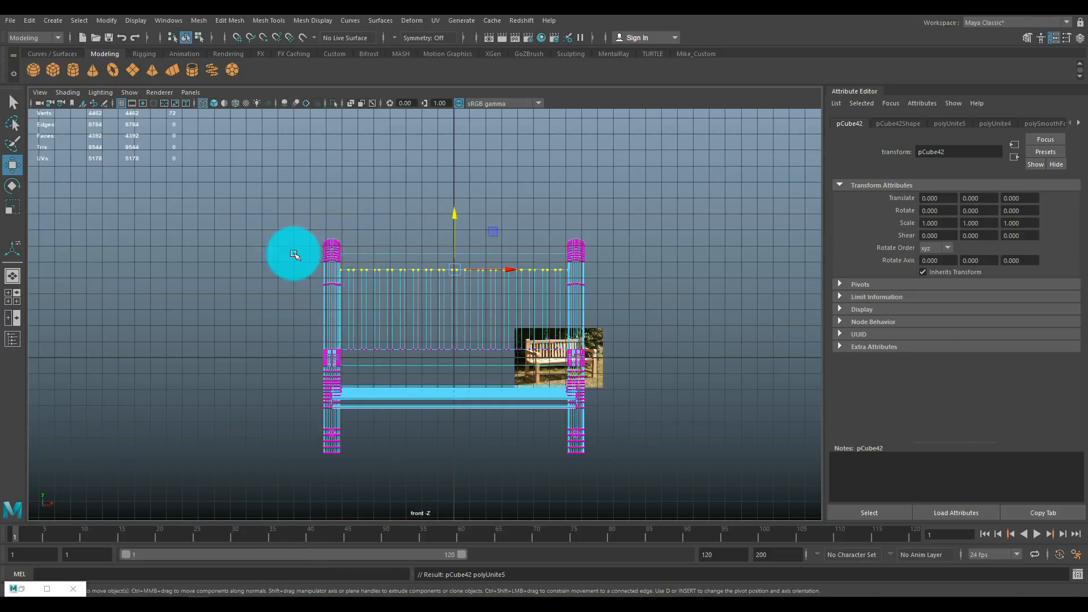
drag(300, 263, 601, 277)
scroll(404, 257, up, 3)
drag(250, 190, 656, 284)
middle_drag(447, 200, 471, 222)
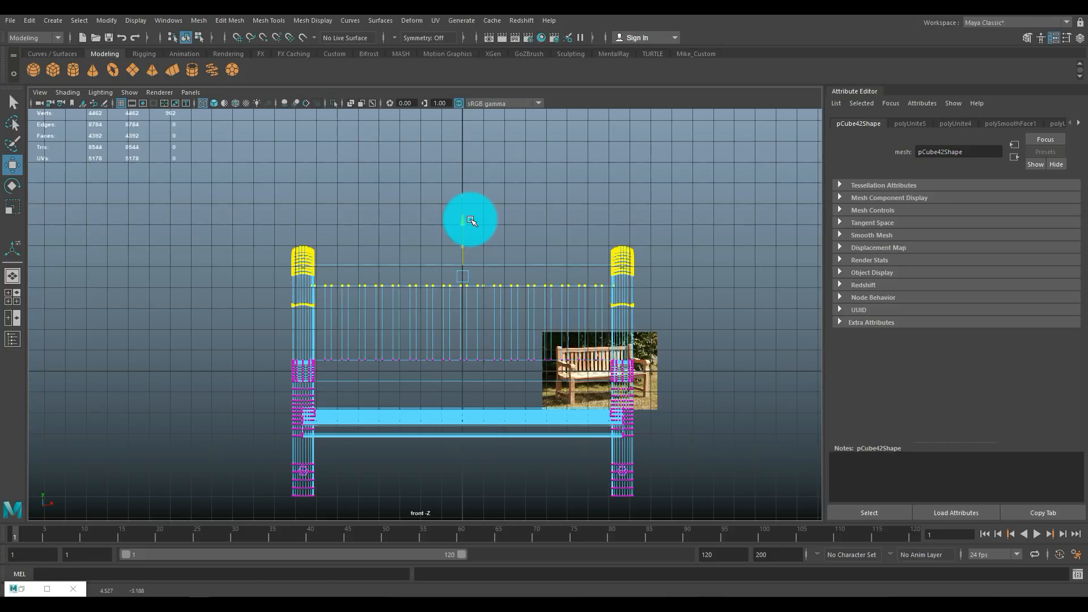
Step: Return the combined bench to object mode, deselect it, and inspect it from below and from the side in perspective
click(8, 301)
click(674, 227)
key(space)
right_drag(387, 166, 434, 156)
click(539, 204)
scroll(549, 233, up, 4)
alt+drag(583, 246, 698, 208)
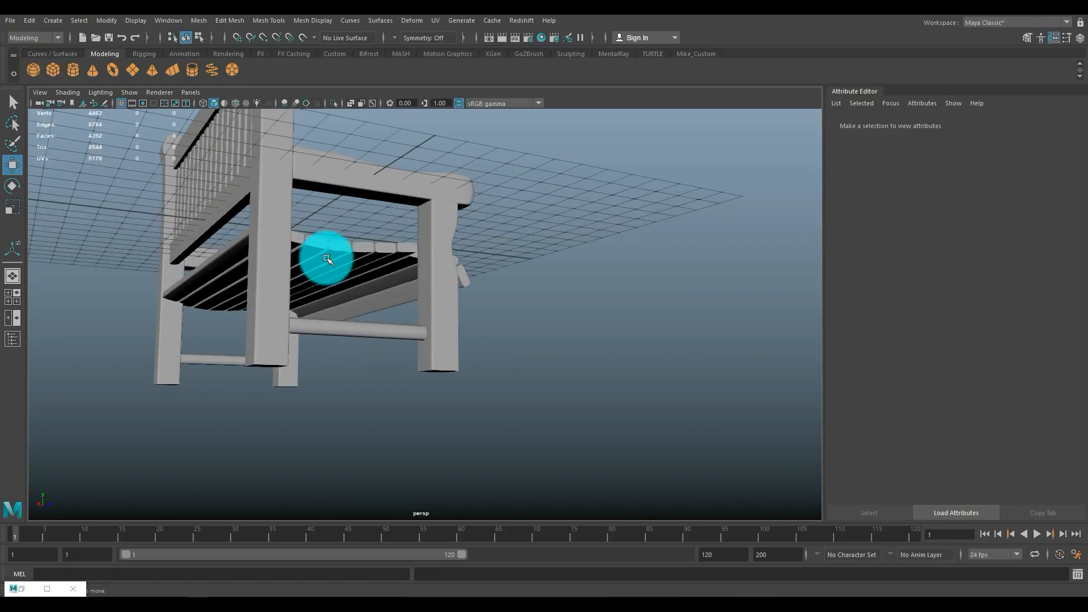
scroll(210, 346, down, 5)
alt+drag(211, 345, 413, 365)
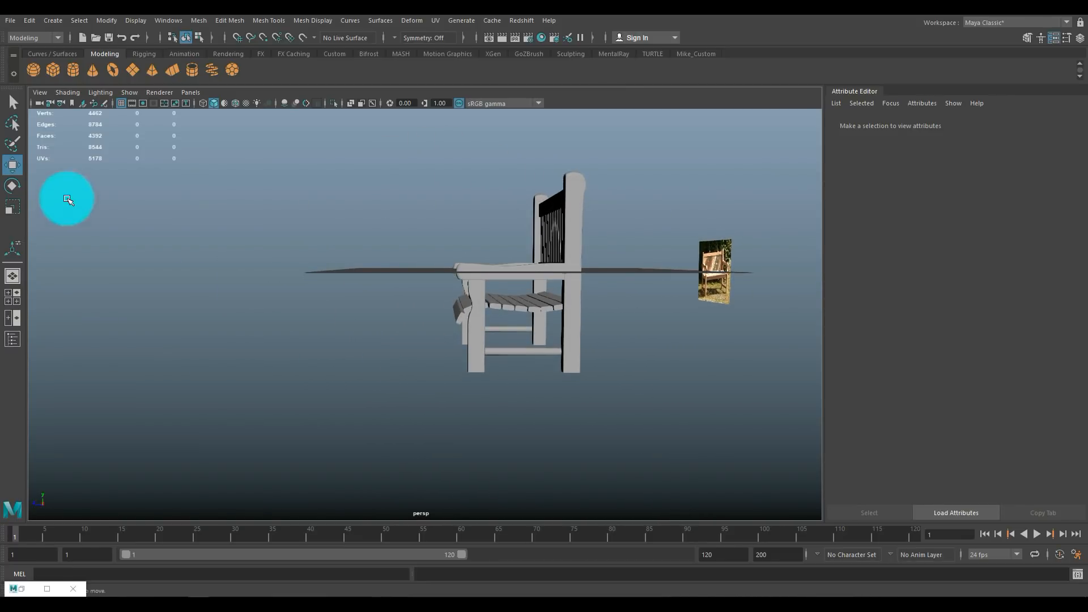
Step: Create a polygon cube, move it beside the bench to X 9.864, and scale it to 6.590 along Z
click(53, 71)
alt+drag(304, 340, 395, 372)
drag(503, 245, 499, 322)
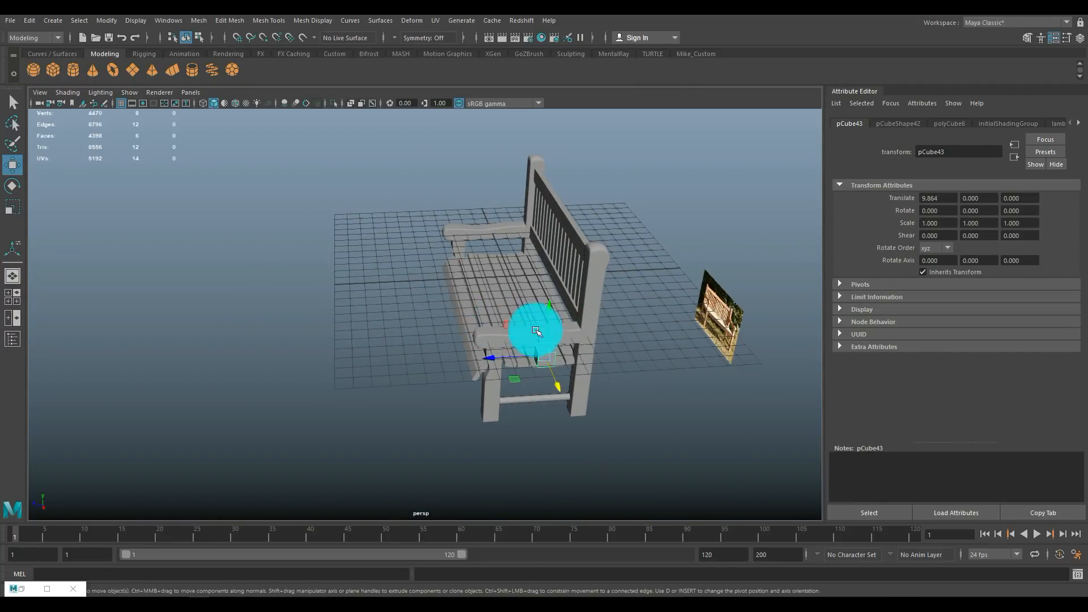
key(r)
drag(524, 365, 7, 324)
Step: In the side view, move the box below the seat planks to Y -3.117 and Z -0.277
click(9, 294)
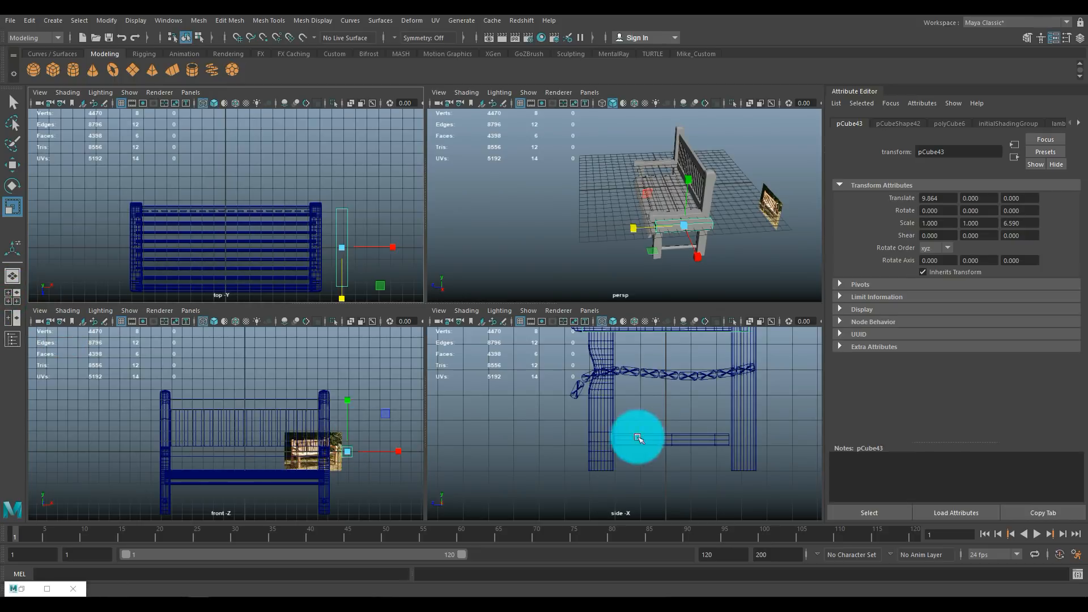
key(space)
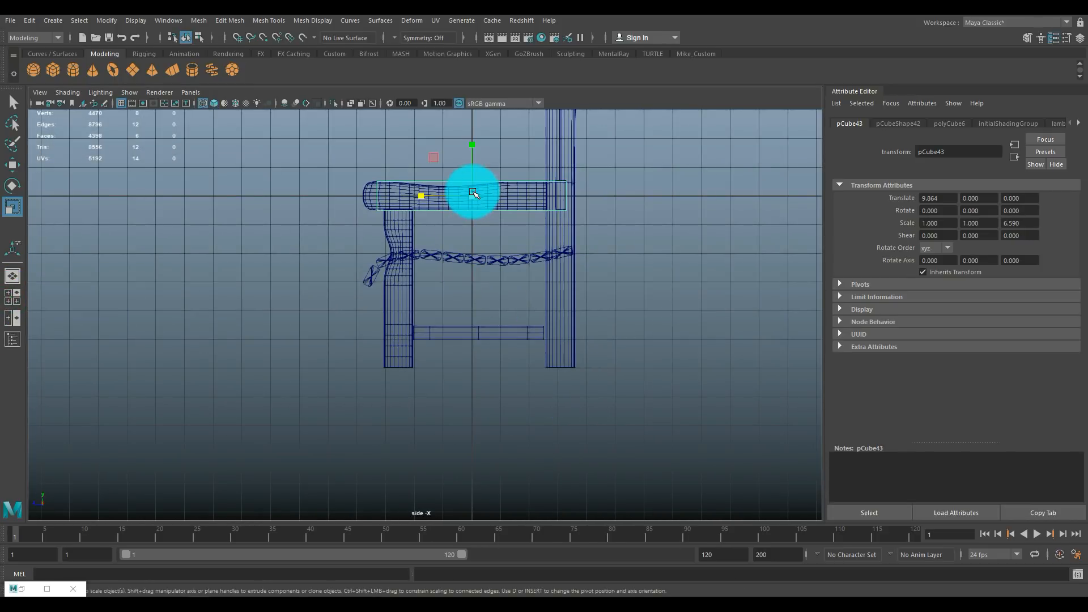
key(w)
drag(470, 144, 449, 273)
scroll(510, 308, up, 2)
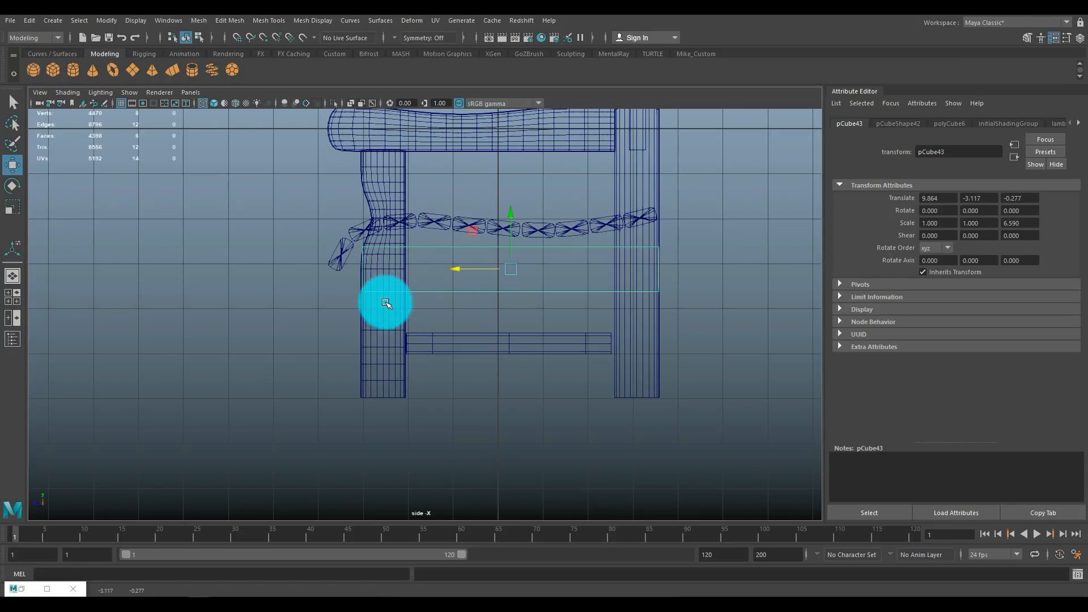
Step: Select the vertices at the box's front end and move them forward past the front leg, under the front plank
right_drag(385, 249, 339, 247)
drag(378, 236, 359, 333)
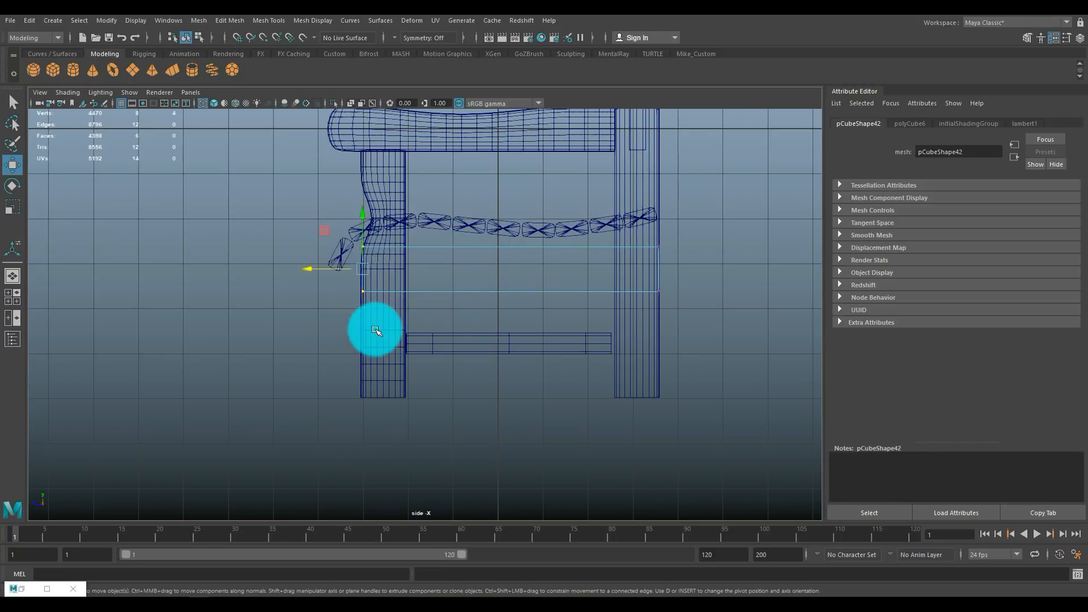
drag(312, 270, 286, 273)
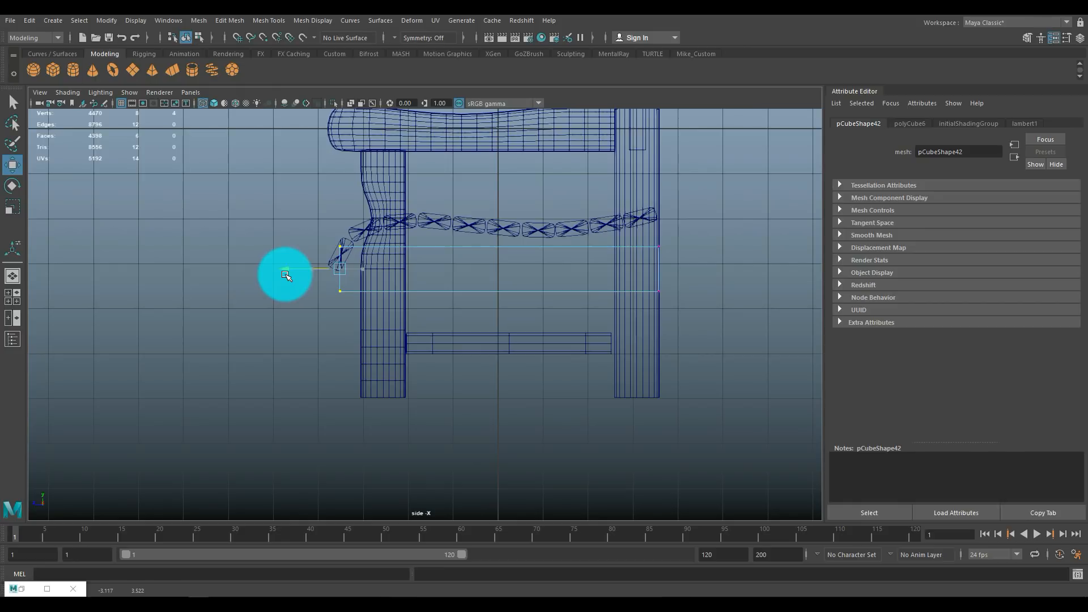
drag(286, 275, 286, 275)
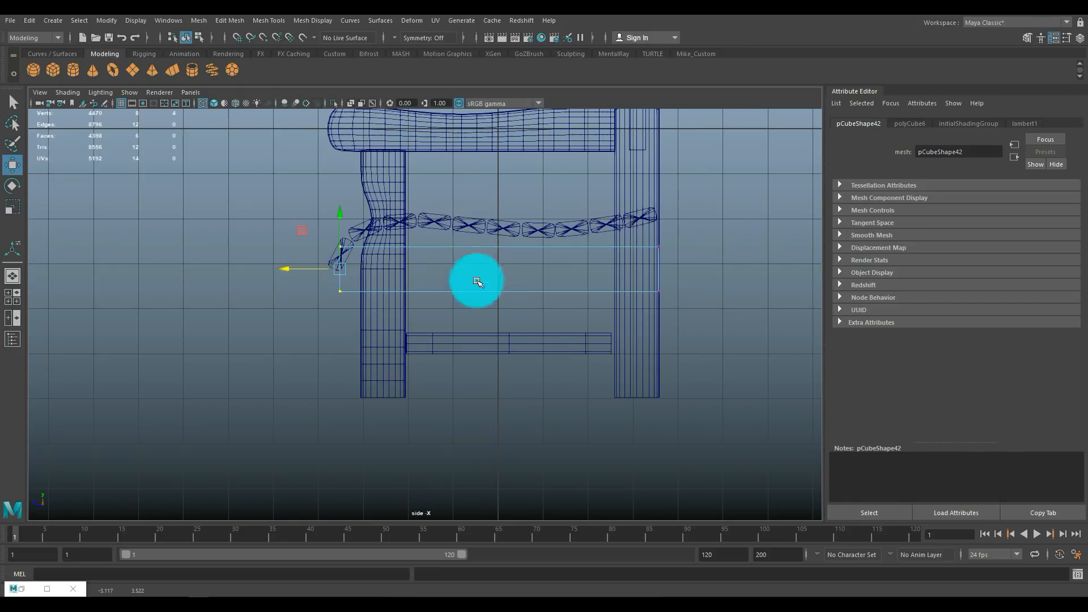
Step: Start the Insert Edge Loop tool and set it to multiple edge loops with one loop per insertion
click(278, 21)
click(368, 106)
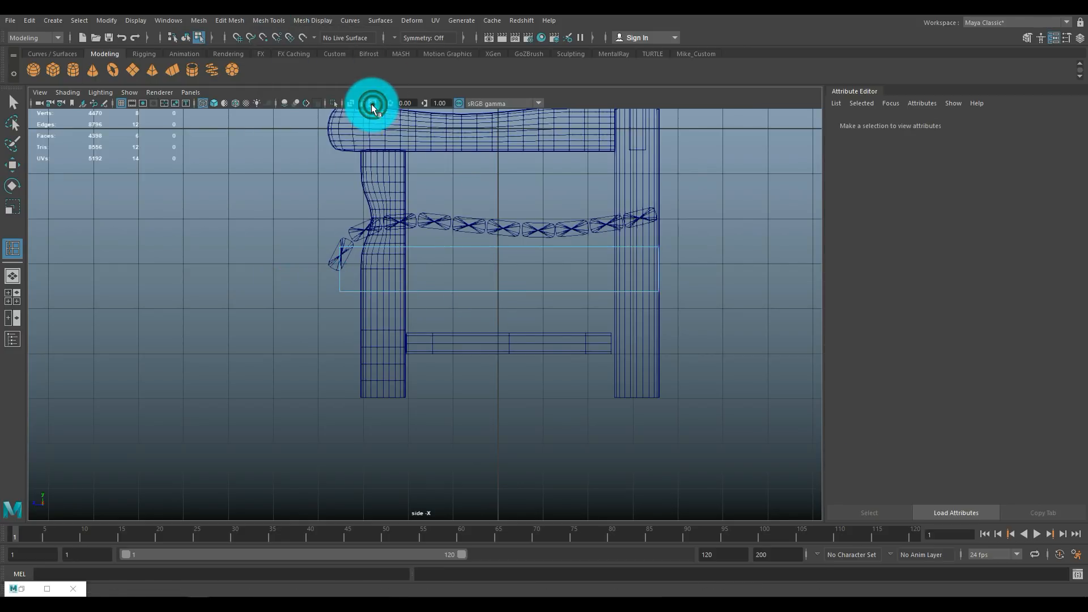
click(47, 587)
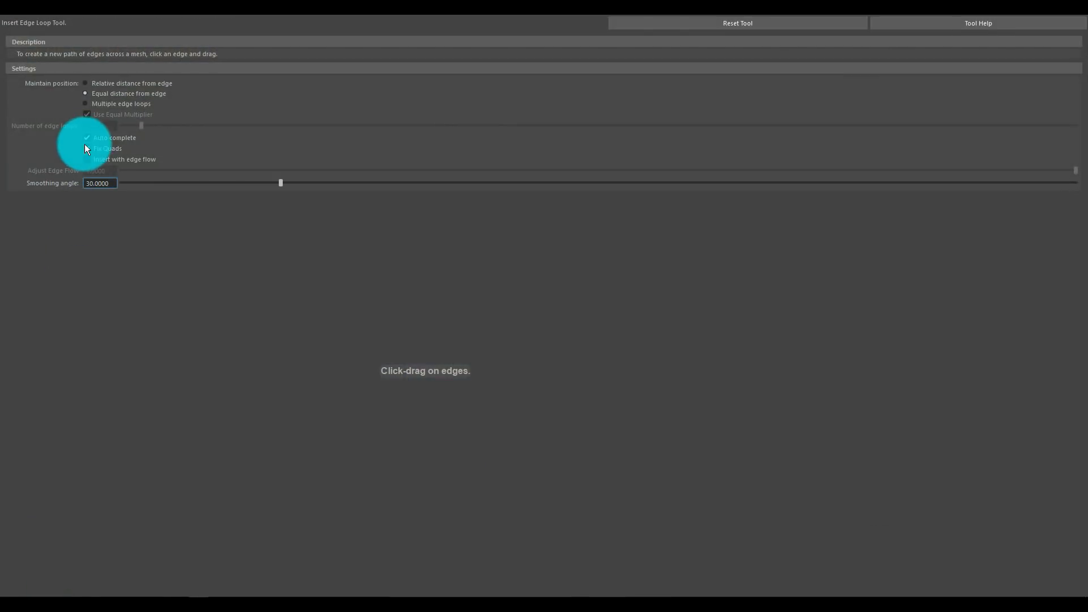
click(92, 104)
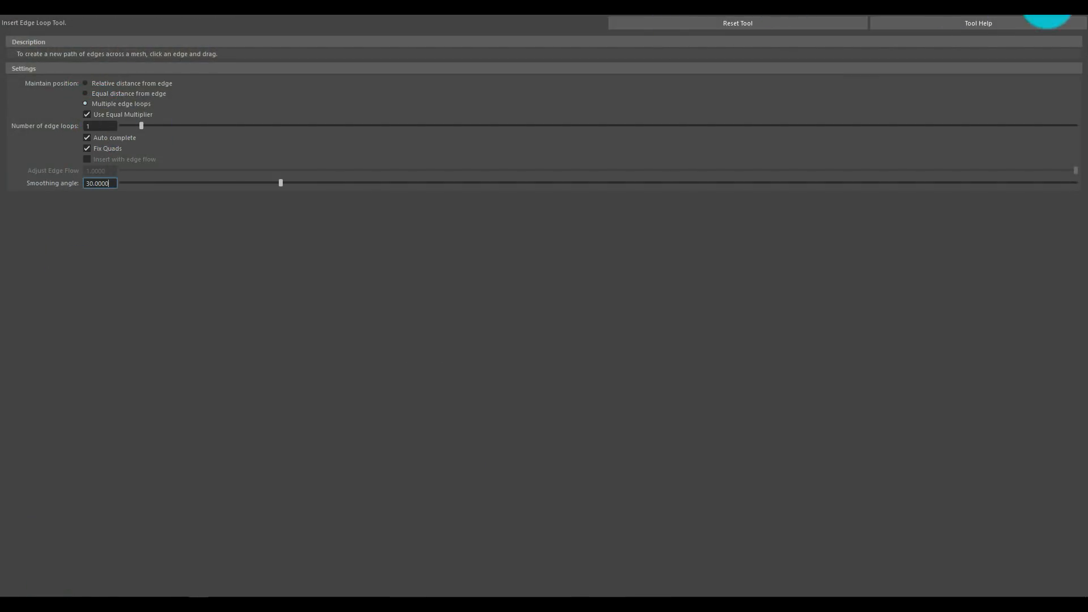
click(1020, 15)
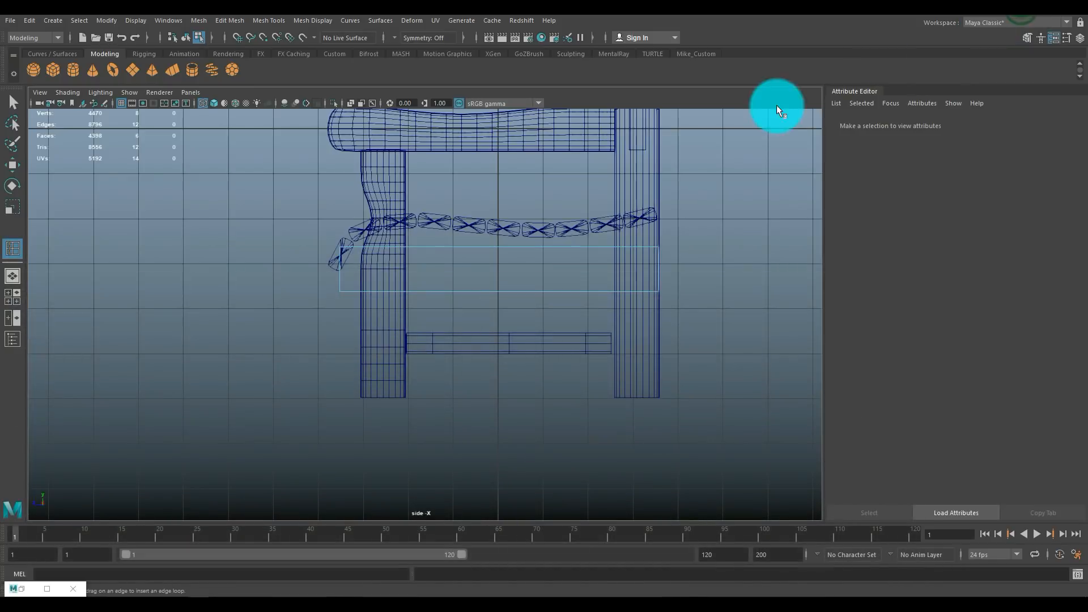
Step: Insert 15 evenly spaced vertical edge loops along the box by repeatedly halving its segments
click(513, 248)
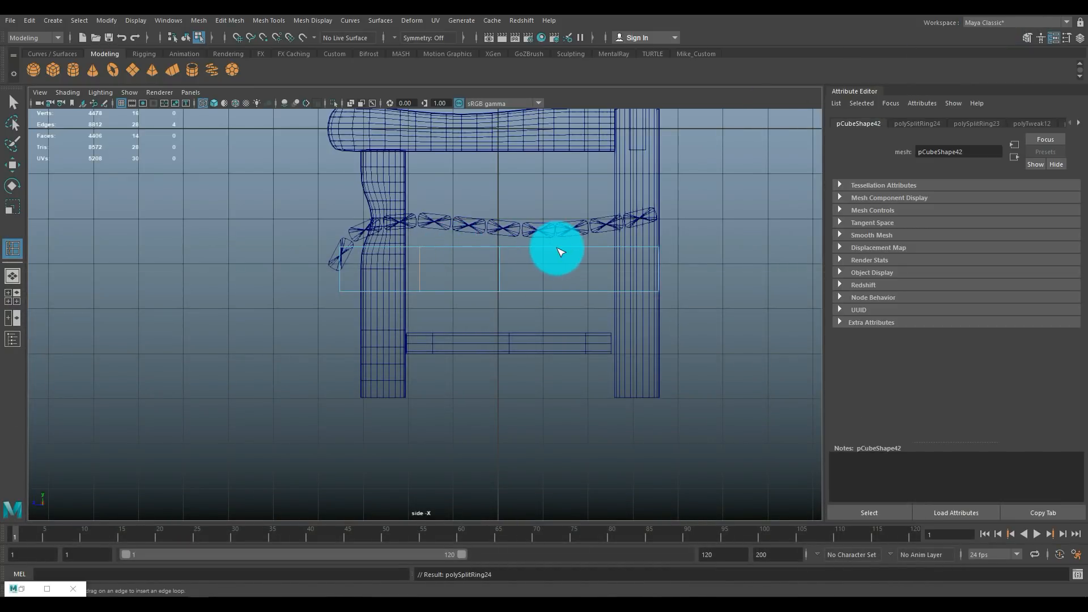
click(619, 247)
click(539, 247)
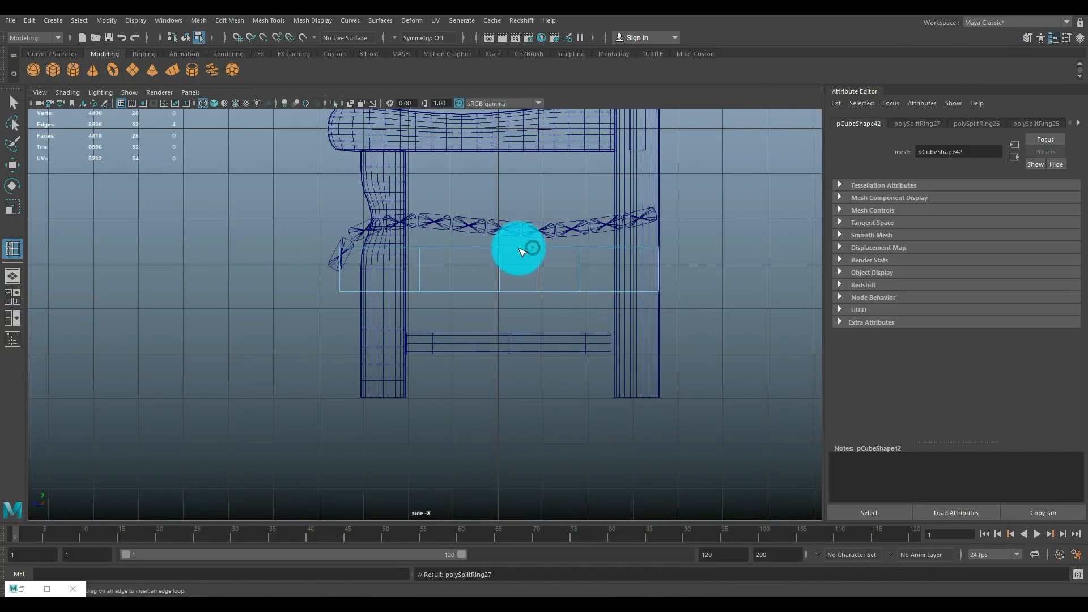
drag(464, 248, 380, 248)
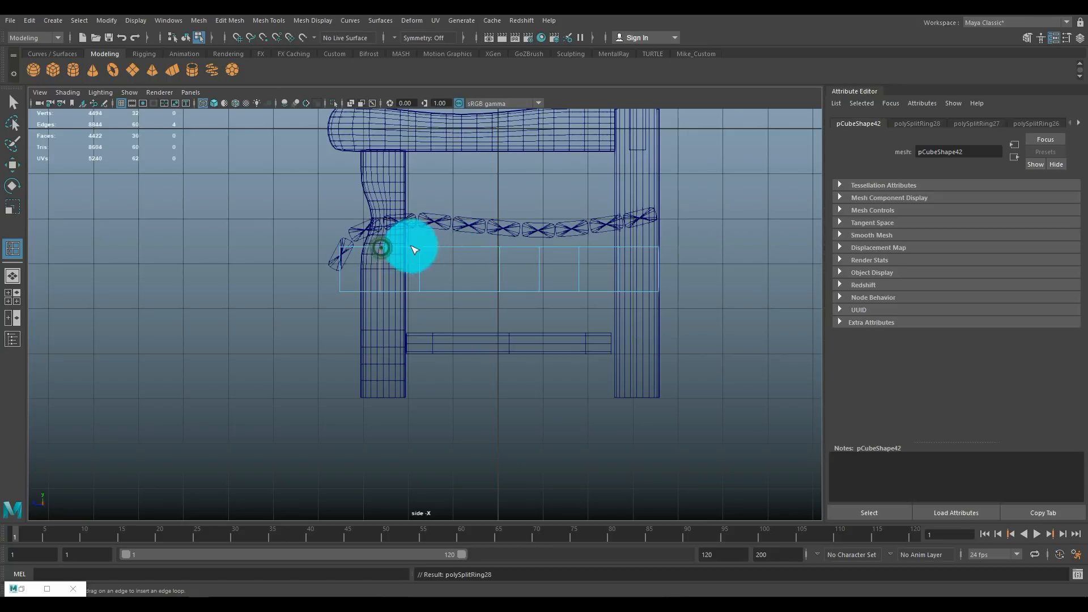
click(461, 248)
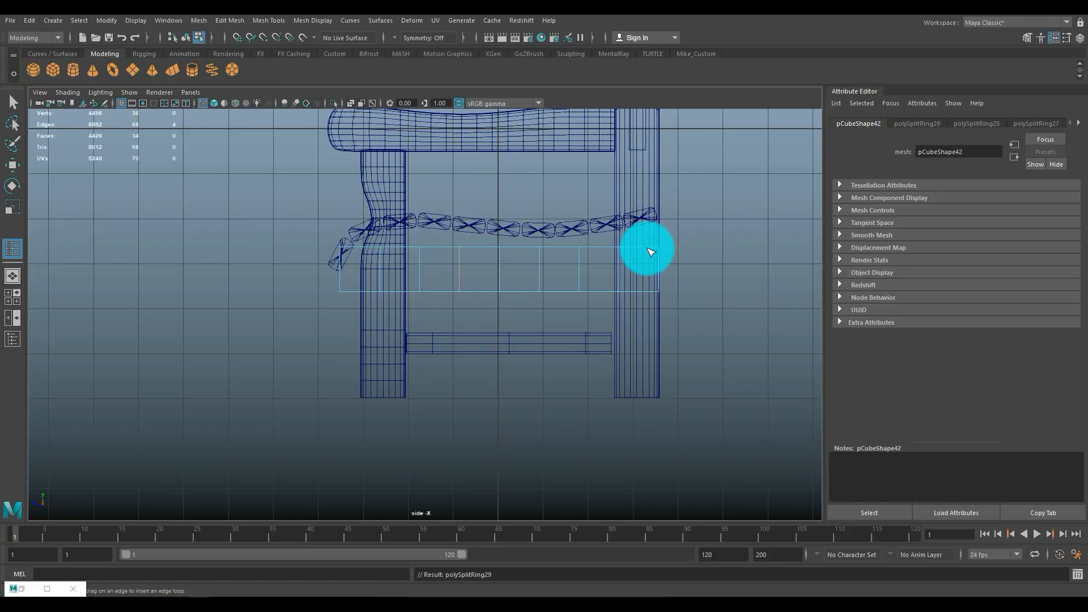
click(639, 249)
click(599, 249)
click(560, 248)
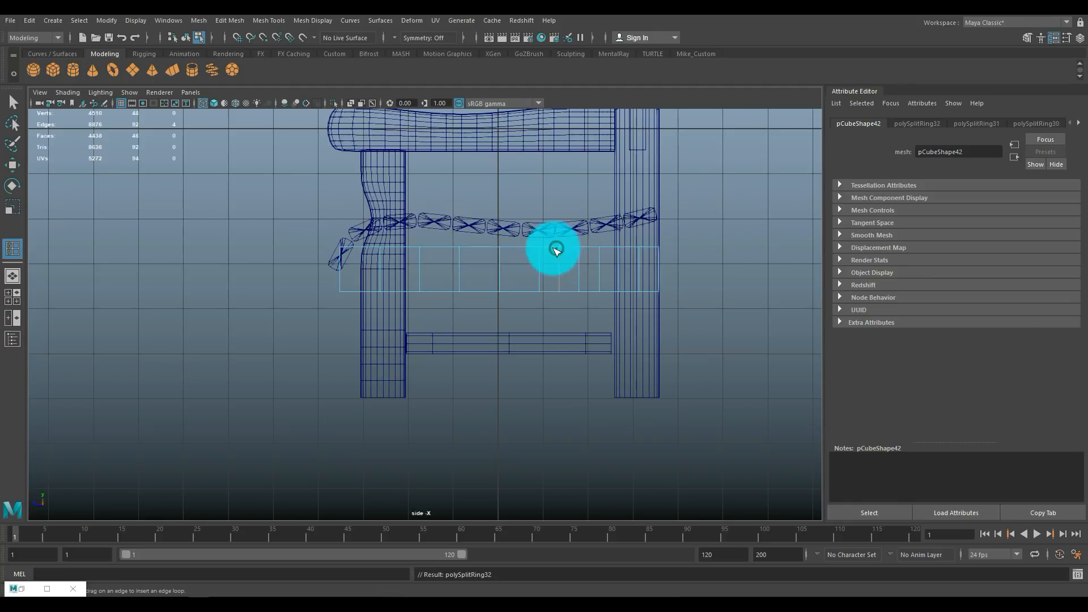
click(516, 248)
click(479, 250)
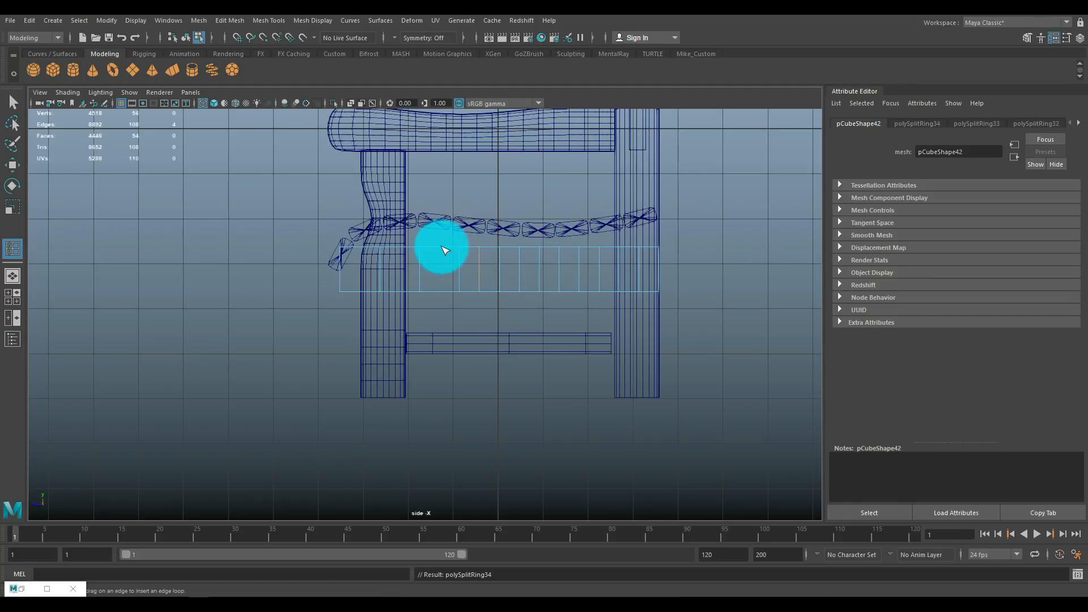
click(439, 249)
click(400, 249)
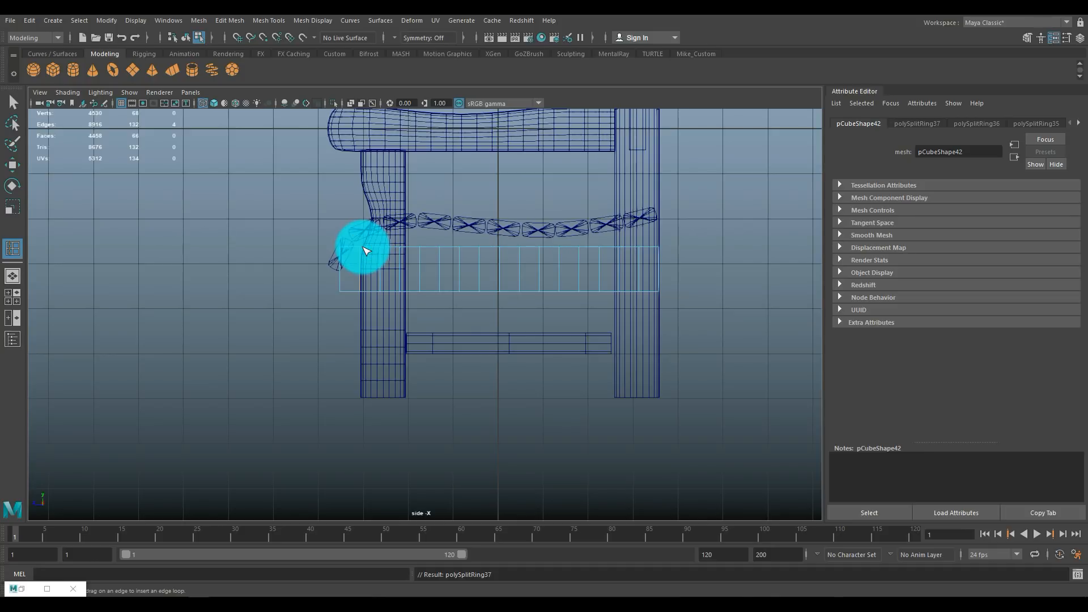
Step: Select the box's bottom row of vertices and move it straight up to make the seat support thinner
key(q)
right_click(515, 272)
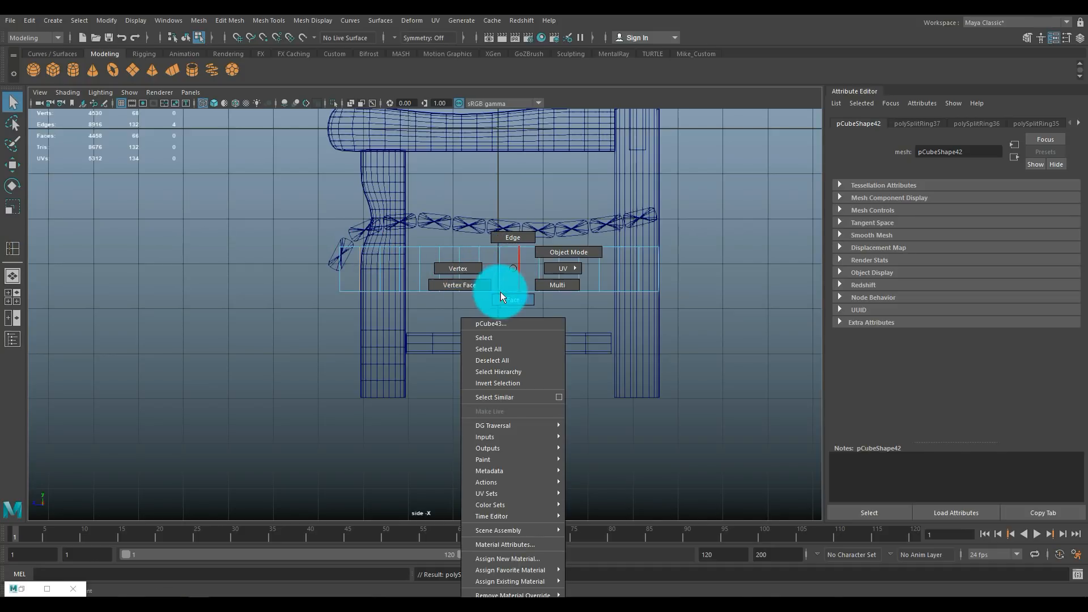
click(469, 268)
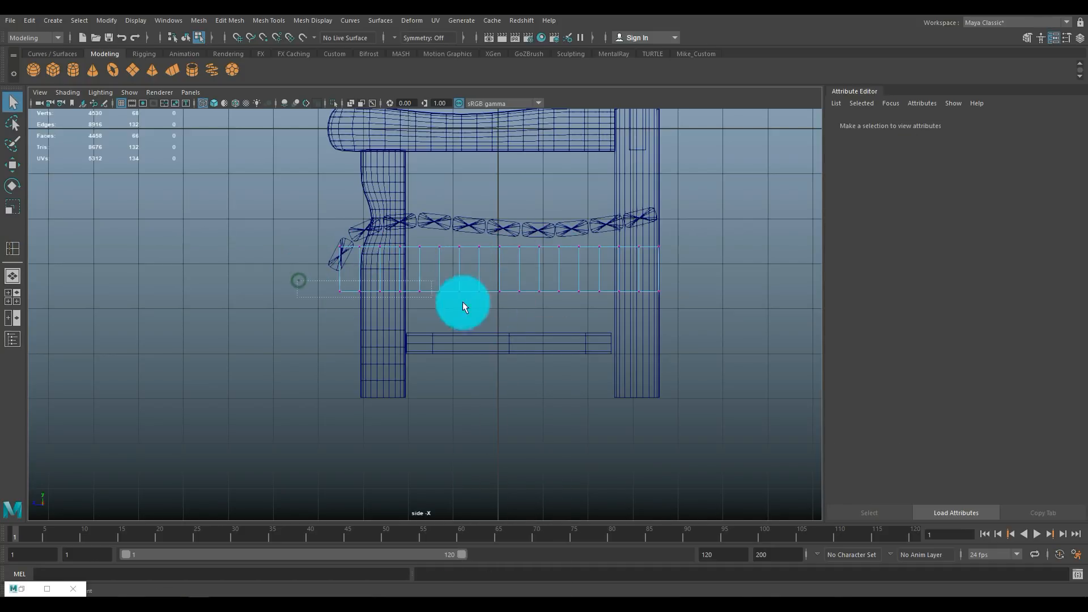
drag(757, 373, 756, 375)
key(w)
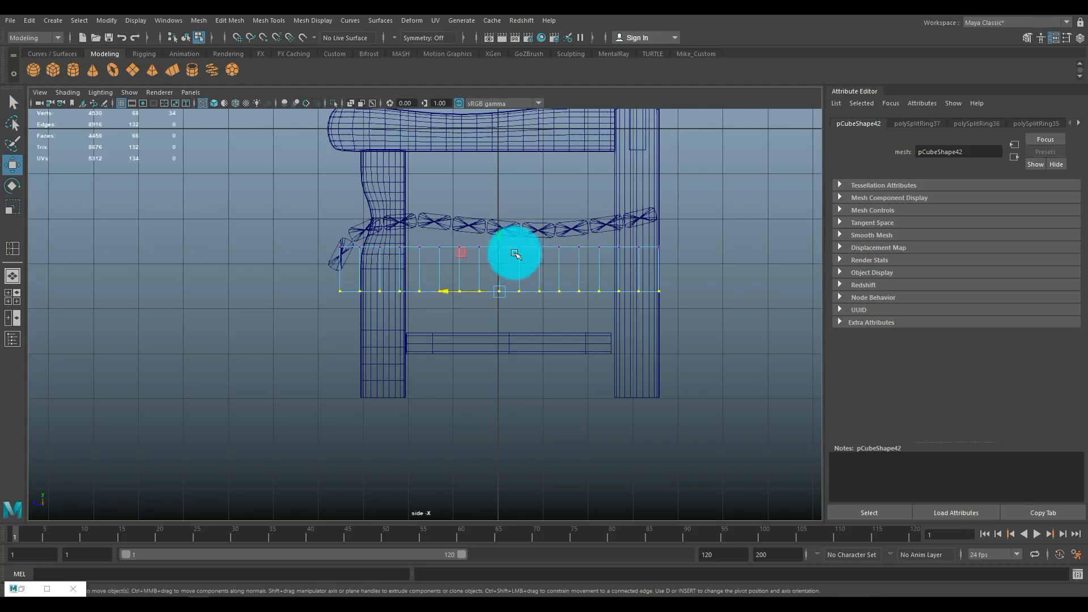
middle_drag(496, 237, 503, 219)
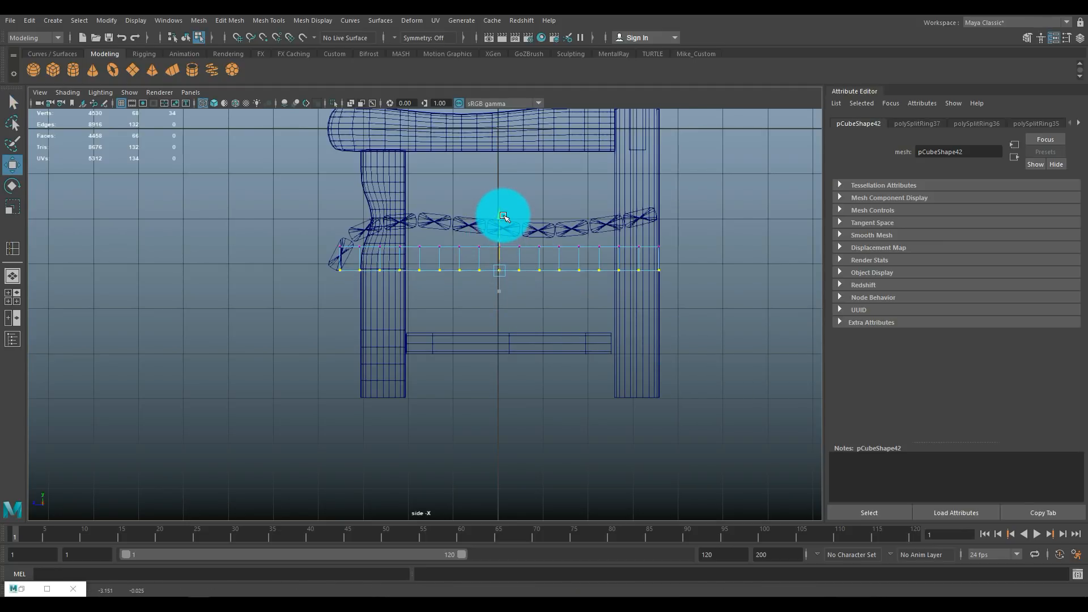
Step: Raise the top vertices at the rear end of the side support, within the rear leg, to the underside of the back planks
click(656, 245)
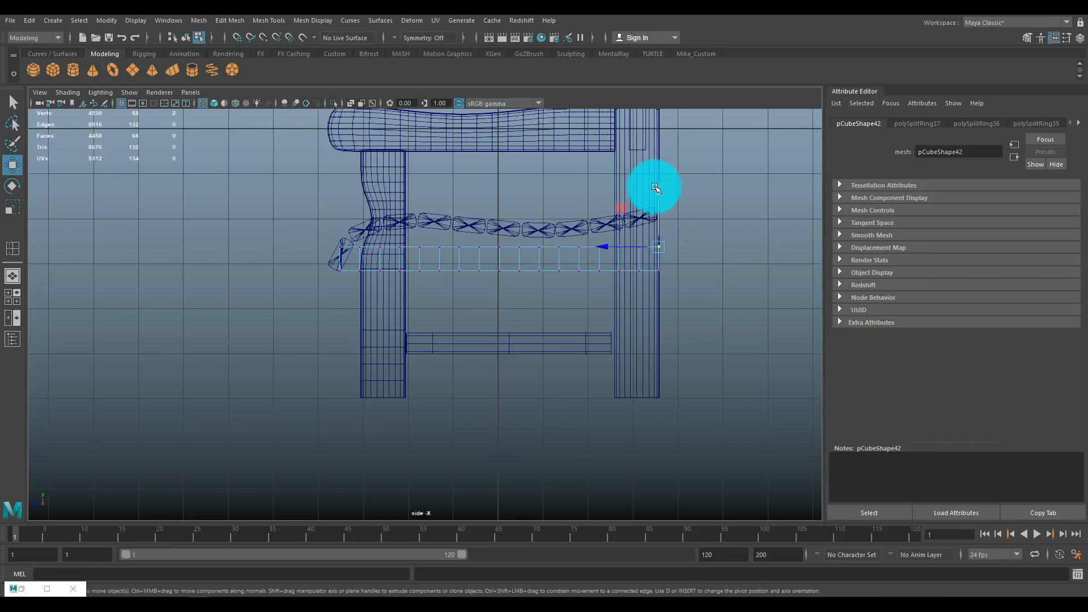
mouse_move(658, 183)
middle_down()
mouse_move(658, 164)
mouse_move(641, 253)
mouse_move(642, 189)
middle_up()
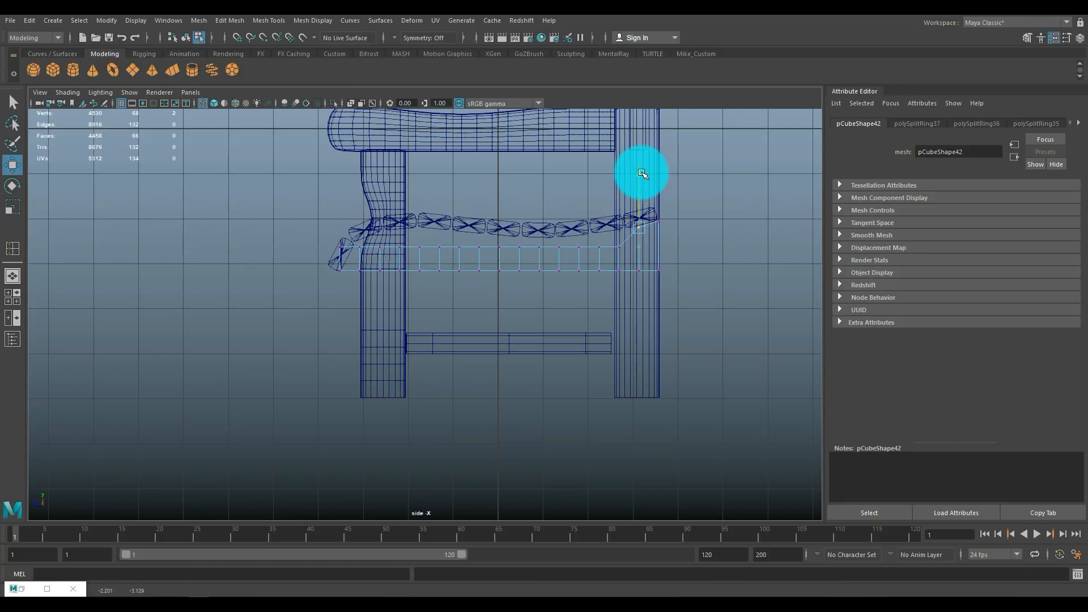
click(618, 239)
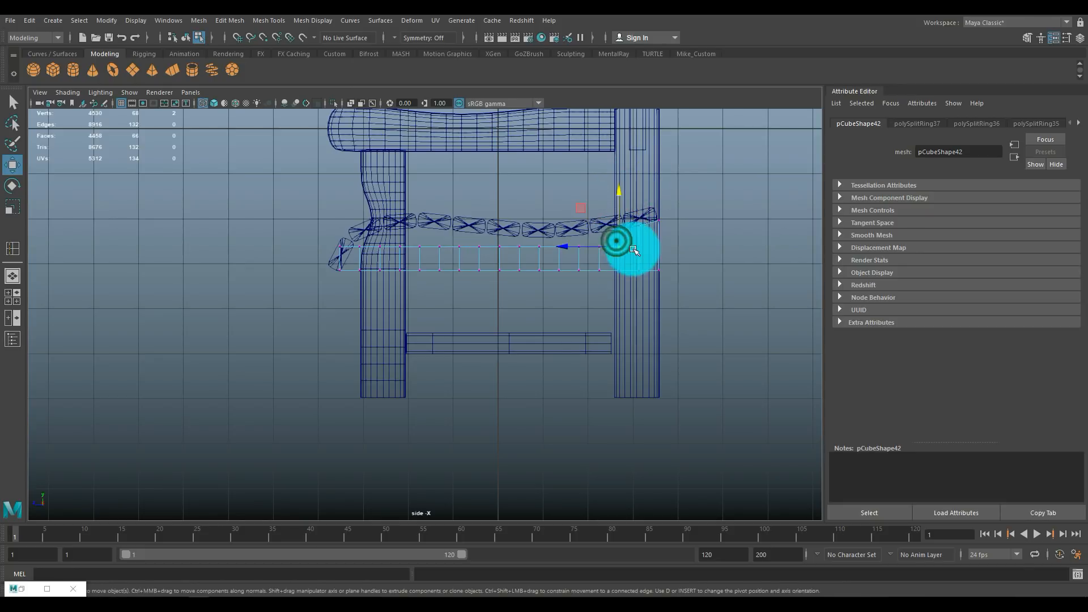
middle_drag(619, 195, 620, 181)
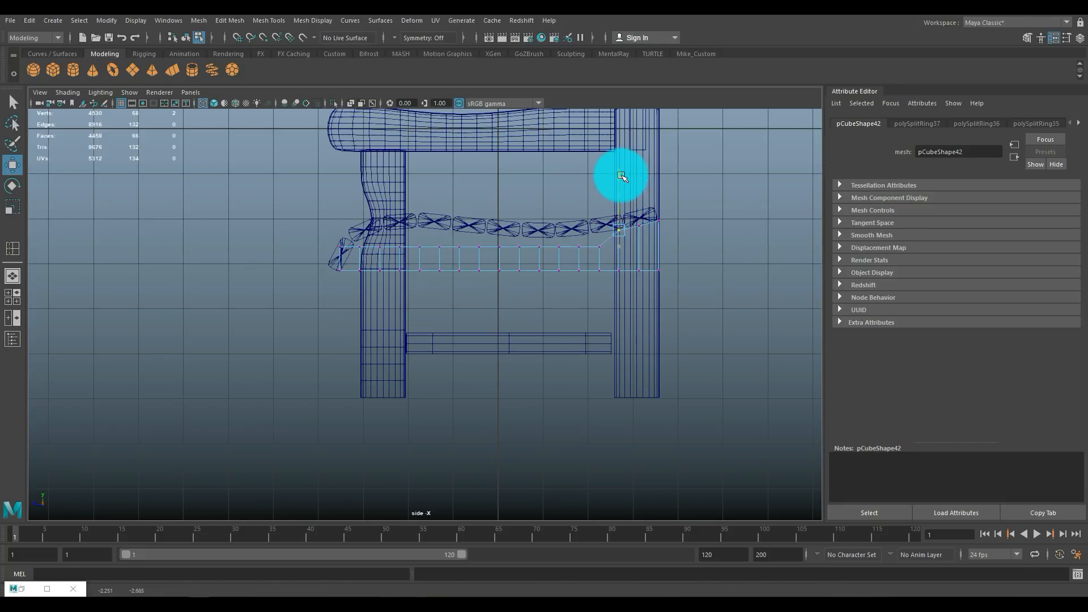
Step: Raise the support's top vertices from the rear leg to the middle of the seat so they follow the planks' undersides
scroll(608, 189, up, 3)
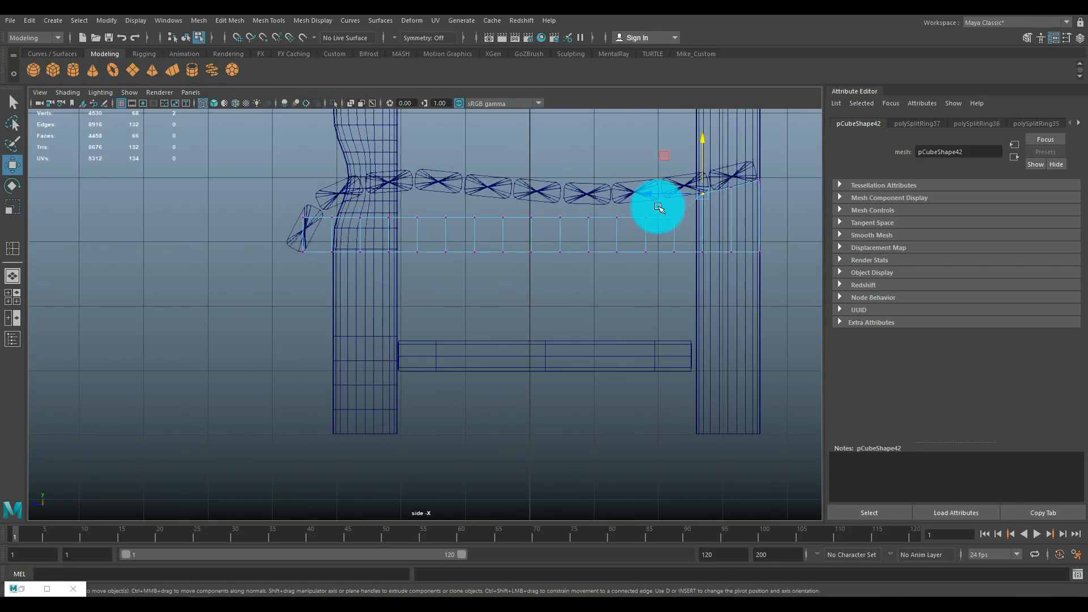
drag(666, 211, 674, 144)
drag(637, 213, 618, 152)
drag(584, 217, 581, 155)
drag(554, 205, 563, 227)
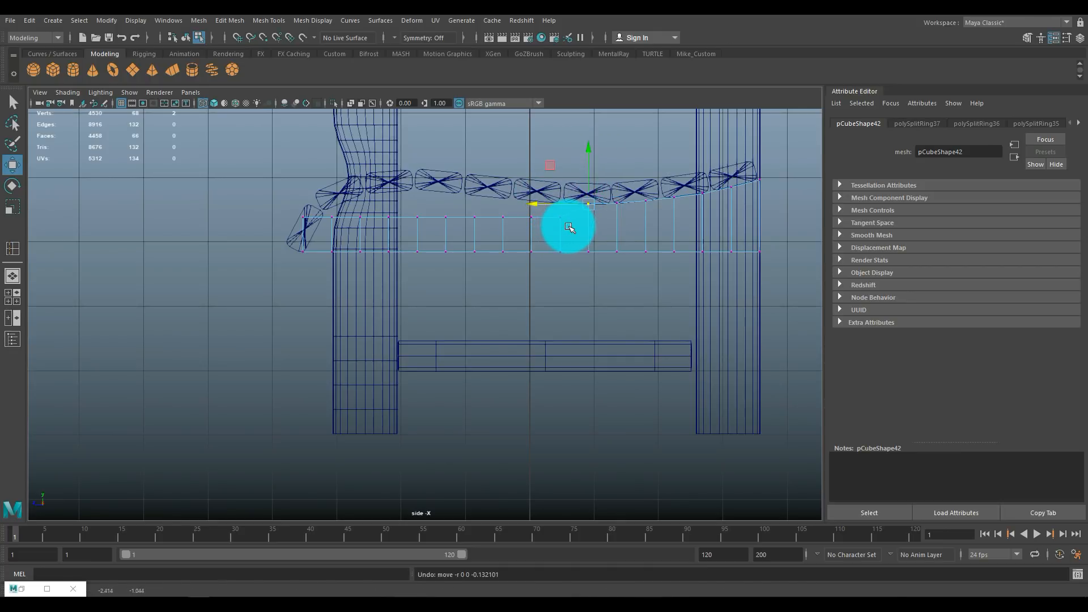
click(560, 217)
drag(562, 164, 559, 152)
click(530, 217)
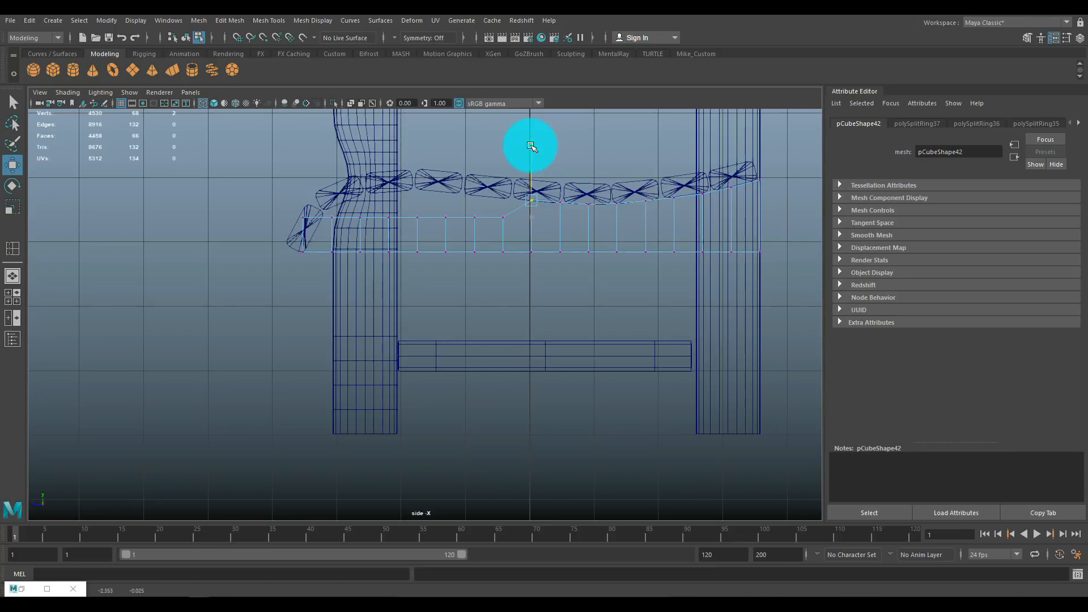
Step: Raise the top vertices from the middle of the support to the front leg to follow the planks' curve
click(502, 215)
middle_drag(506, 159, 508, 142)
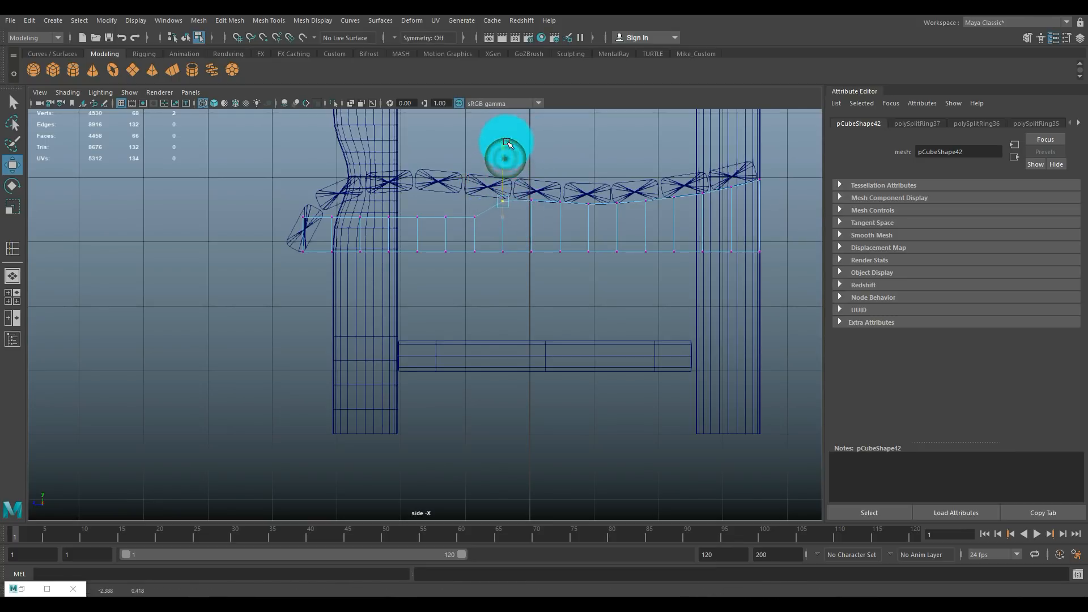
click(474, 219)
middle_drag(478, 179, 477, 139)
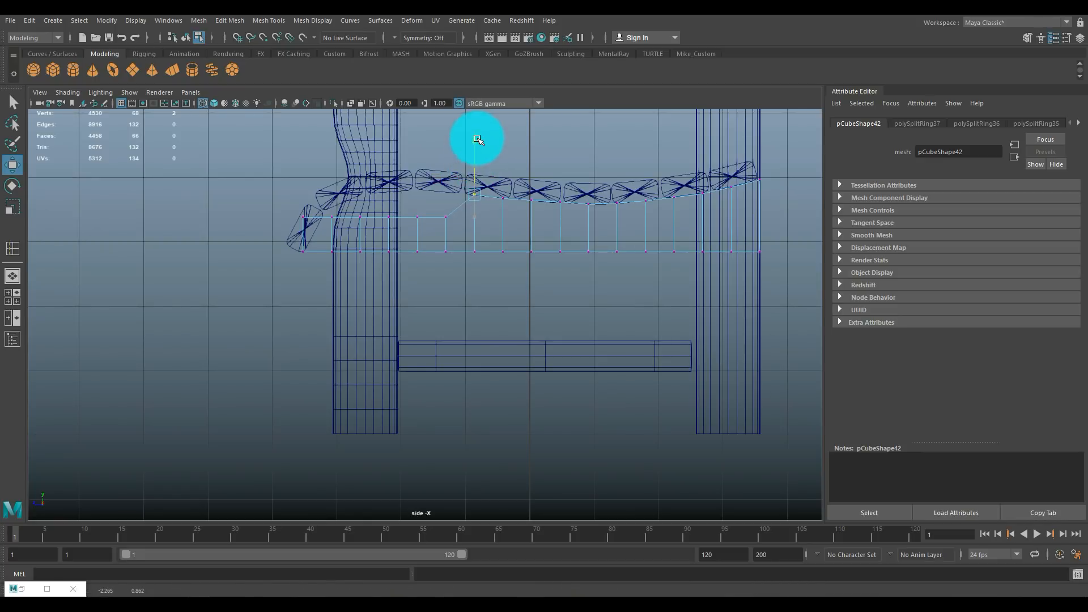
click(449, 220)
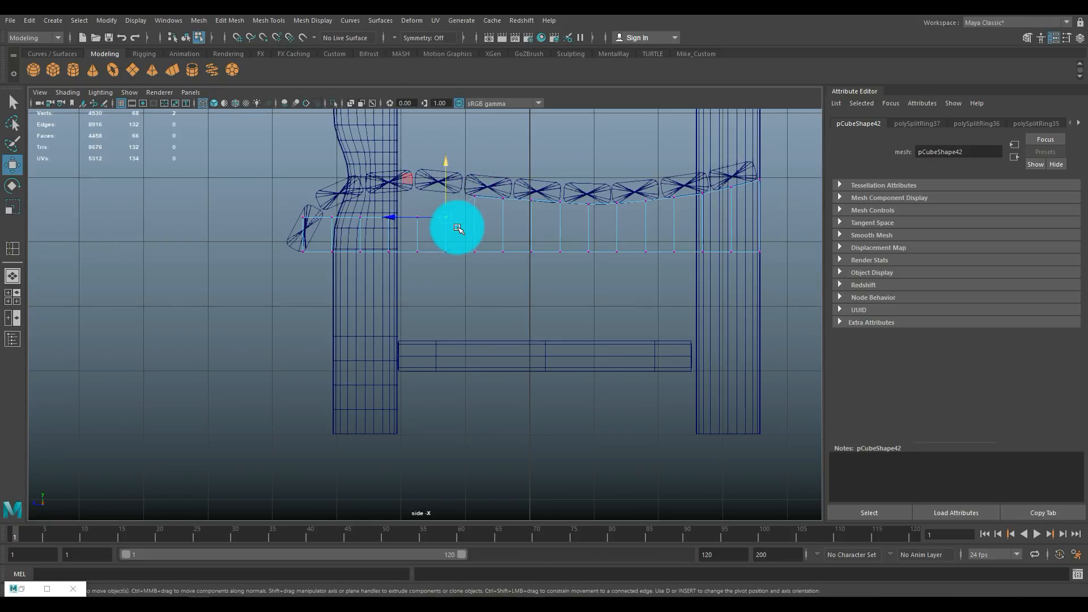
middle_drag(442, 161, 444, 142)
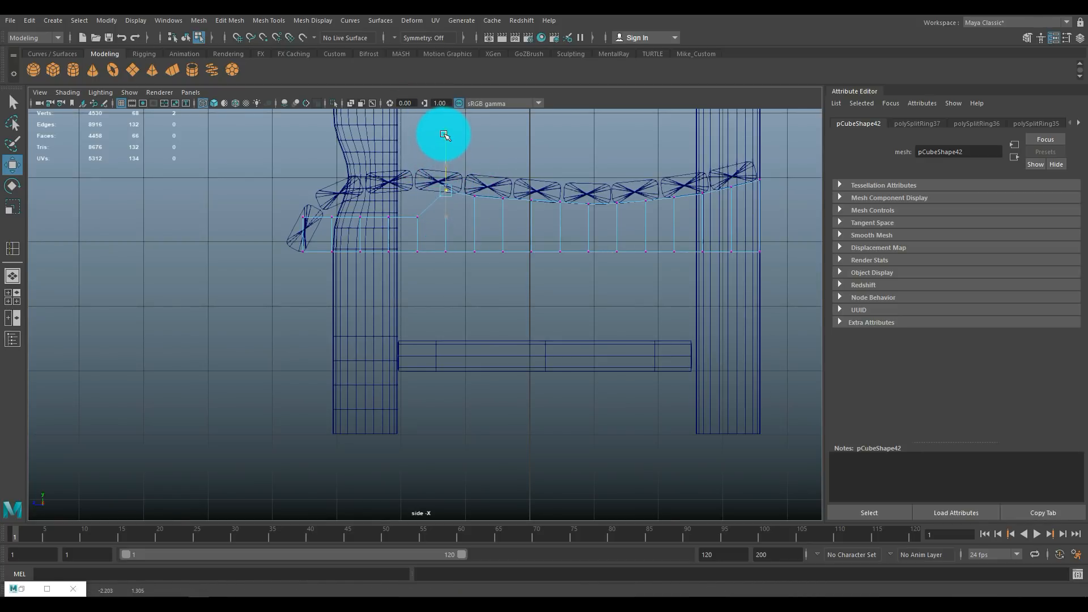
click(420, 220)
middle_drag(416, 165, 419, 138)
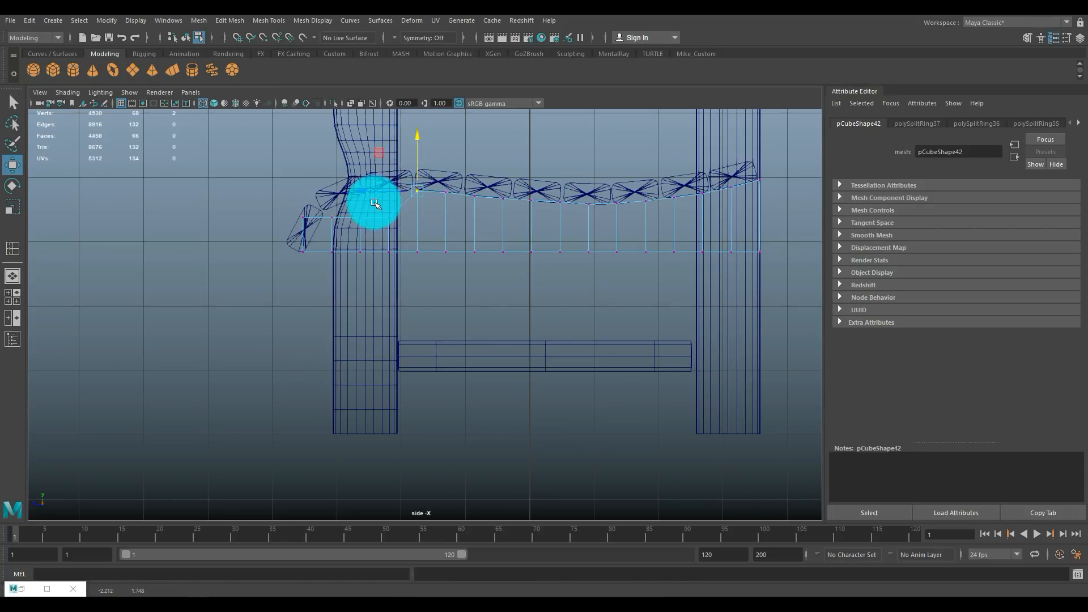
click(389, 216)
middle_drag(390, 163, 391, 148)
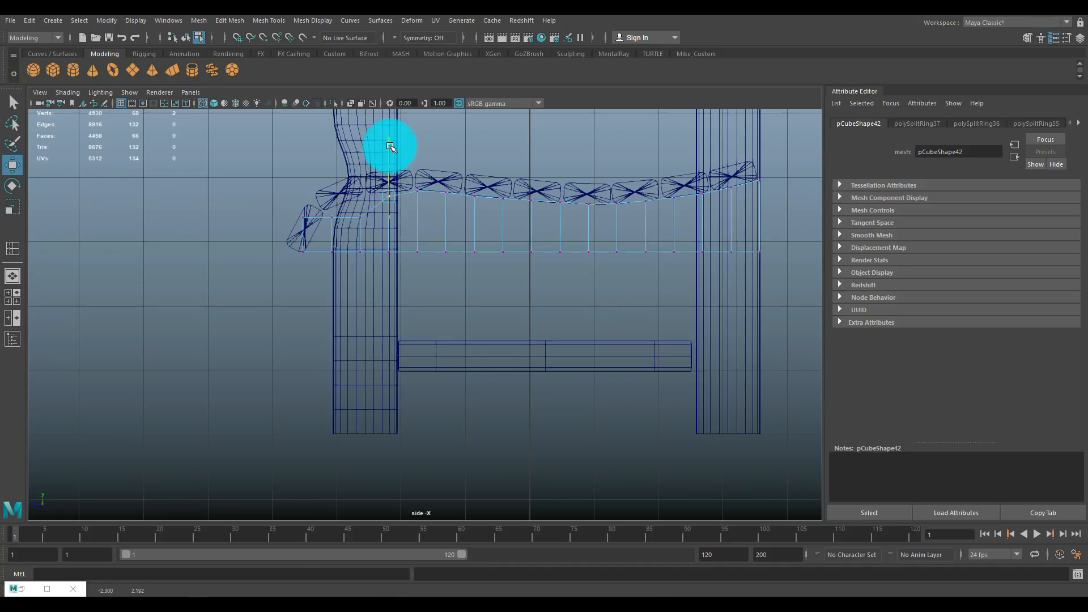
Step: Shape the support's front end by raising the top vertices inside the front leg and lowering the frontmost ones behind the front plank
click(360, 216)
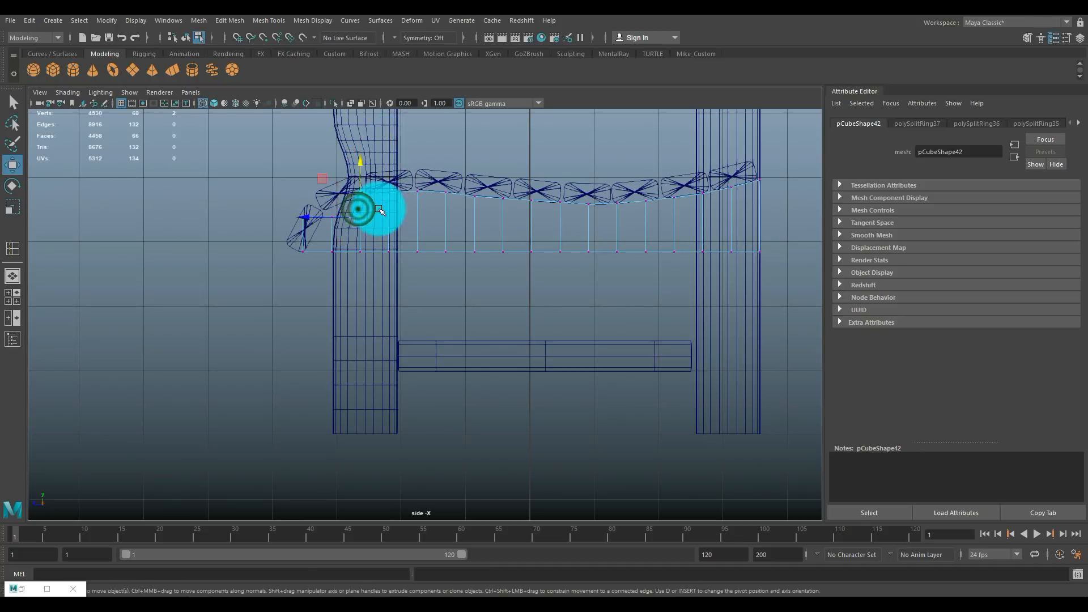
middle_drag(361, 169, 361, 153)
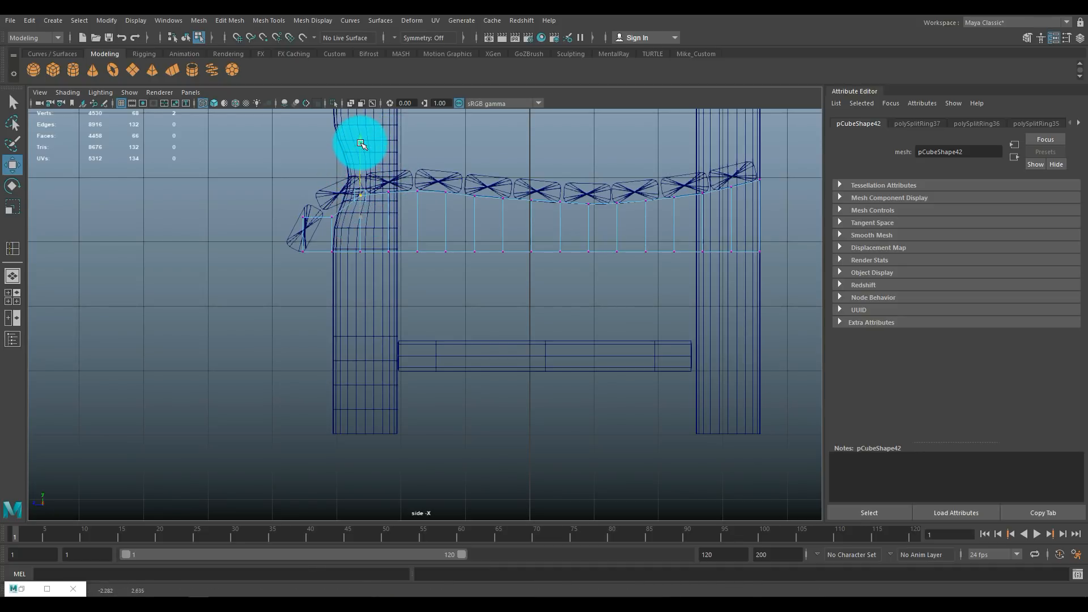
click(332, 217)
middle_drag(333, 173, 332, 166)
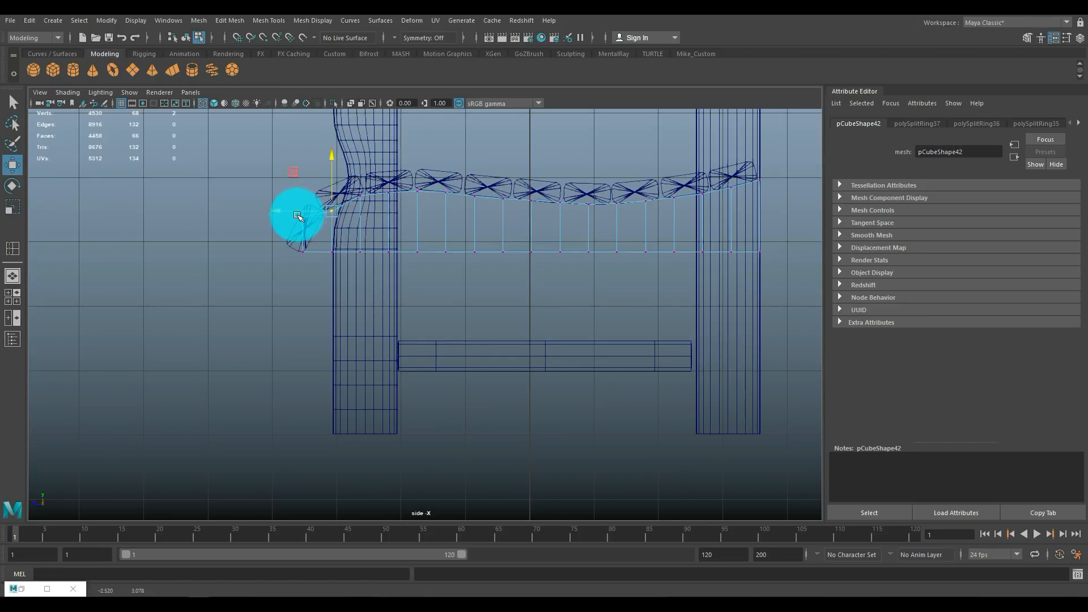
drag(285, 195, 313, 232)
middle_drag(306, 168, 308, 189)
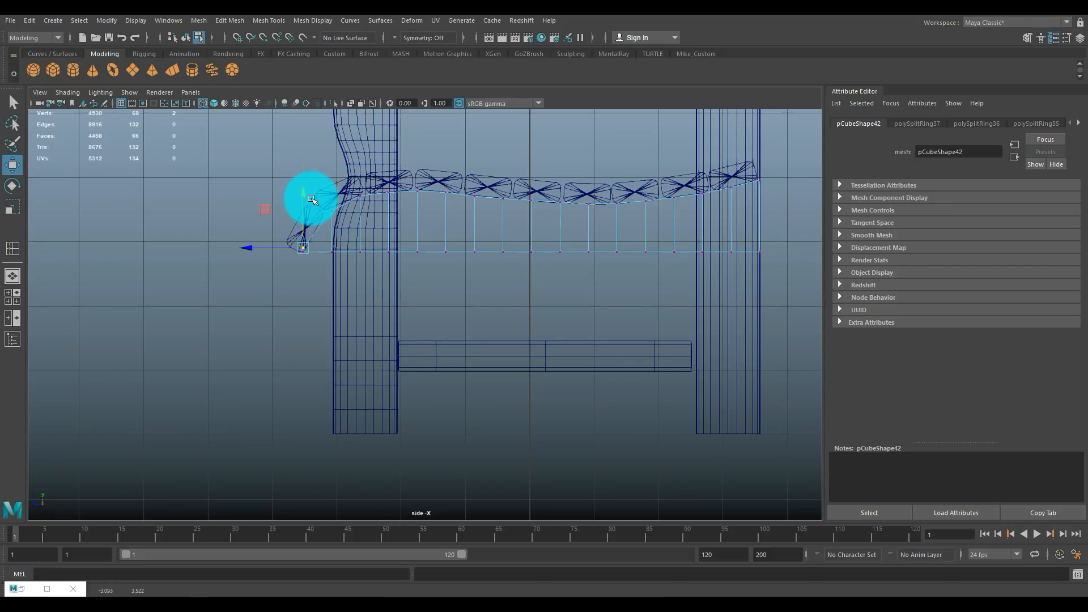
Step: Return to object mode in the perspective view and thin the support by scaling it to about 0.158 in X
click(12, 295)
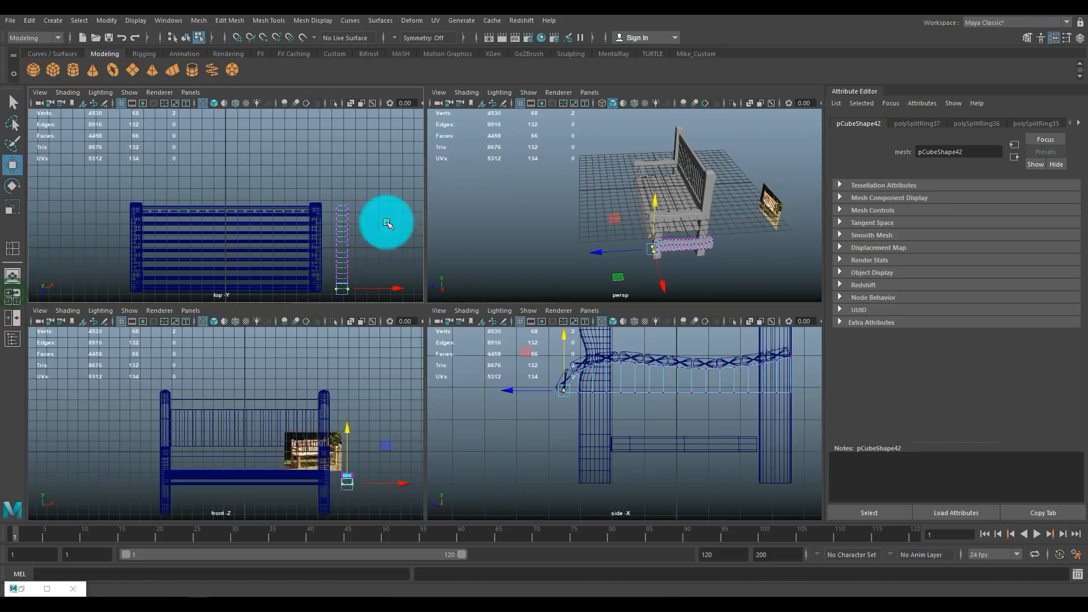
key(space)
alt+drag(542, 275, 629, 289)
right_drag(573, 291, 619, 244)
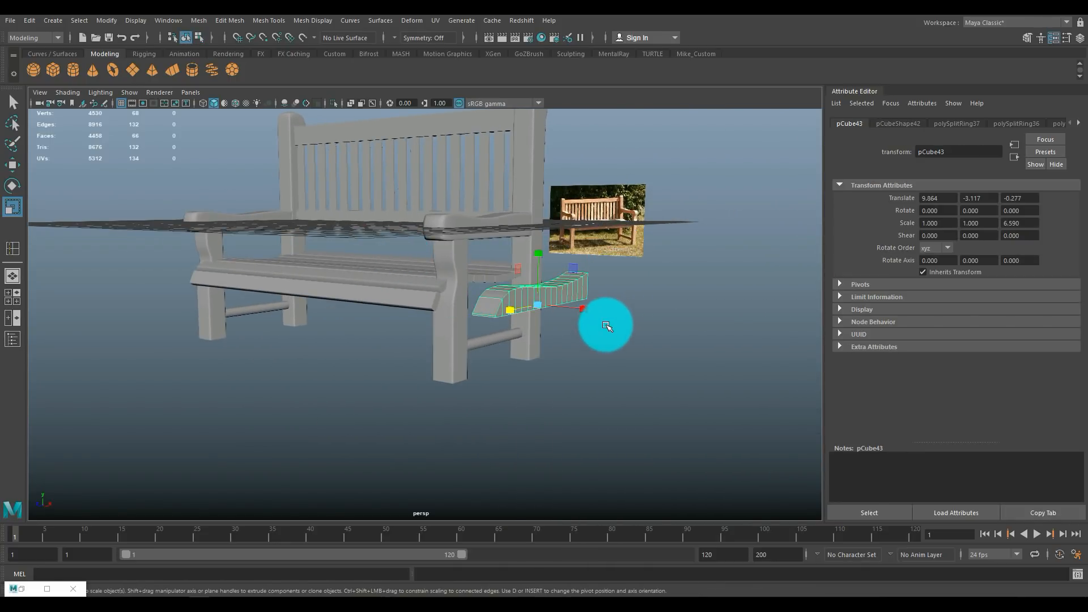
key(r)
drag(579, 308, 539, 316)
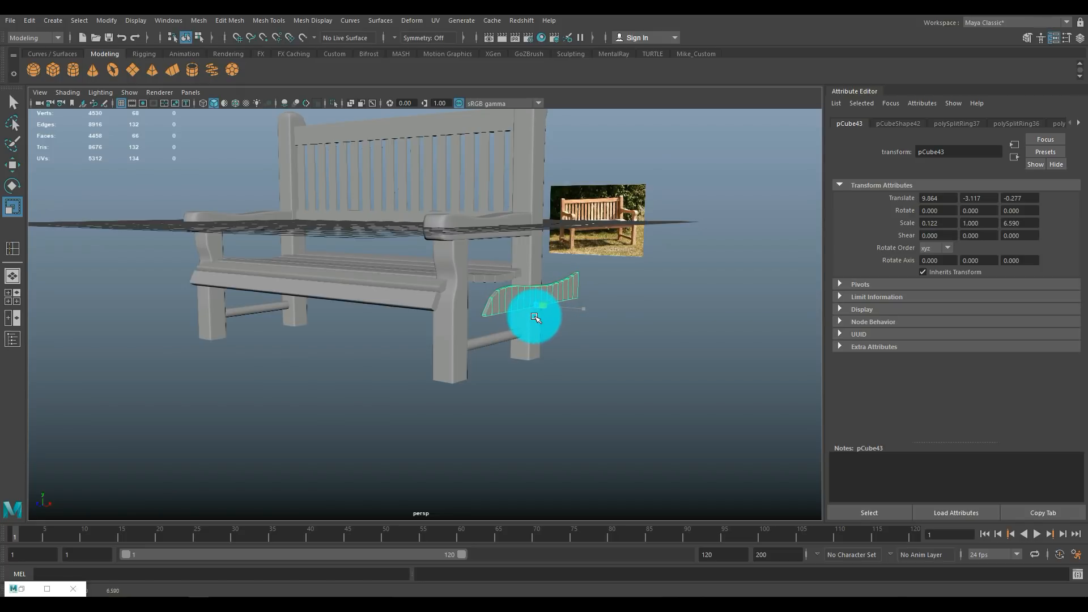
Step: Try the thinned support under the seat at about X 7.567, and move it clear of the bench's side to X 10.610
key(w)
drag(579, 309, 534, 317)
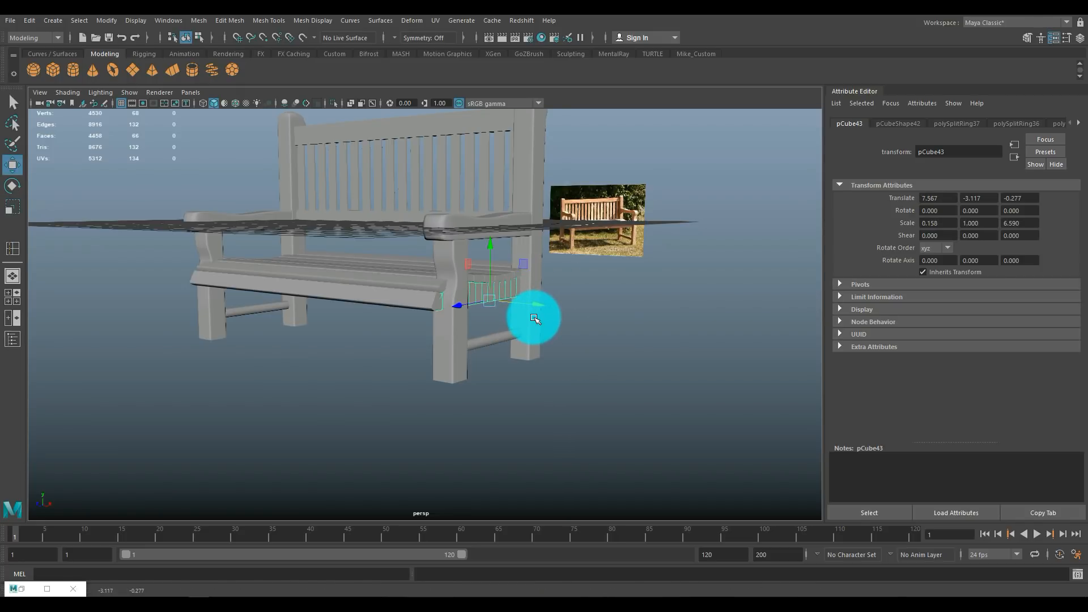
key(f)
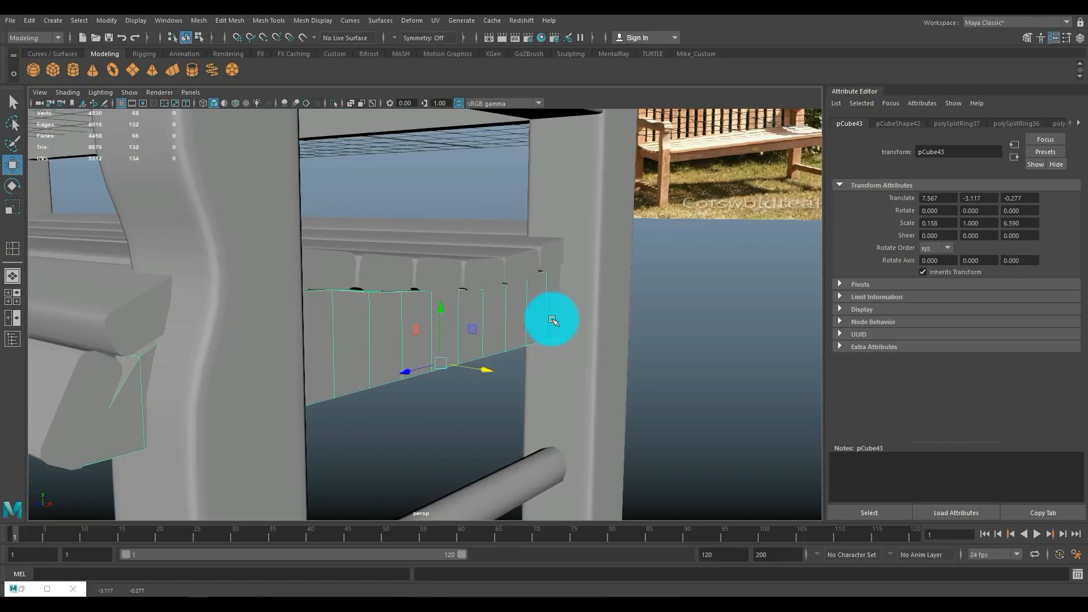
scroll(552, 321, down, 3)
alt+drag(554, 316, 498, 348)
middle_drag(423, 292, 505, 389)
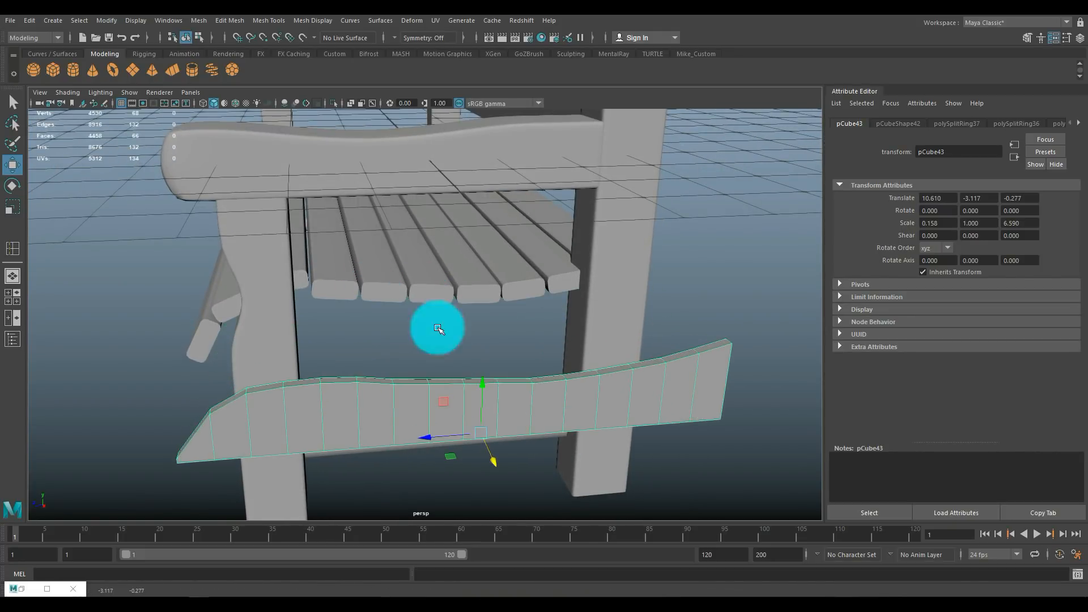
Step: Insert three lengthwise edge loops across the support's thickness and one crosswise edge loop at its front end
click(231, 21)
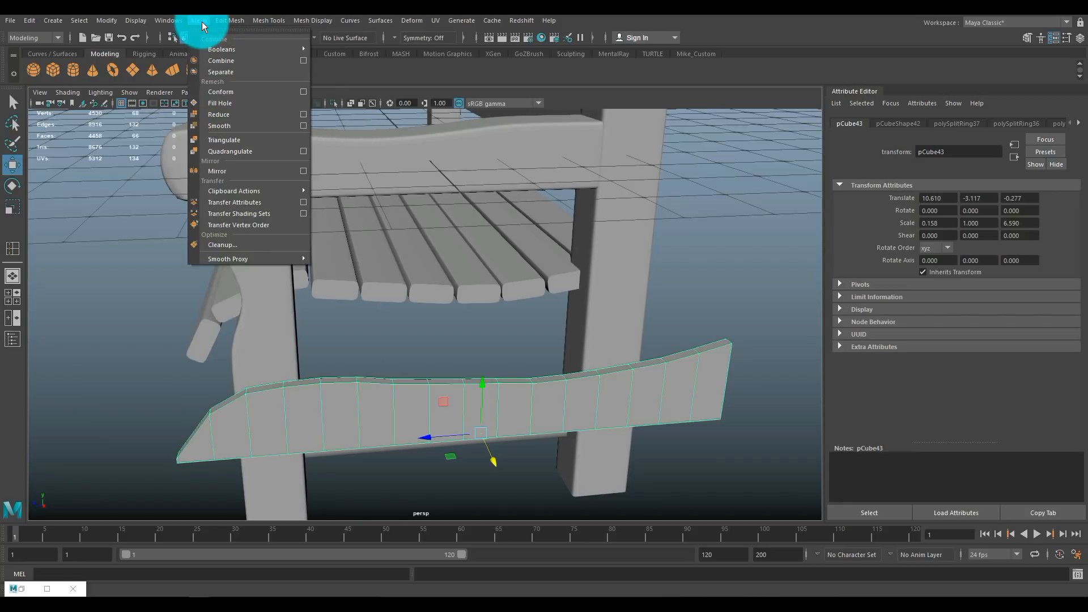
mouse_move(263, 23)
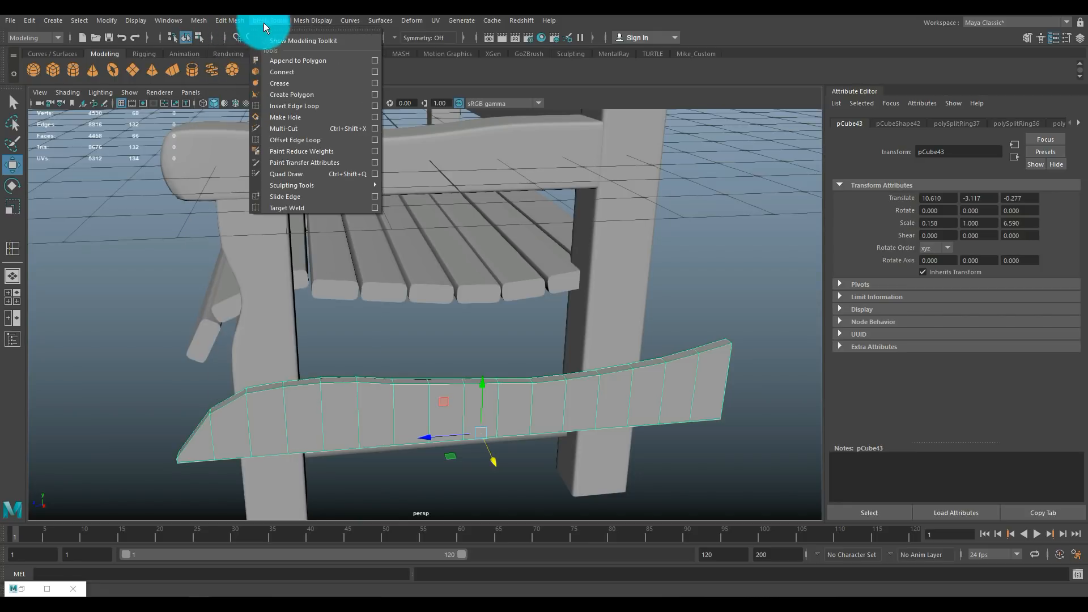
click(347, 109)
scroll(347, 156, up, 3)
alt+drag(357, 203, 462, 203)
alt+middle_drag(508, 208, 475, 154)
alt+drag(475, 154, 529, 214)
click(564, 302)
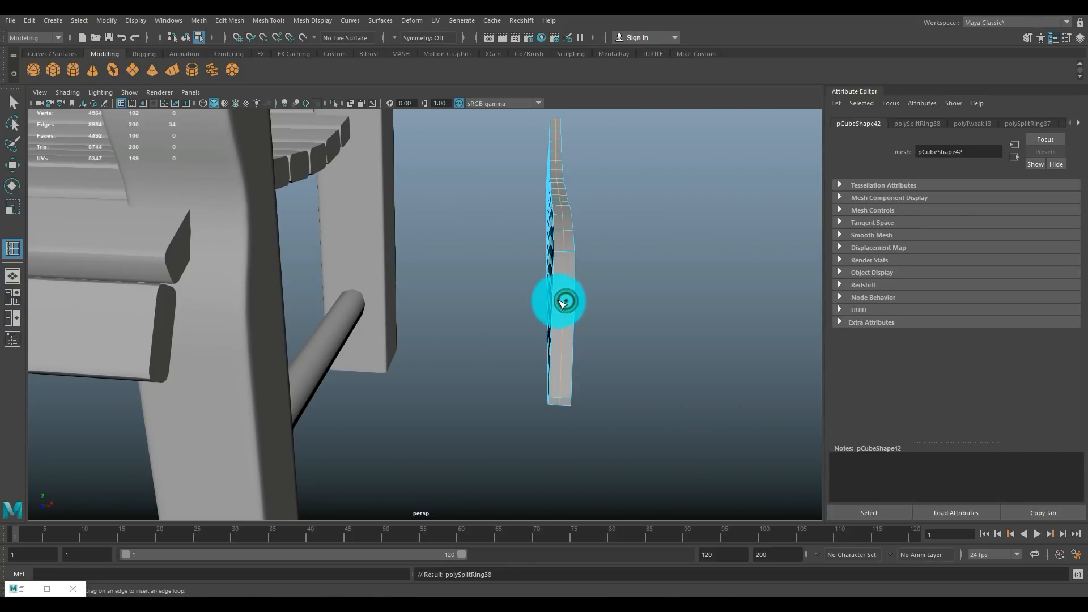
click(563, 299)
click(567, 309)
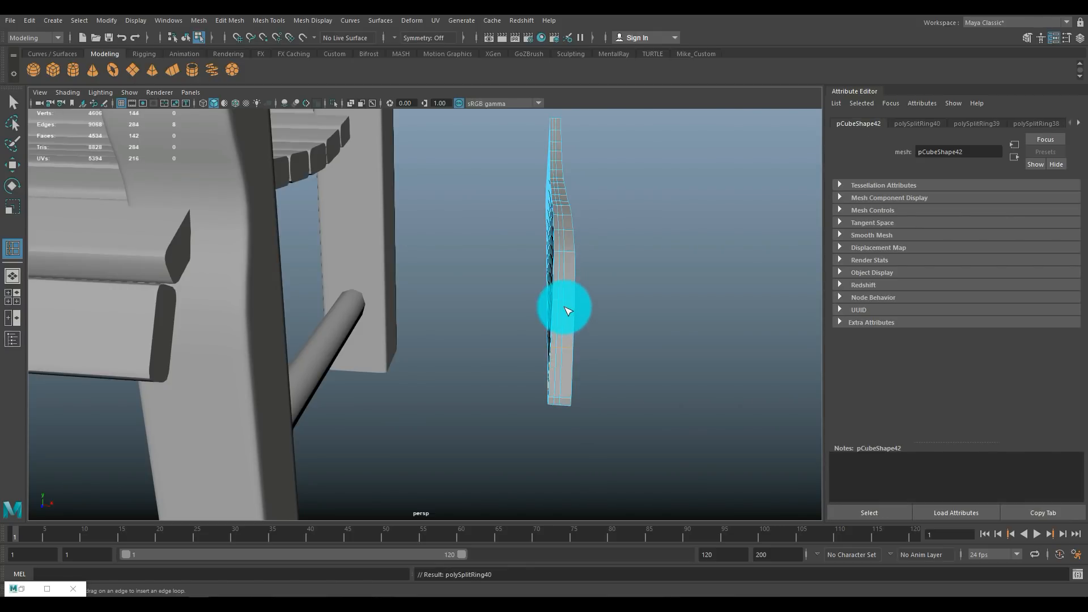
click(570, 302)
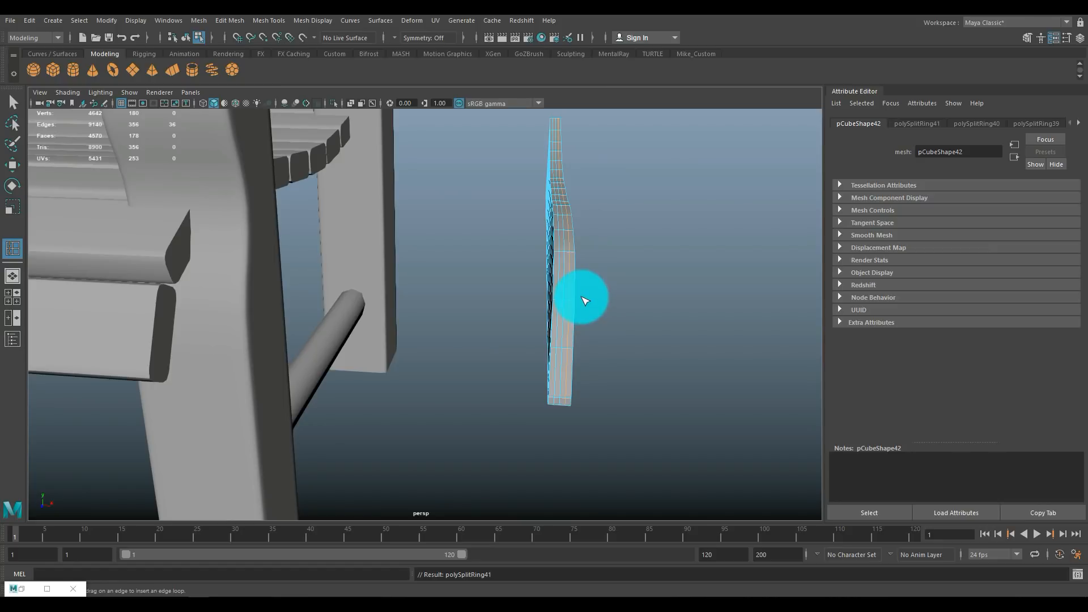
Step: Return the support to object mode and smooth it with one division level
right_drag(571, 227, 616, 206)
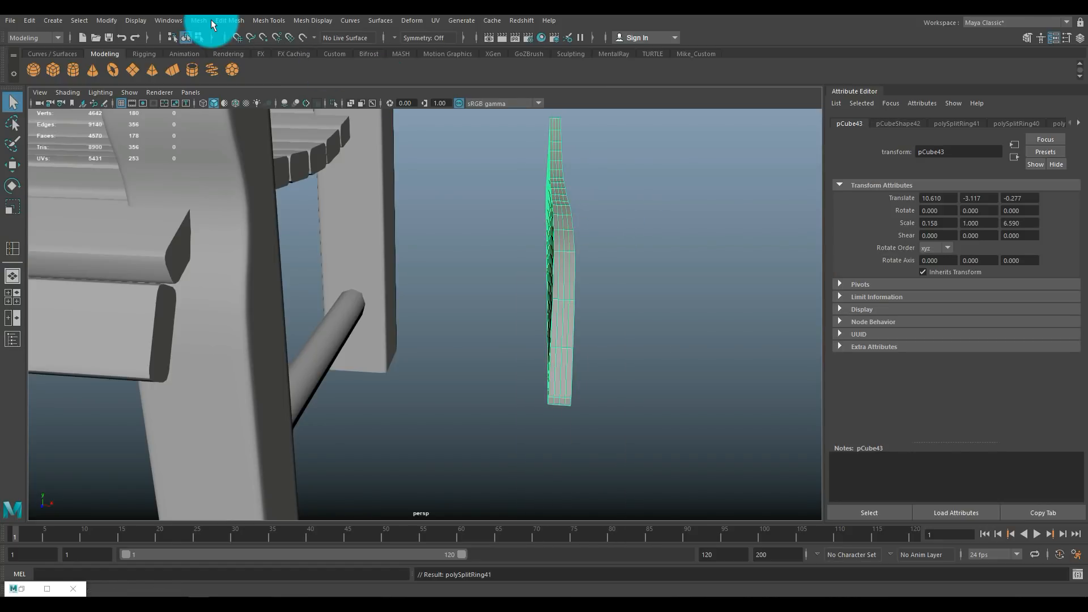
click(244, 123)
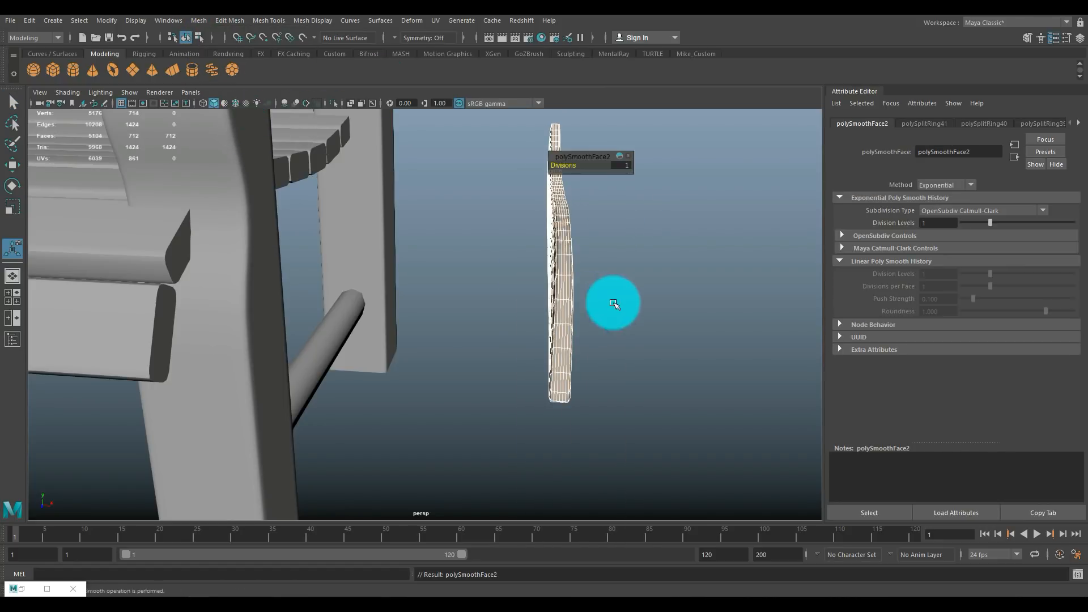
click(643, 300)
alt+drag(678, 335, 615, 308)
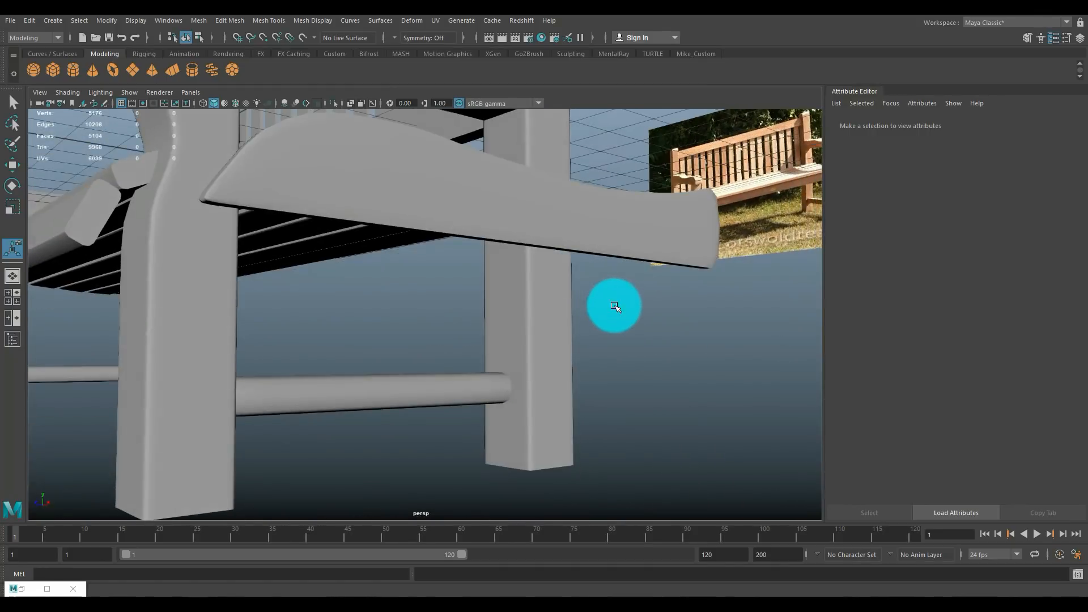
Step: Select the smoothed support and move it in X to about 7.583, between the legs under the seat
click(541, 224)
alt+drag(541, 225, 481, 340)
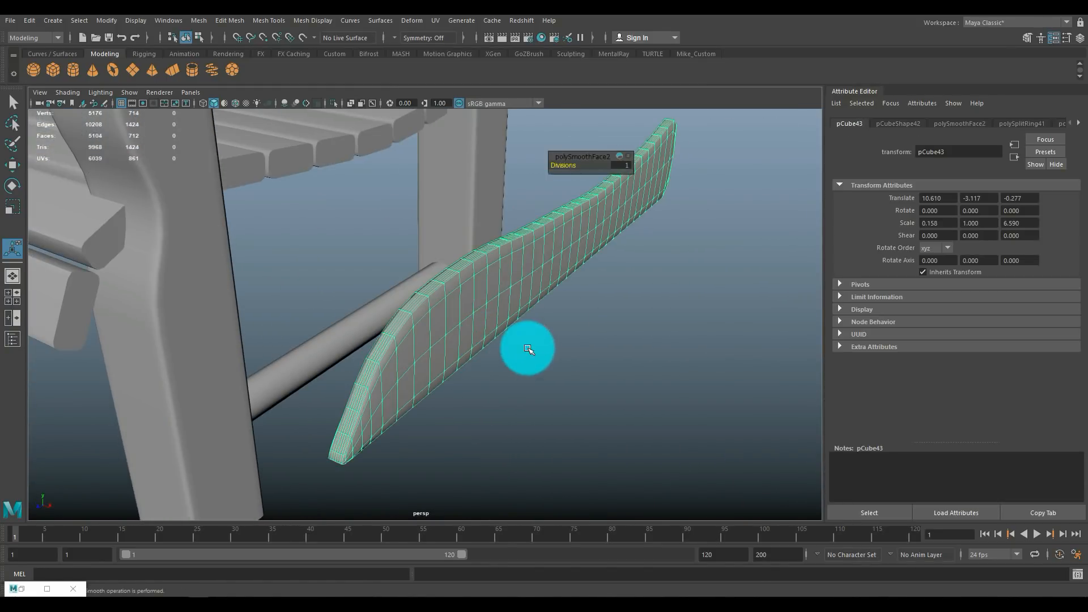
key(w)
drag(598, 290, 457, 285)
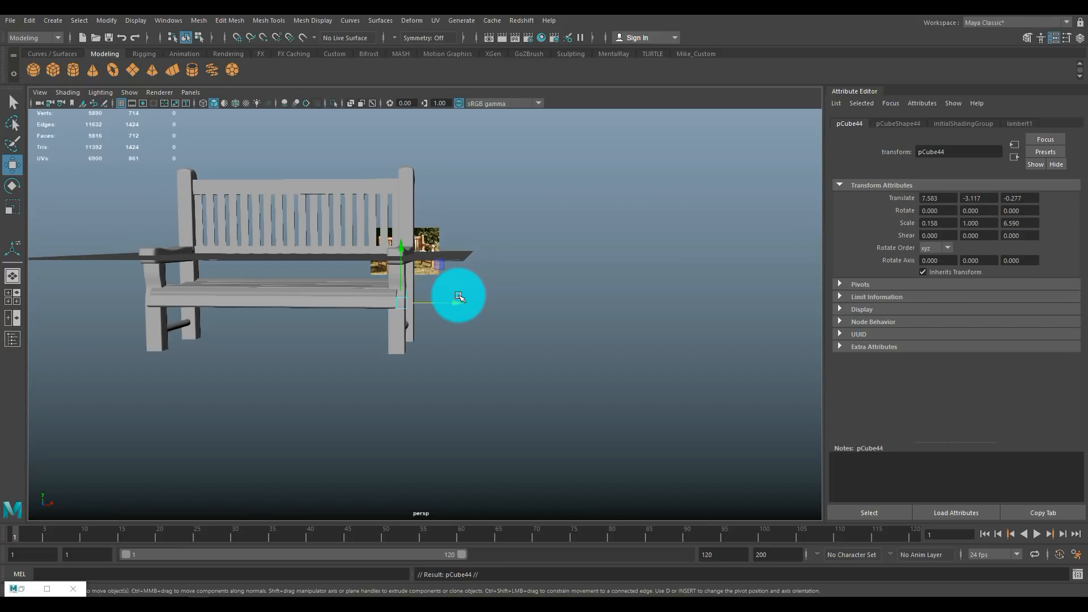
Step: Duplicate the support and move the copy to the bench's opposite side at X -7.590, between its legs
drag(459, 305, 376, 364)
key(f)
scroll(261, 357, down, 5)
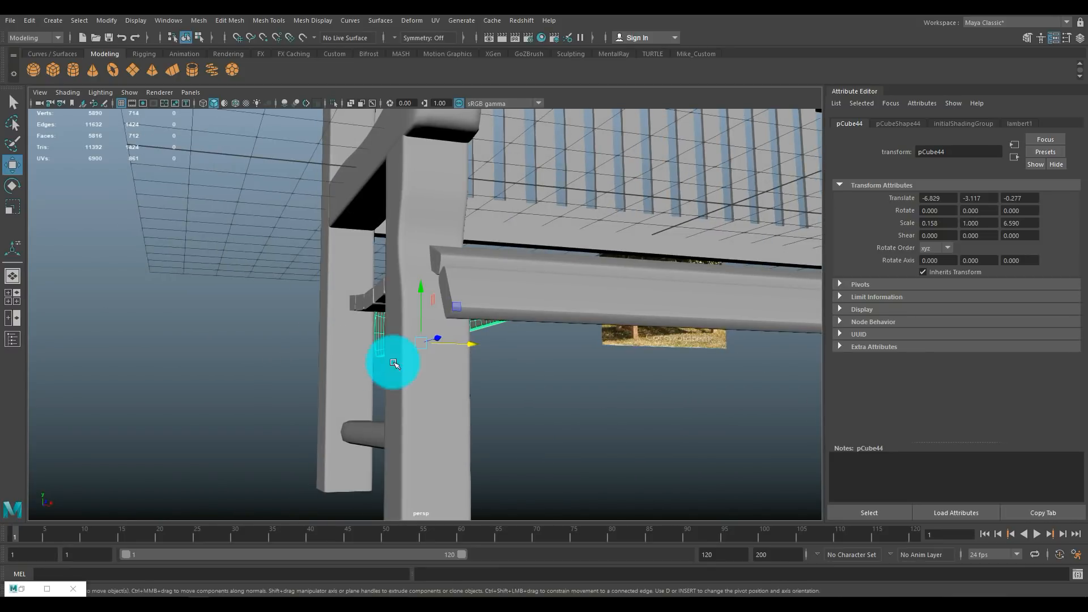
drag(465, 342, 437, 343)
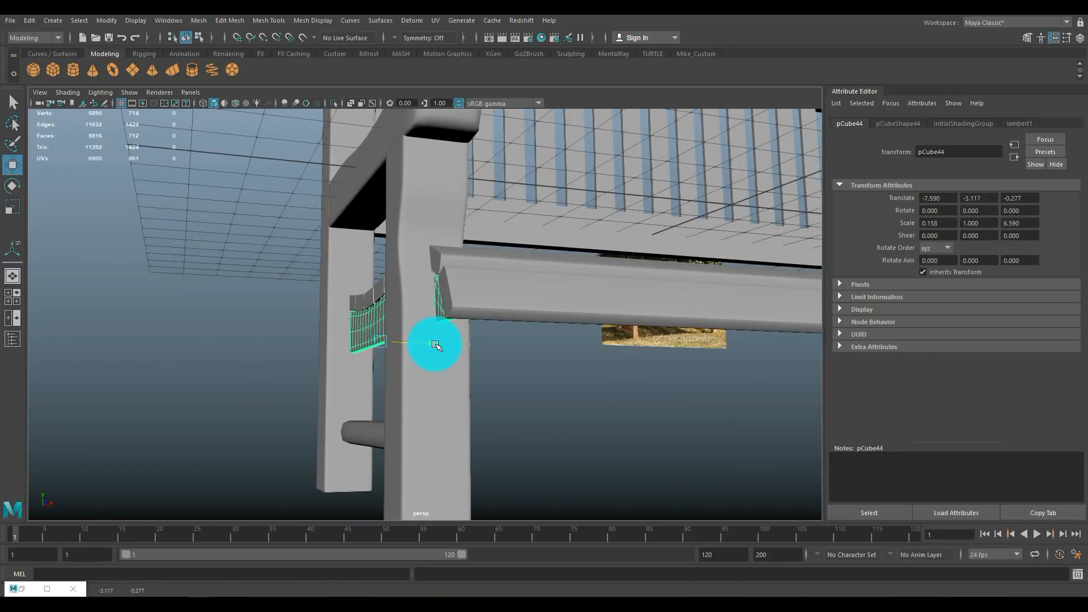
Step: Delete the reference photo image plane behind the bench
click(265, 337)
scroll(265, 337, down, 10)
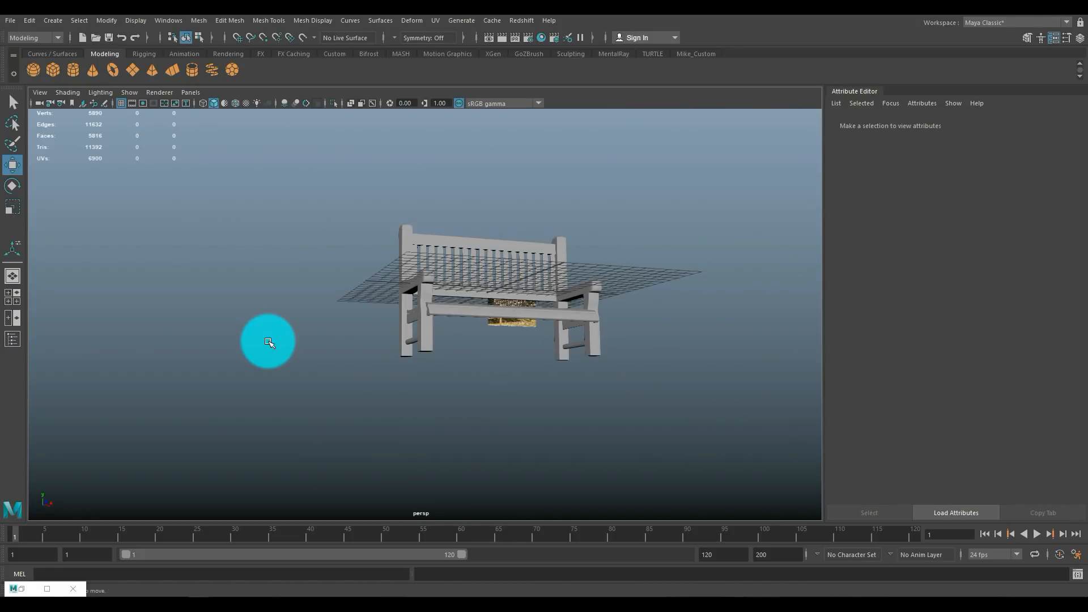
alt+drag(309, 343, 634, 266)
click(634, 265)
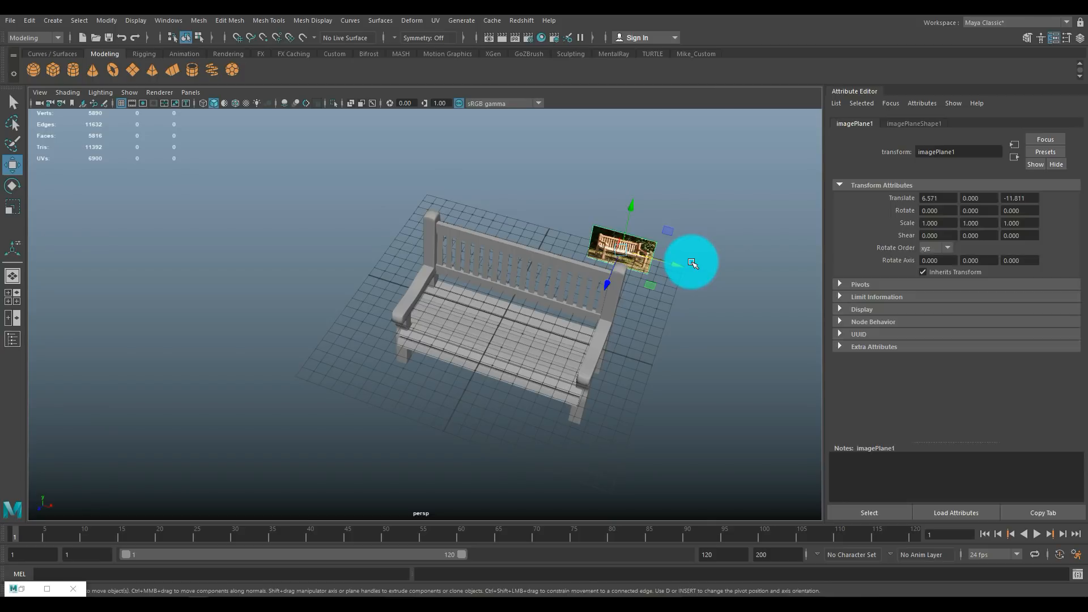
key(Delete)
Step: Select all the bench parts and combine them into a single mesh
drag(335, 167, 681, 432)
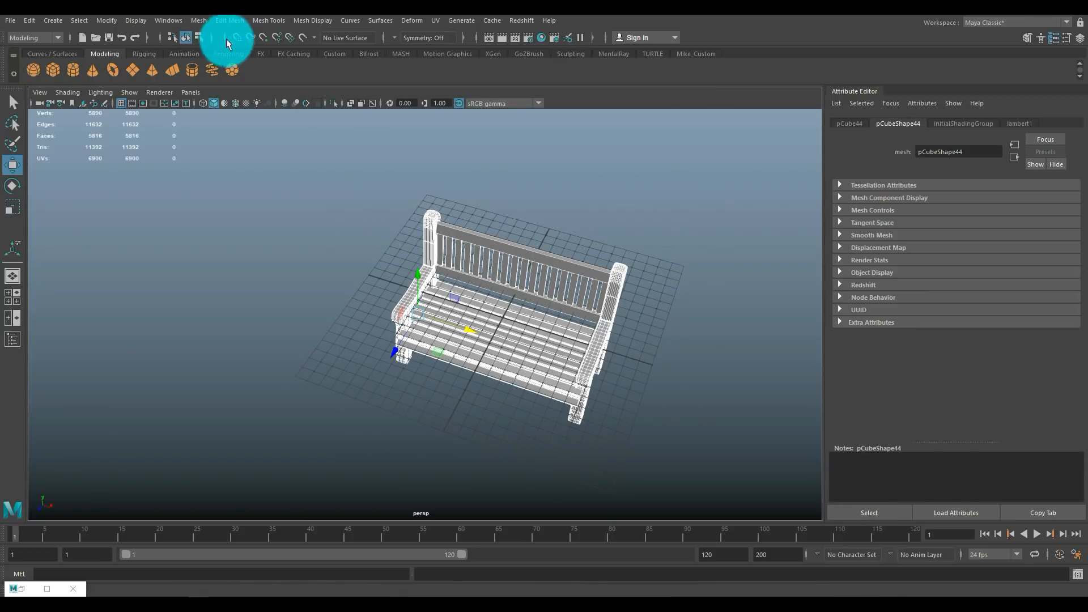
click(199, 20)
click(239, 61)
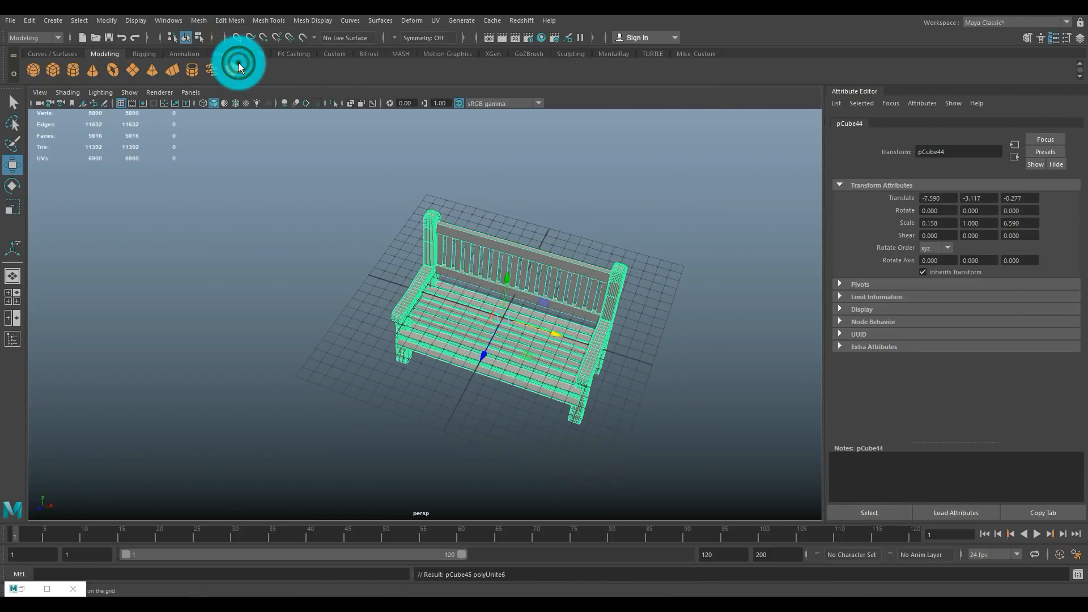
Step: Center the combined bench's pivot and delete its construction history
click(100, 19)
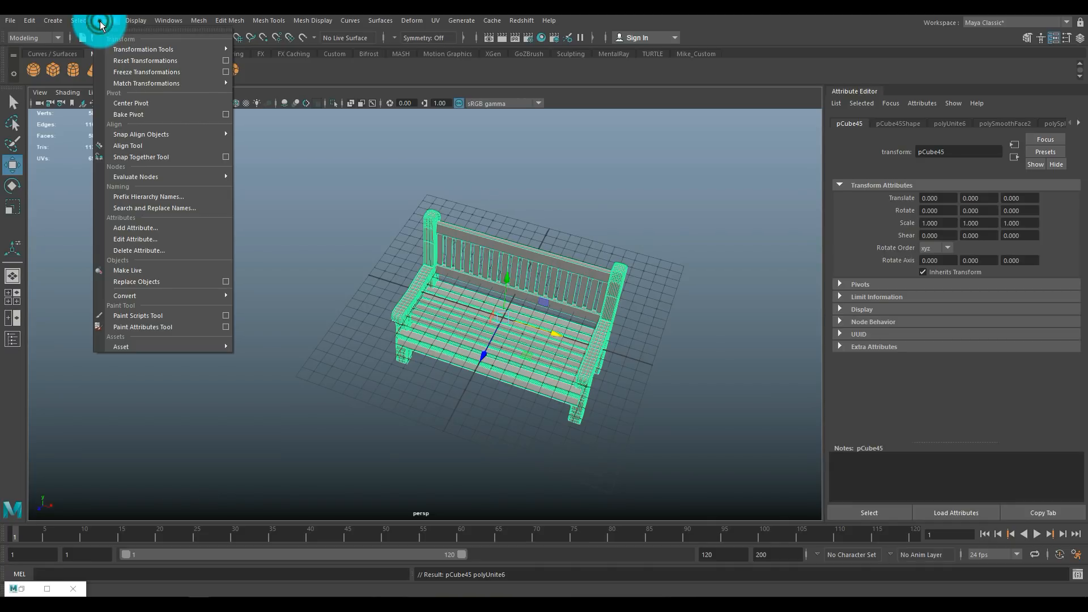
click(148, 103)
click(32, 20)
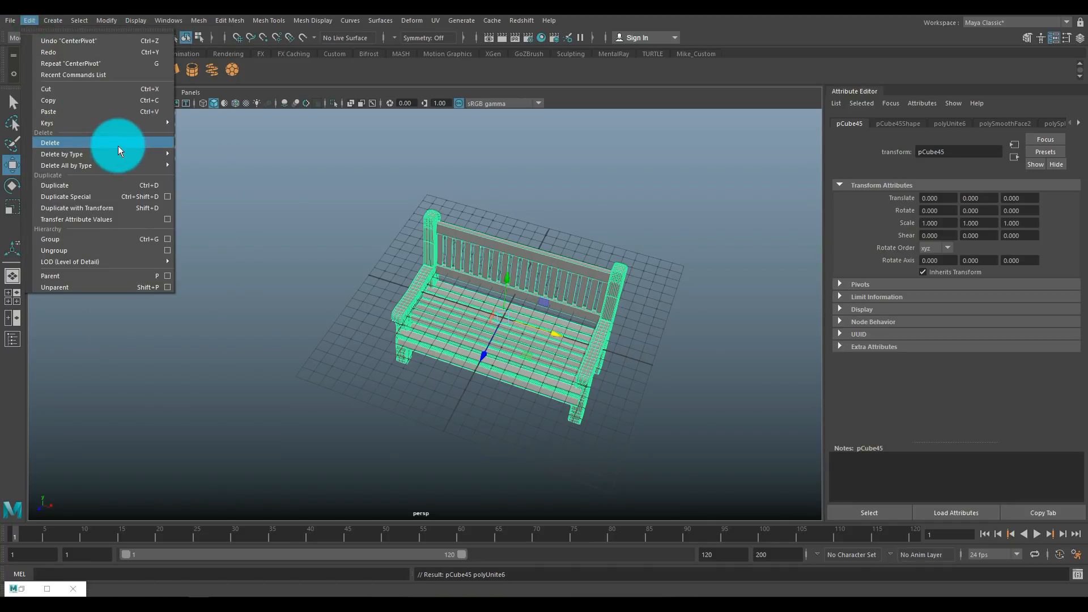
mouse_move(124, 154)
click(222, 163)
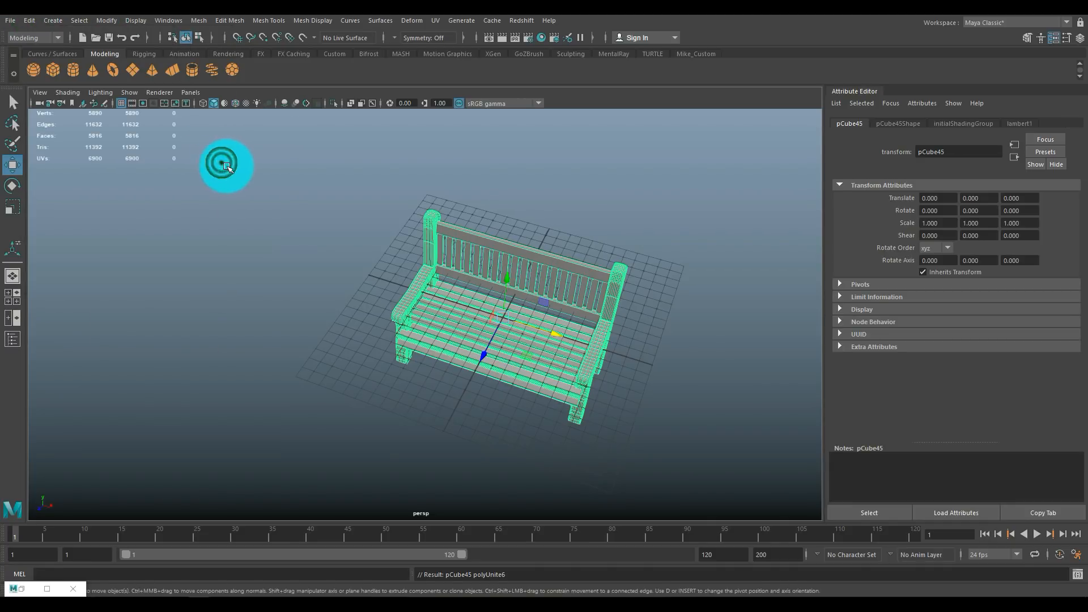
Step: Create a polygon plane as the ground and scale it uniformly to about 103.63
click(137, 72)
scroll(490, 357, down, 5)
key(r)
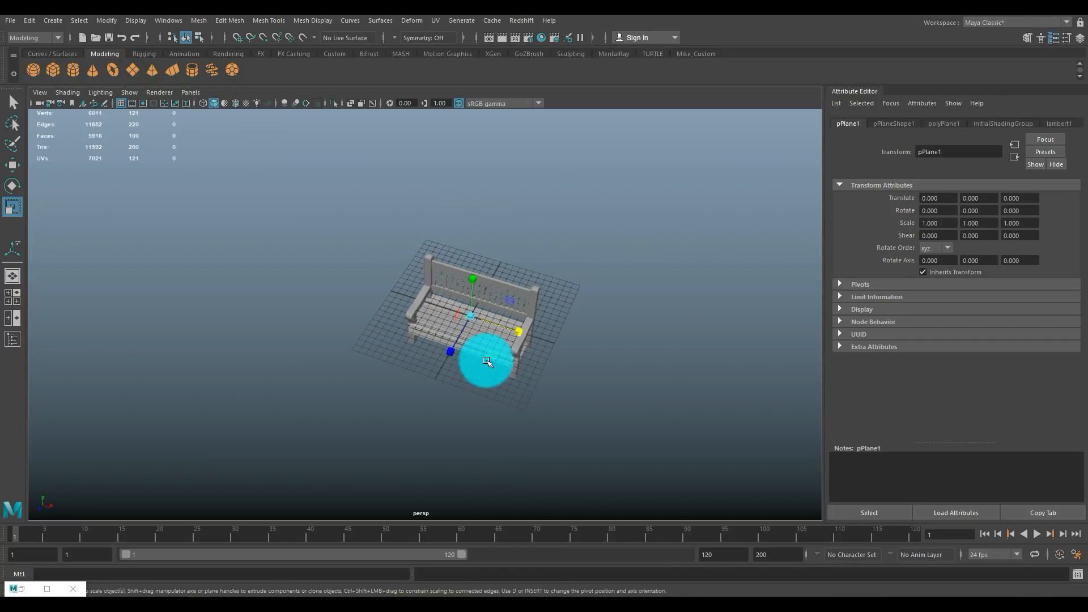
drag(468, 323, 935, 301)
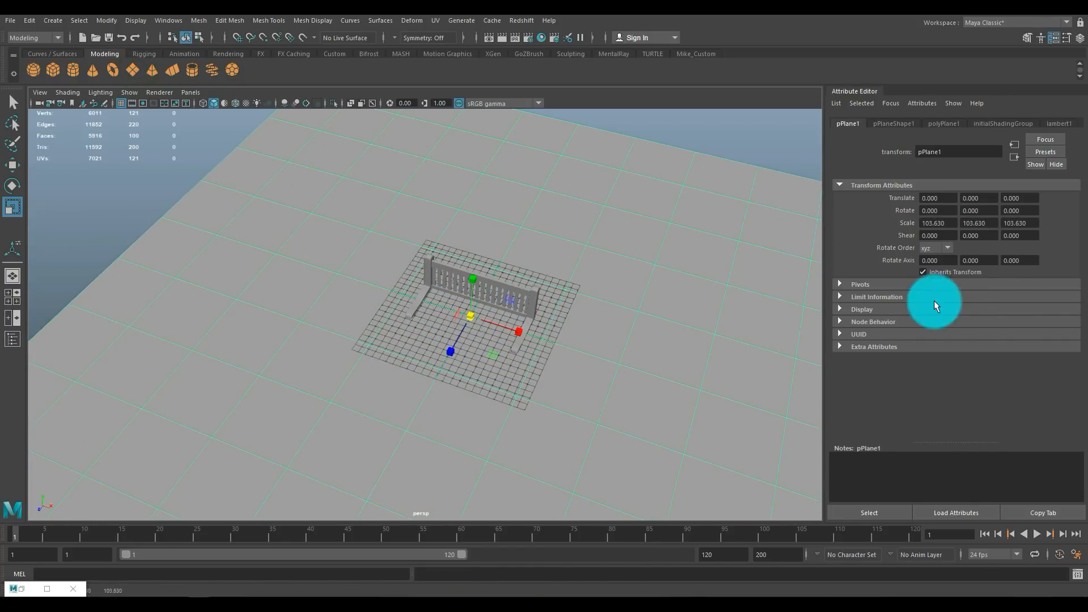
Step: Show the four-view layout and lower the ground plane to the feet of the bench legs
drag(469, 311, 472, 288)
key(w)
click(11, 293)
drag(686, 386, 692, 413)
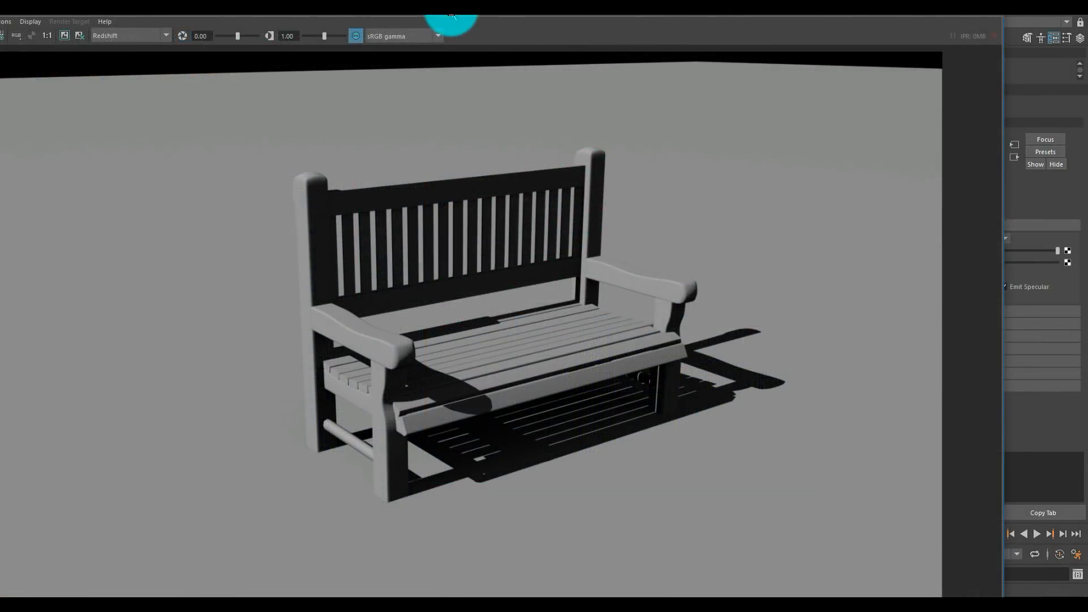
drag(451, 10, 451, 12)
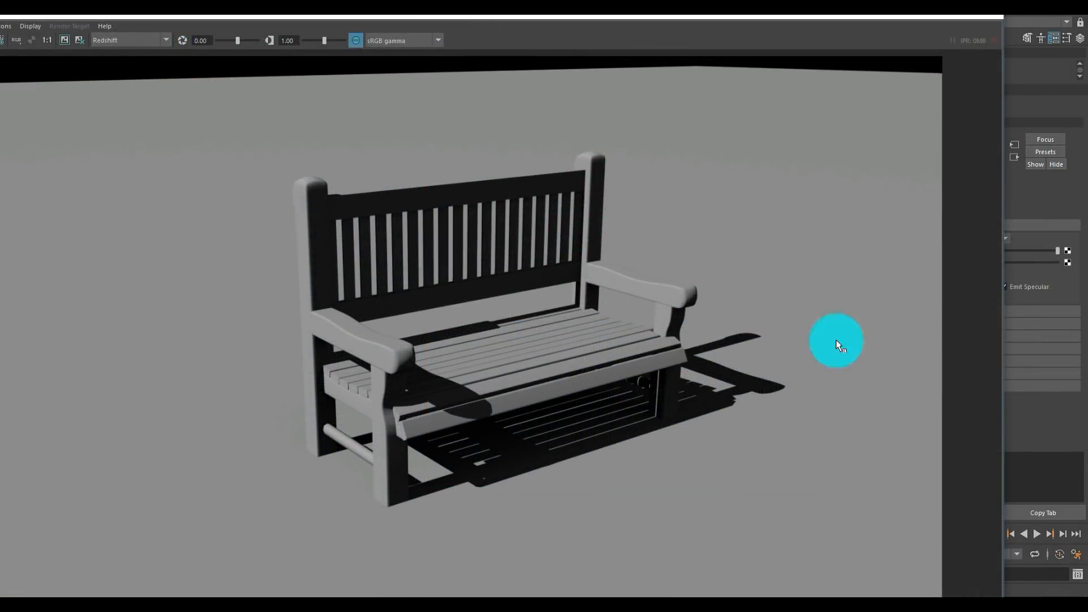